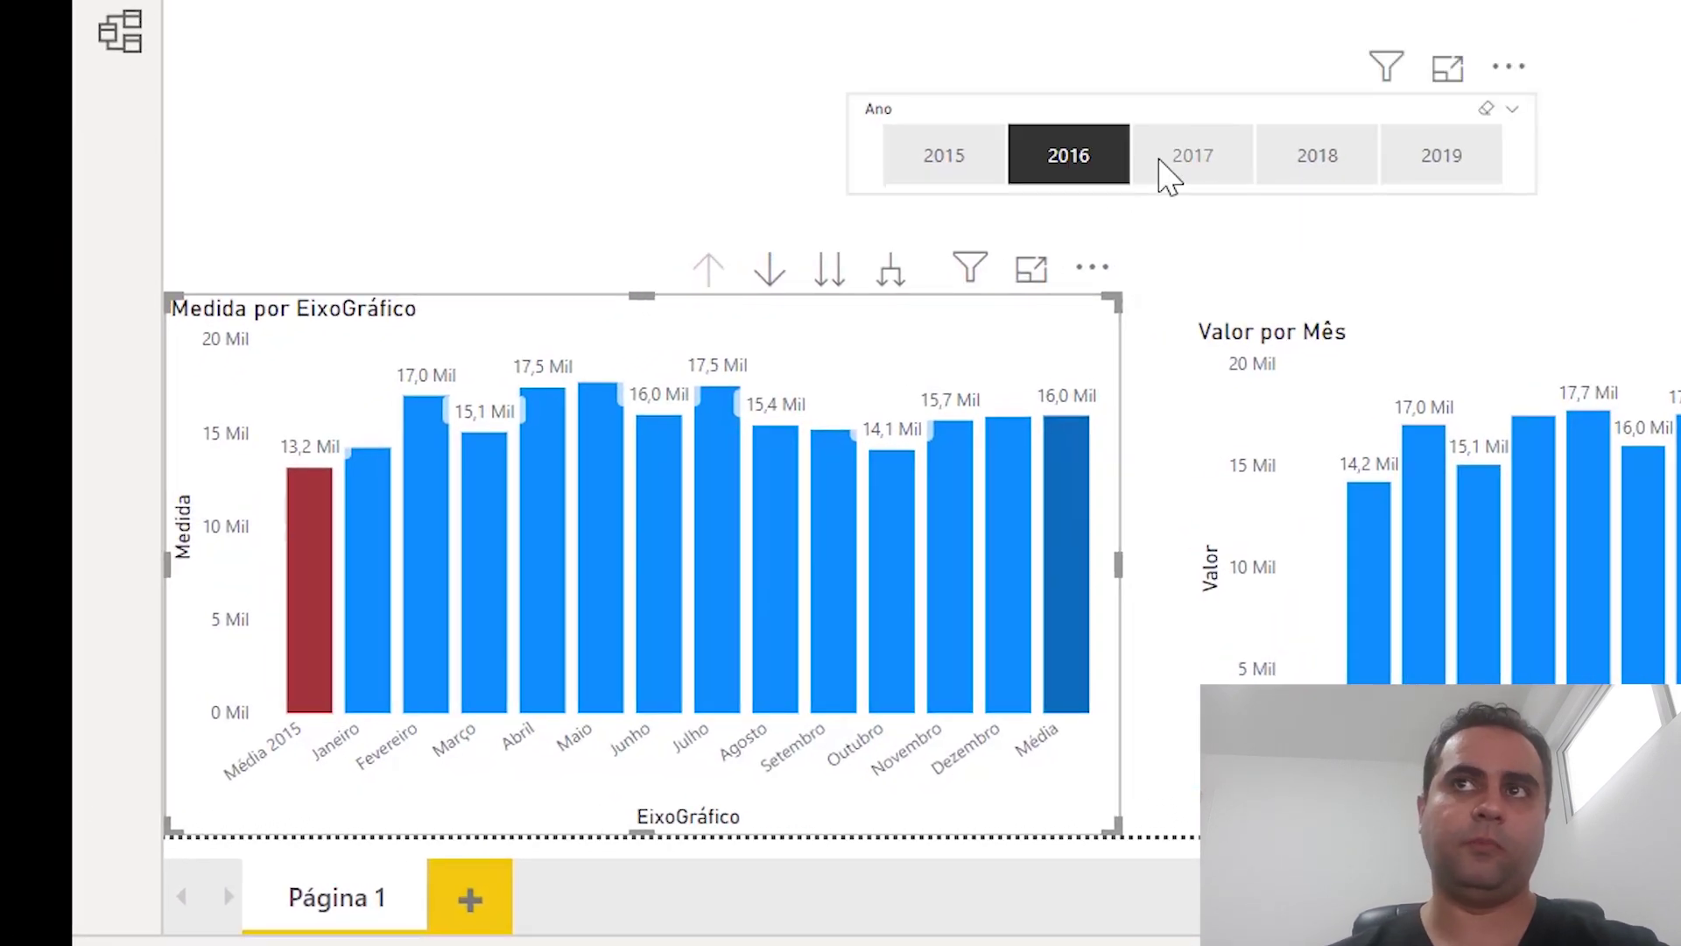
Filter the report by 2017 and by 2018, examining the average and monthly bars in the Medida por EixoGráfico chart.
left_click(1163, 171)
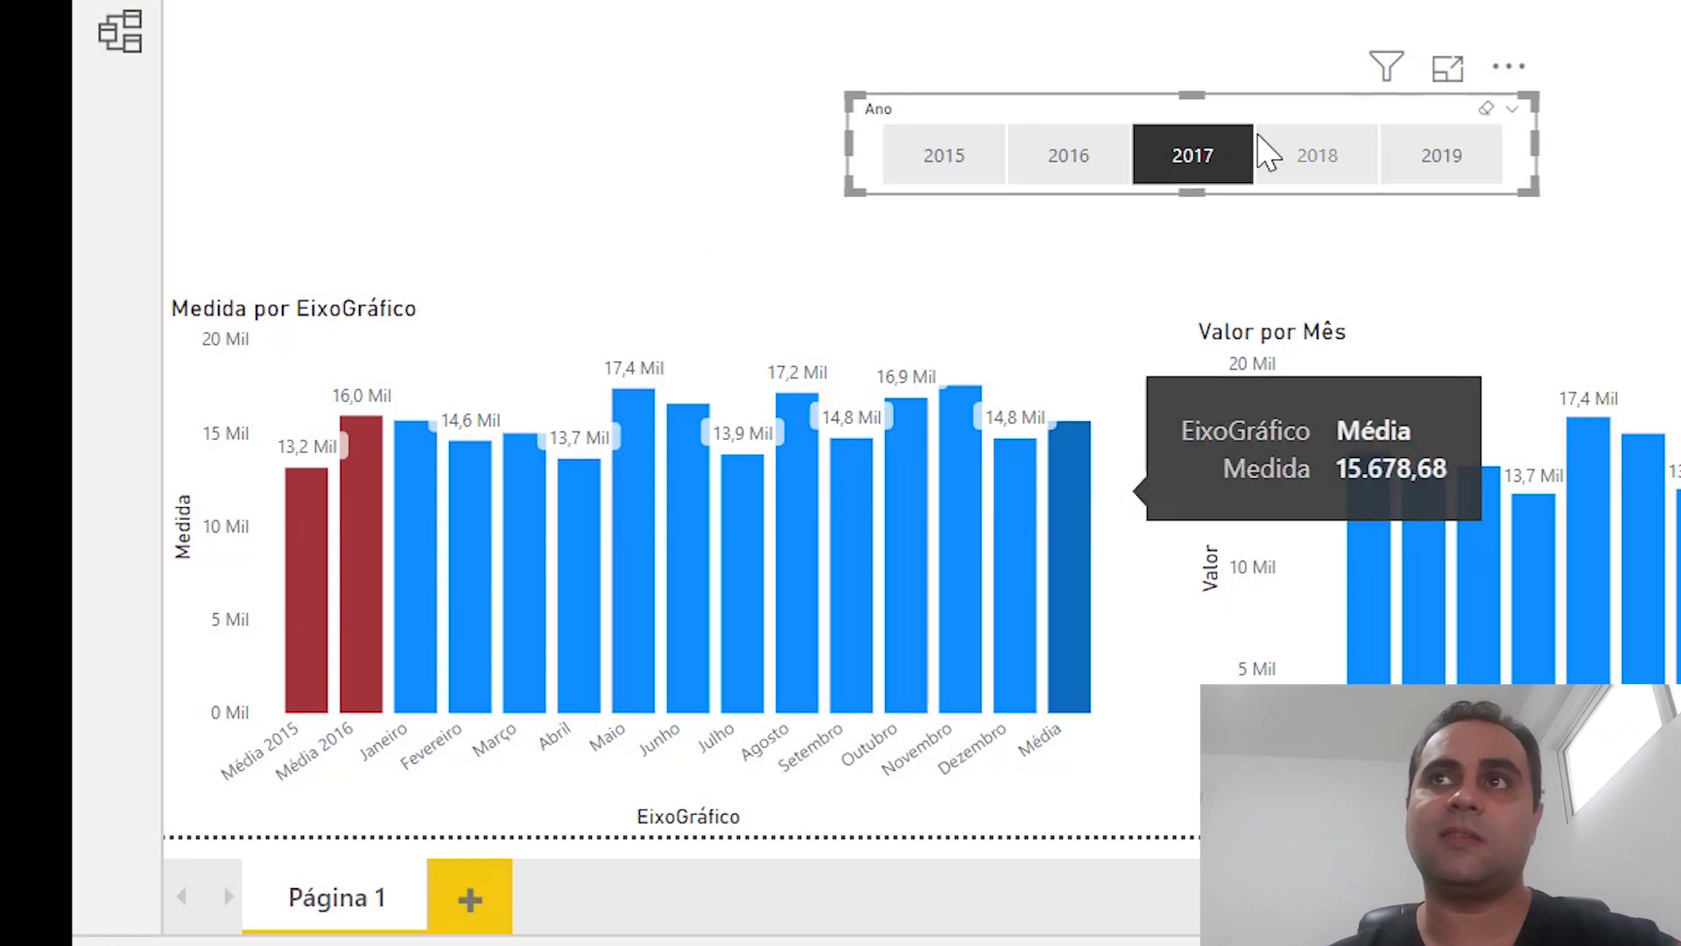
left_click(1337, 175)
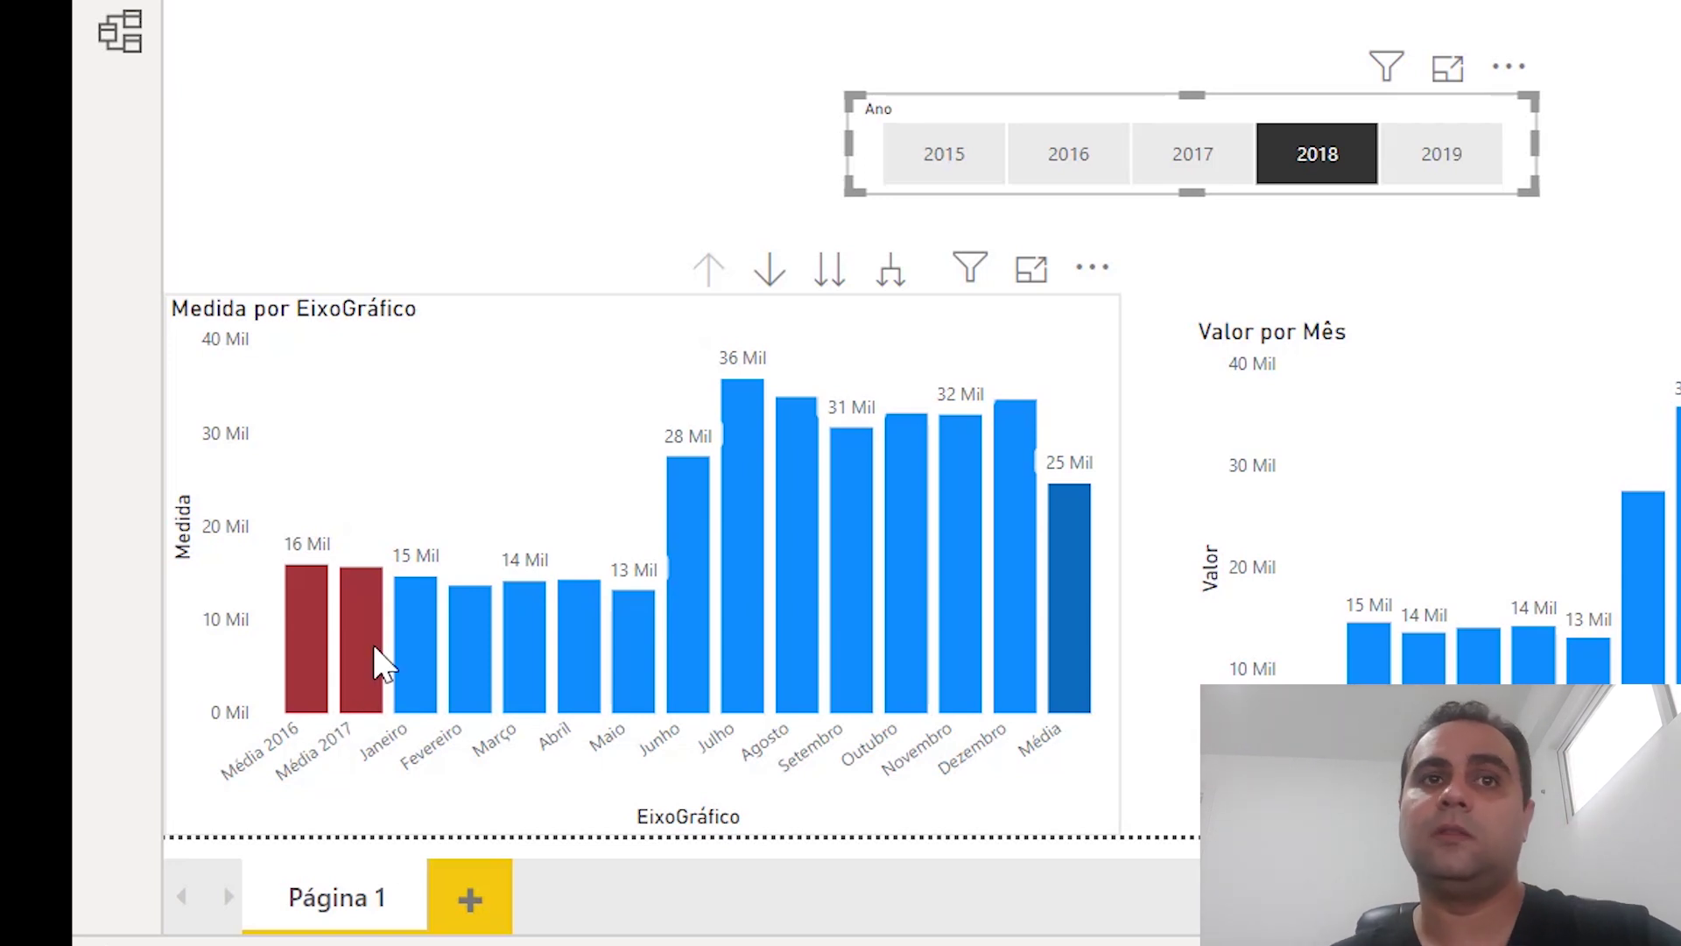
mouse_move(382, 665)
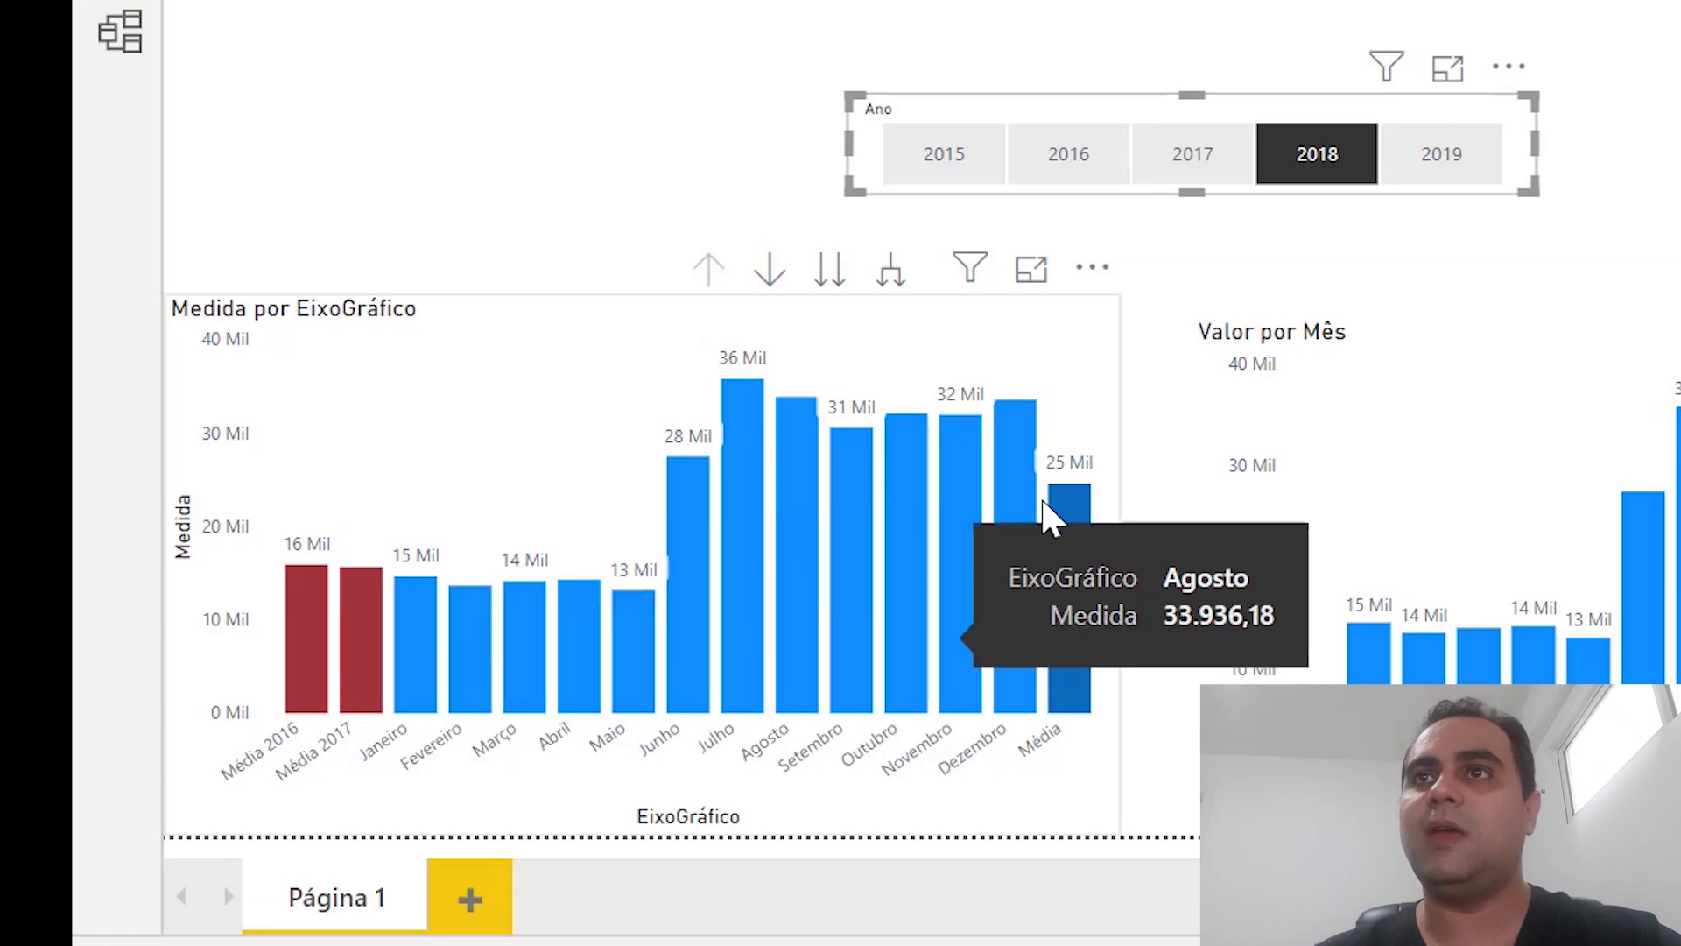
mouse_move(1043, 627)
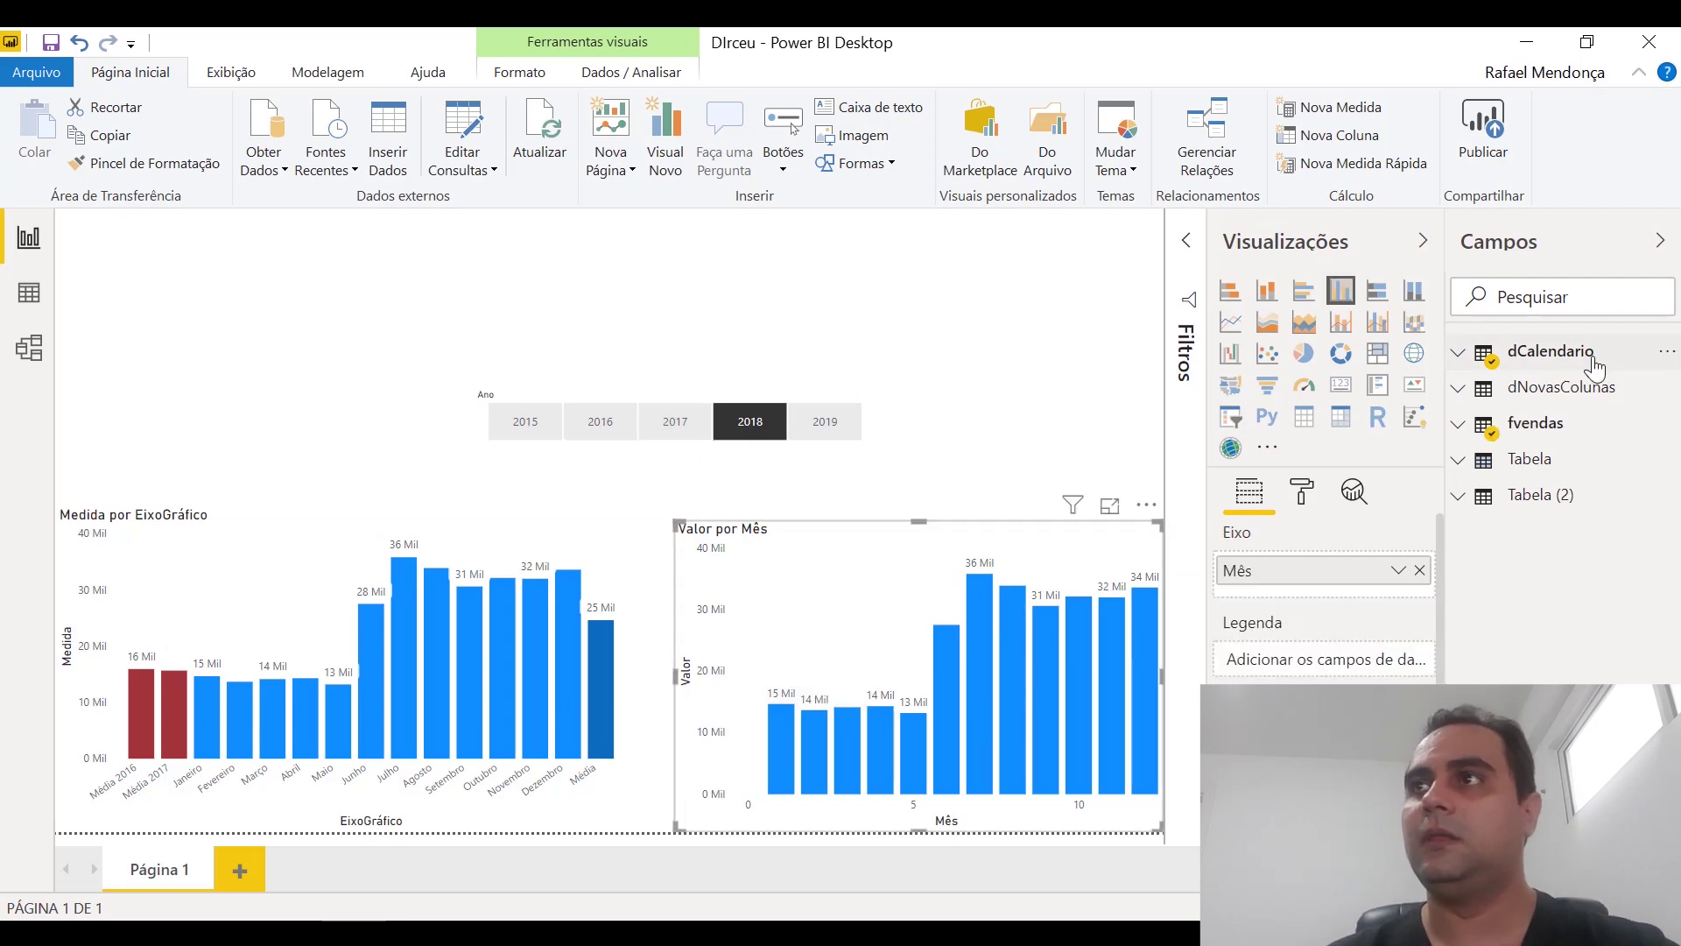
Switch to Power Query Editor and examine the Data and Valor rows of the fvendas query.
left_click(227, 532)
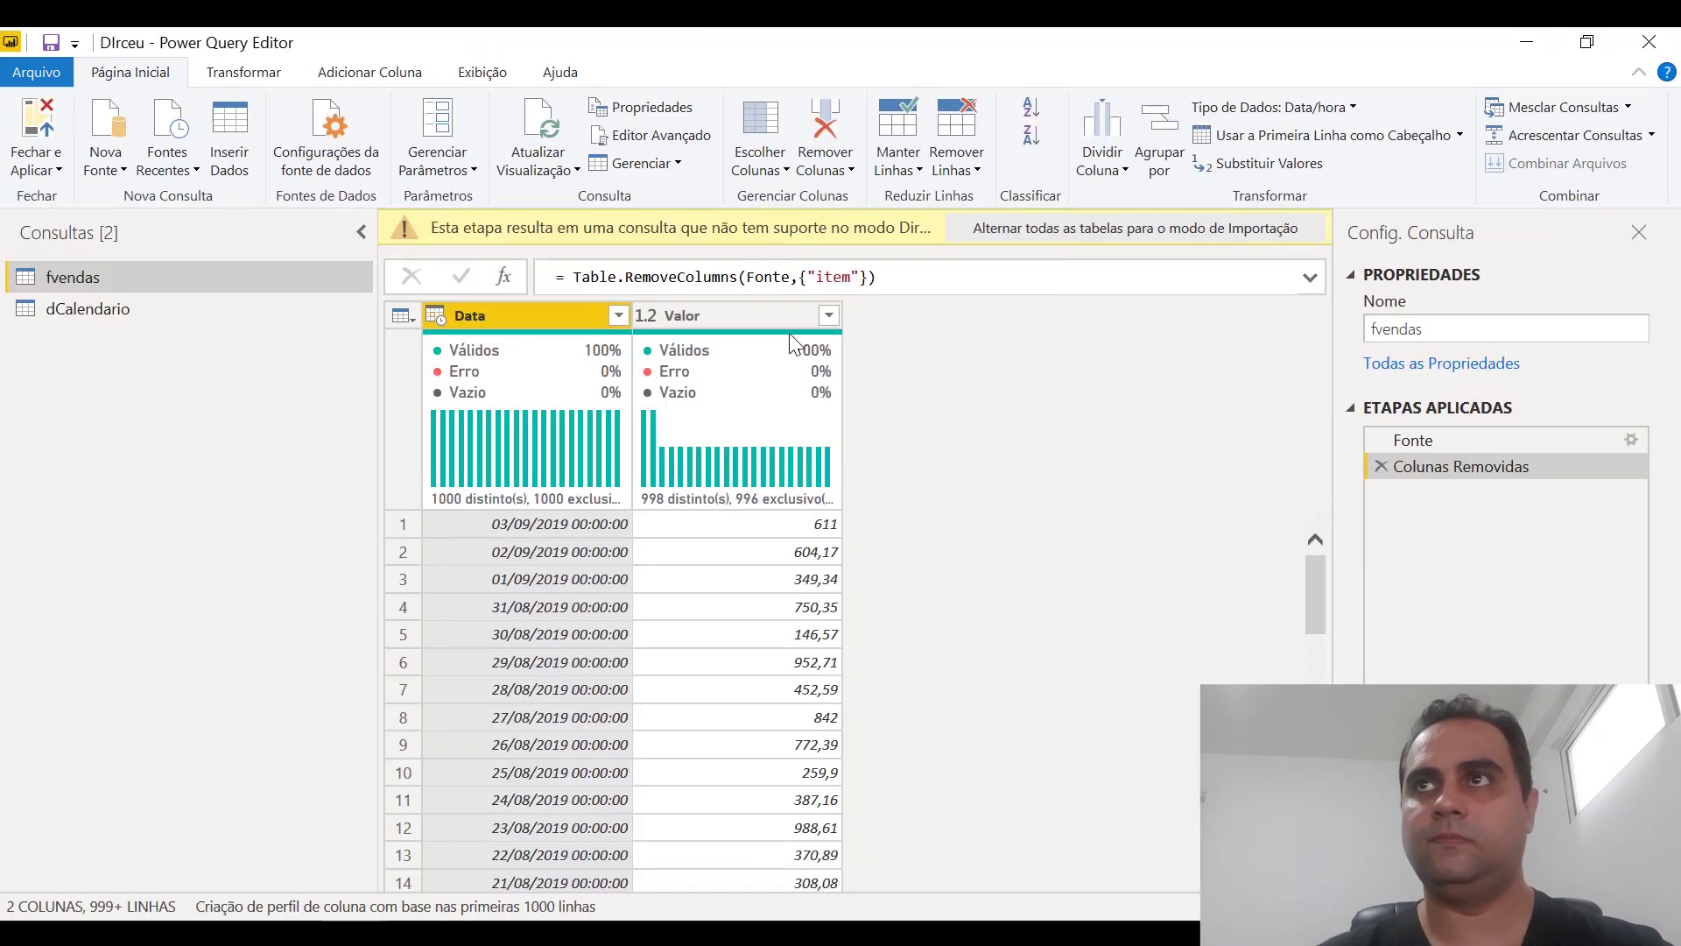
mouse_move(661, 595)
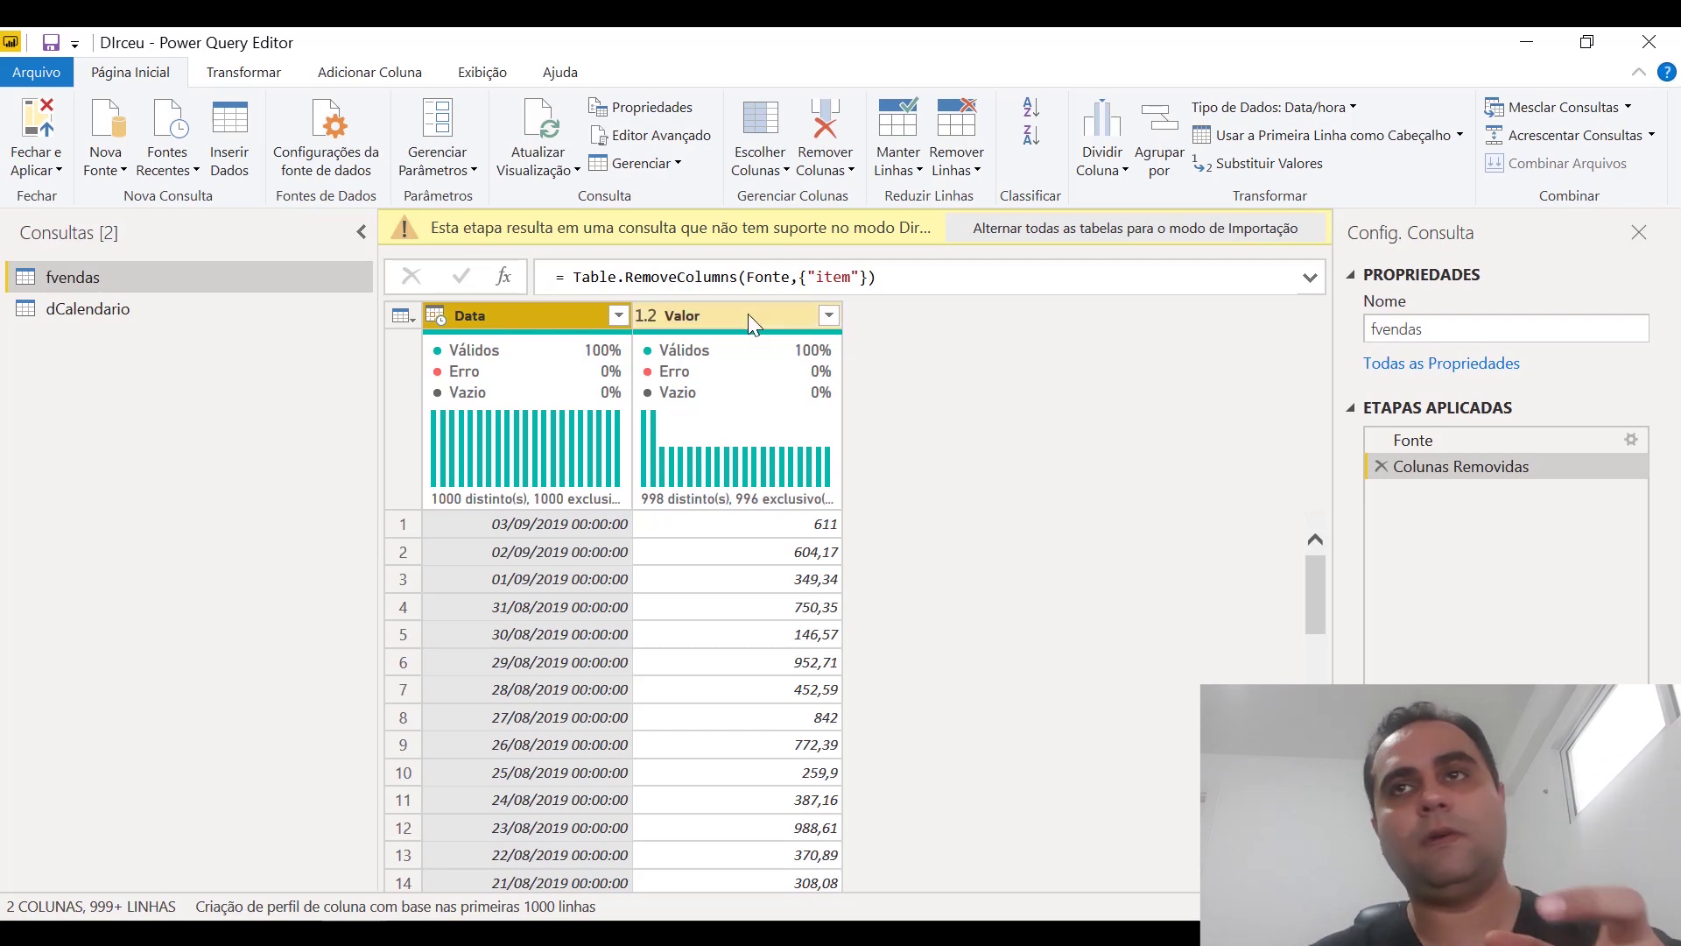
scroll(1211, 634, "down", 12)
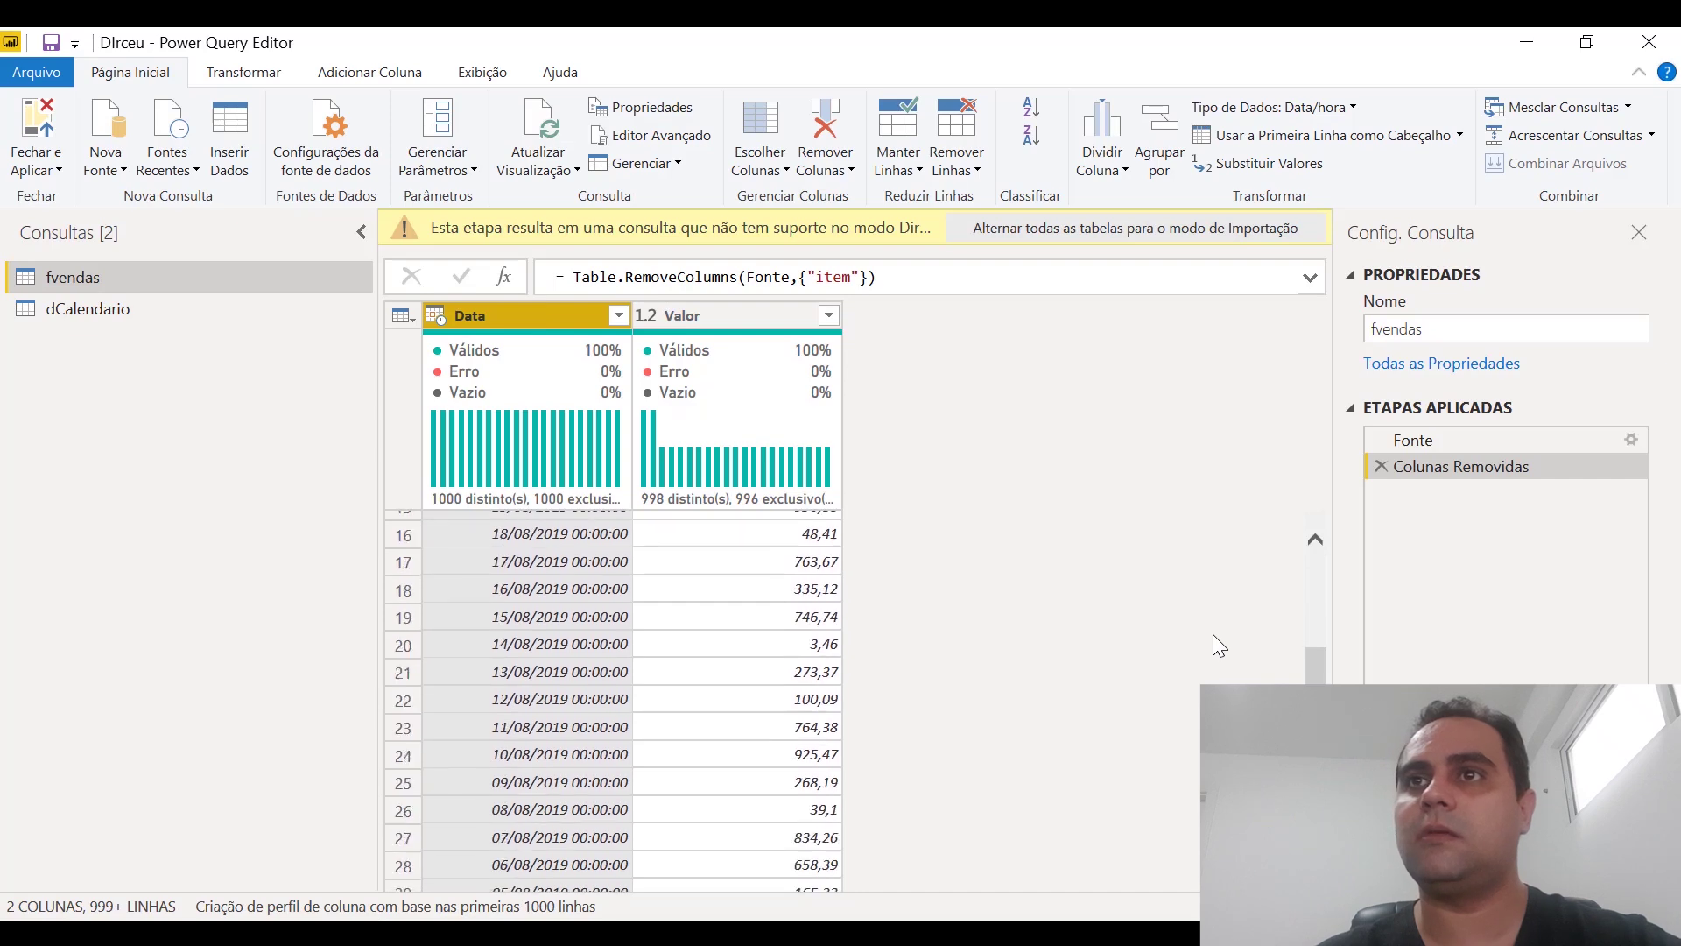
scroll(1213, 635, "down", 2)
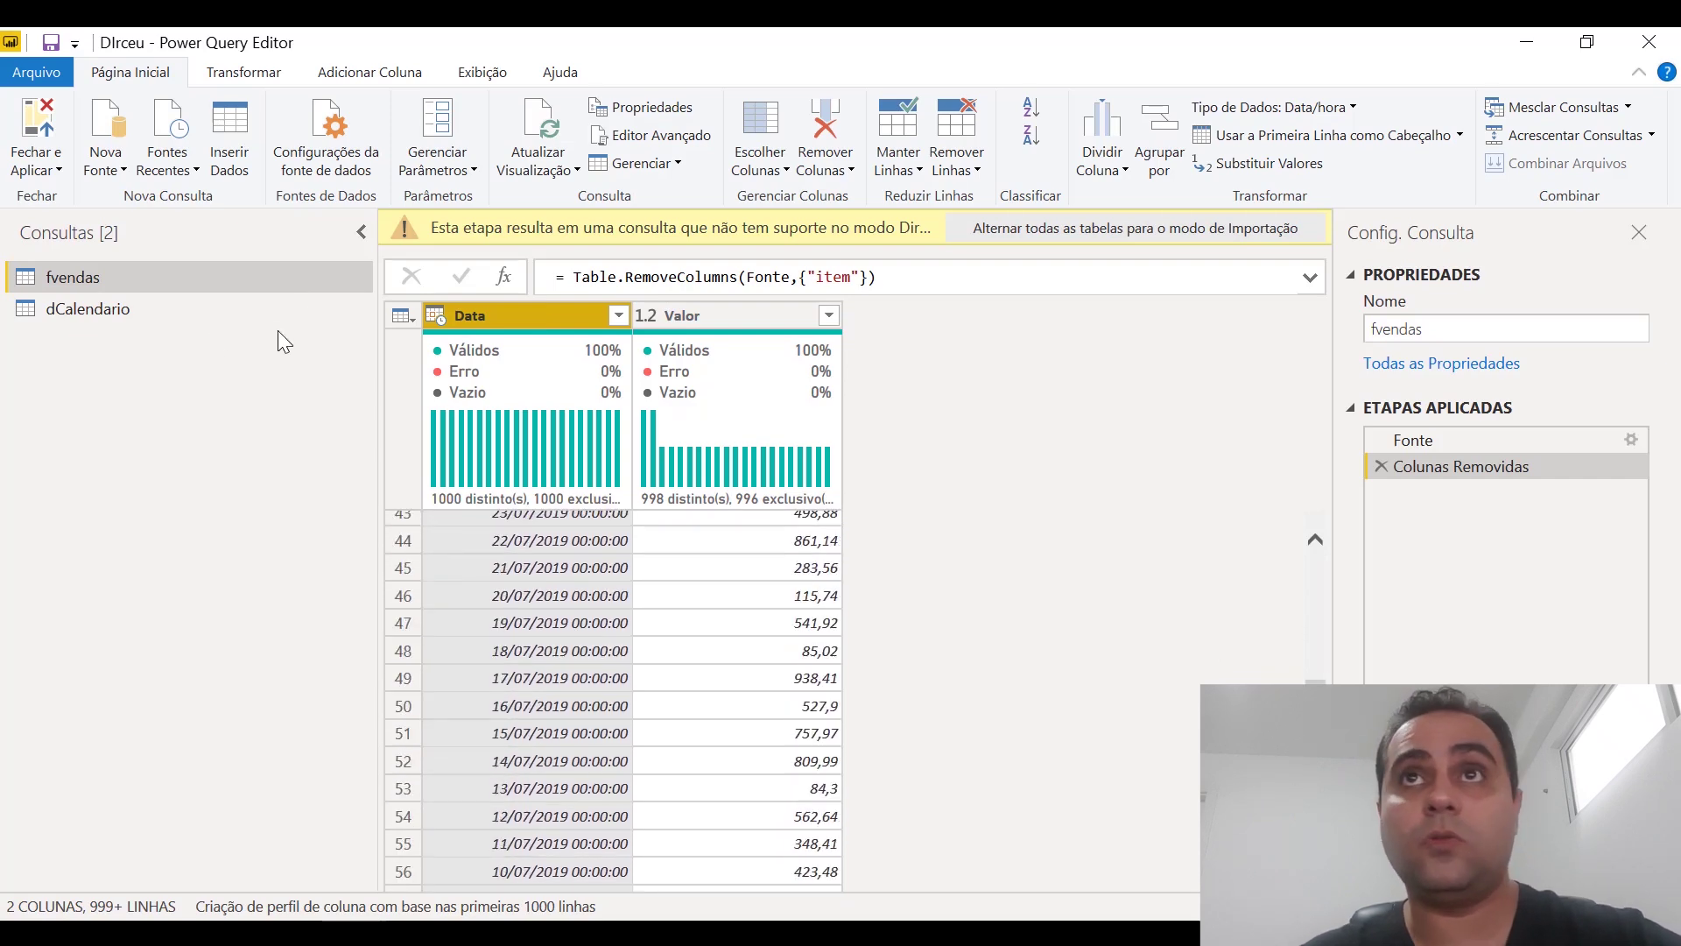
Examine the full formula of the Fonte step in the dCalendario query, especially its fvendas[Data] reference.
left_click(119, 306)
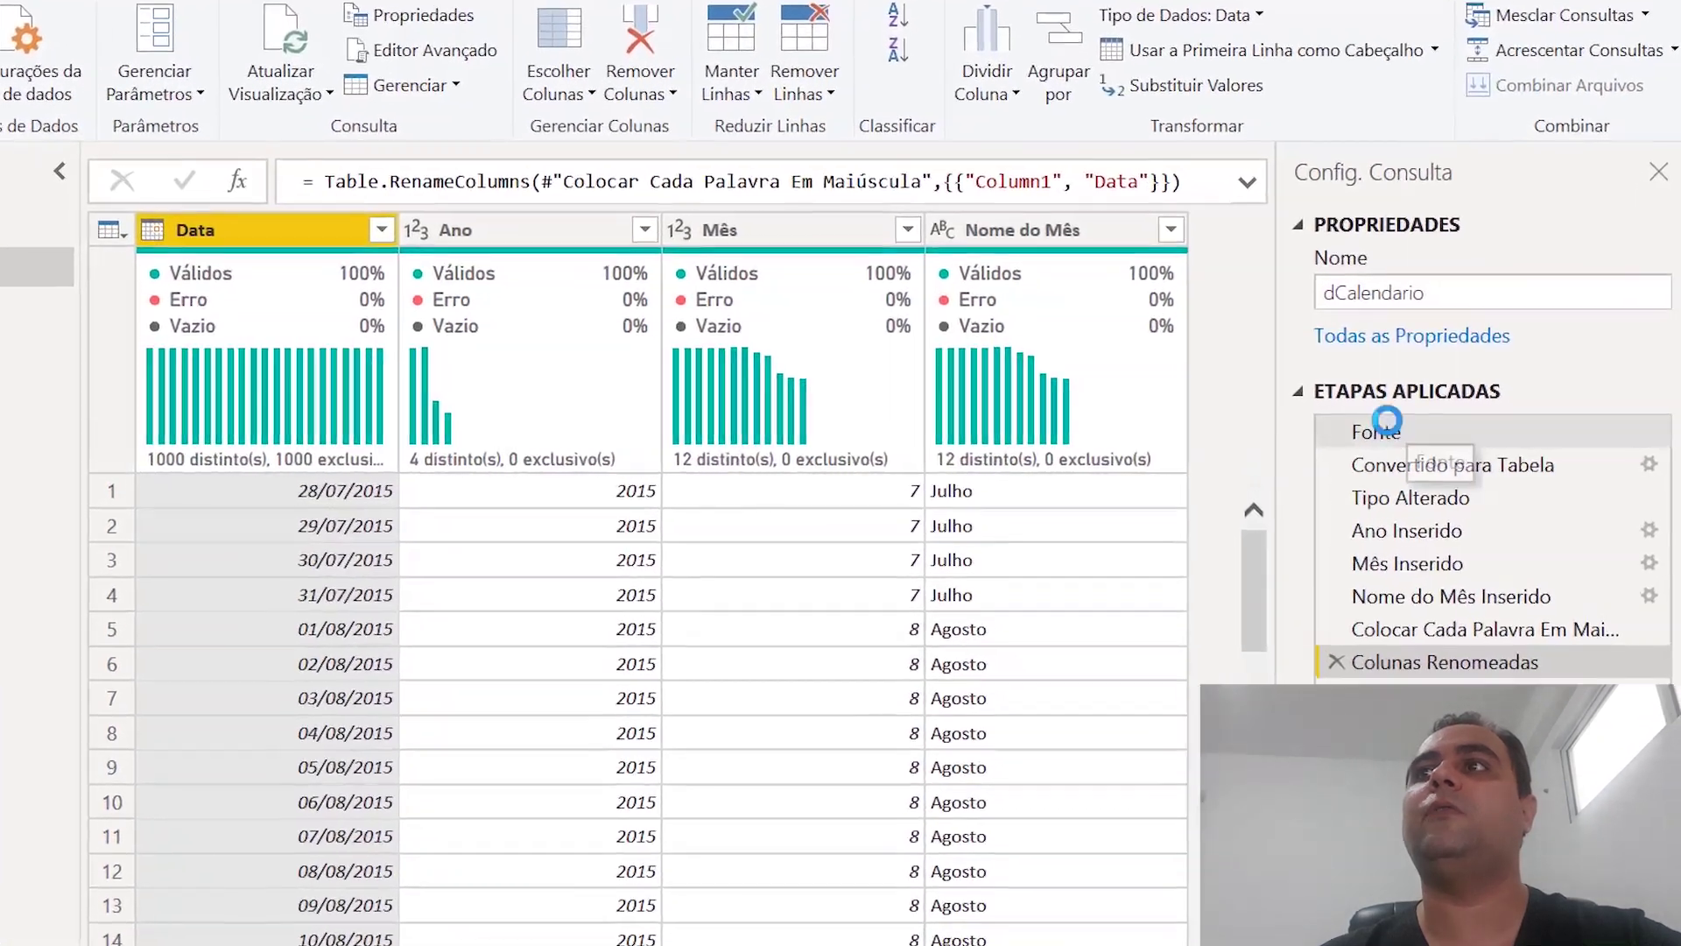
left_click(1440, 438)
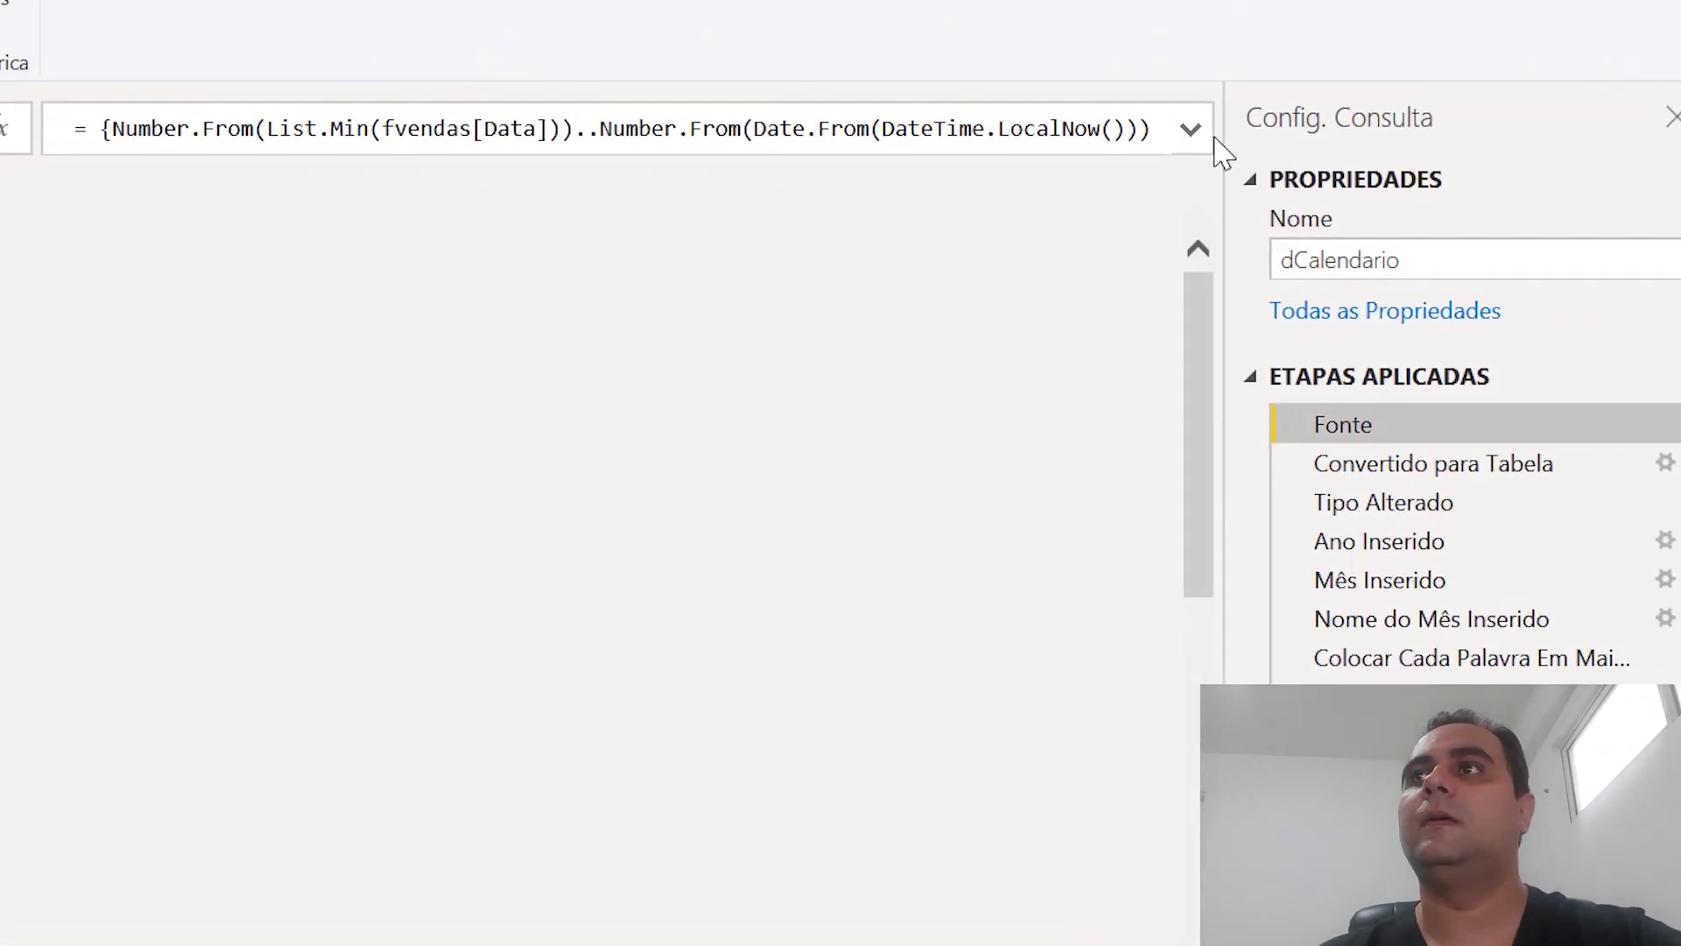
left_click(1193, 131)
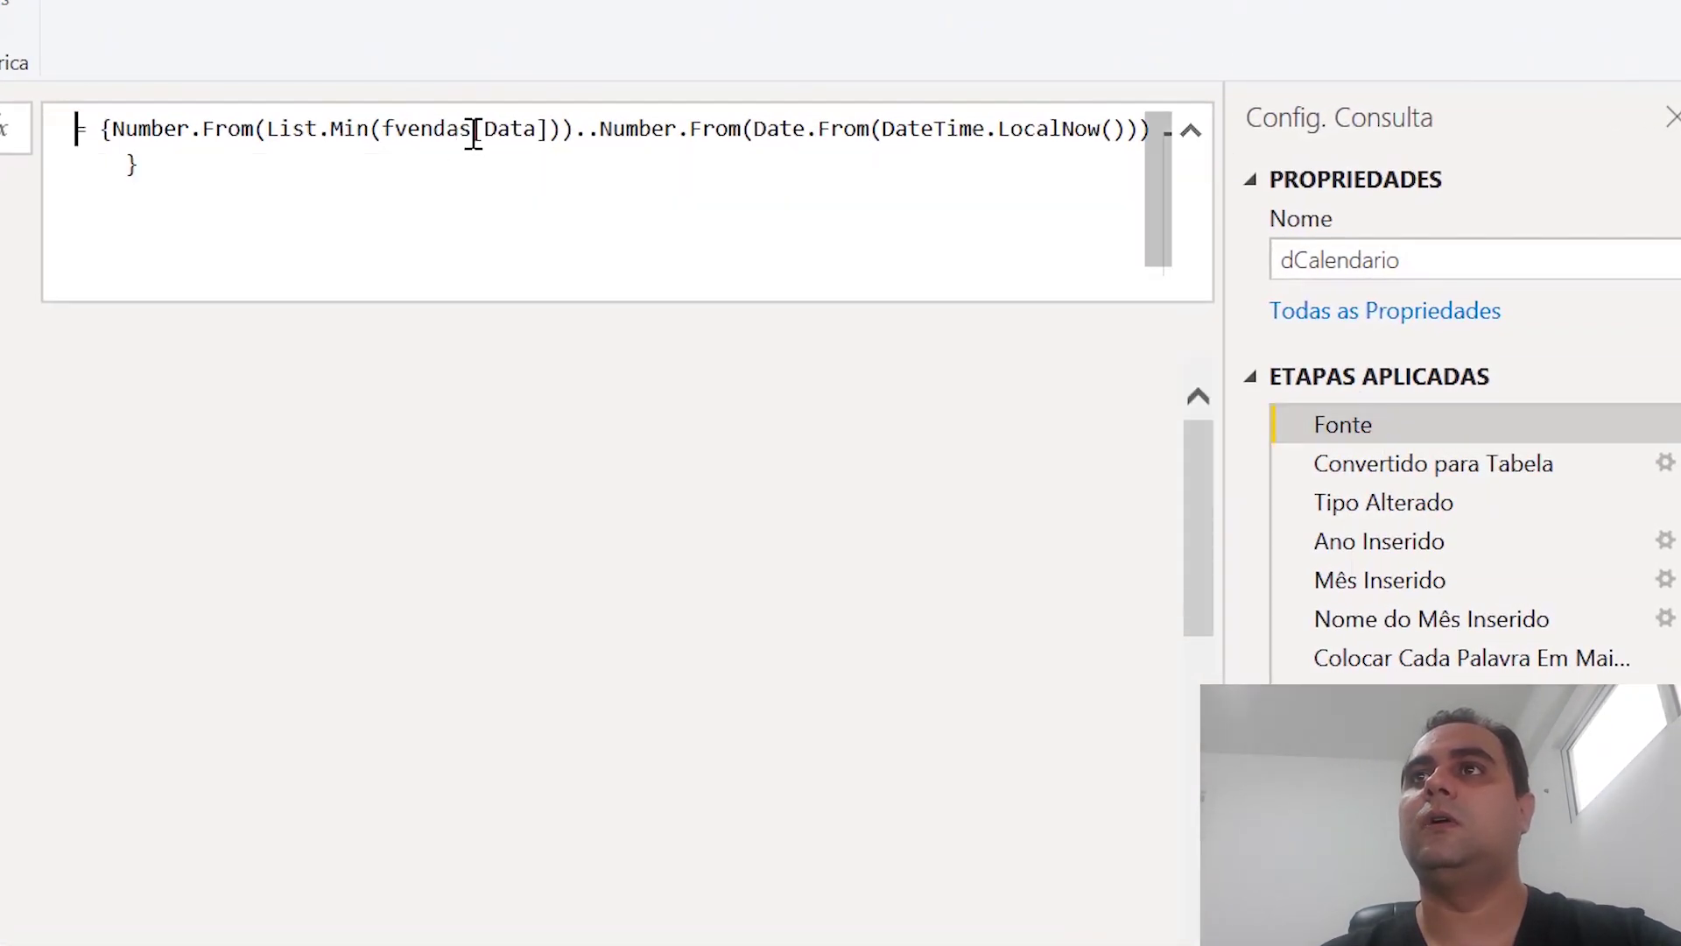
left_click_drag(548, 129, 383, 129)
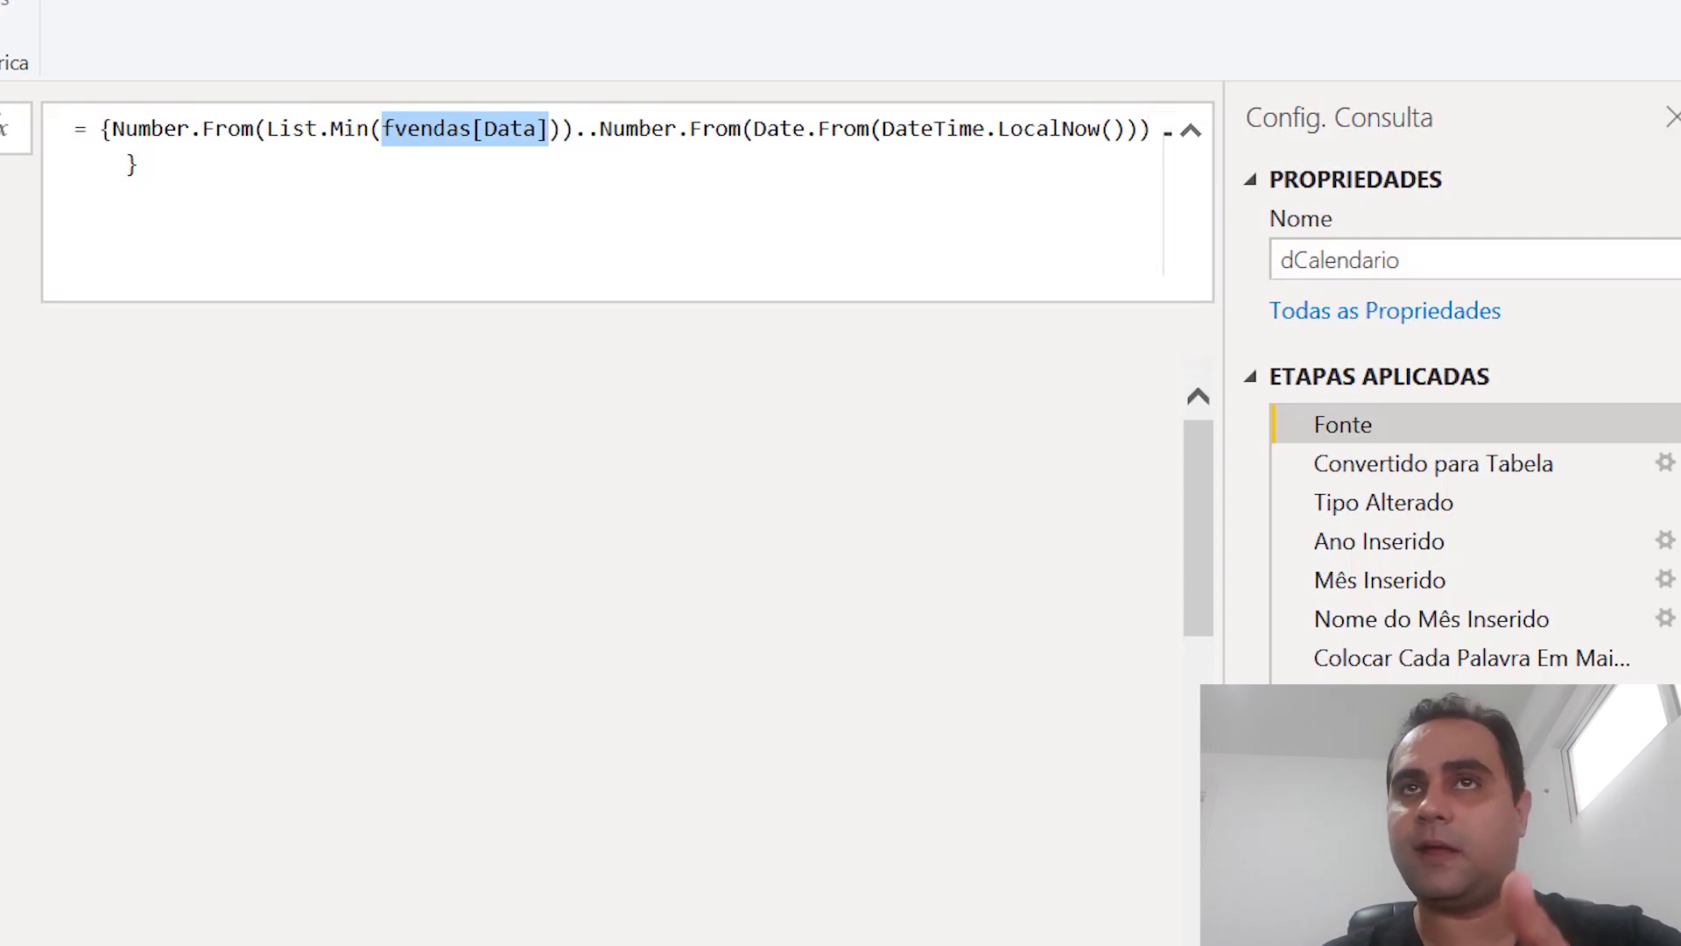
key("Escape")
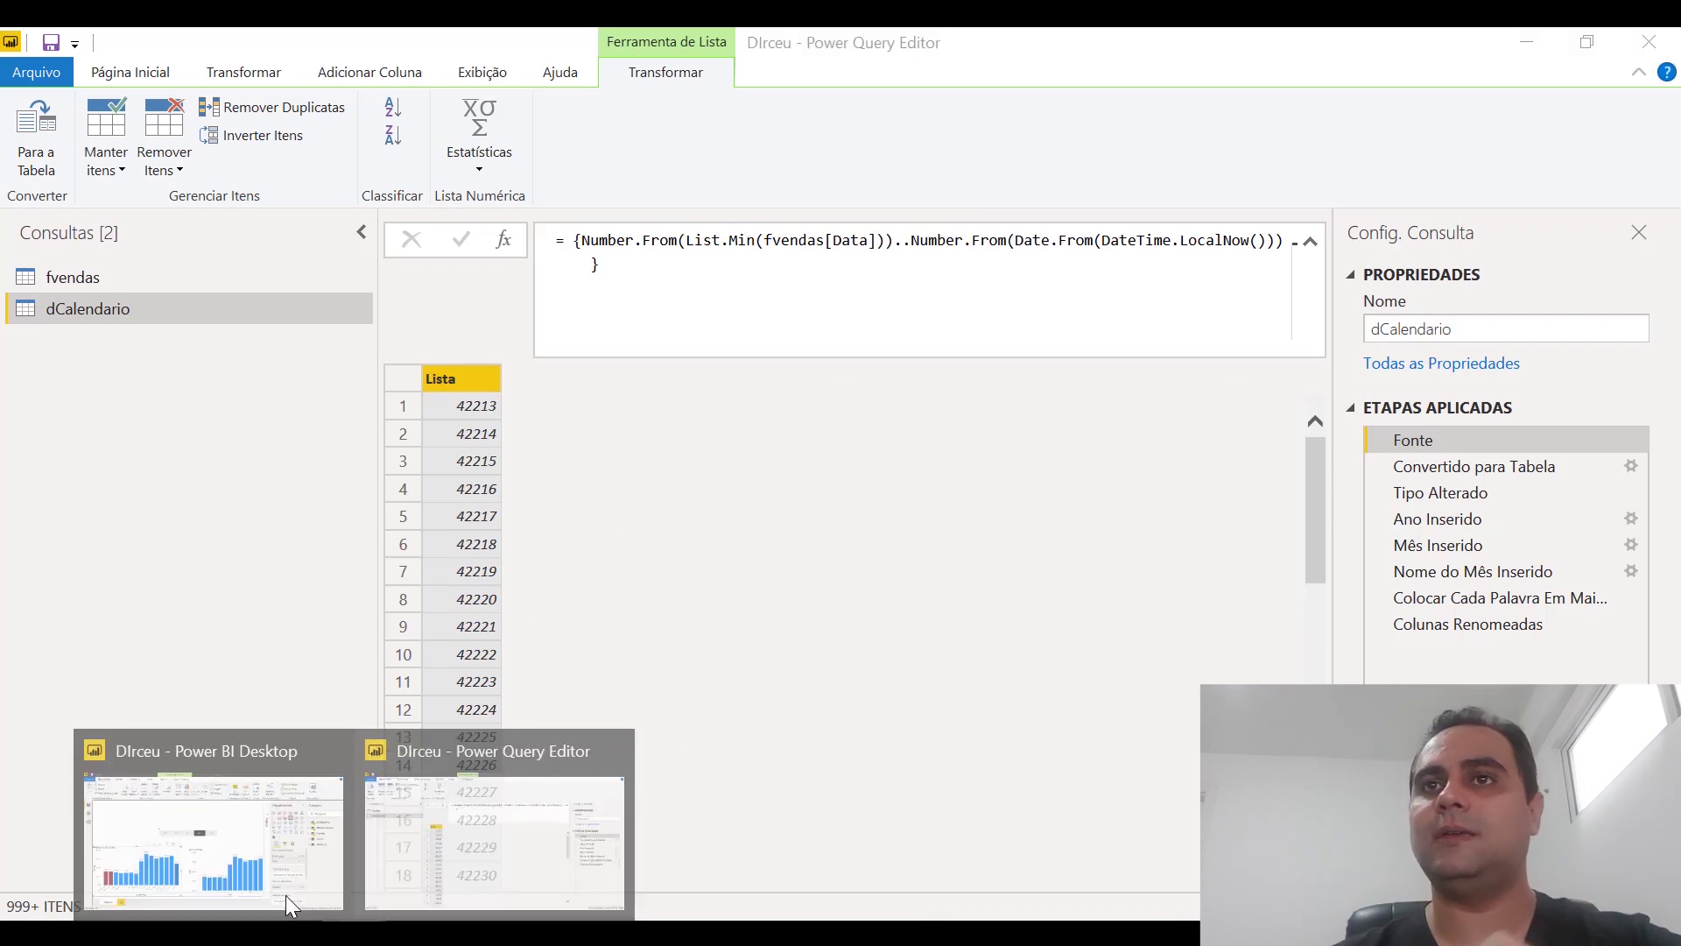
Switch to Power BI Desktop, convert the Medida por EixoGráfico chart to a table and move the Ano slicer above the Valor por Mês chart.
left_click(260, 879)
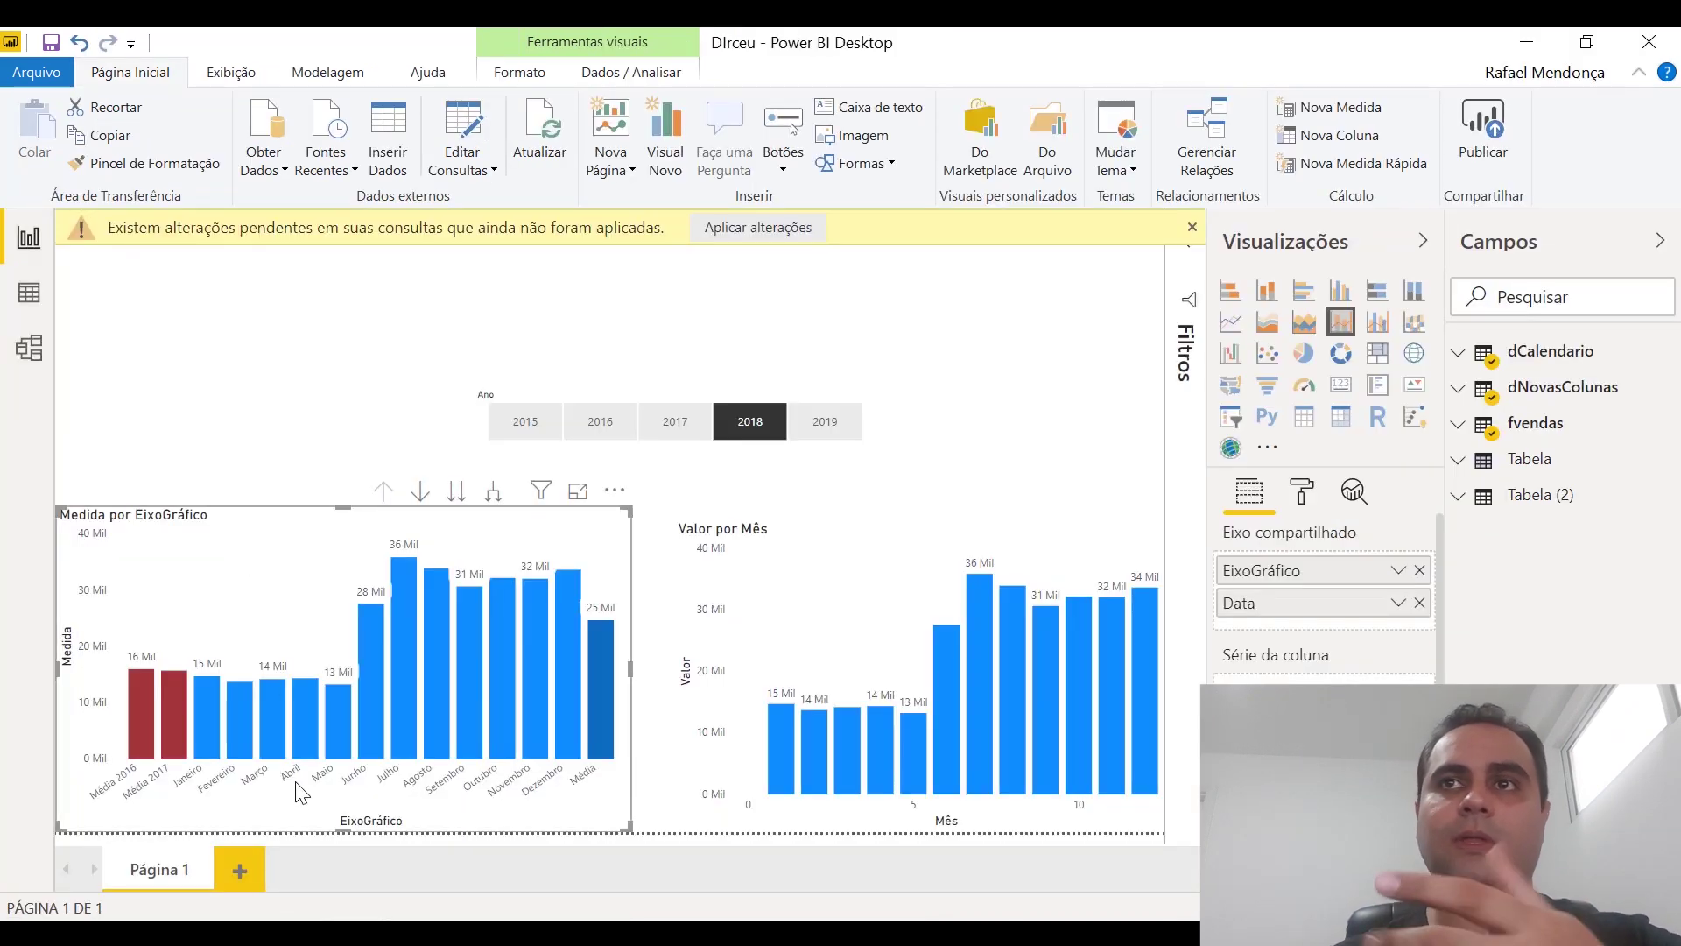
left_click(1192, 228)
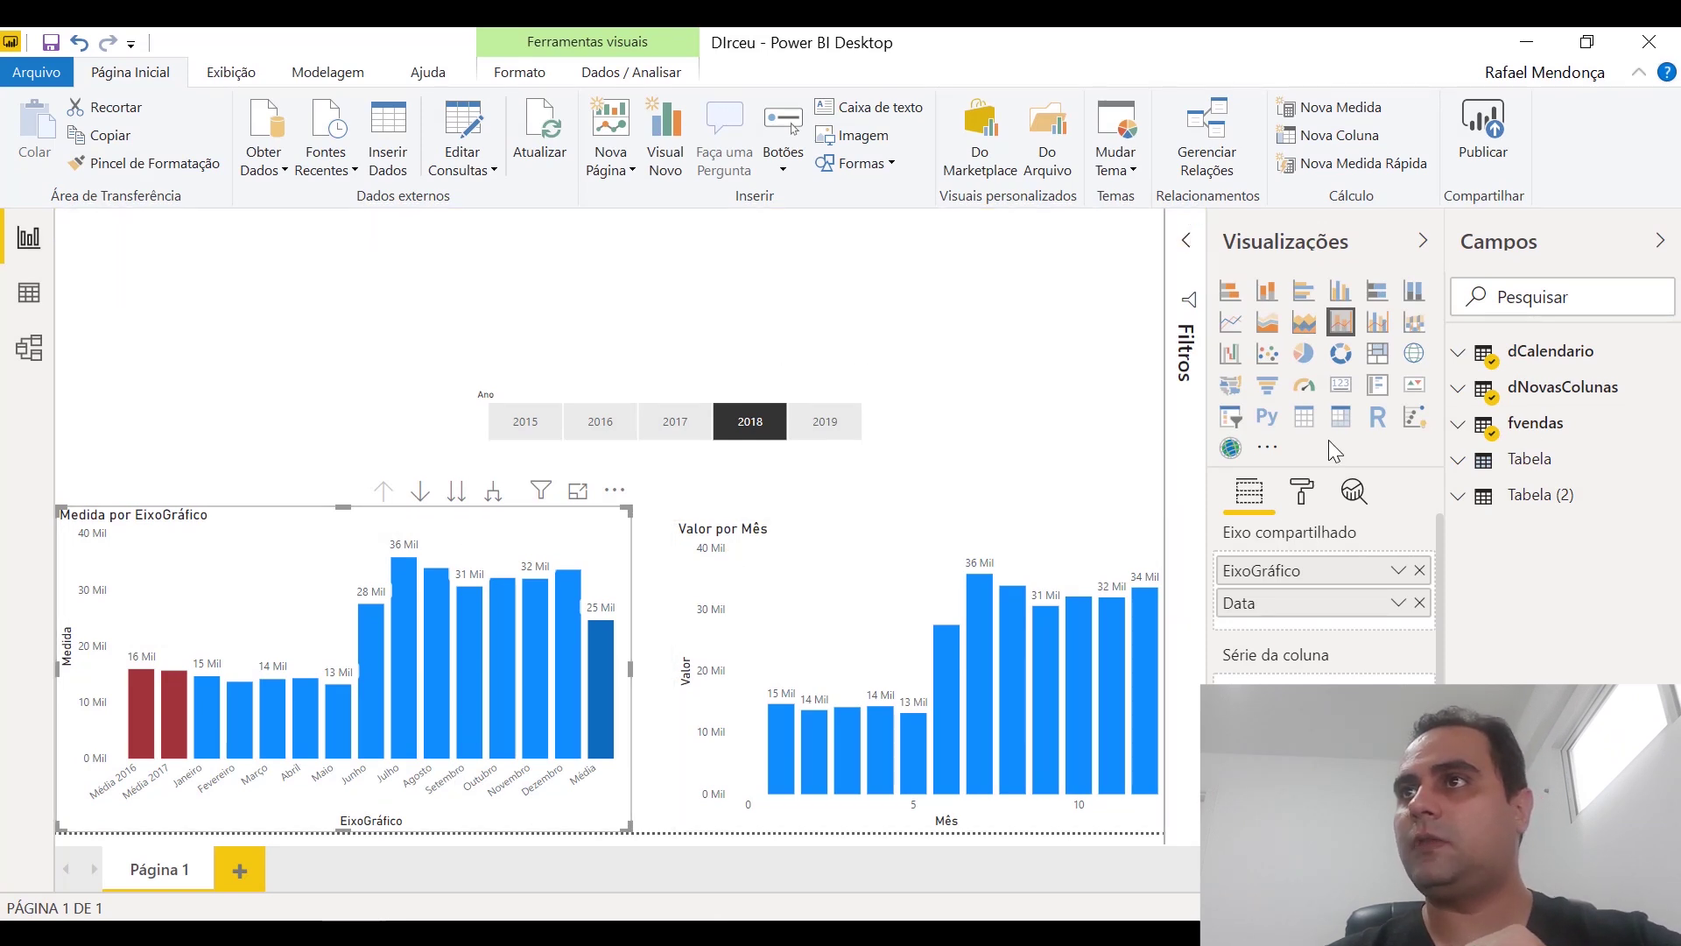
left_click(1310, 424)
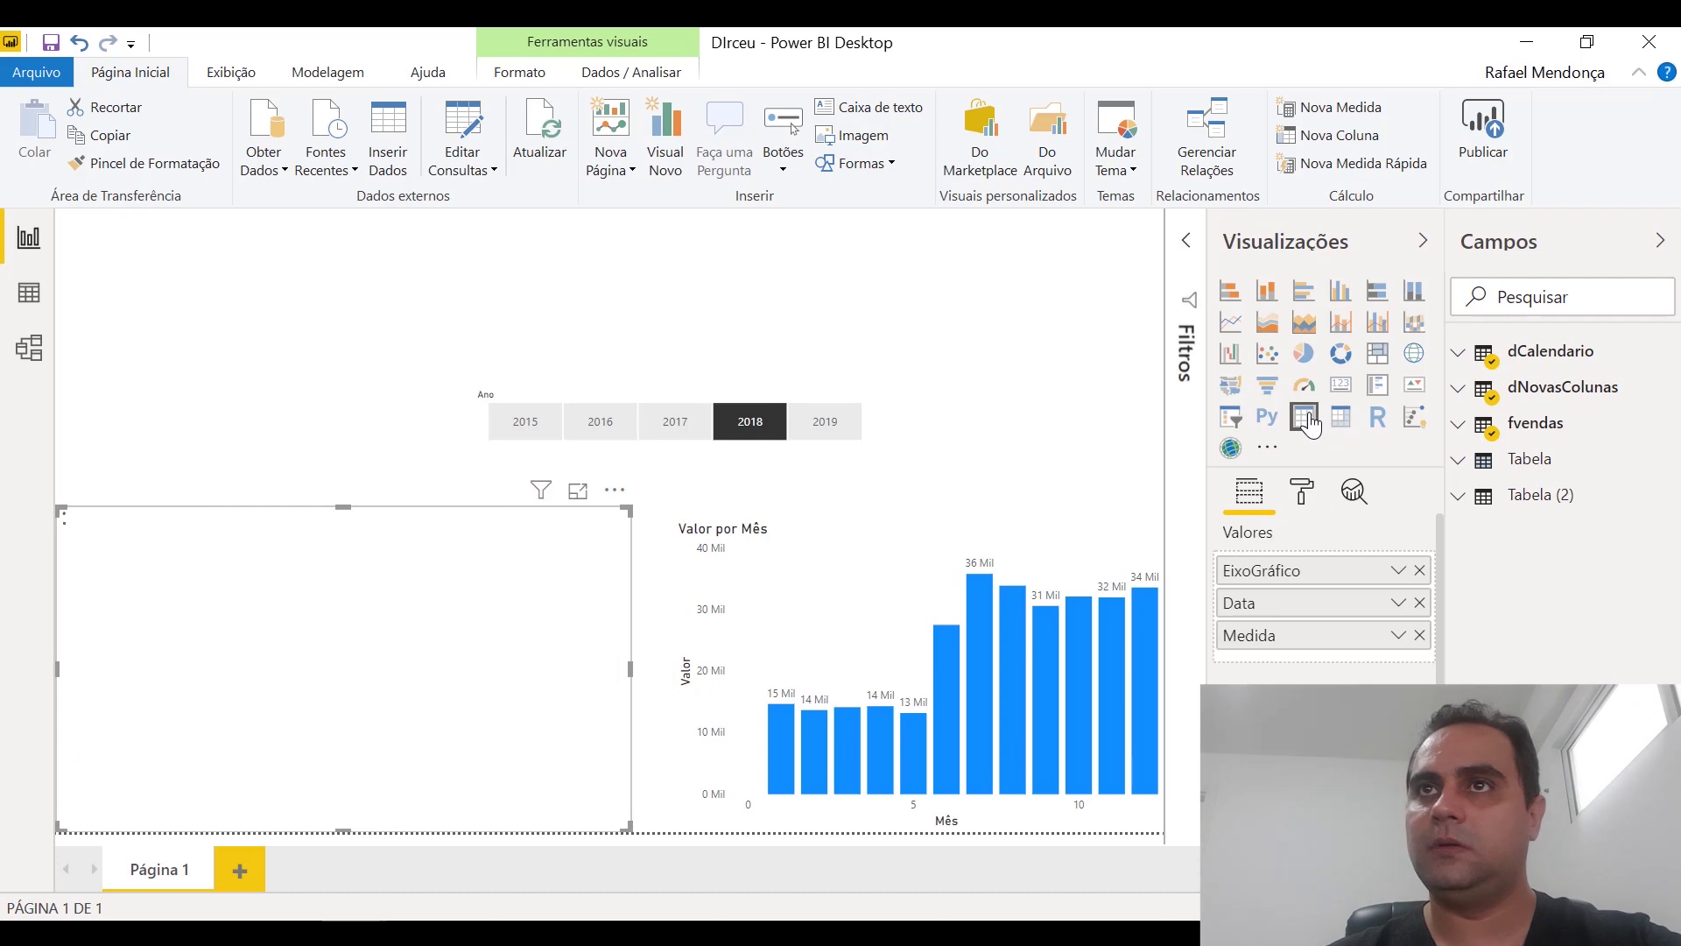
left_click_drag(694, 409, 960, 339)
left_click(412, 559)
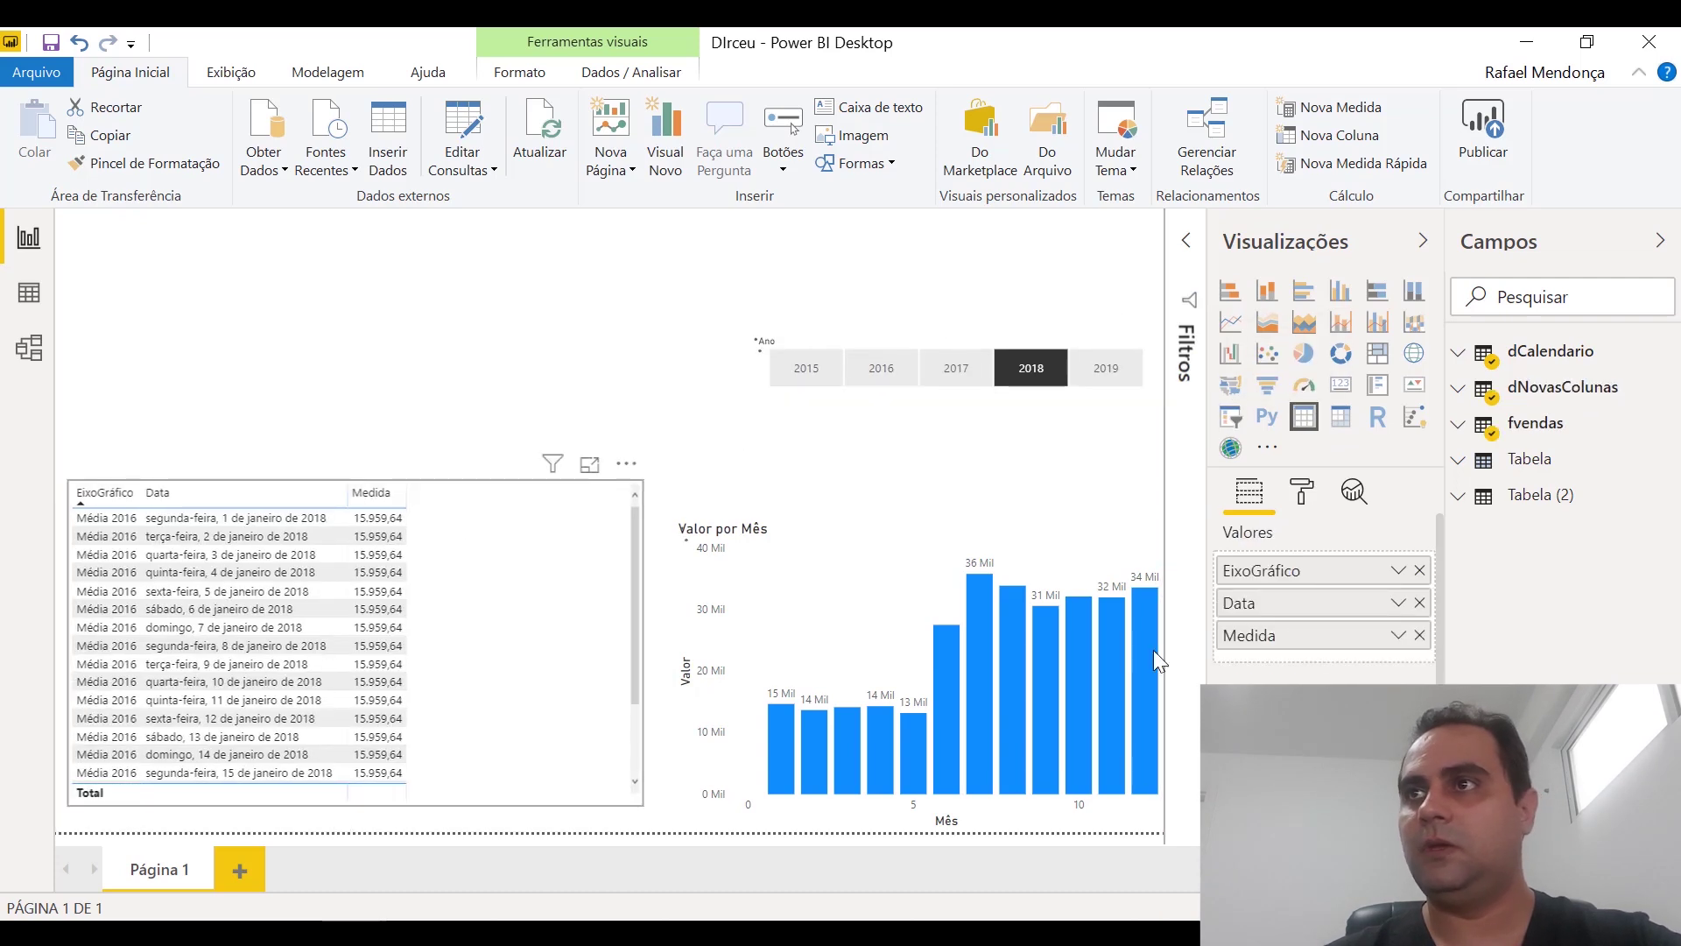
Remove Data and Medida from the table, leaving only EixoGráfico, and filter the report by 2017 and by 2016.
left_click(1420, 603)
left_click(1420, 603)
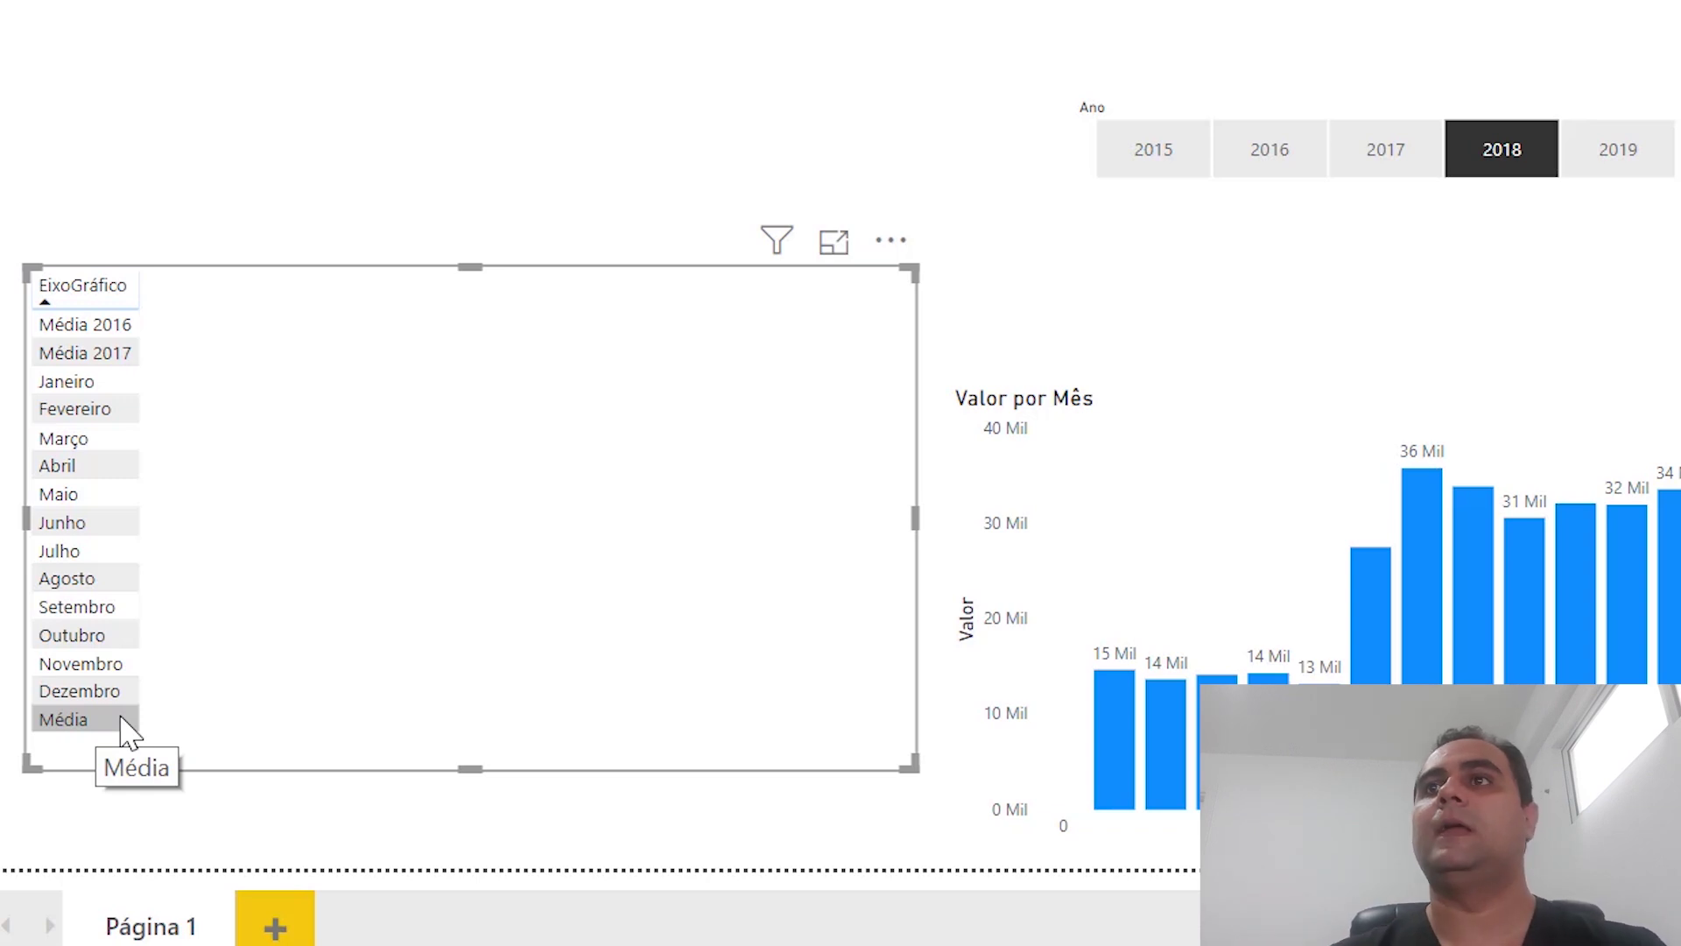
left_click(1390, 150)
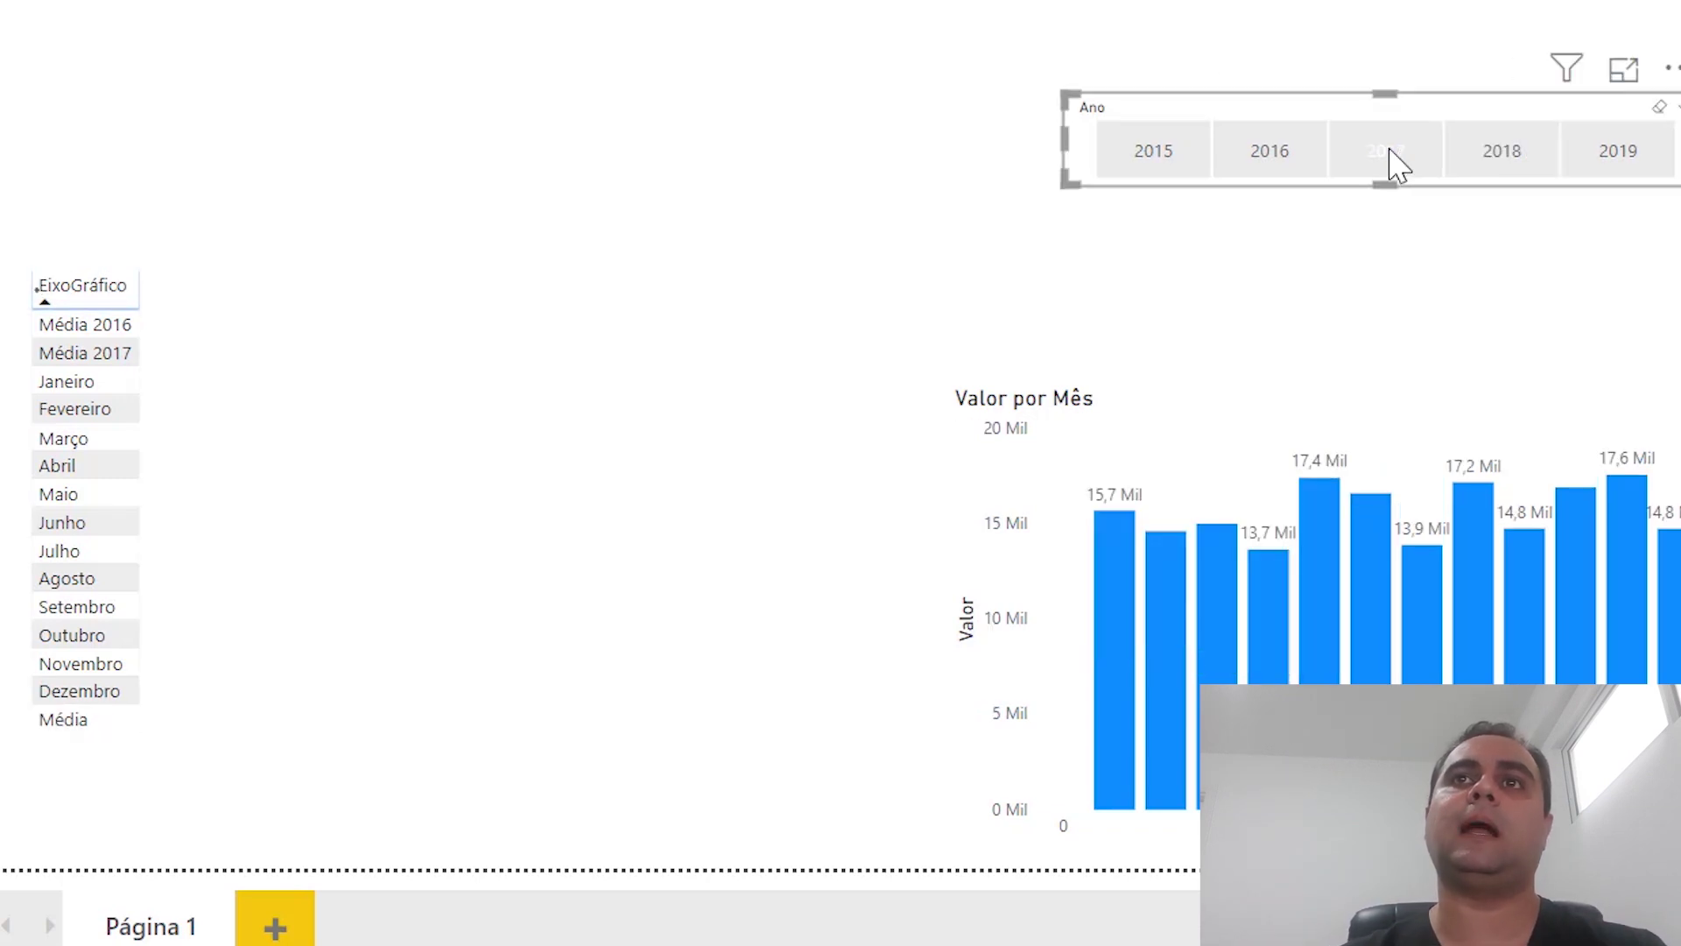
left_click(1306, 161)
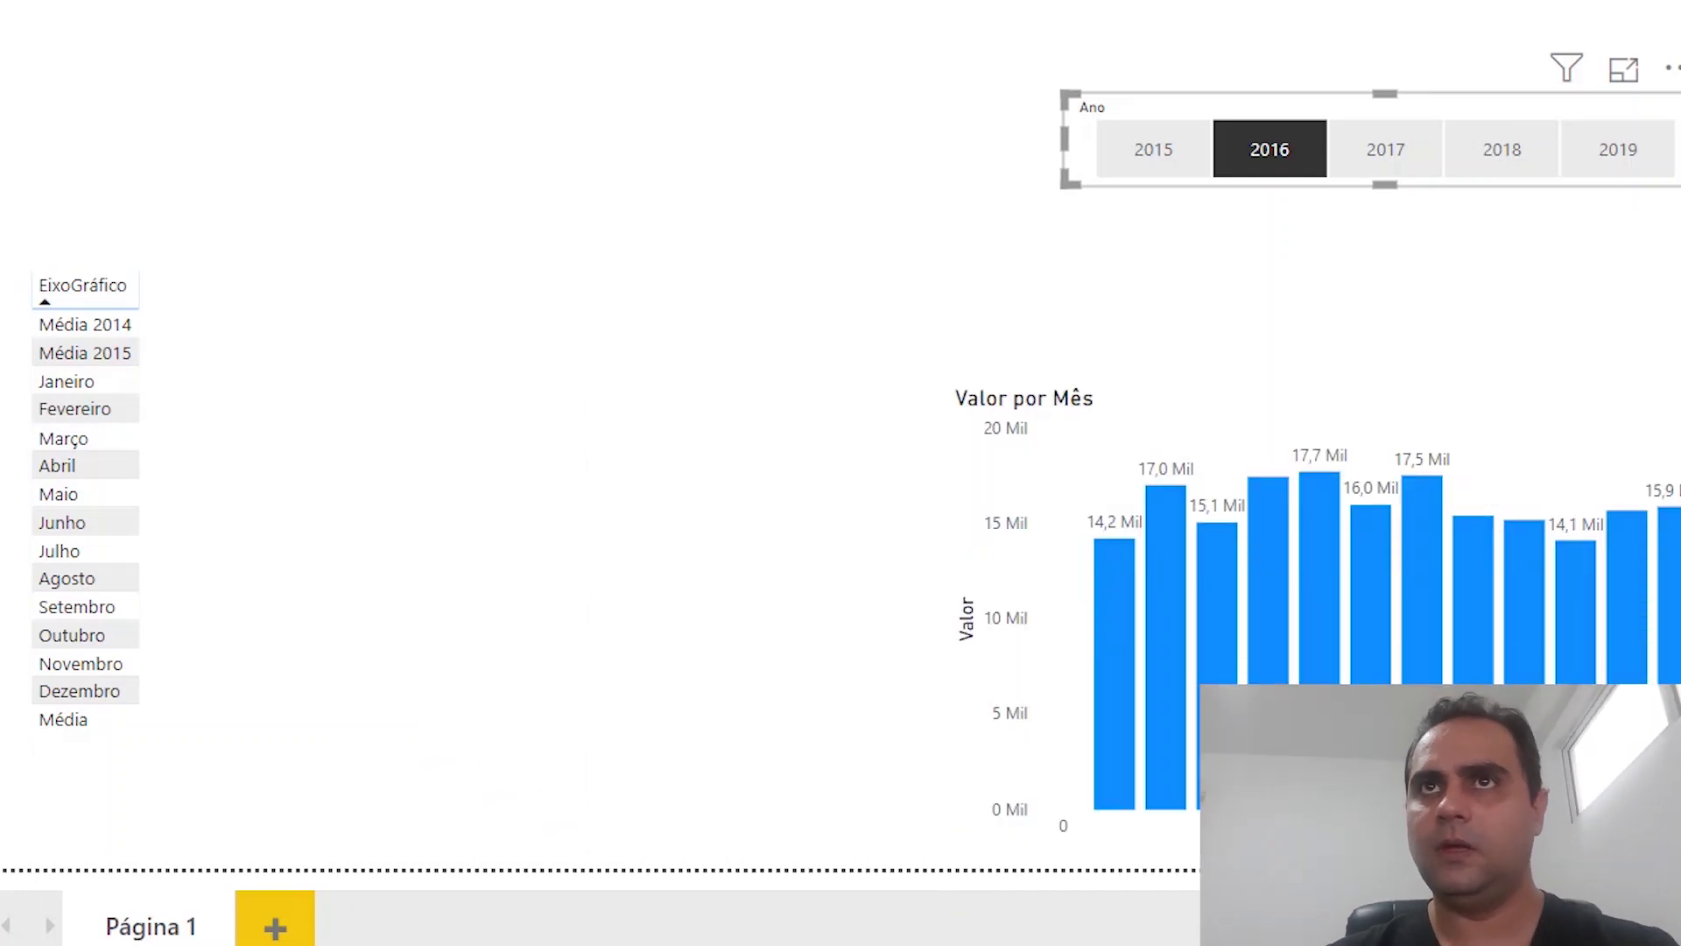
Return to Power Query Editor and show the Colunas Renomeadas step of the dCalendario query.
left_click(25, 359)
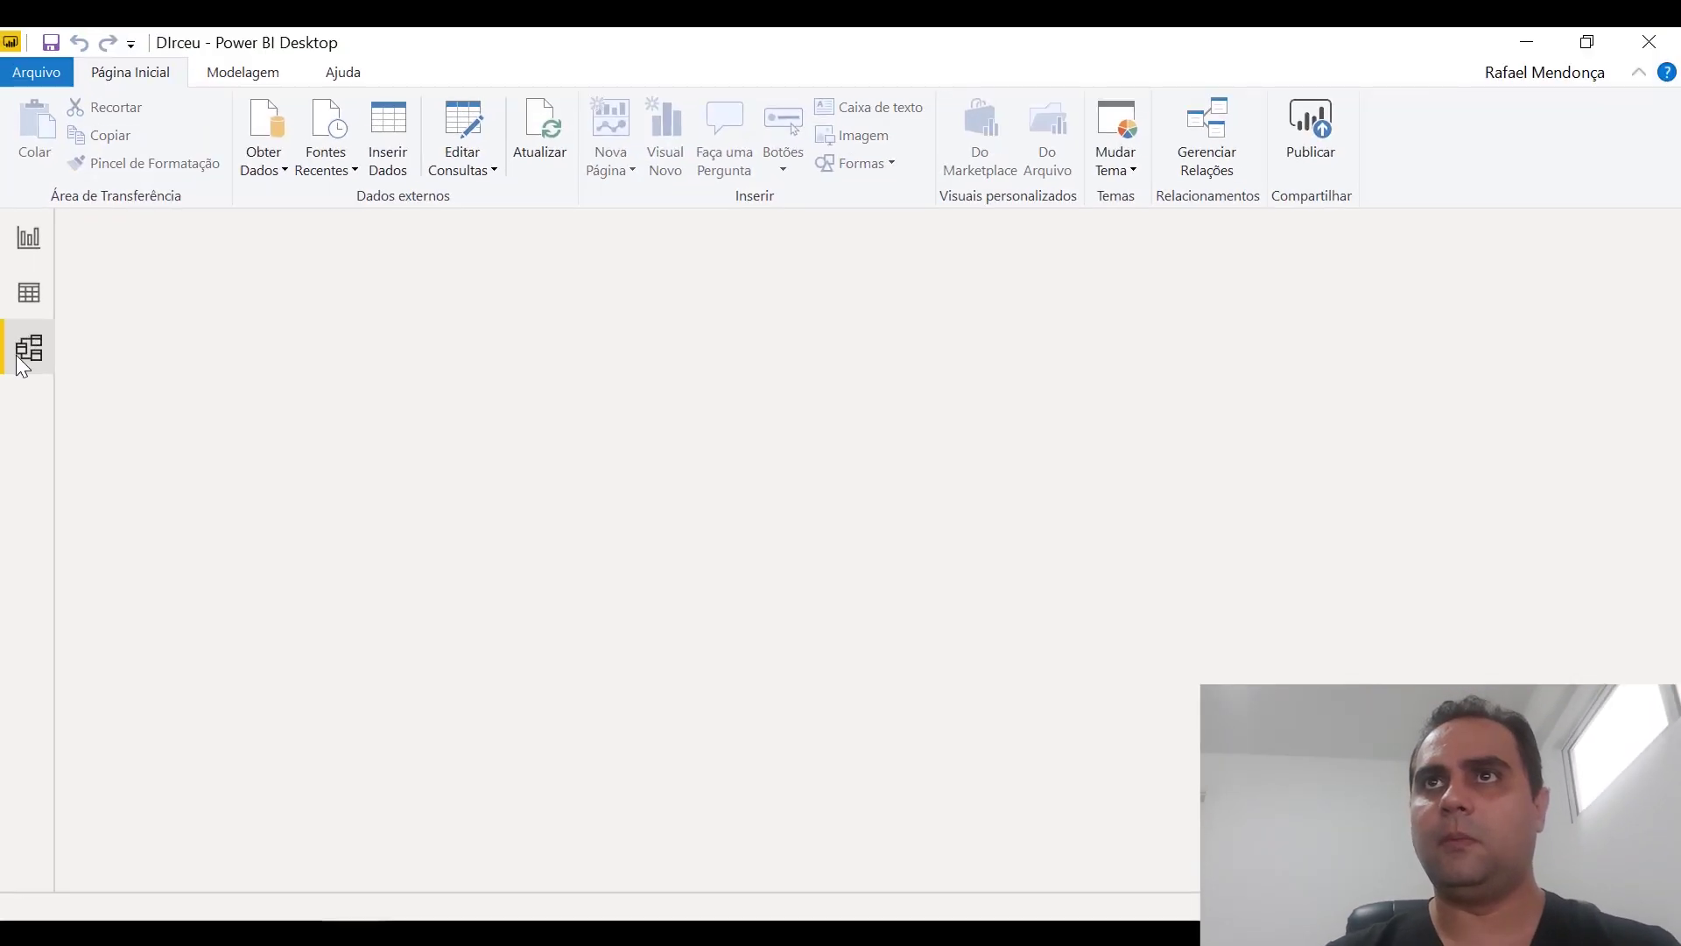
left_click(48, 285)
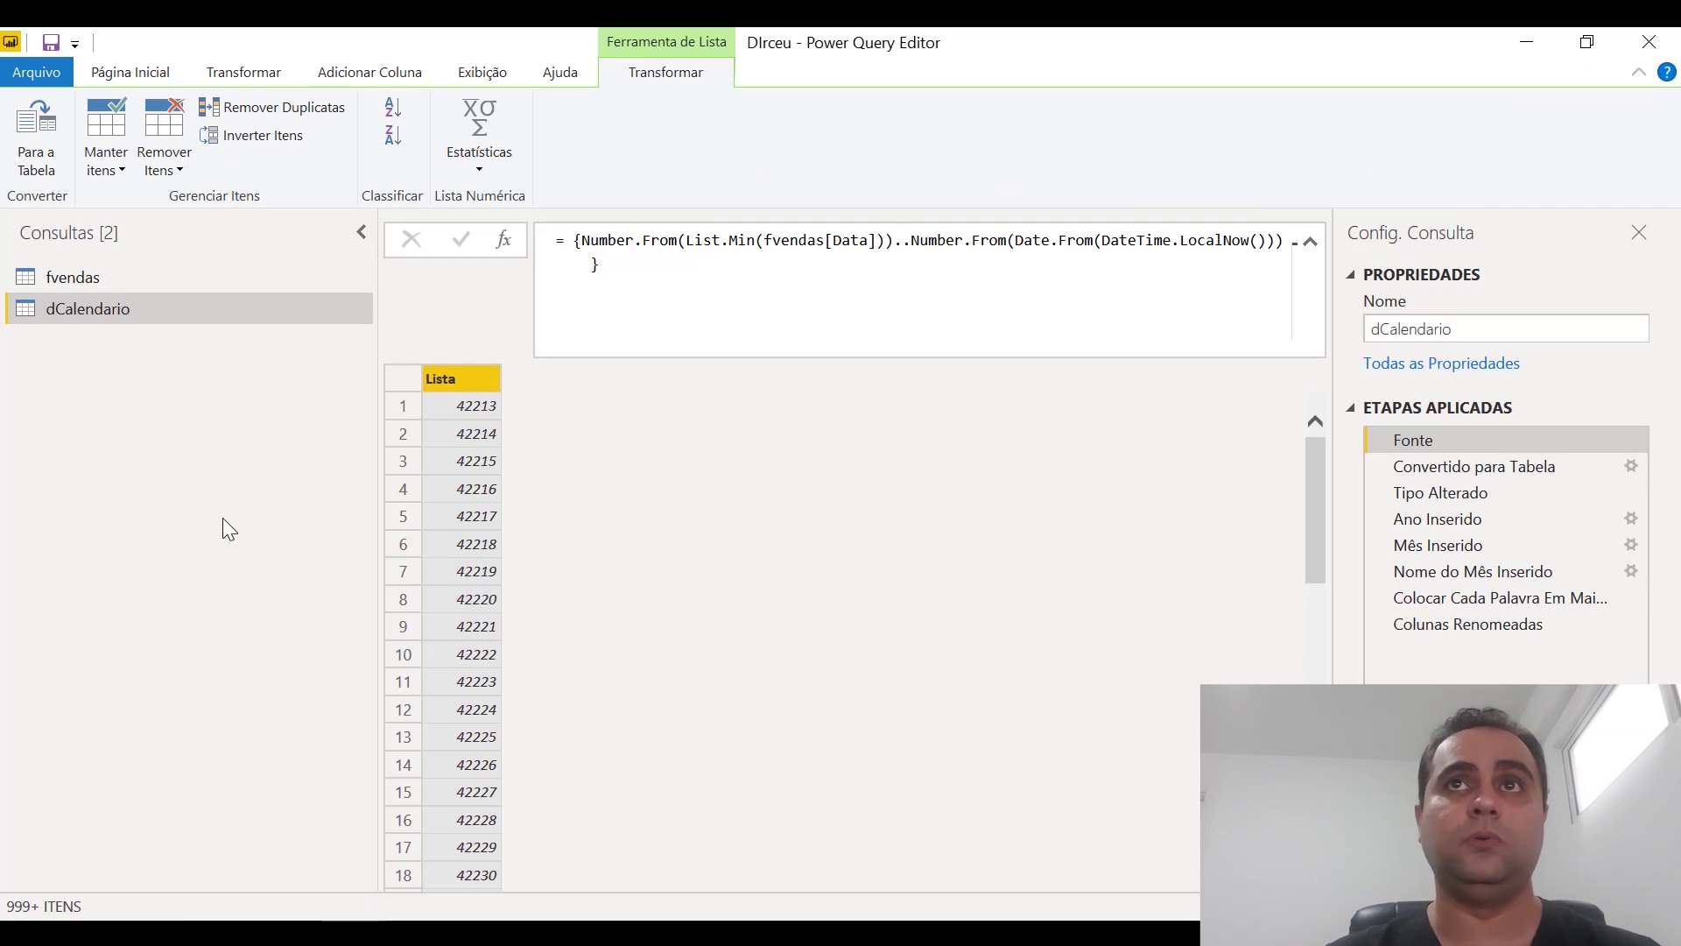
left_click(1439, 627)
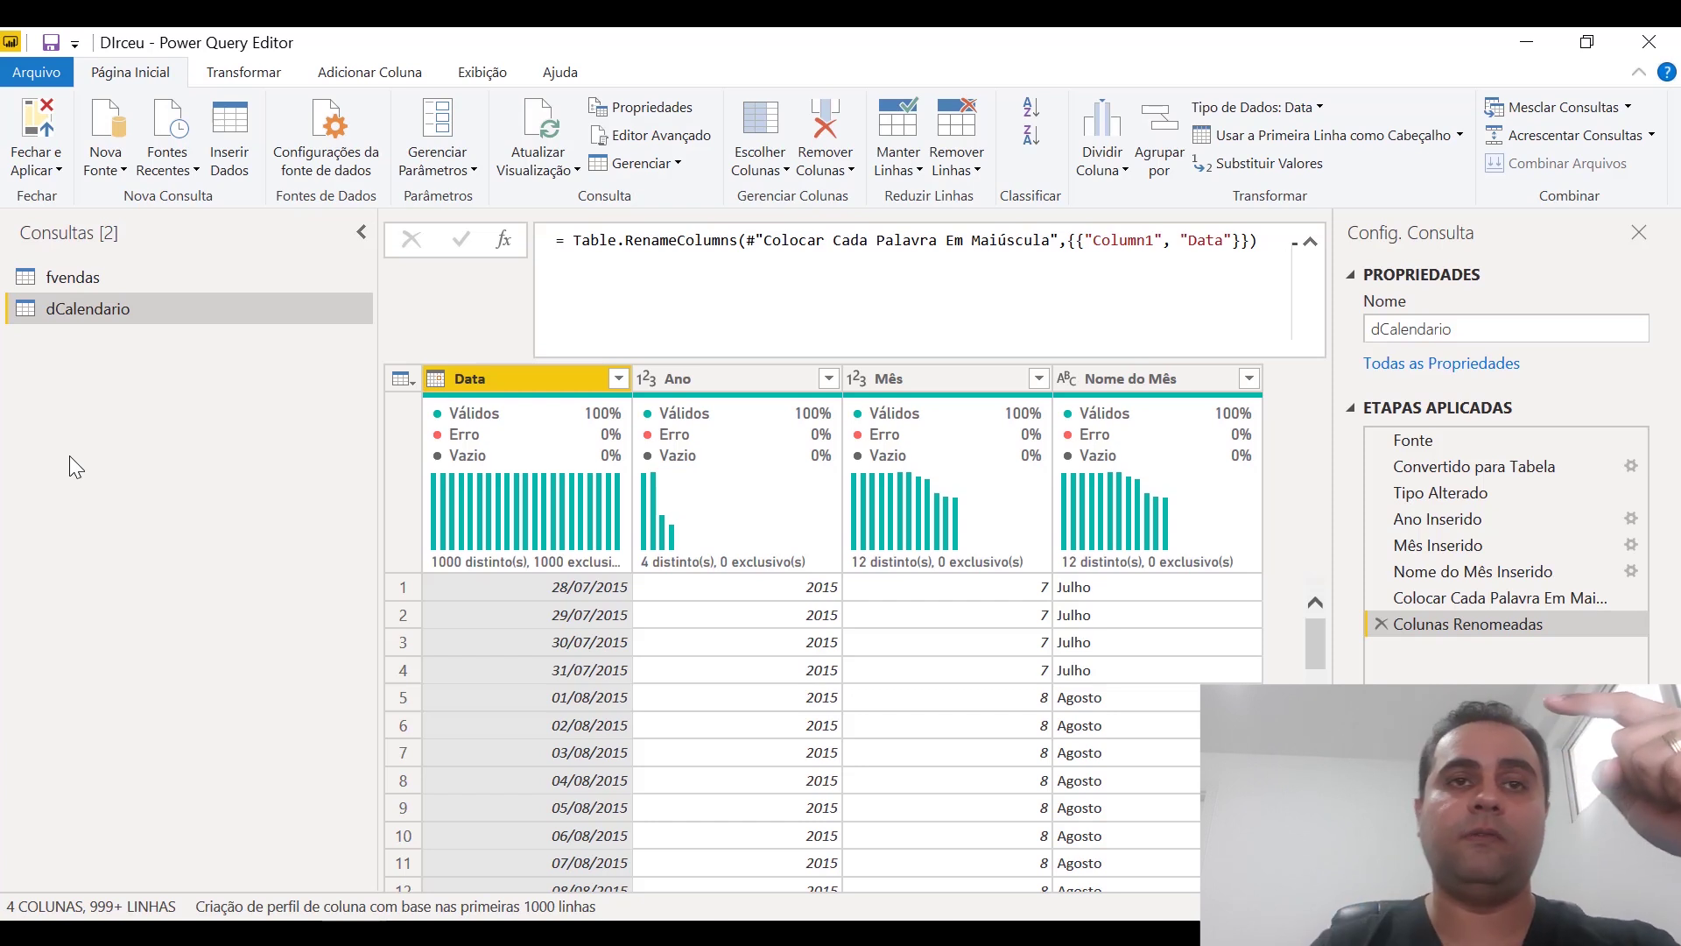
Create a blank query with the formula = List.Distinct(dCalendario[Ano]).
left_click(118, 175)
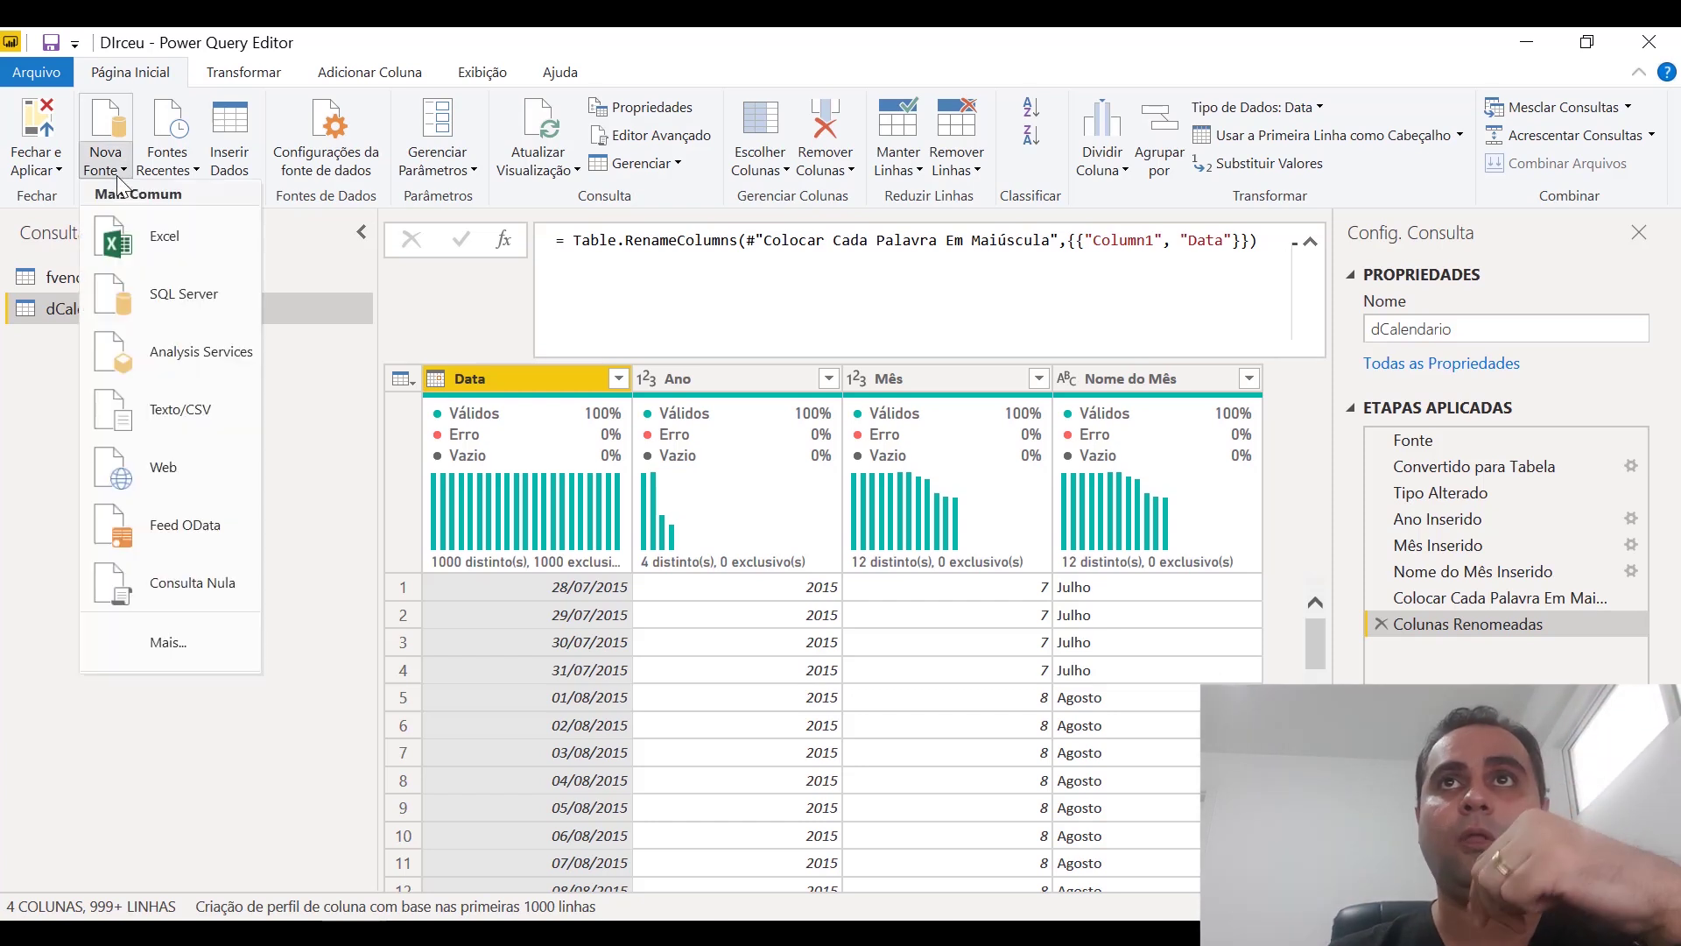
left_click(172, 582)
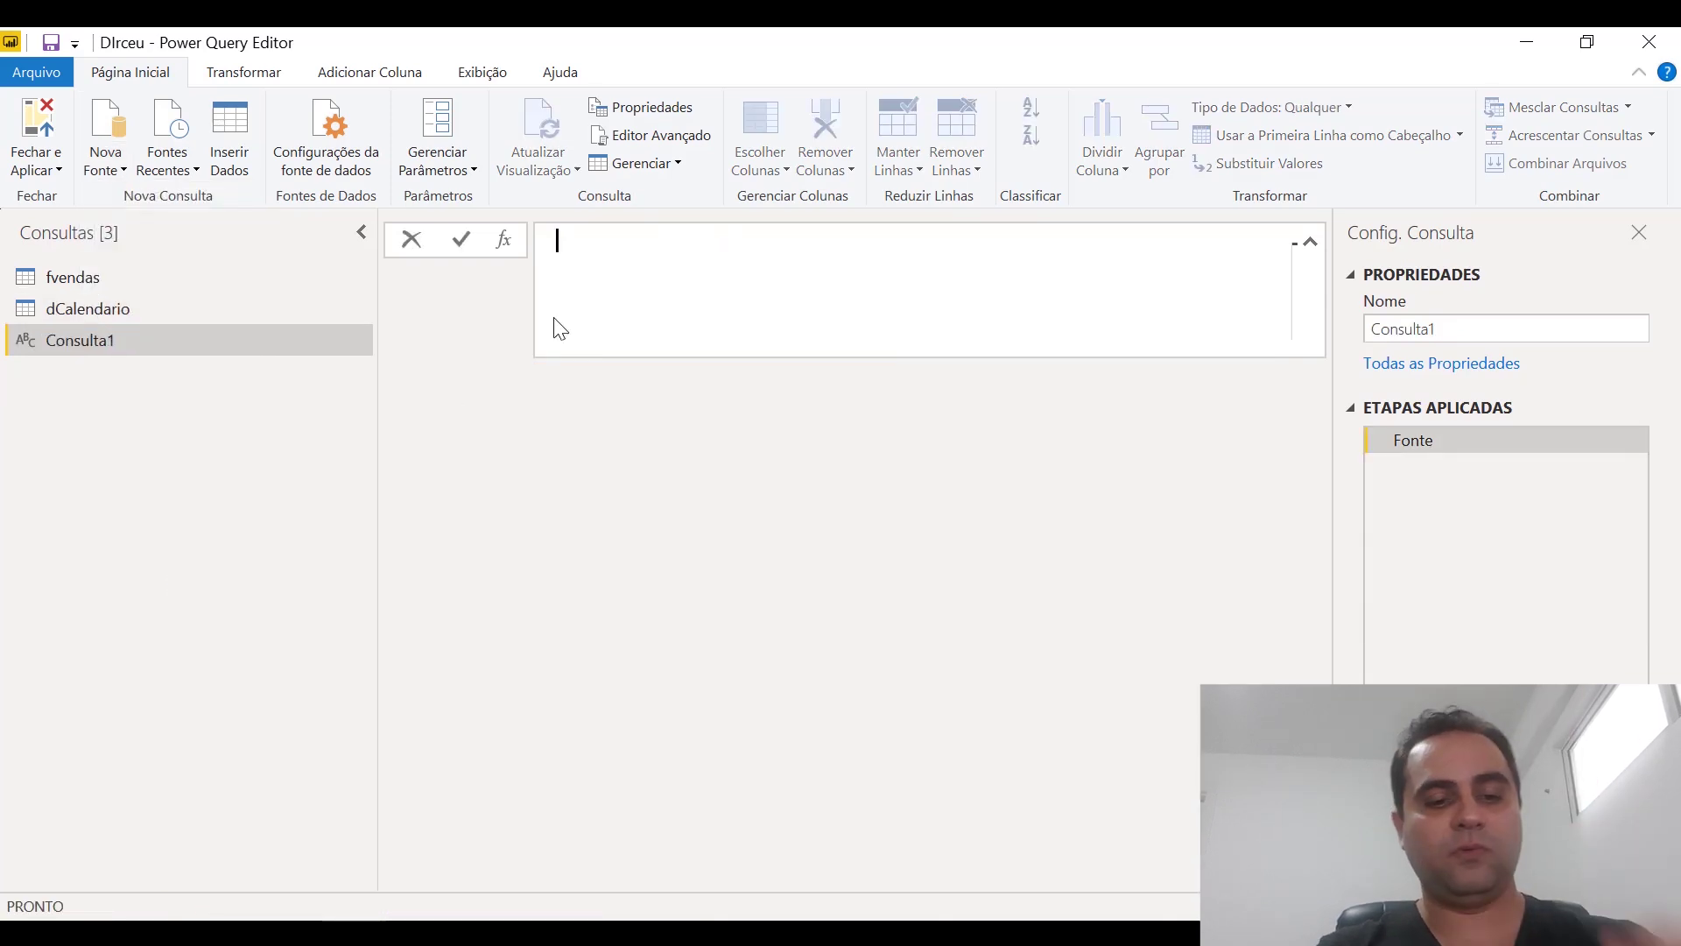
type("=")
type(" List.D")
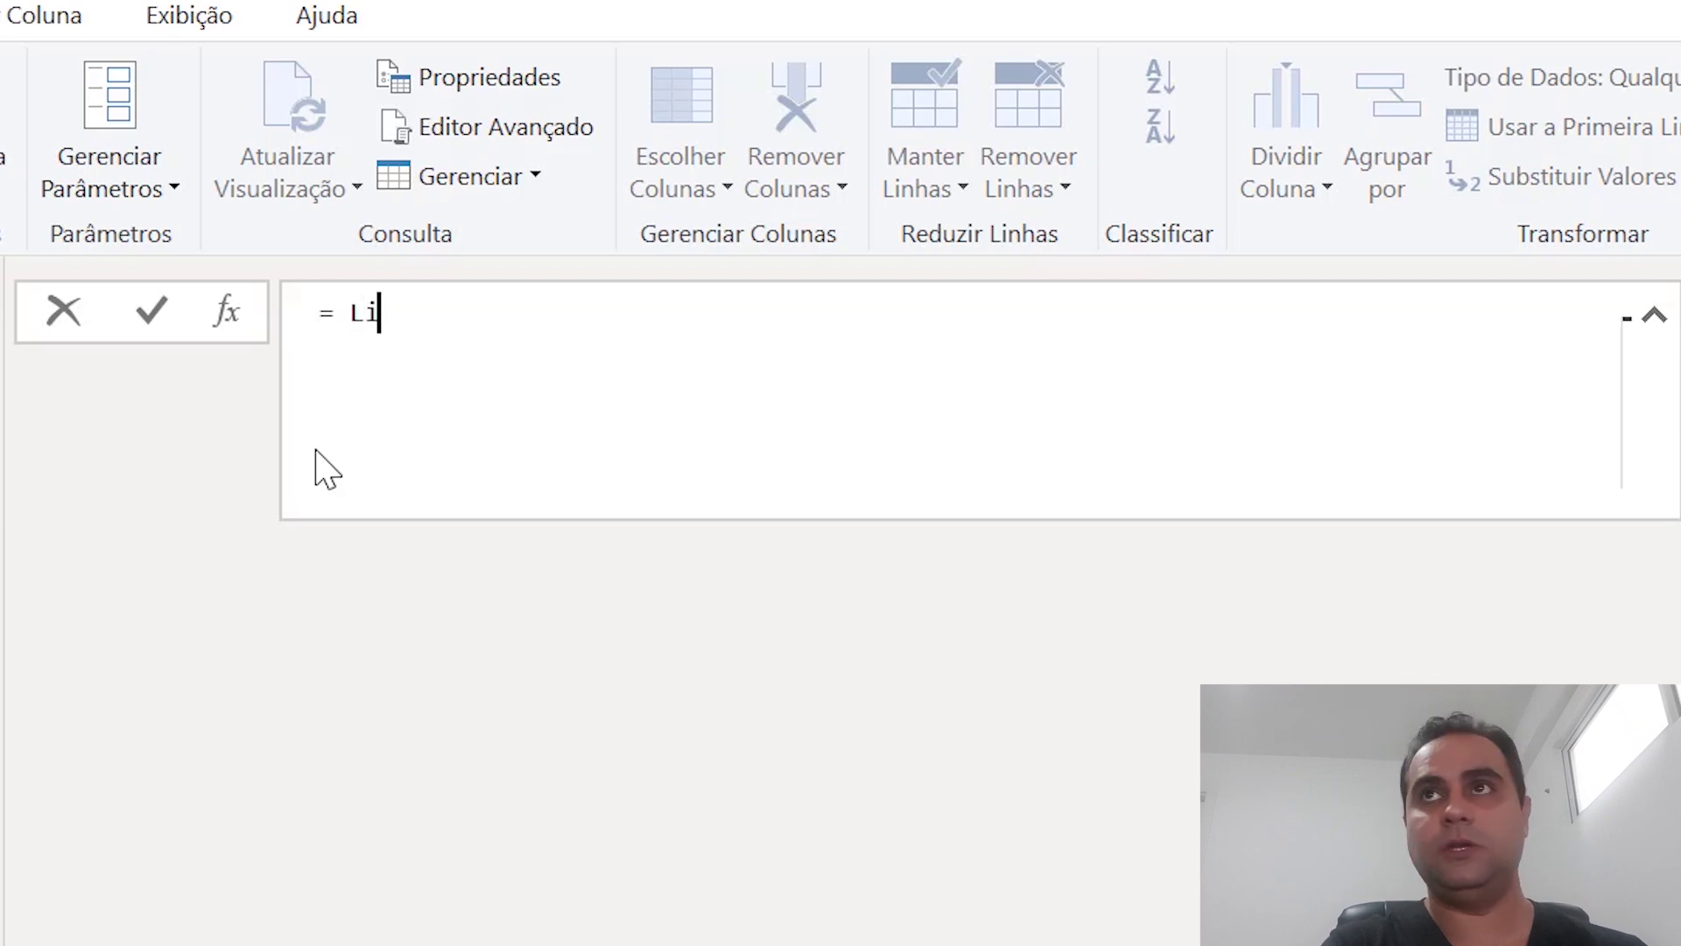
type("is")
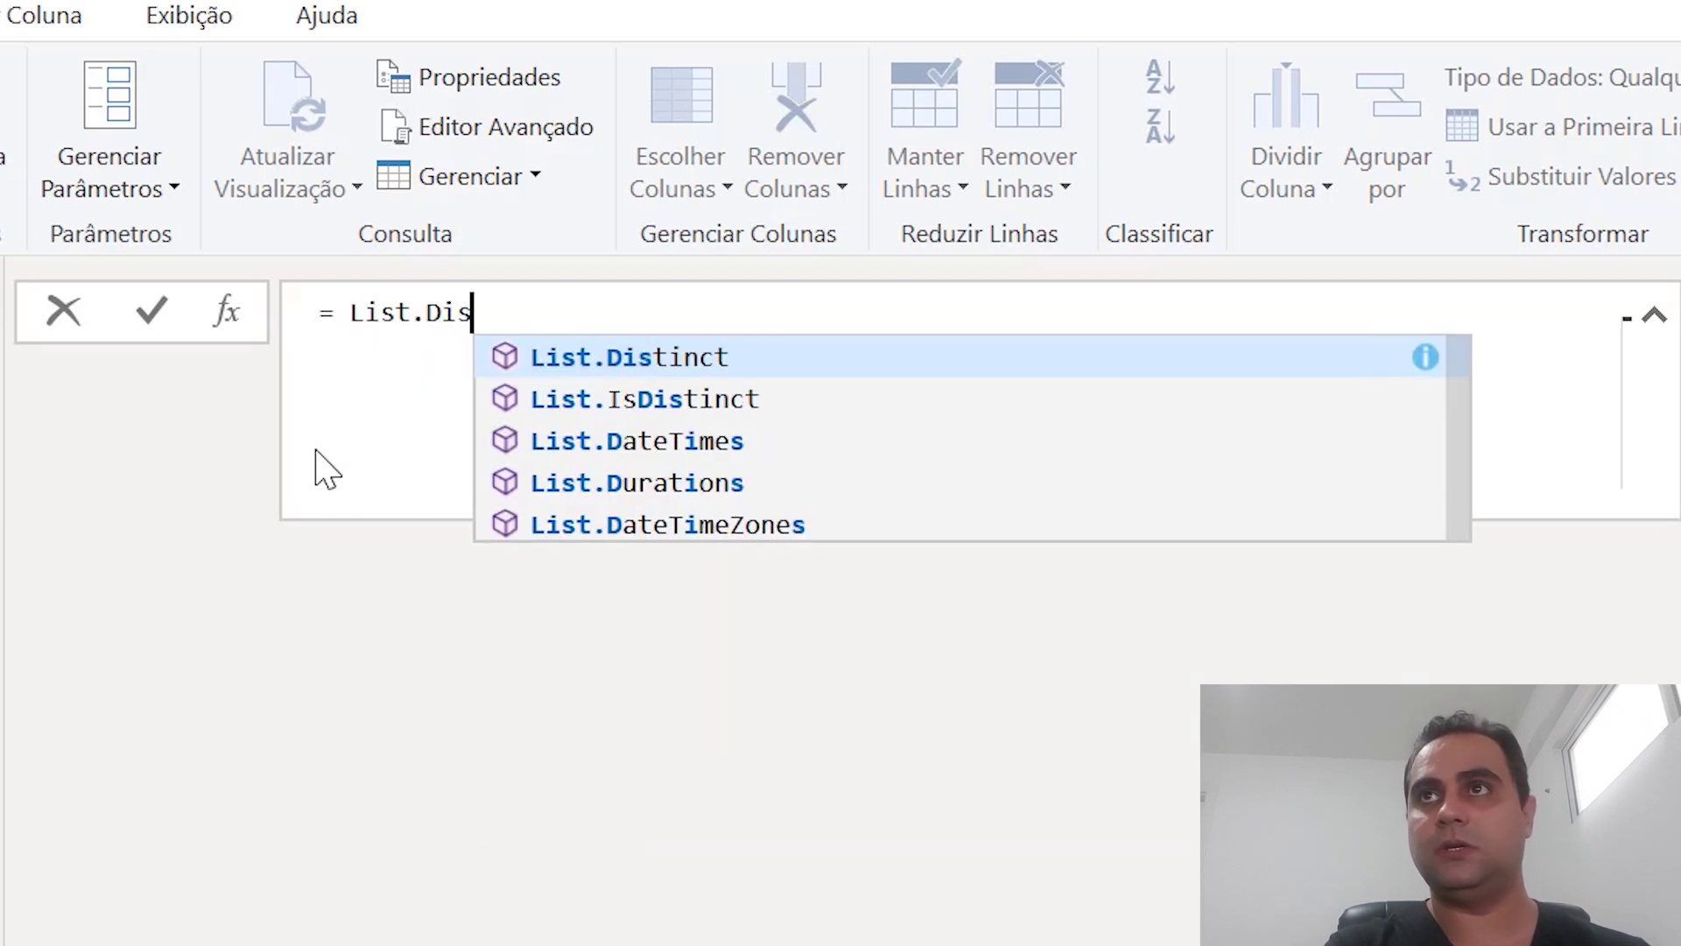
key("Tab")
type("(dCalendario")
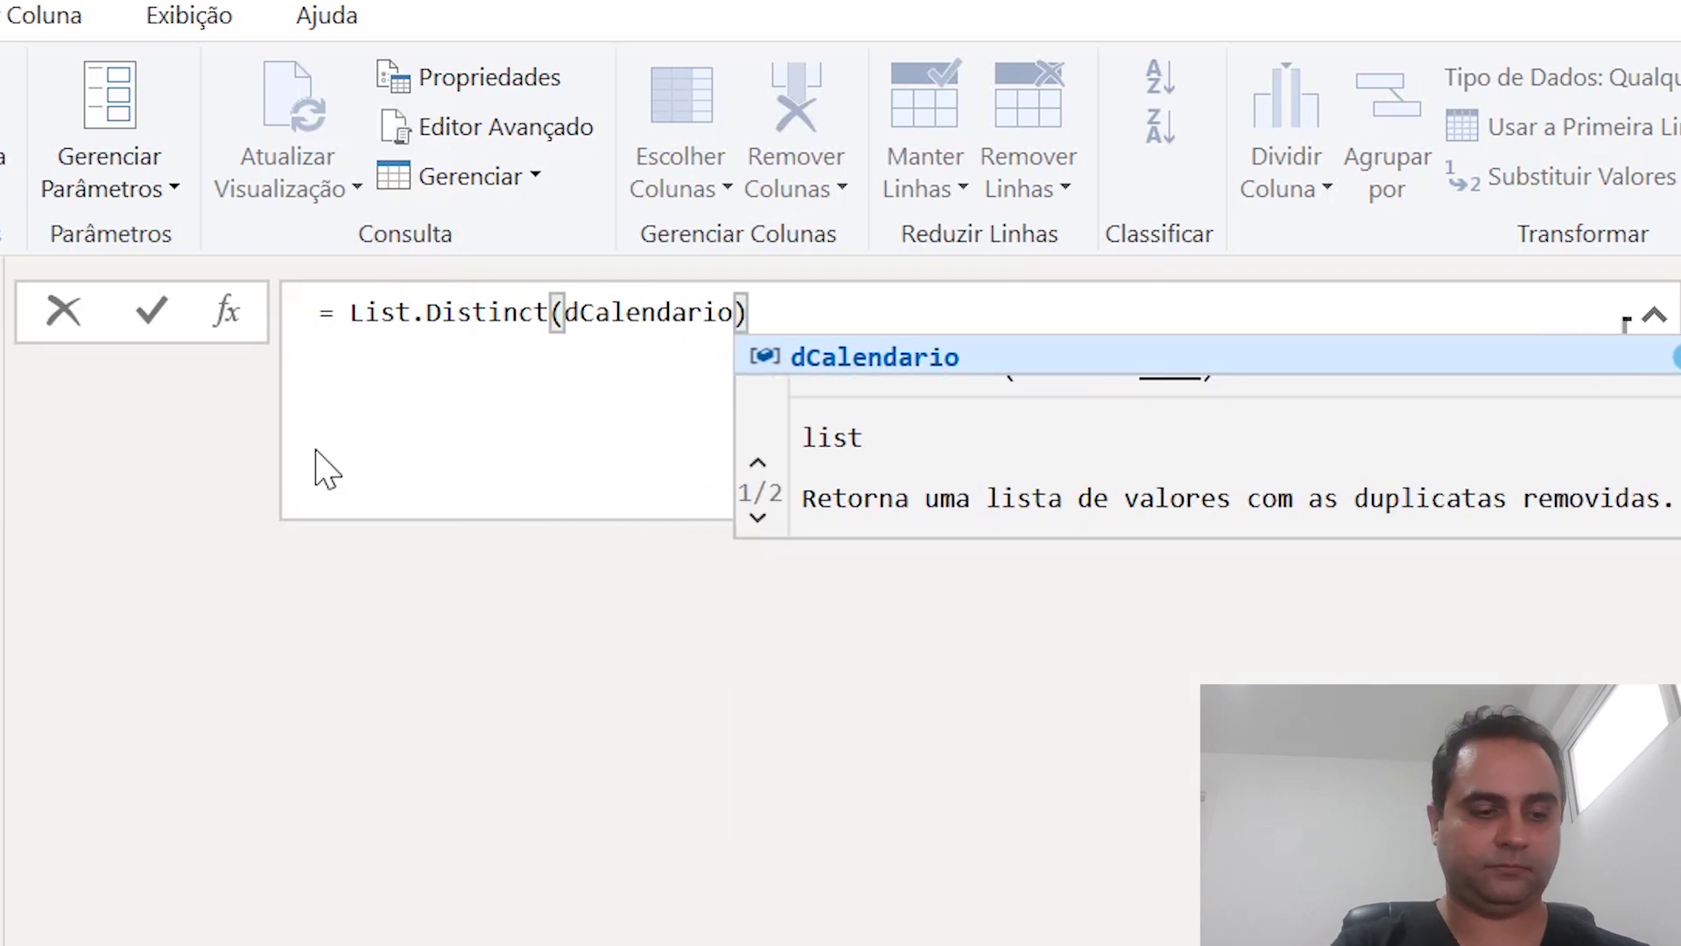
type("[Ano]")
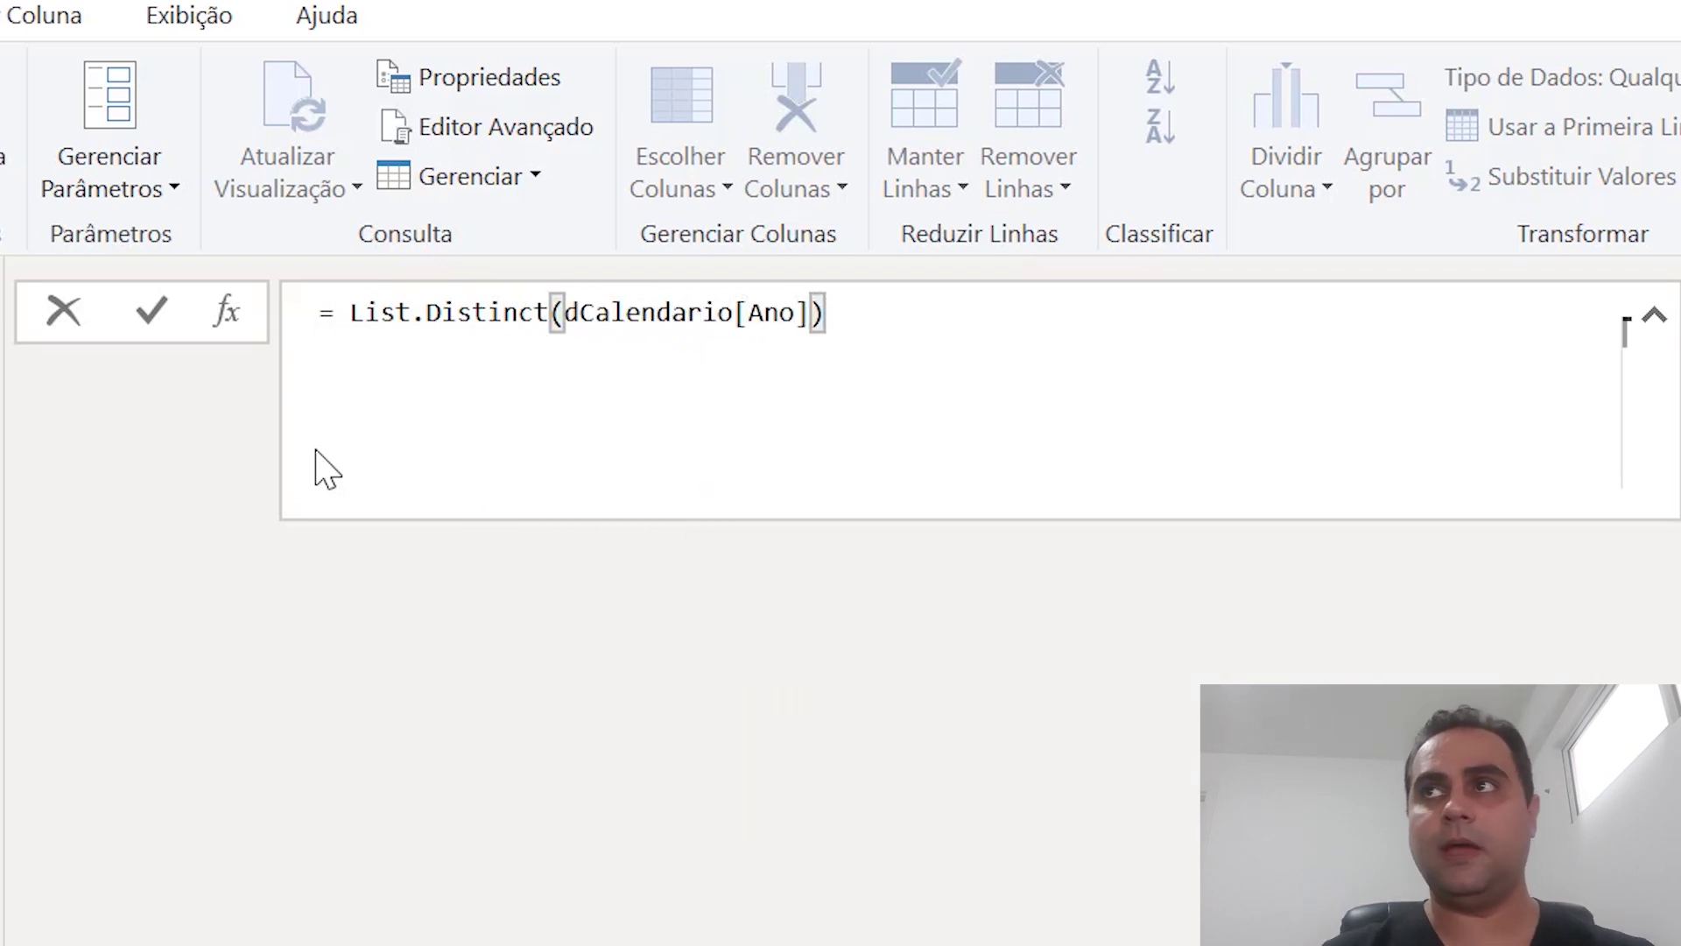
key("Return")
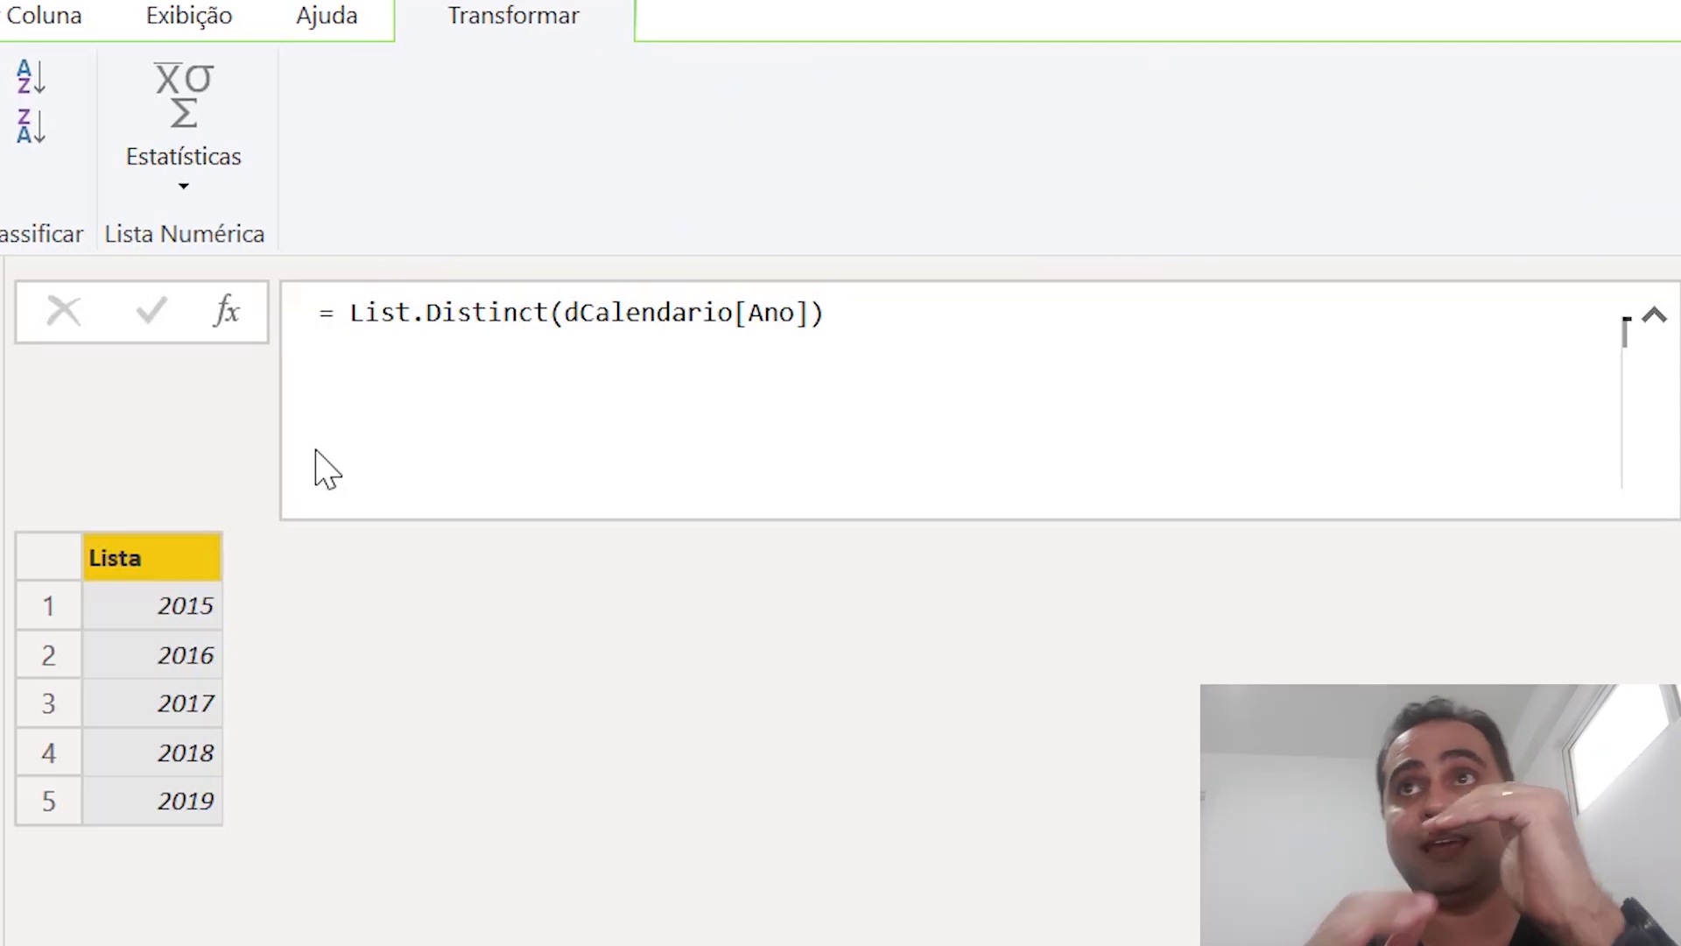
Convert the list of distinct years to a table with no delimiter, showing extra columns as errors, and rename its column as Ano.
left_click(170, 620)
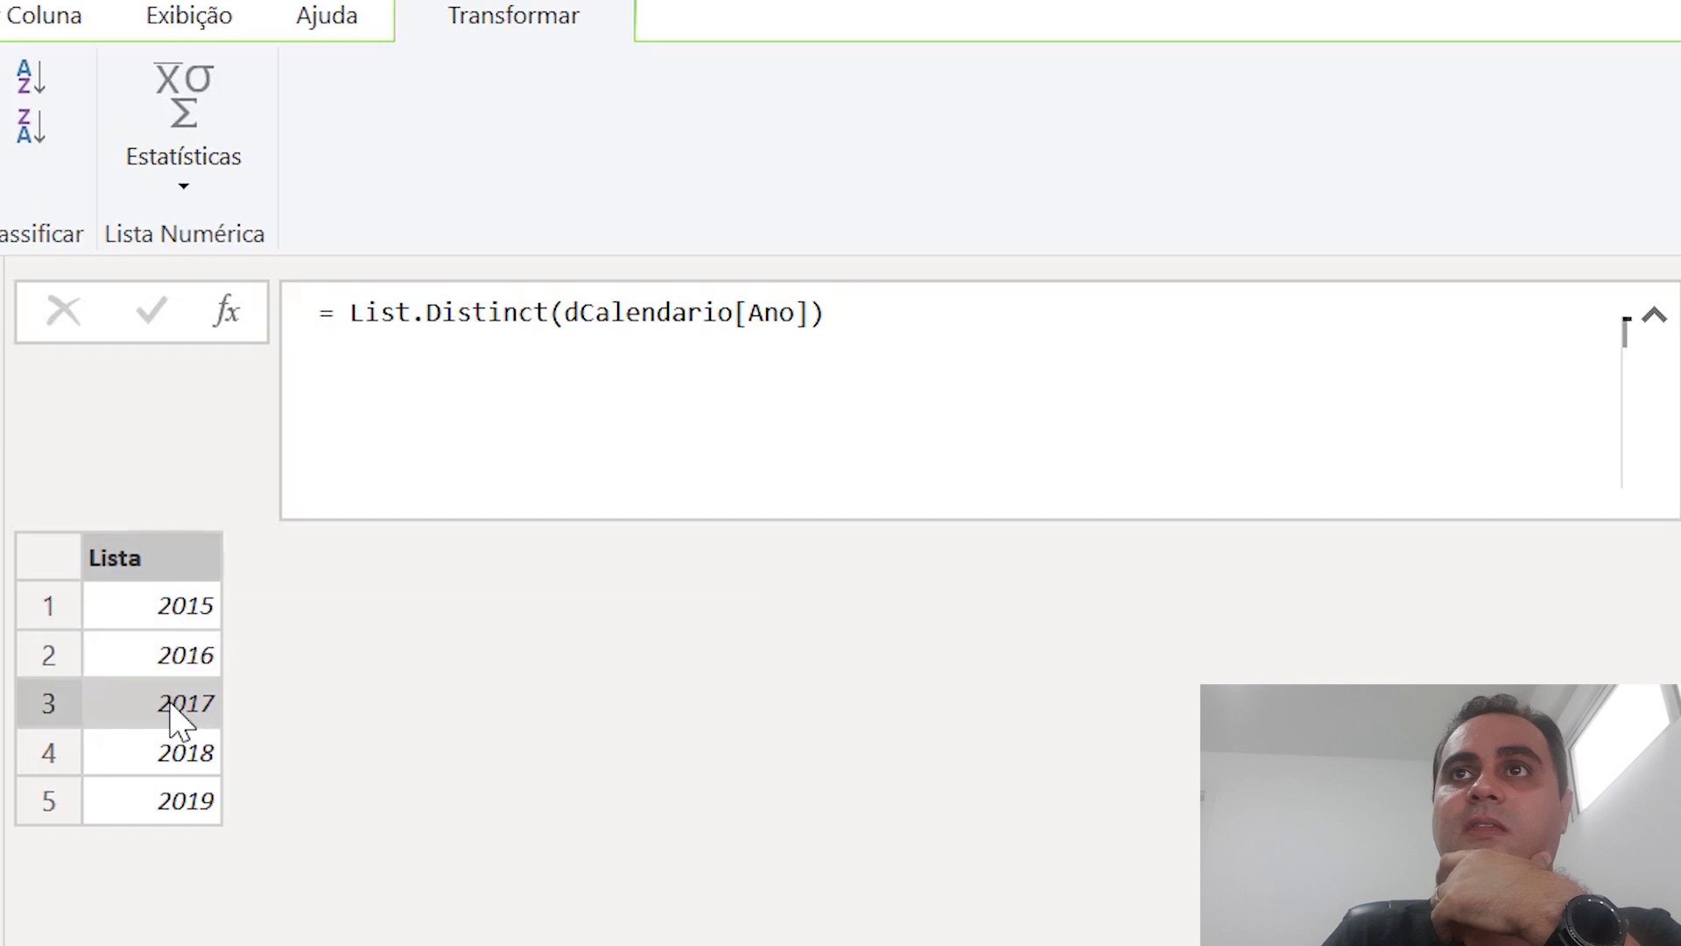
left_click(164, 815)
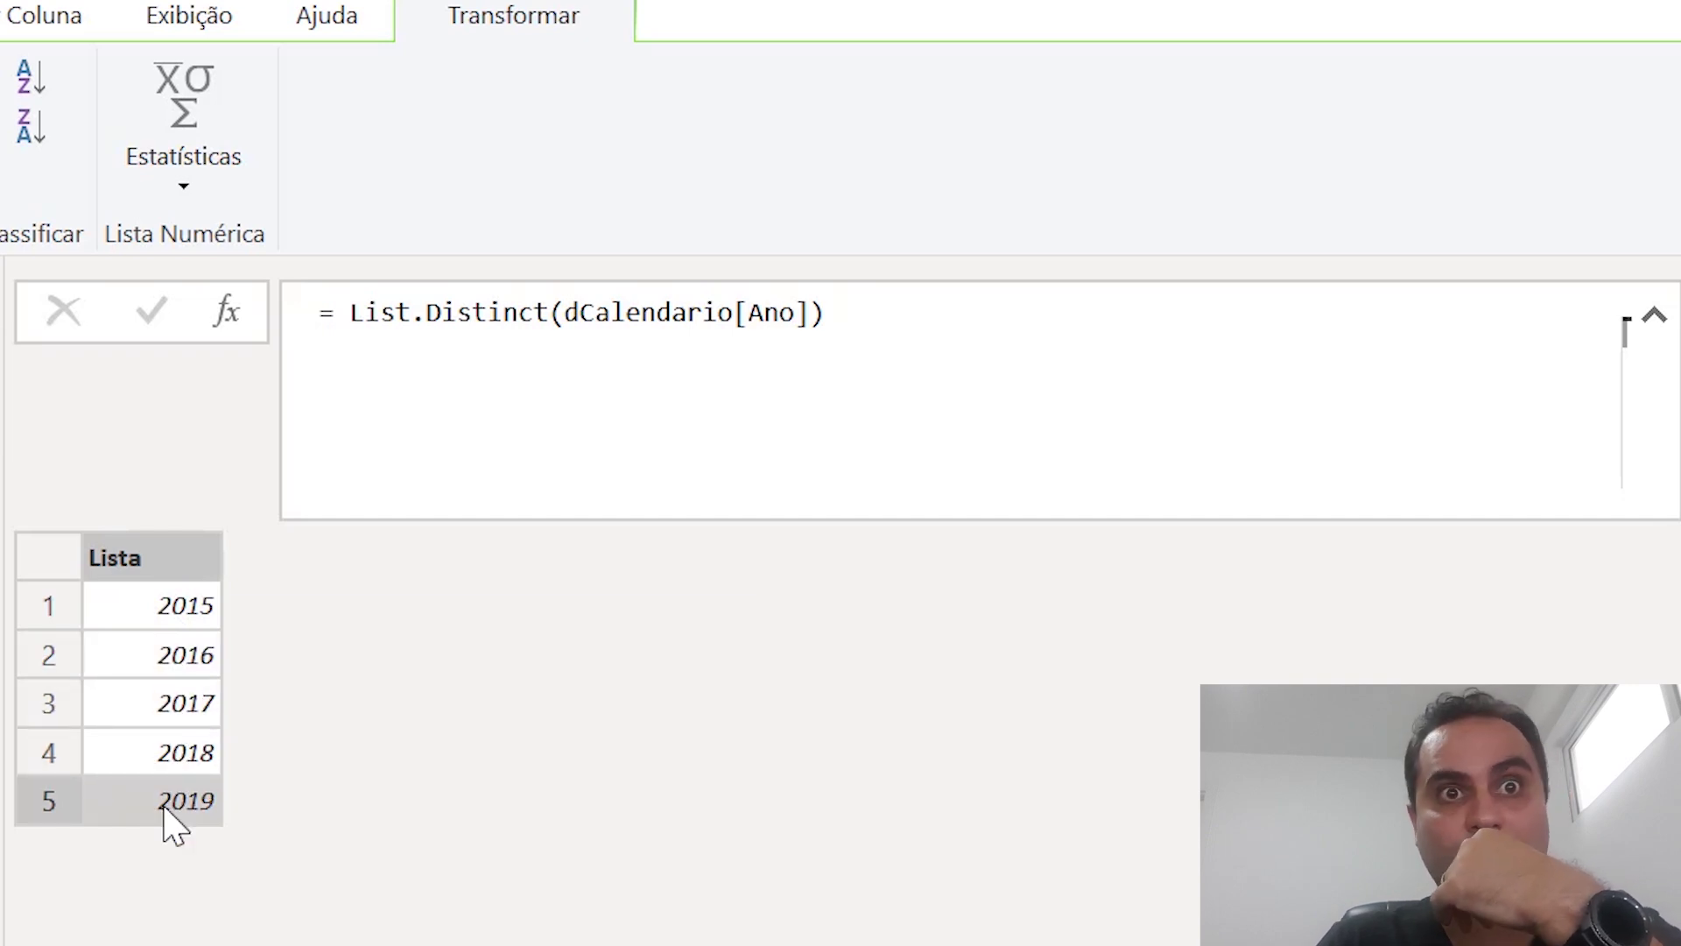
left_click(36, 131)
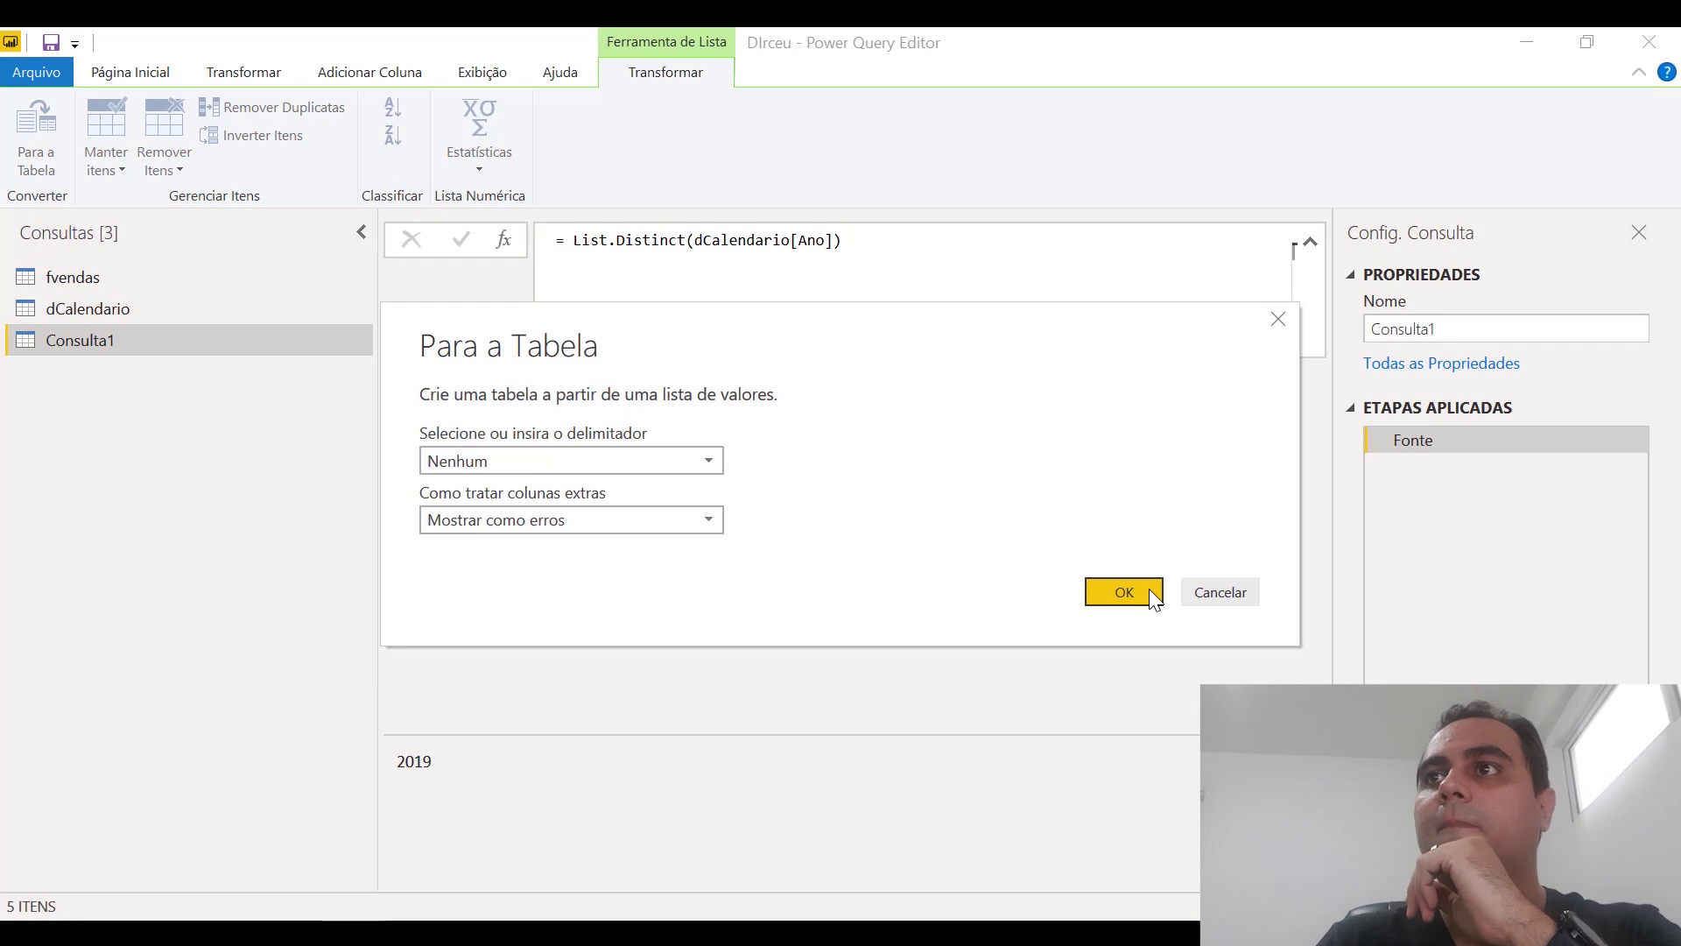
left_click(1124, 592)
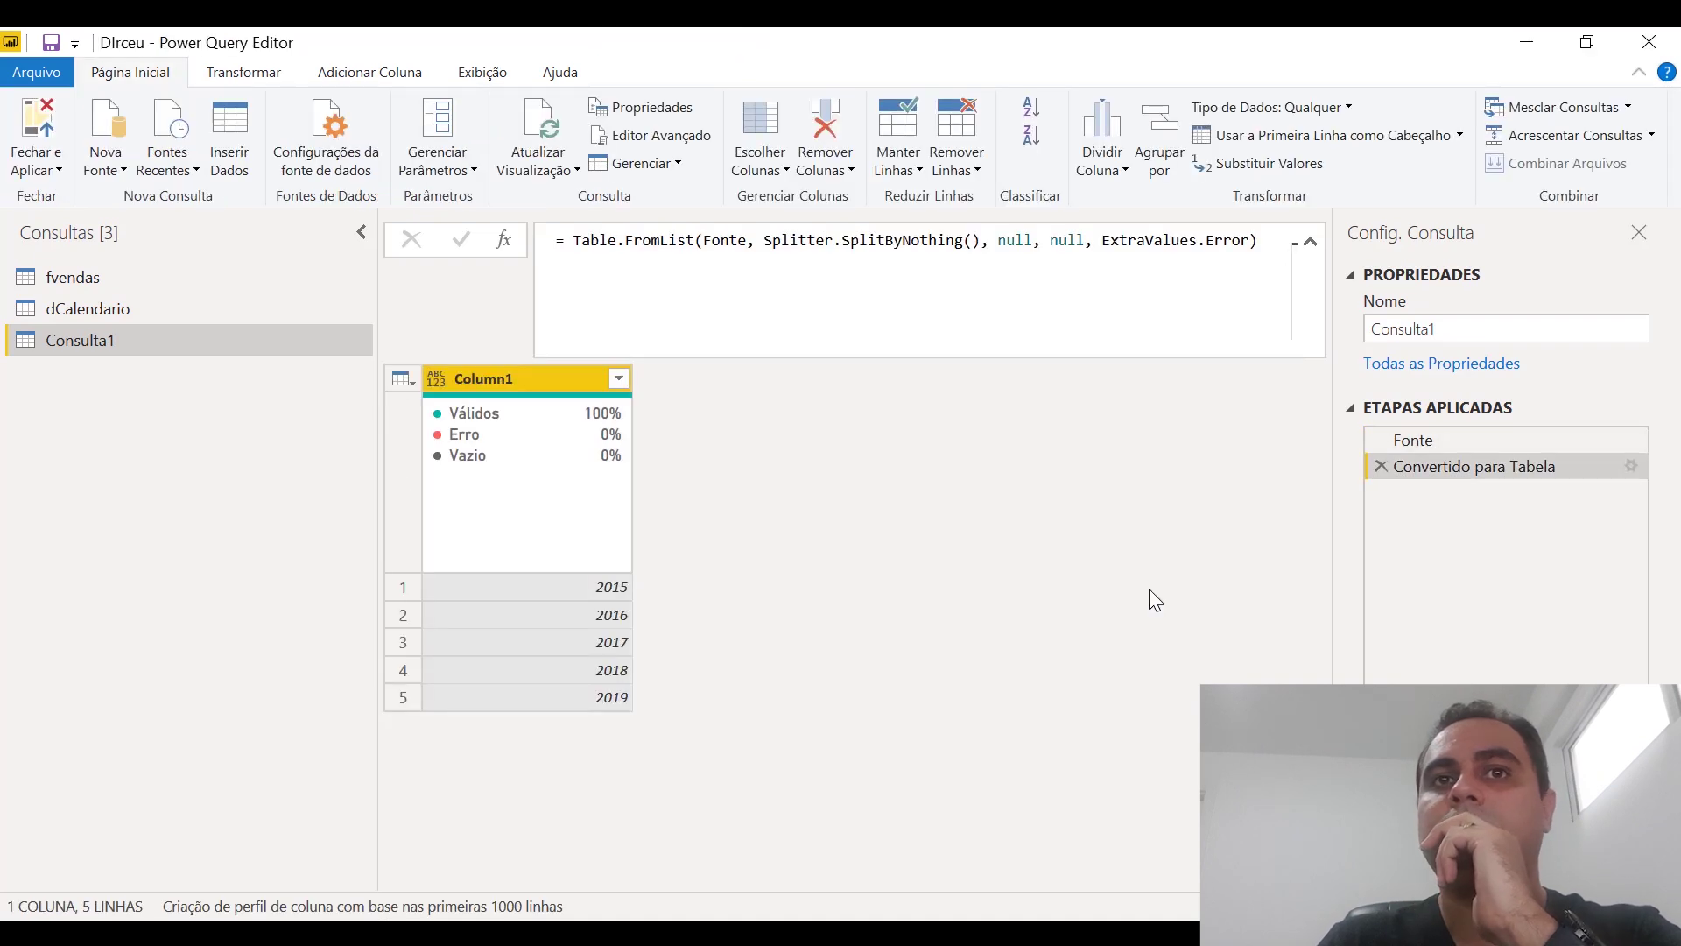
double_click(503, 384)
type("Ano")
key("Return")
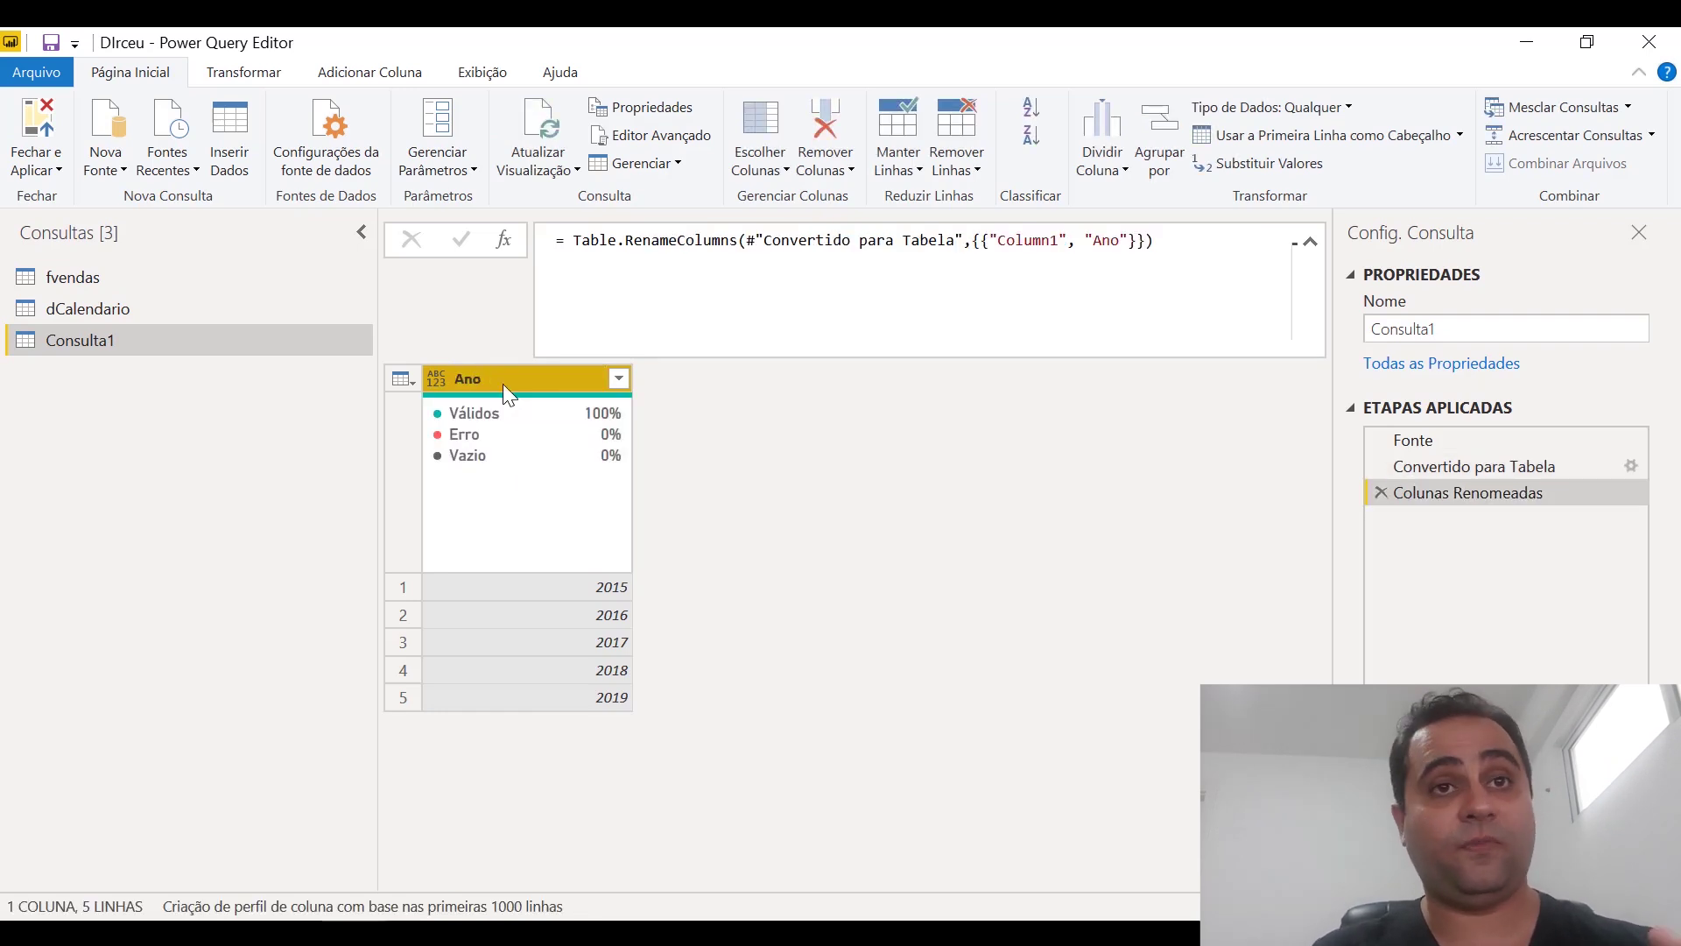
Review the EixoGráfico table on the report page filtered by 2017, and inspect the 2015 and 2016 rows of the new query.
left_click(1527, 41)
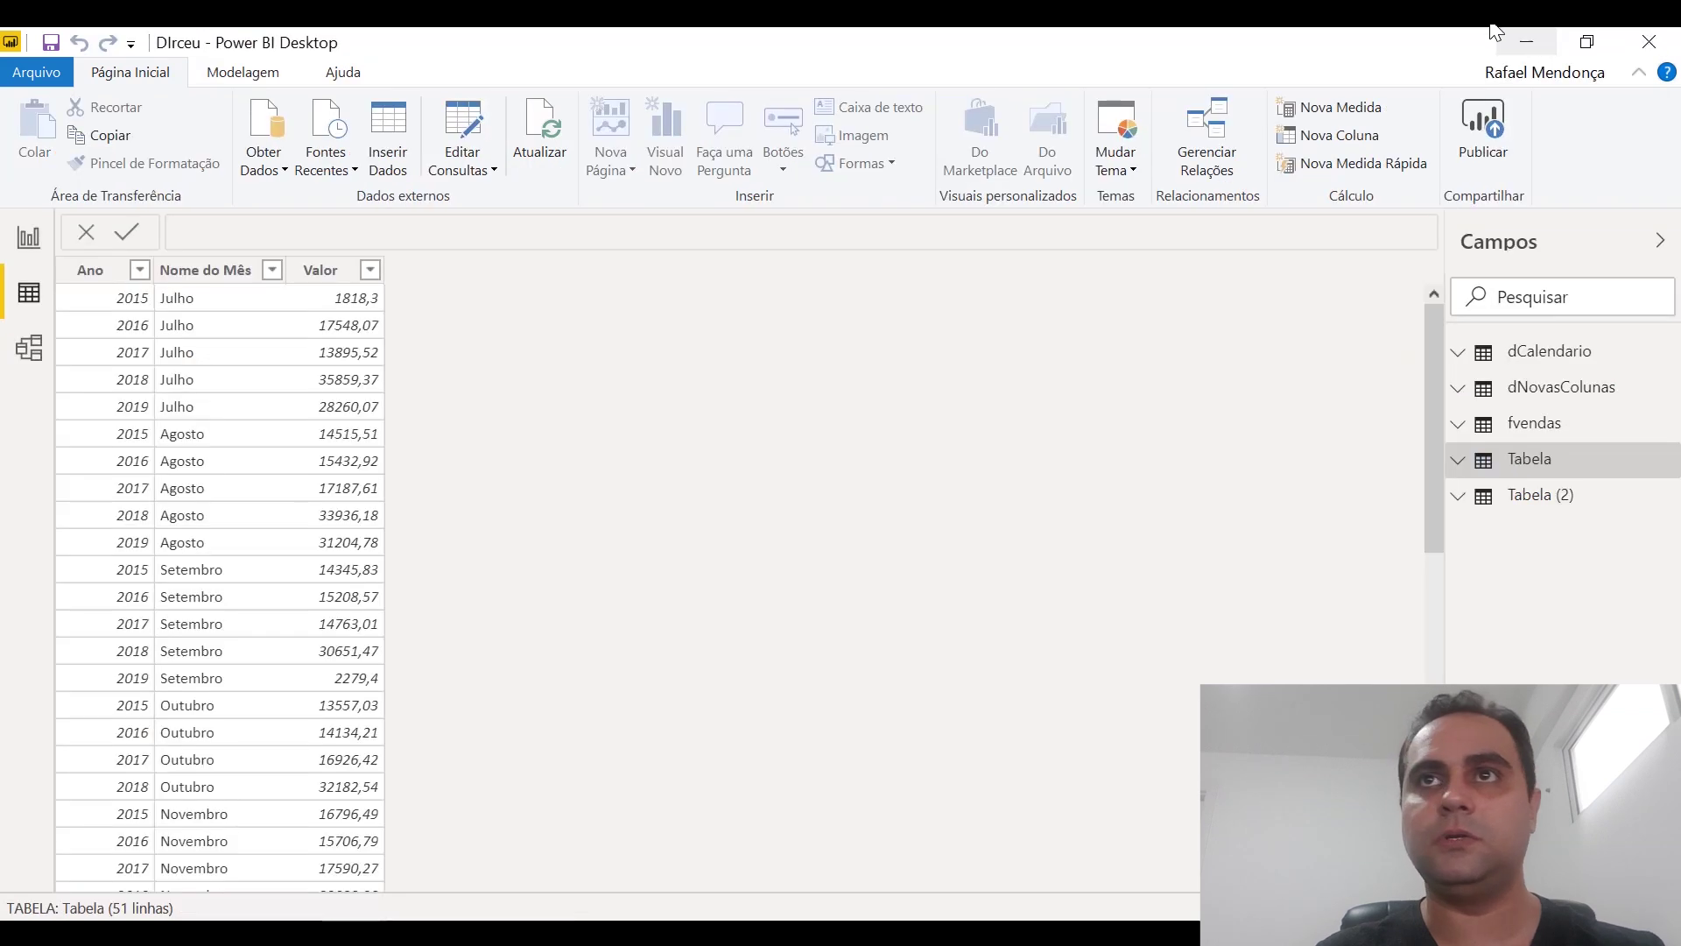
left_click(29, 236)
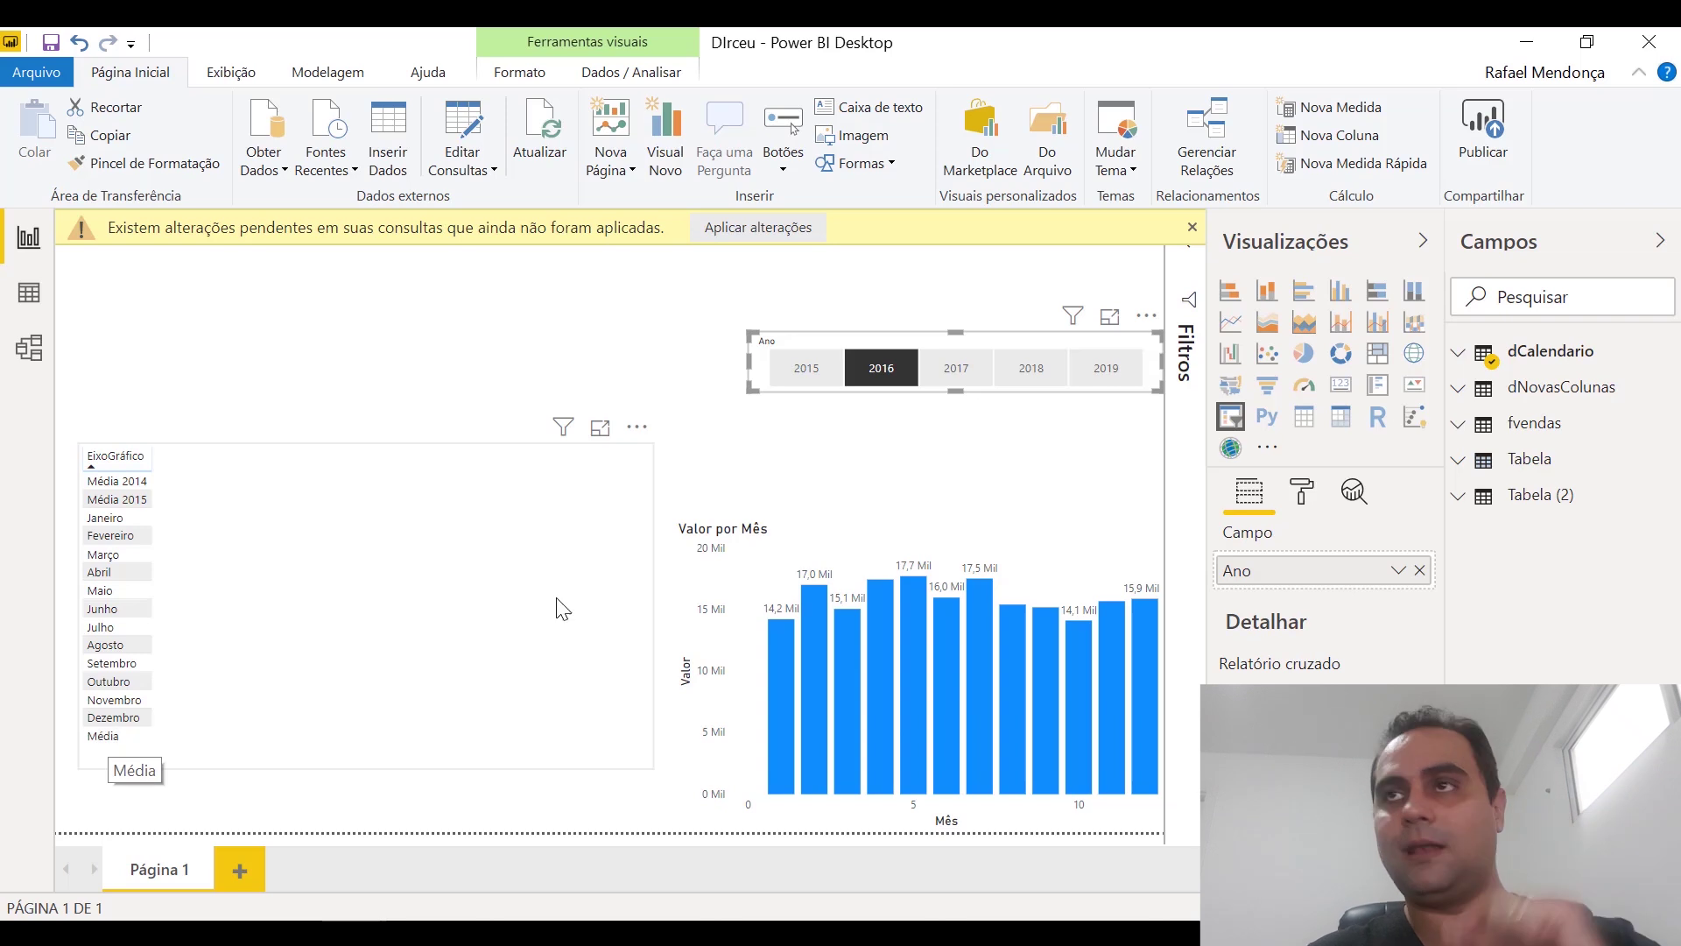
left_click(950, 366)
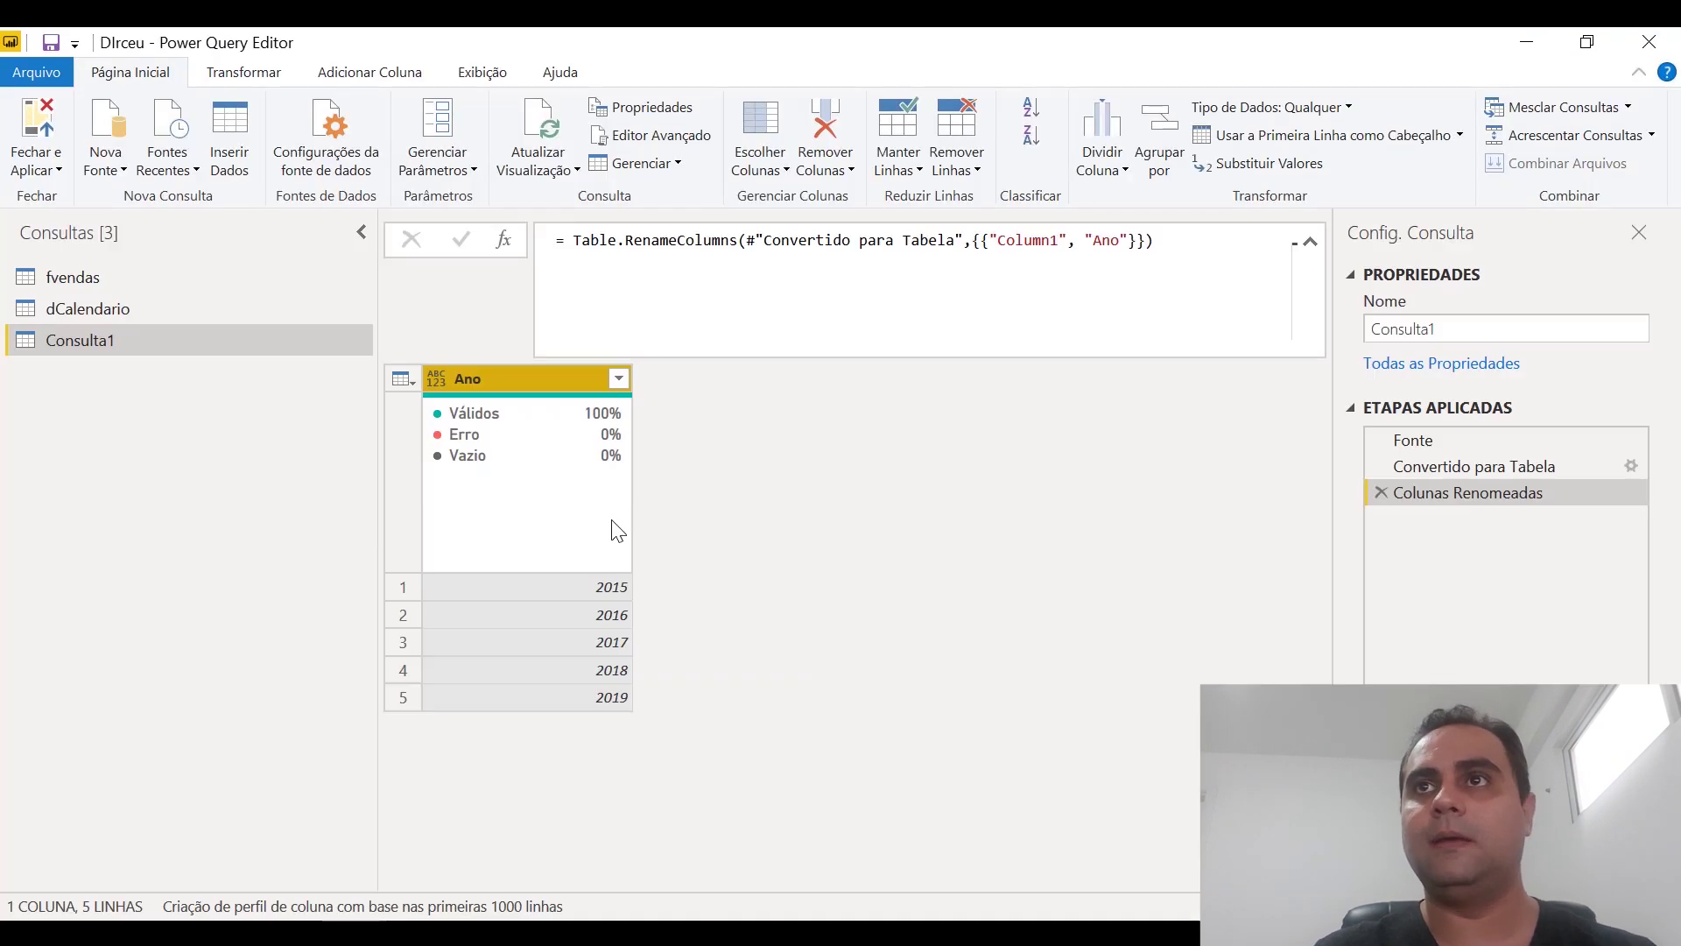
left_click(587, 589)
left_click(587, 615)
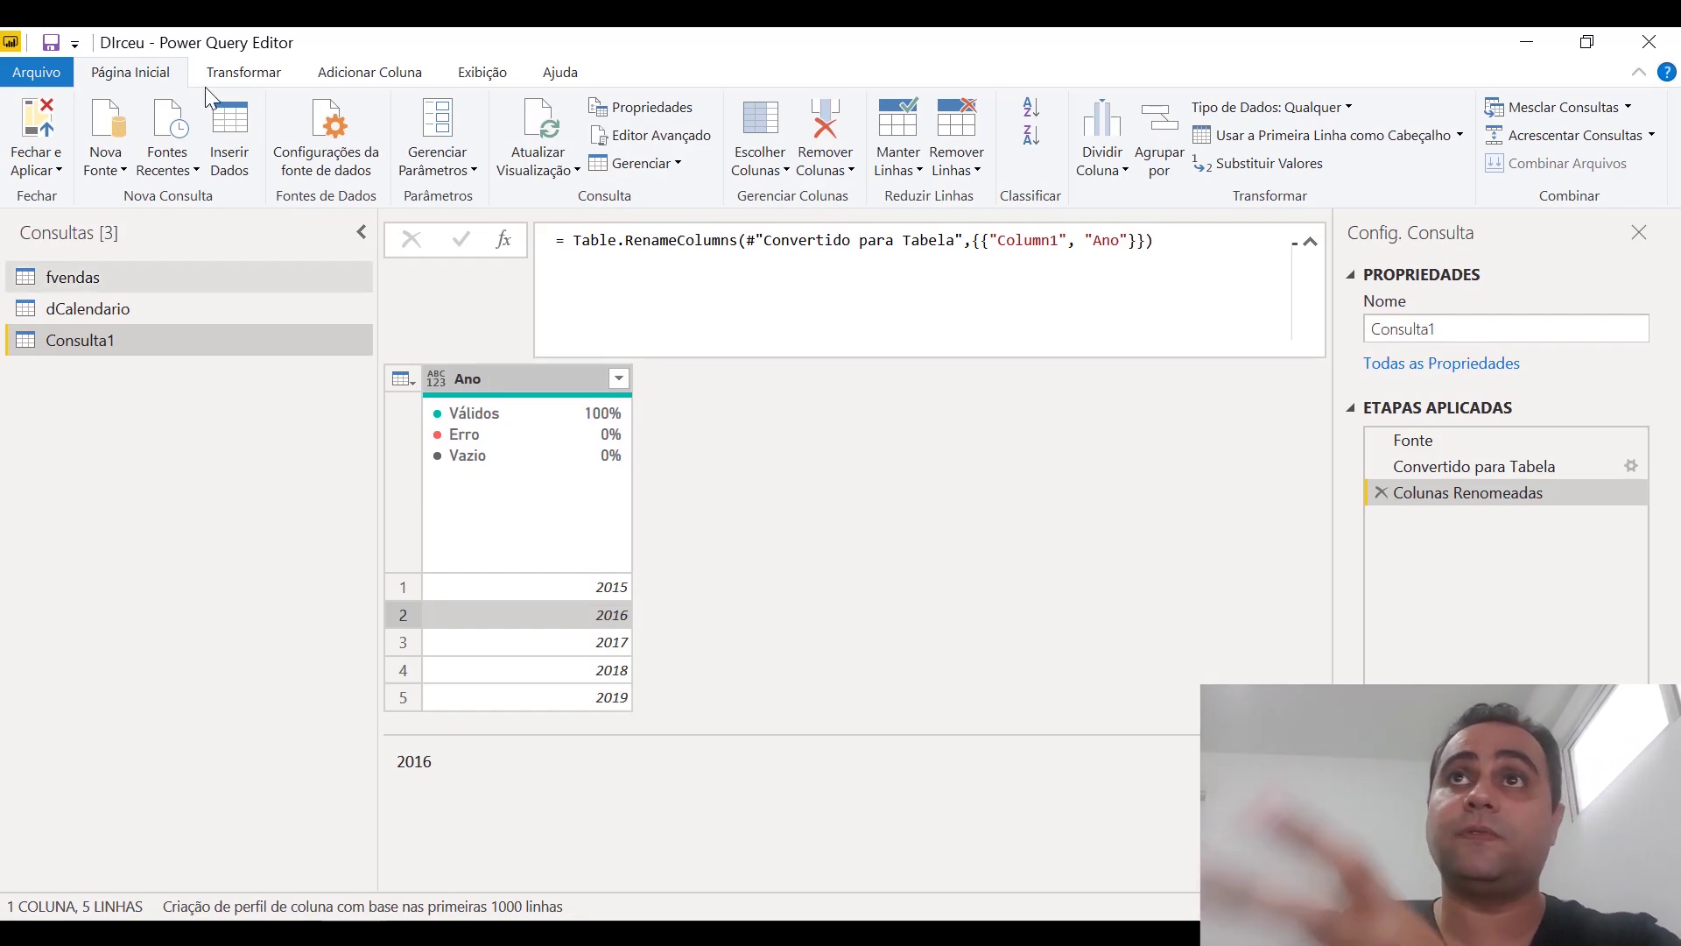
Start a custom column named Personalizar with an empty multi-line list in braces { } as its formula.
left_click(346, 75)
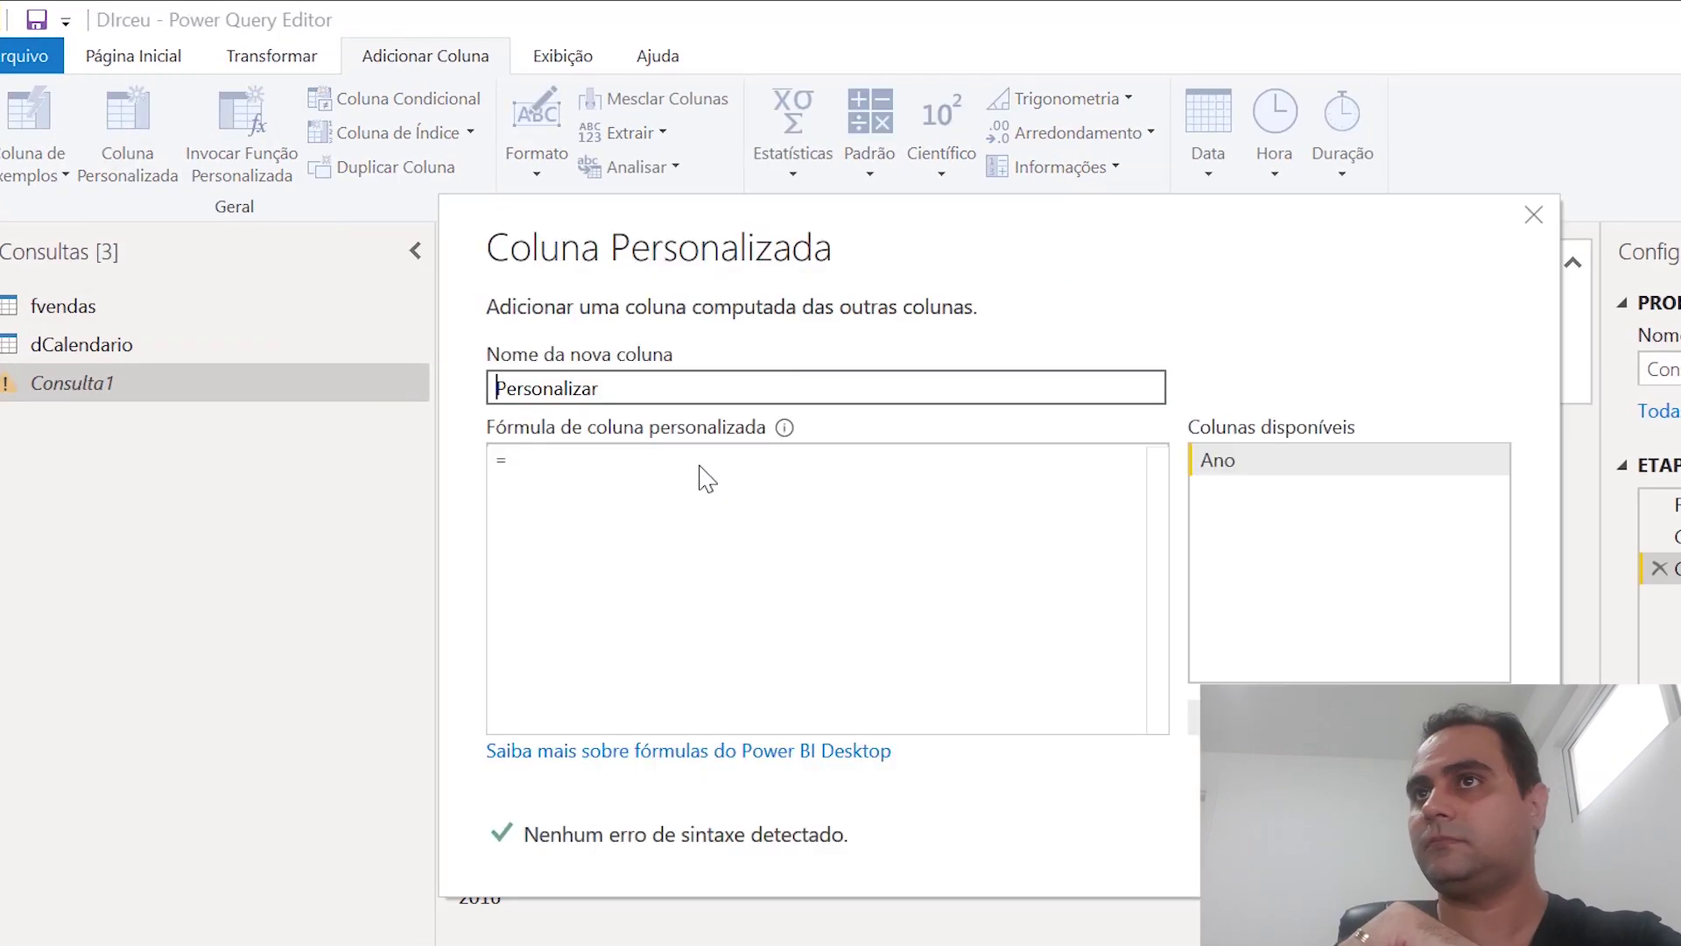
left_click(703, 466)
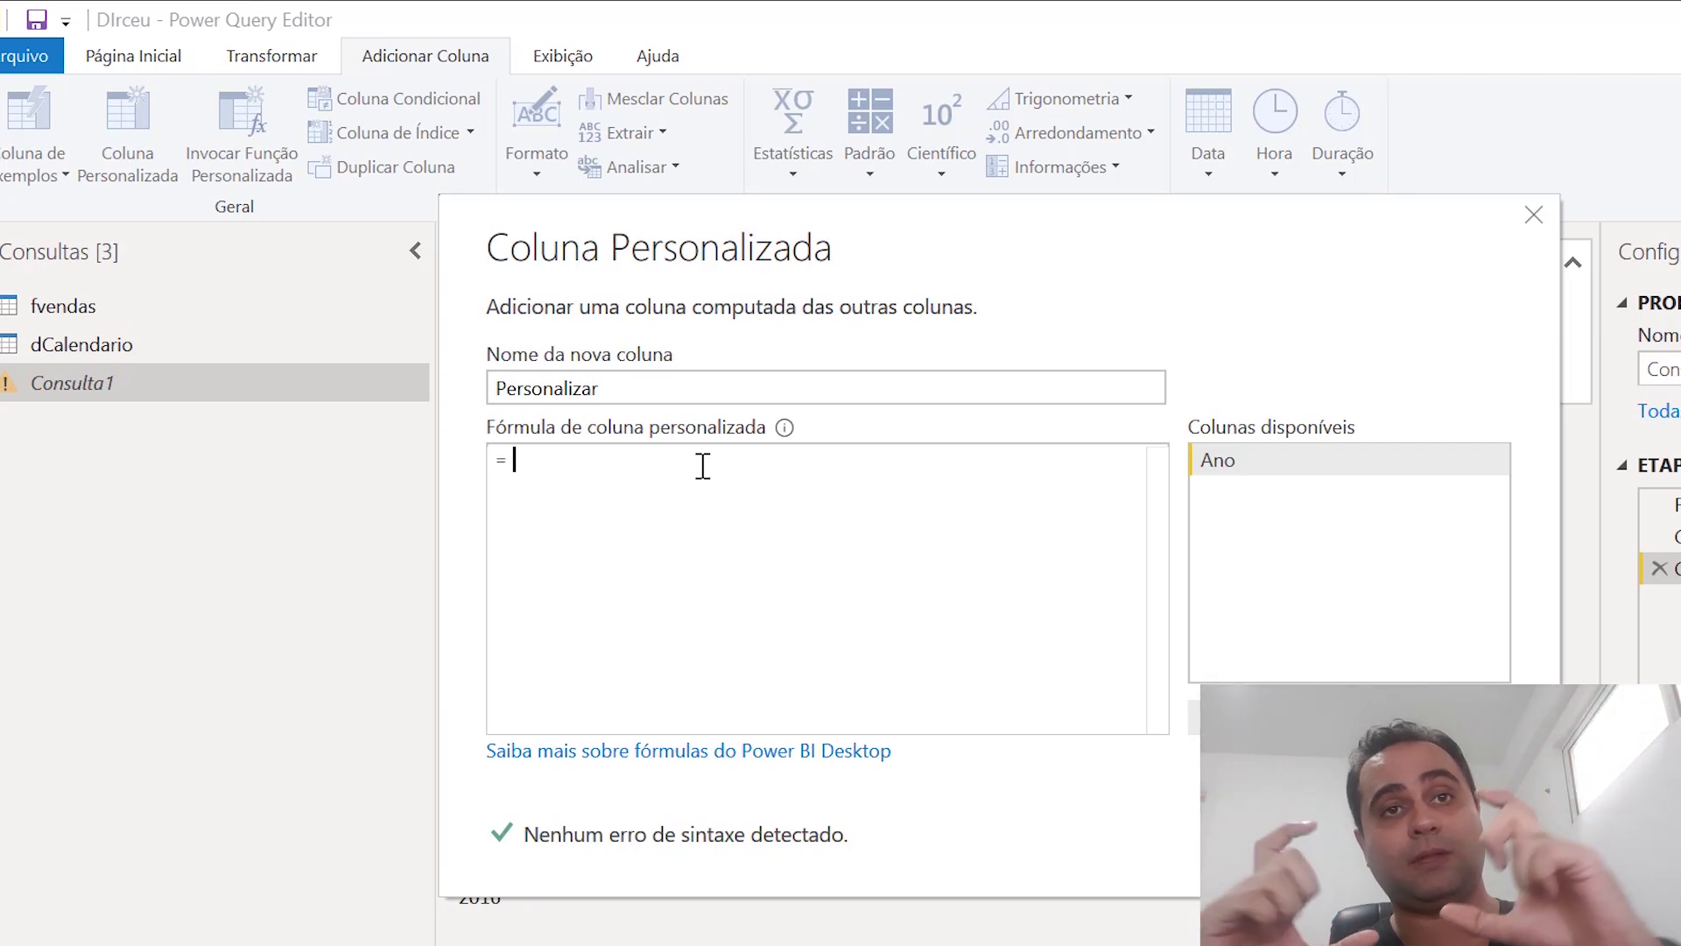
type("{}")
key("Return")
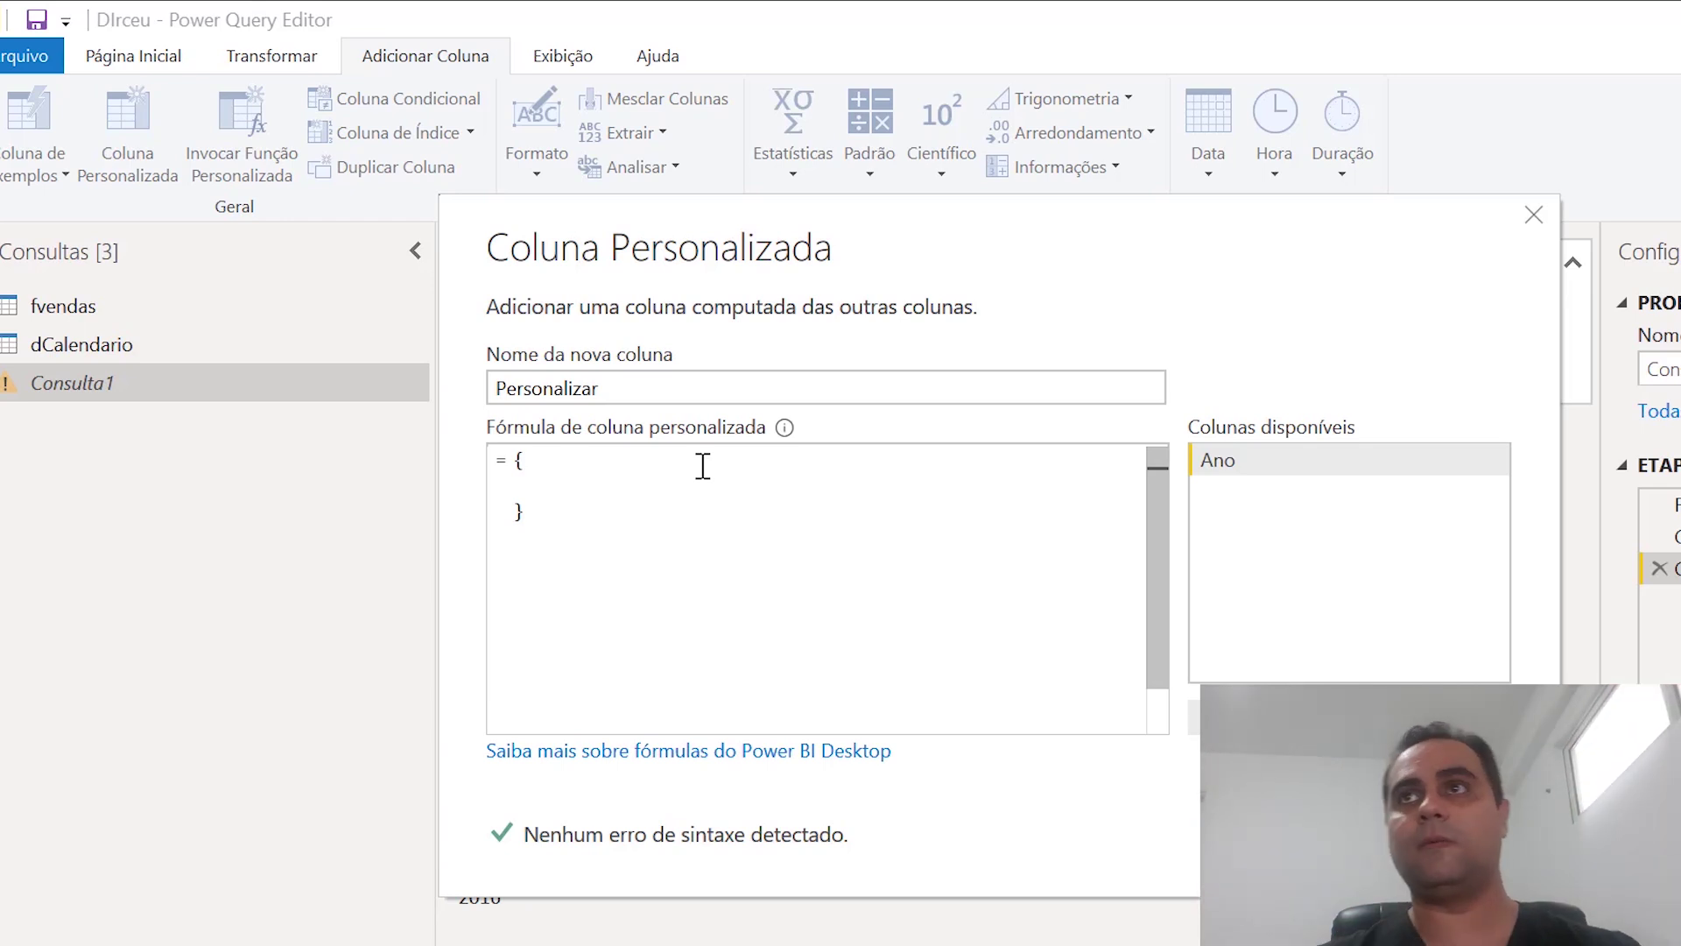
left_click_drag(986, 237, 1412, 261)
left_click_drag(1258, 166, 1230, 169)
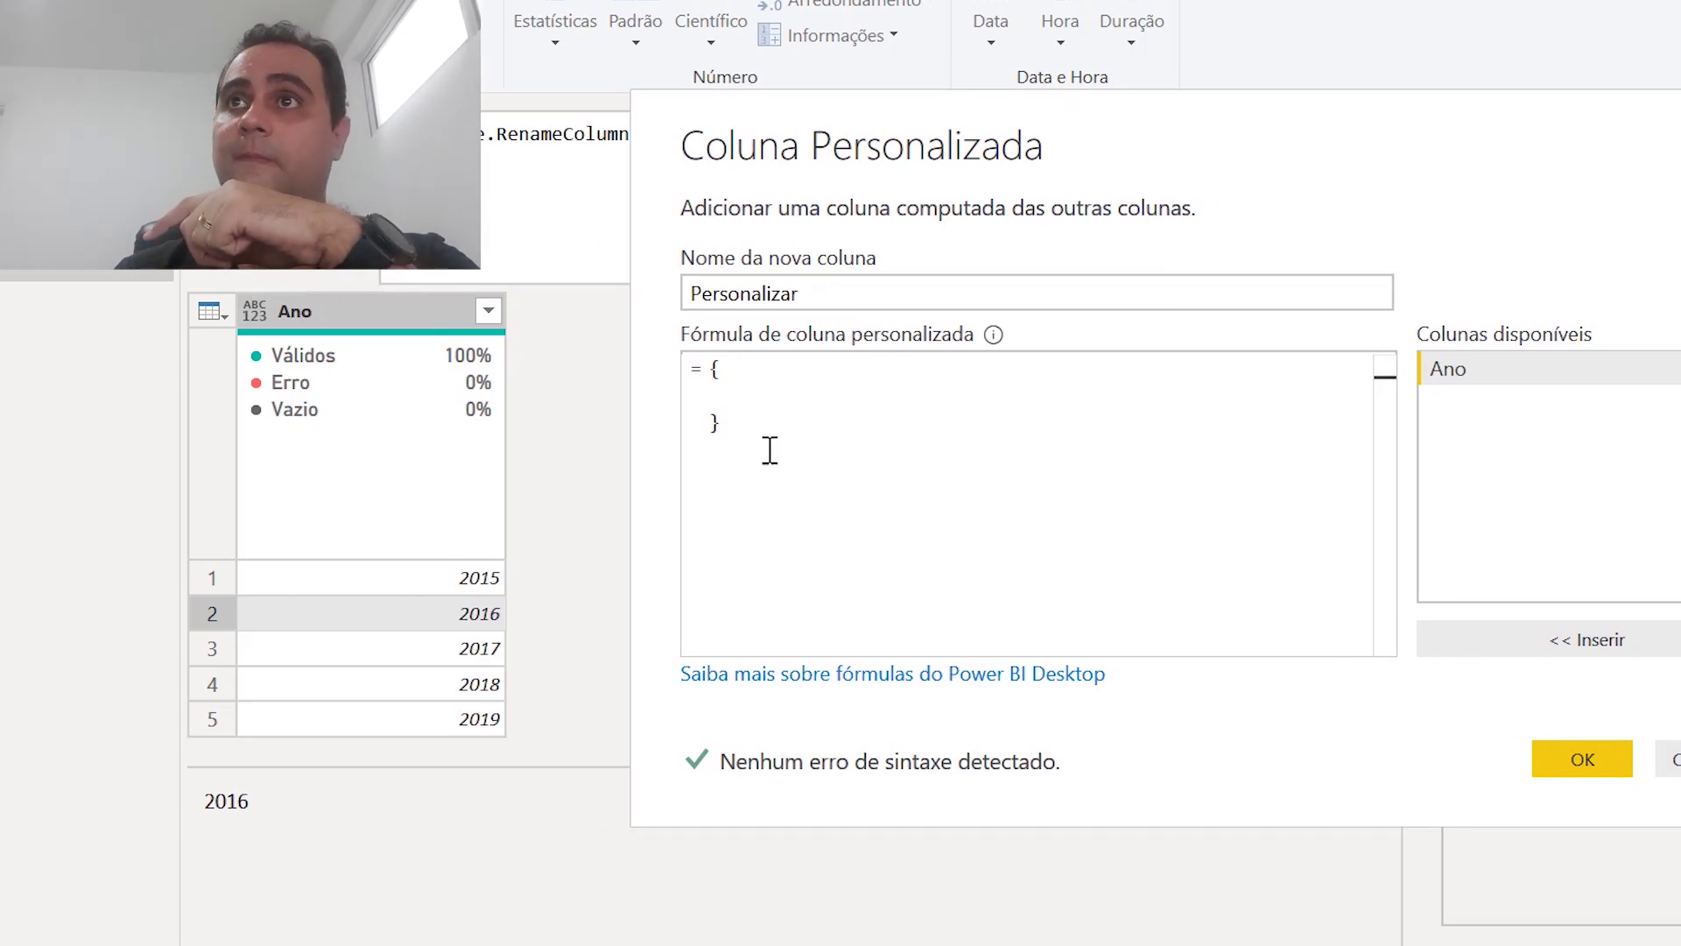
left_click(758, 399)
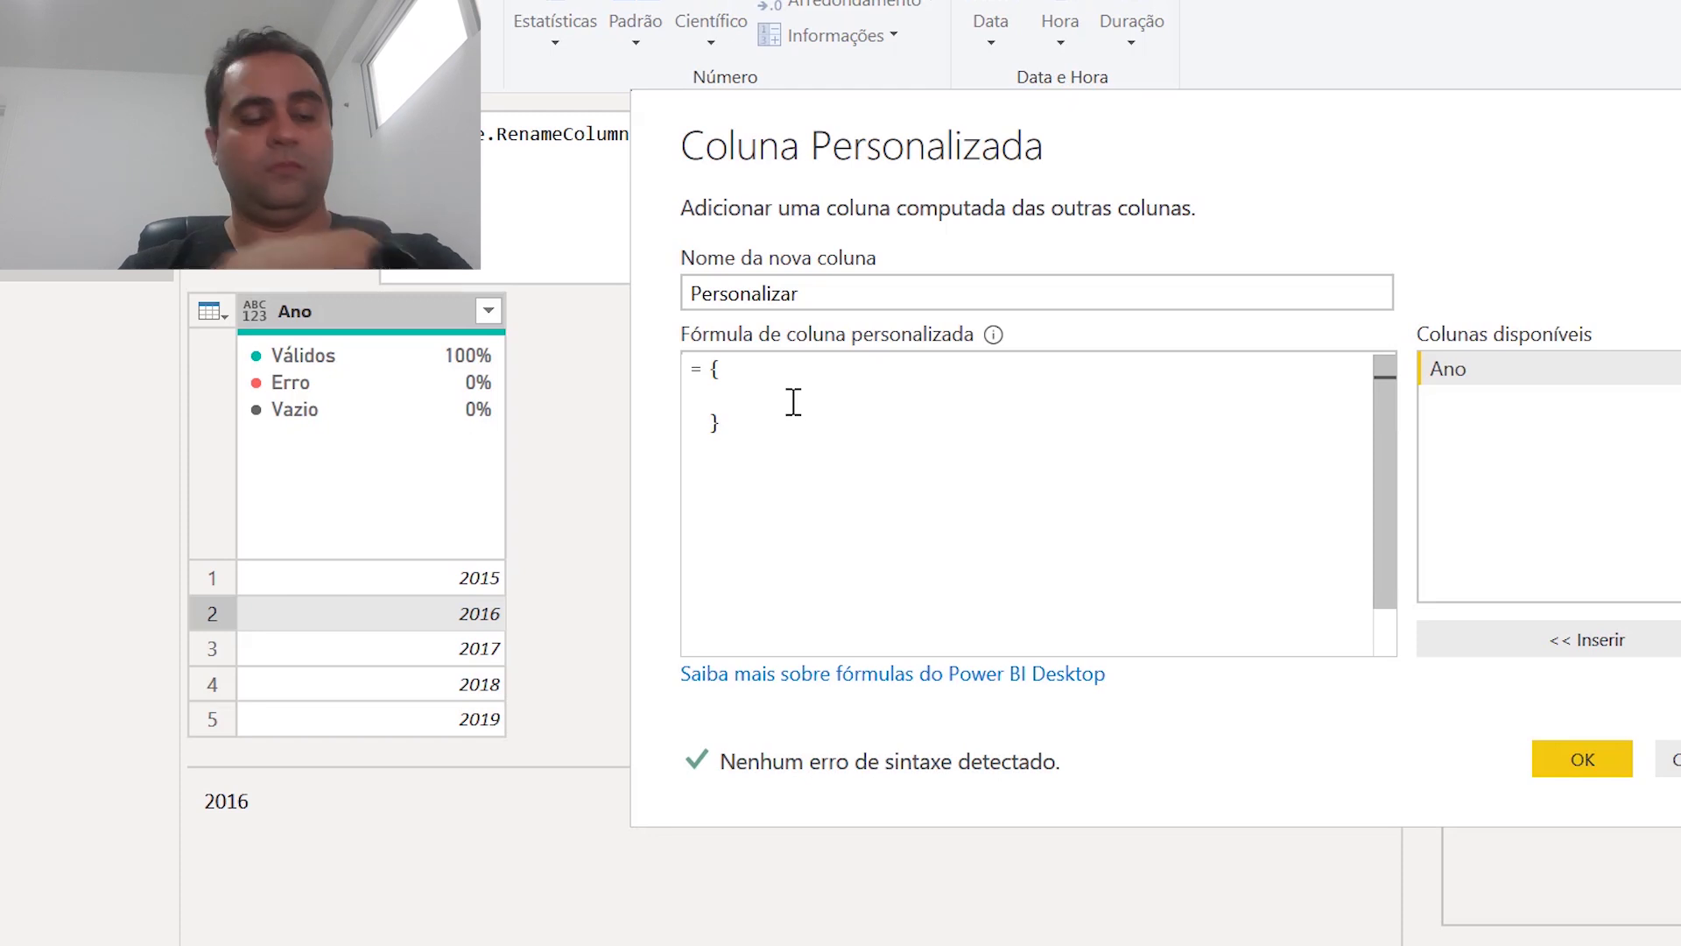
Enter "Média " & Text.From([Ano]) as the list's item and create the custom column.
type("M")
key("BackSpace")
type("\"")
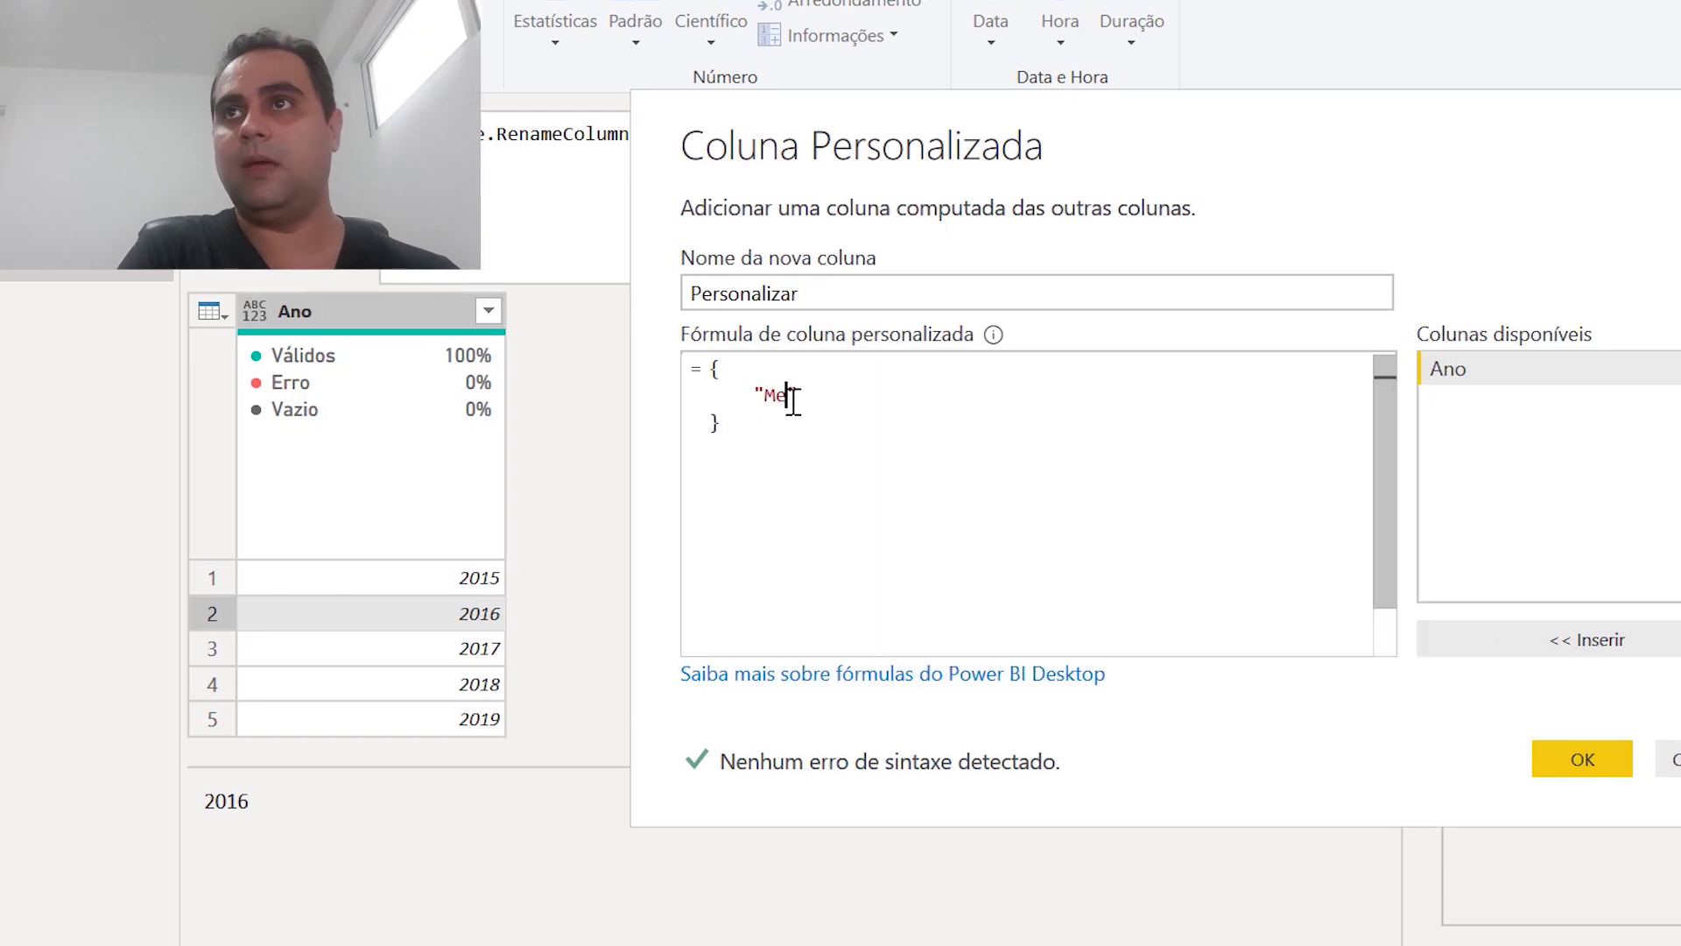
type("Média")
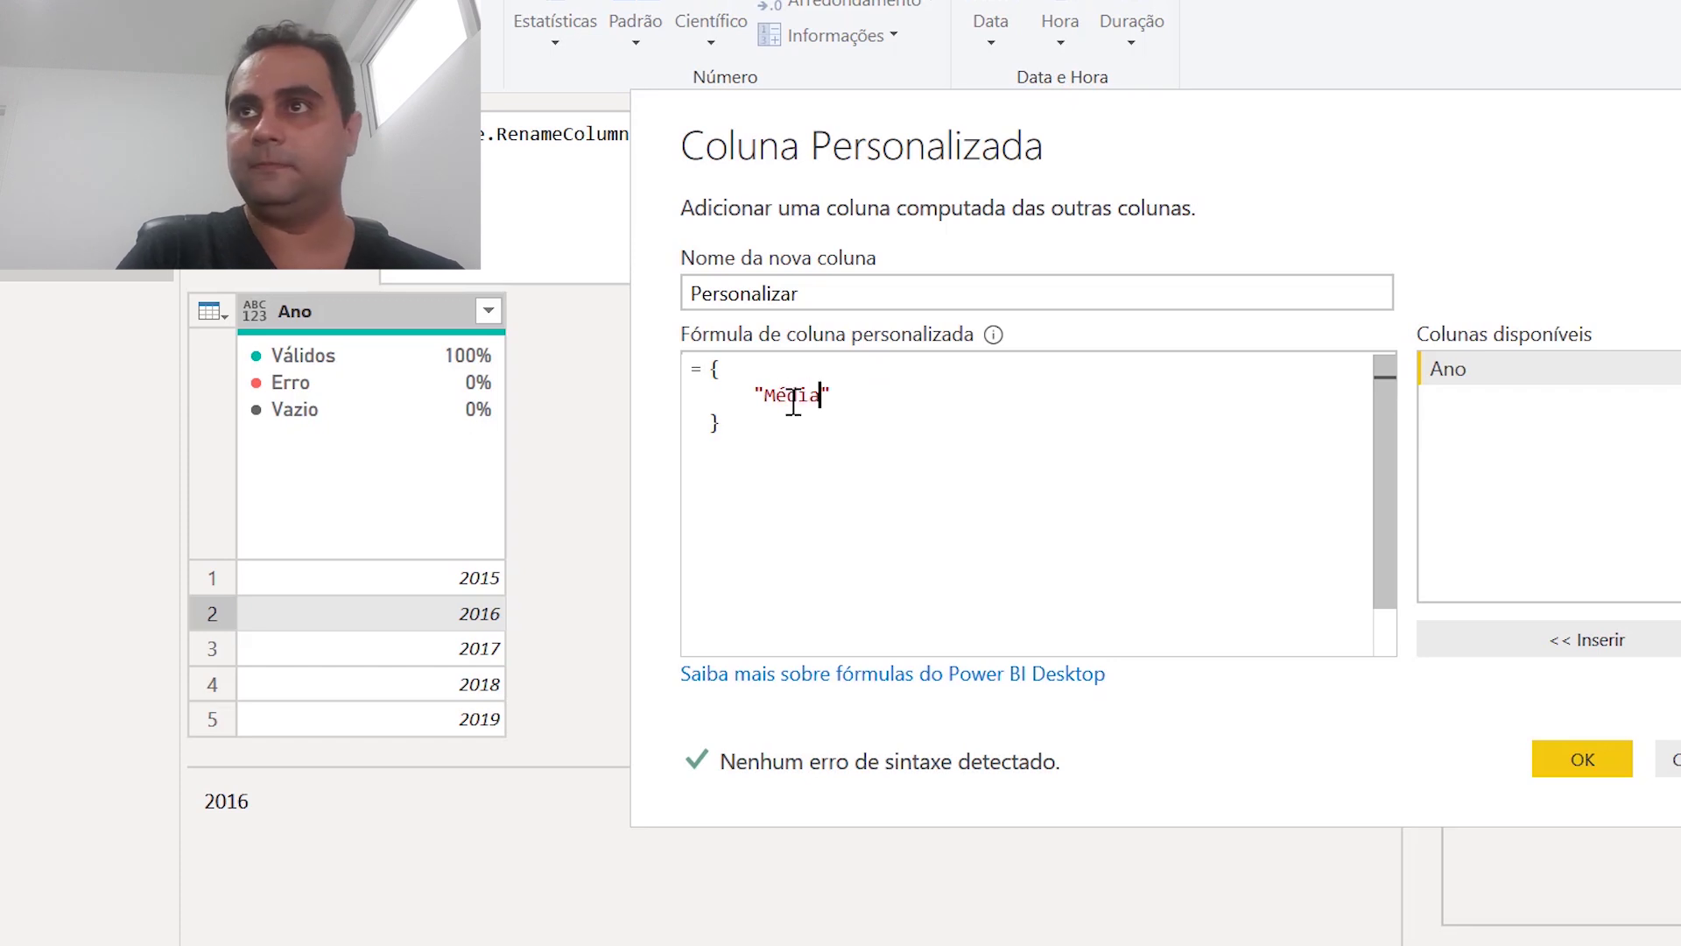
type(" \" &")
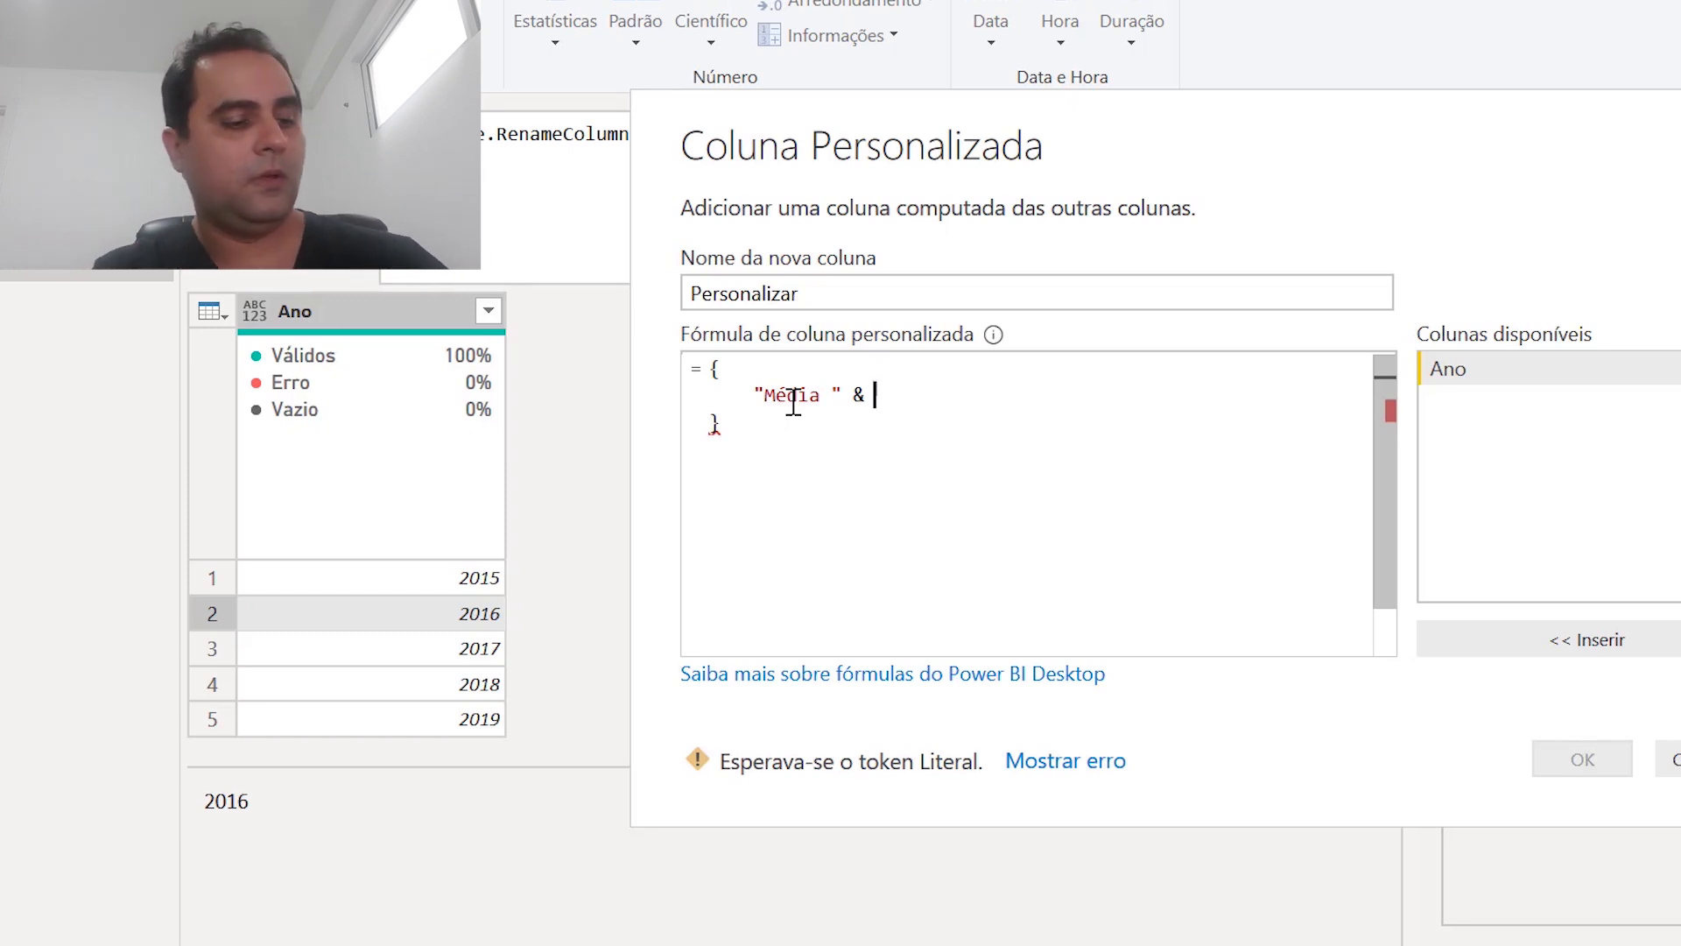
type(" Text.")
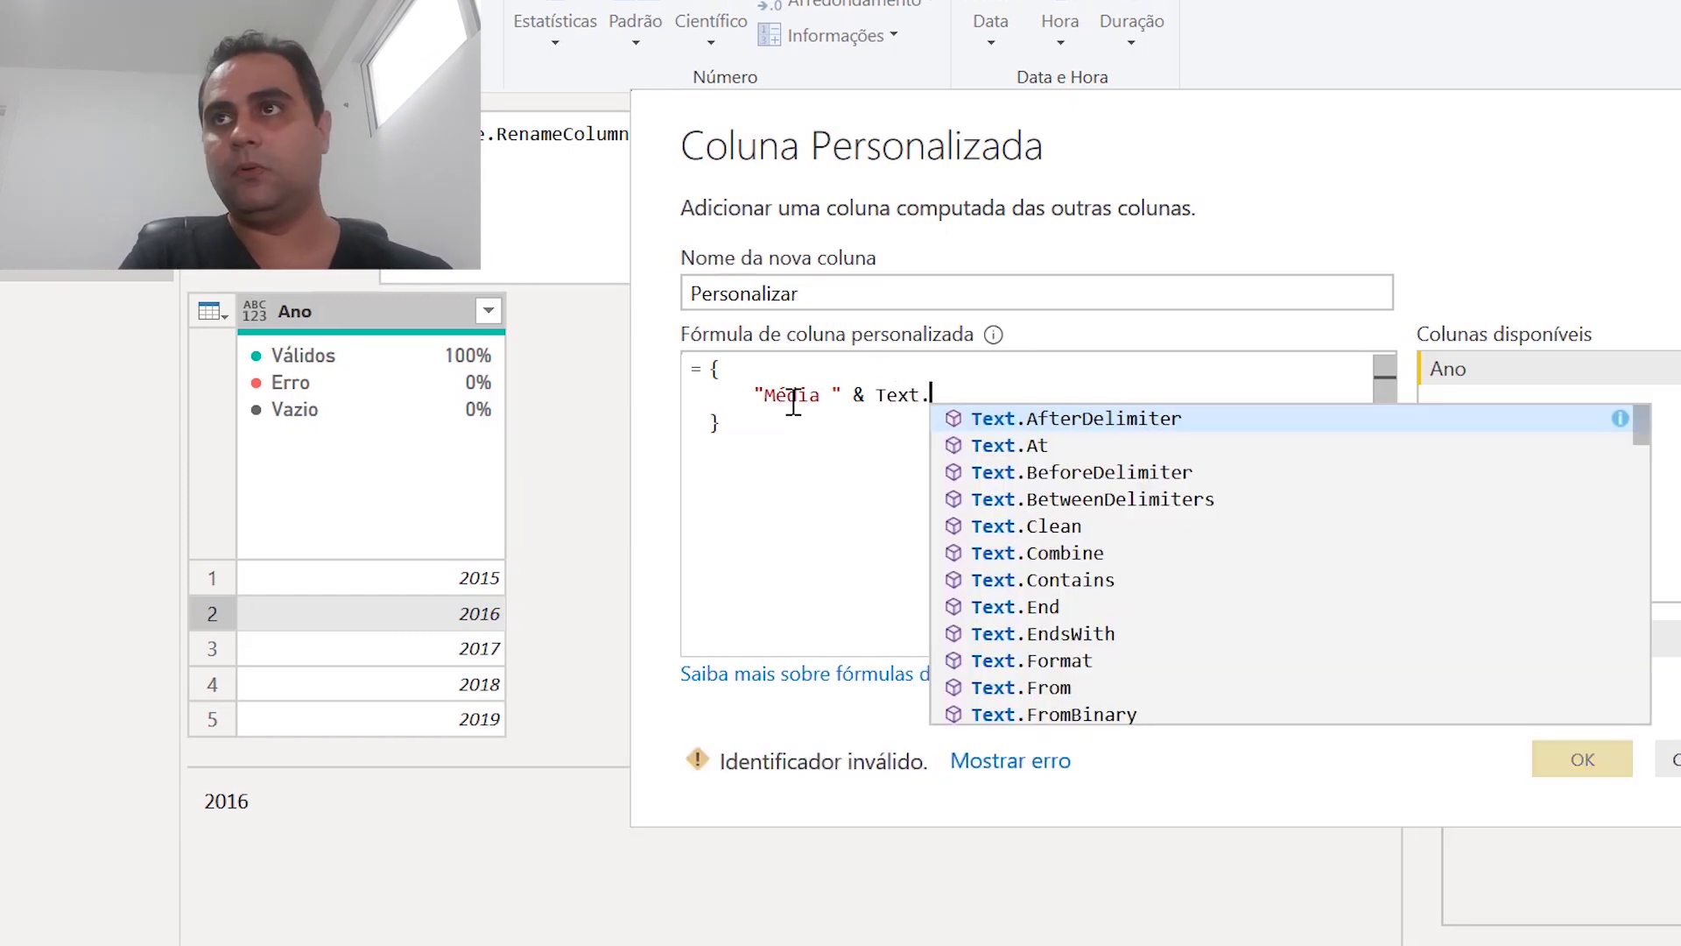
type("From")
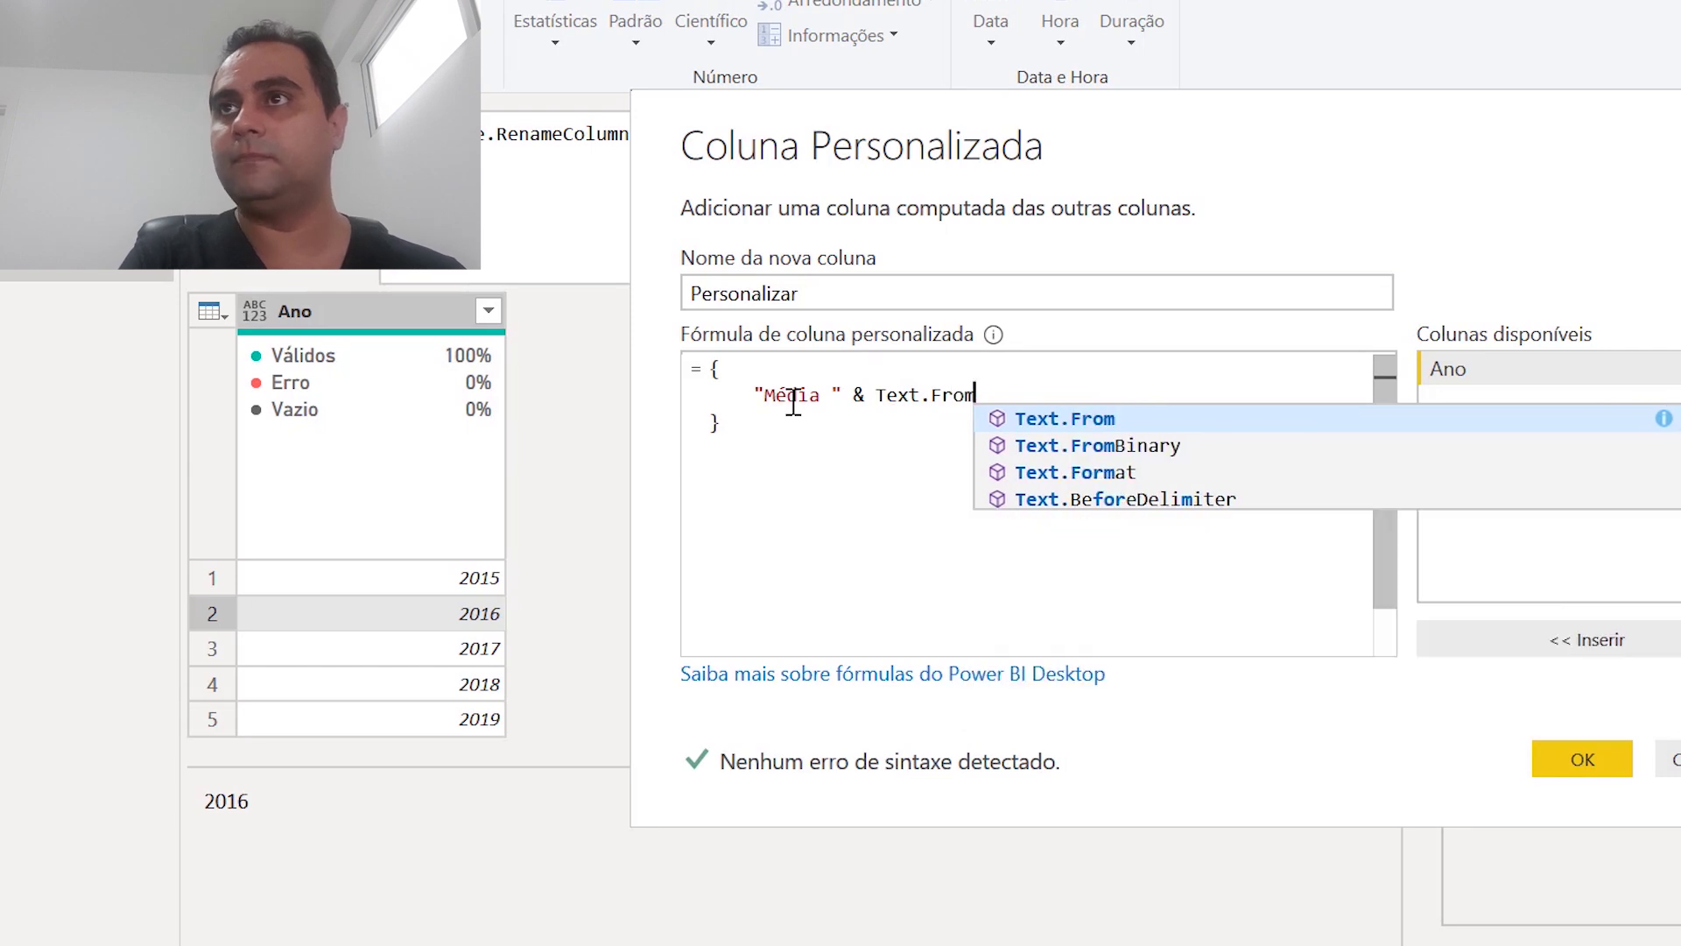
type("(")
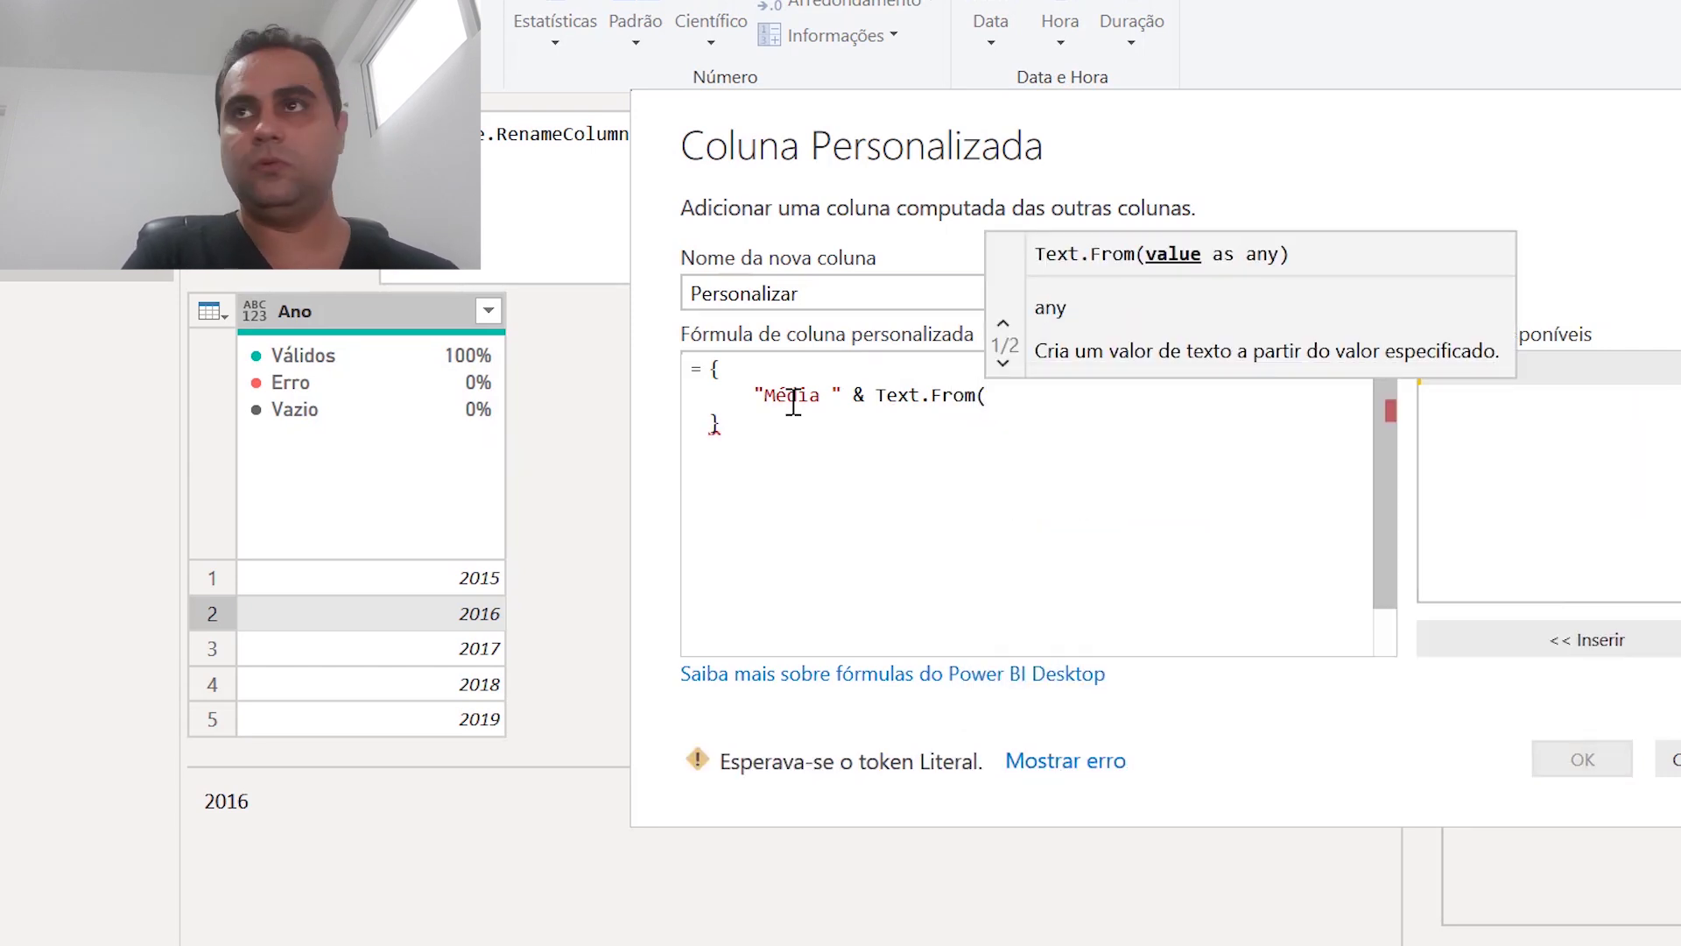
type("[Ano")
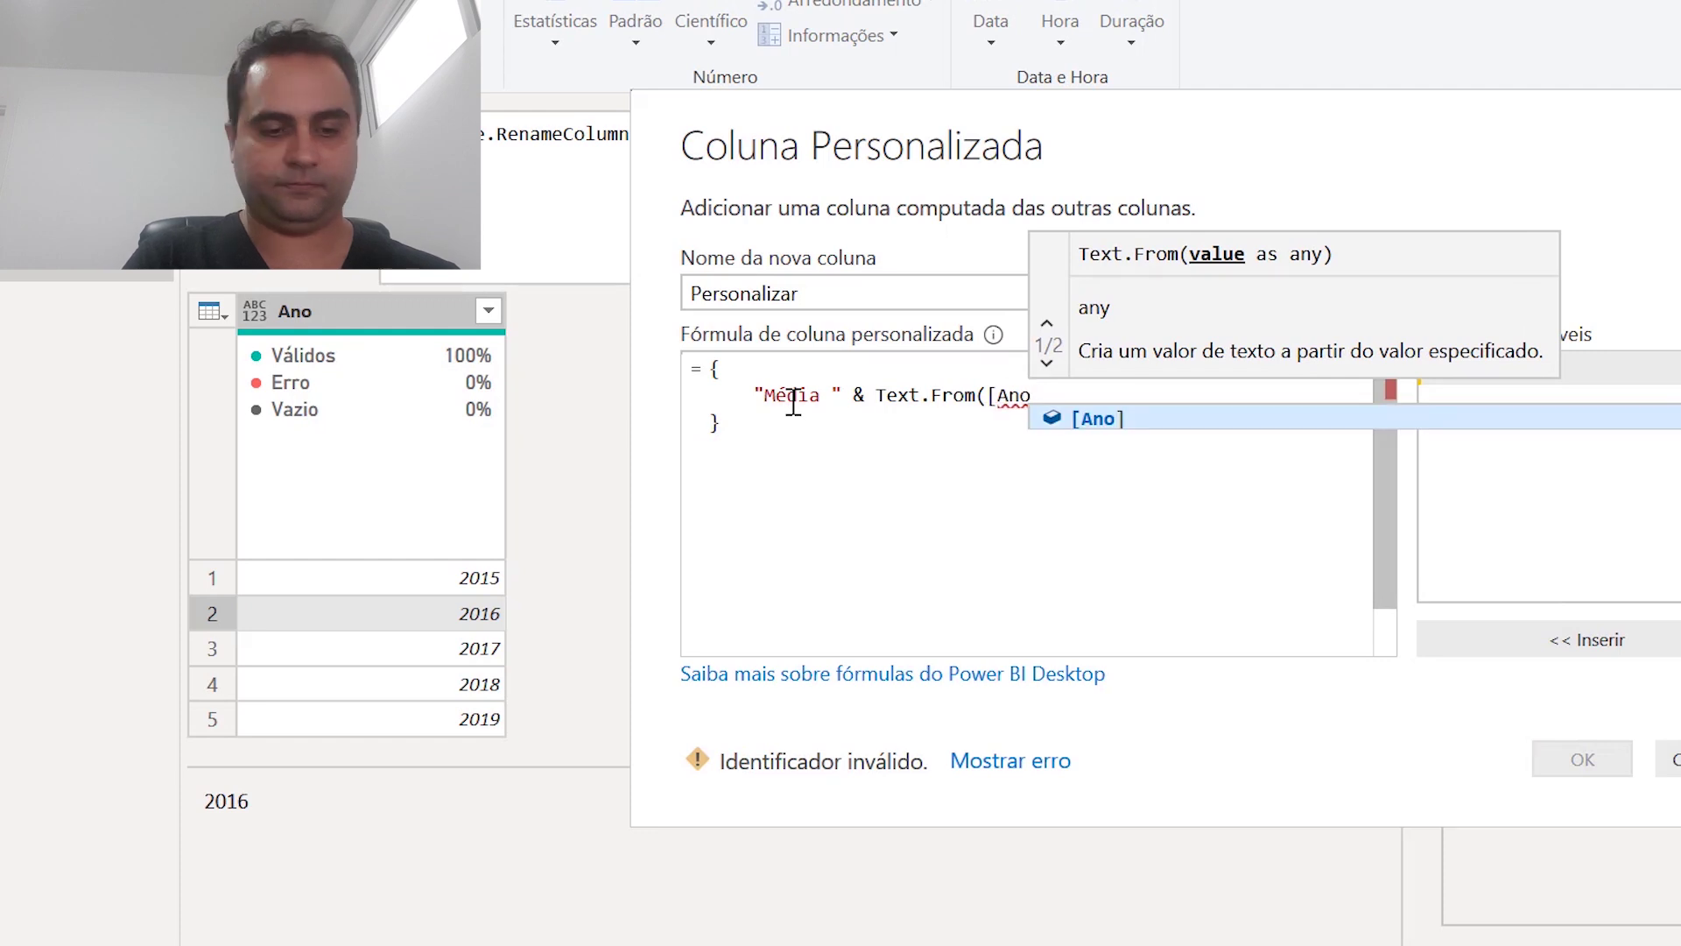
type("]")
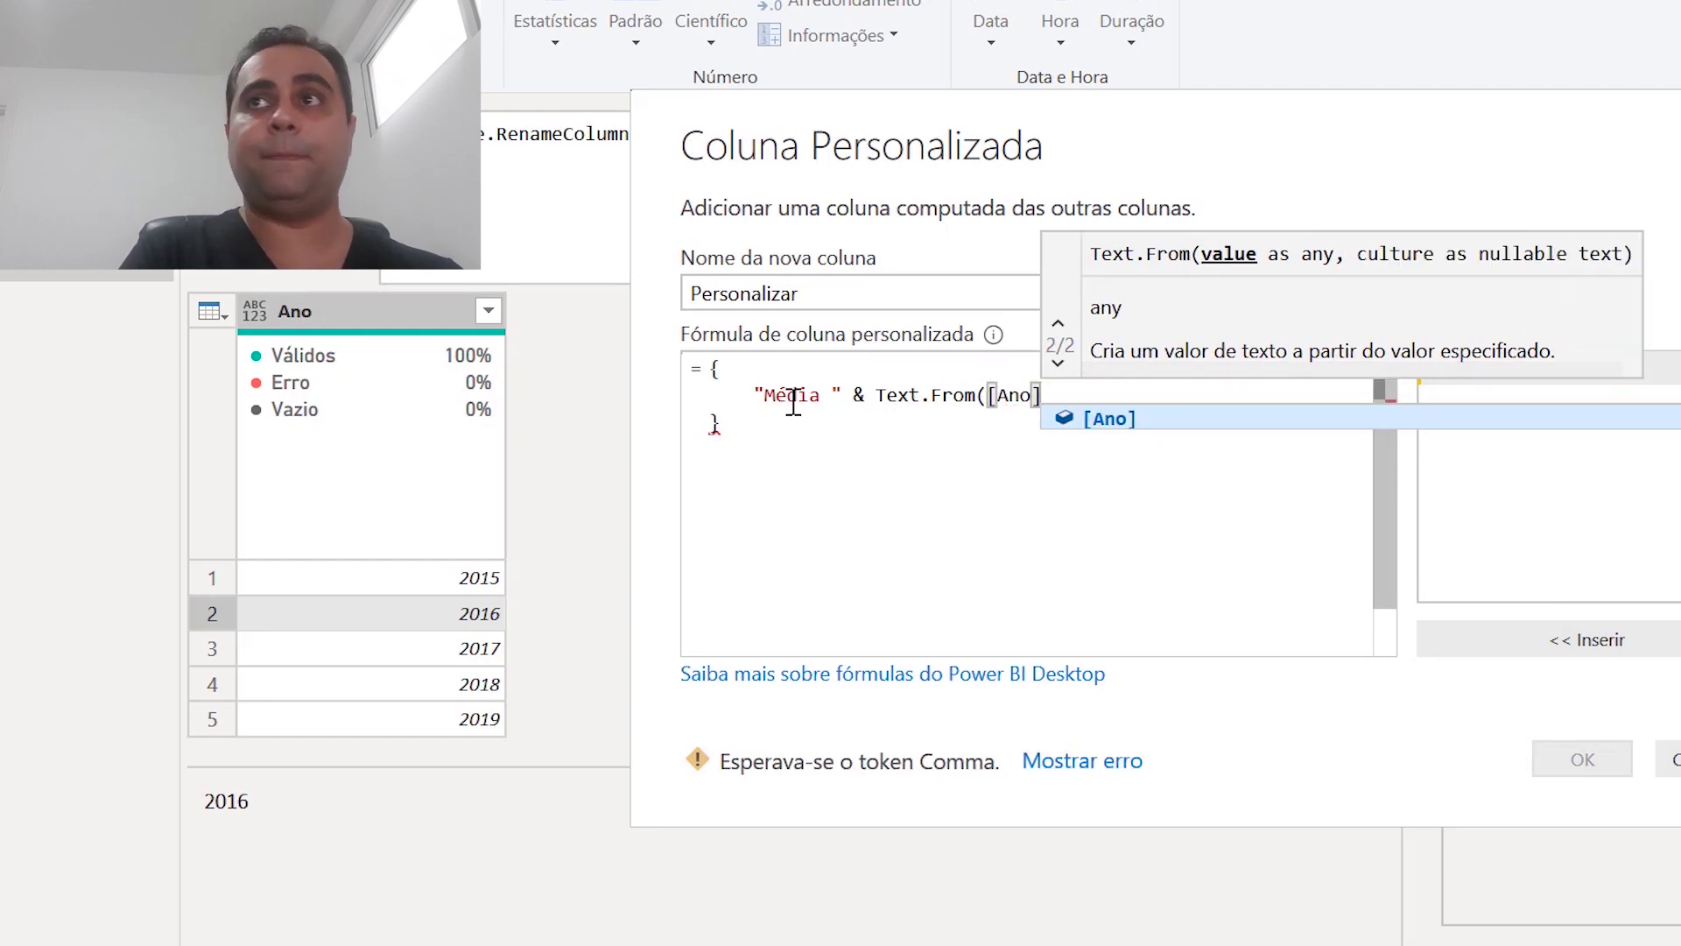
type(")")
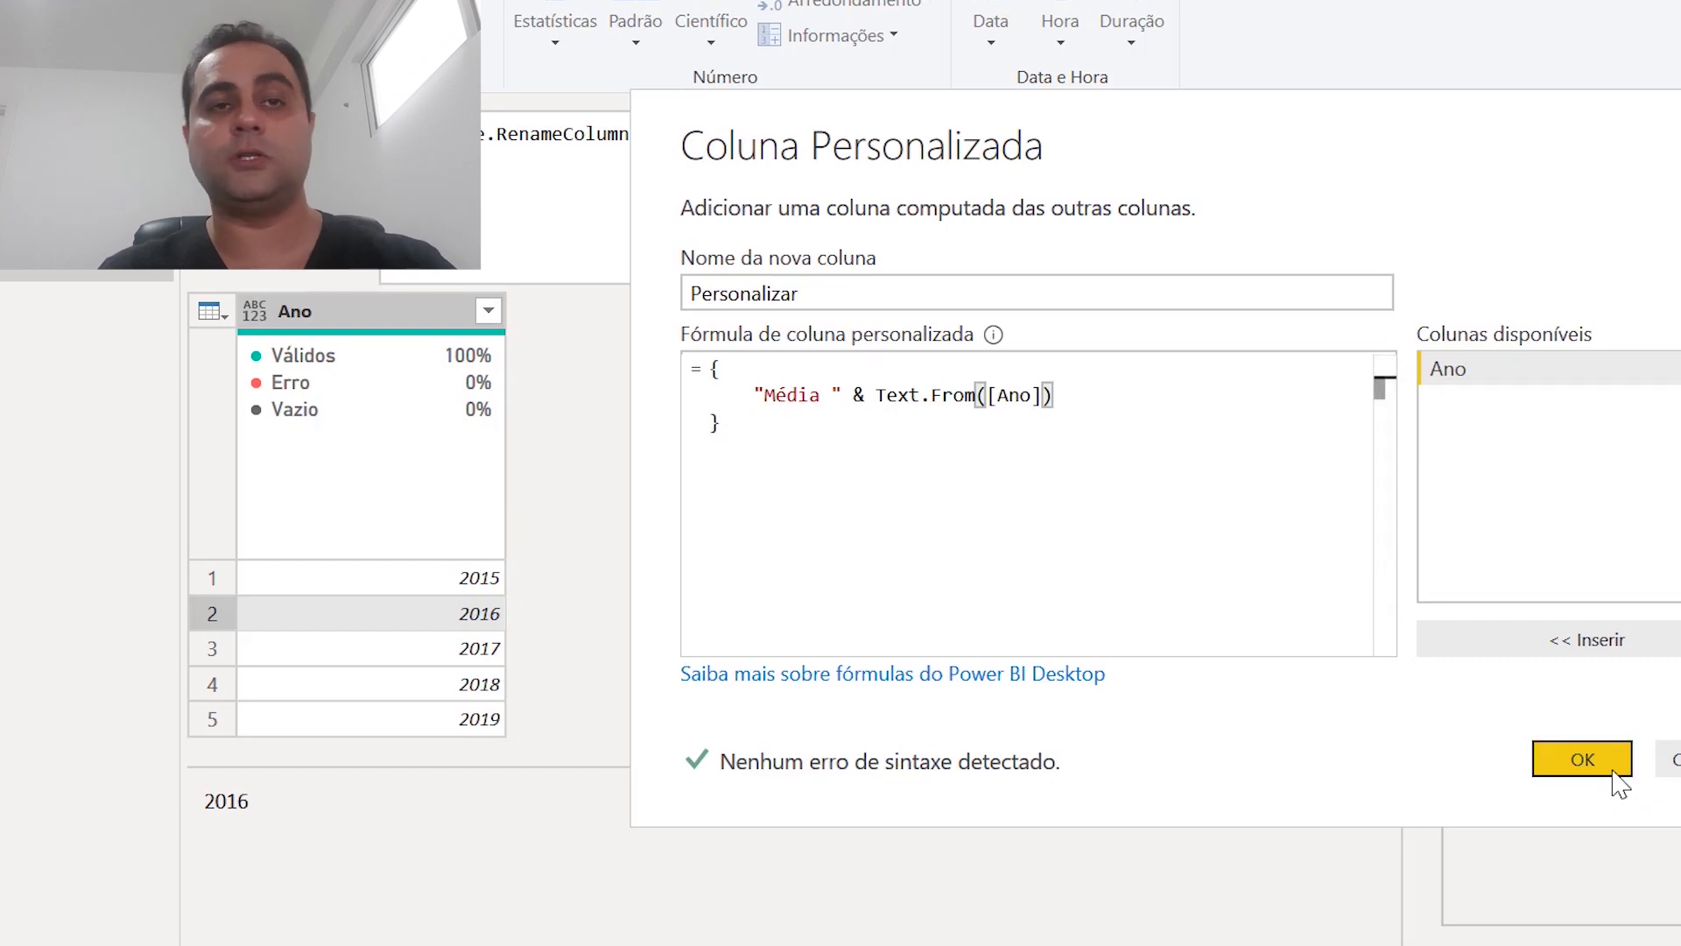
left_click(1583, 760)
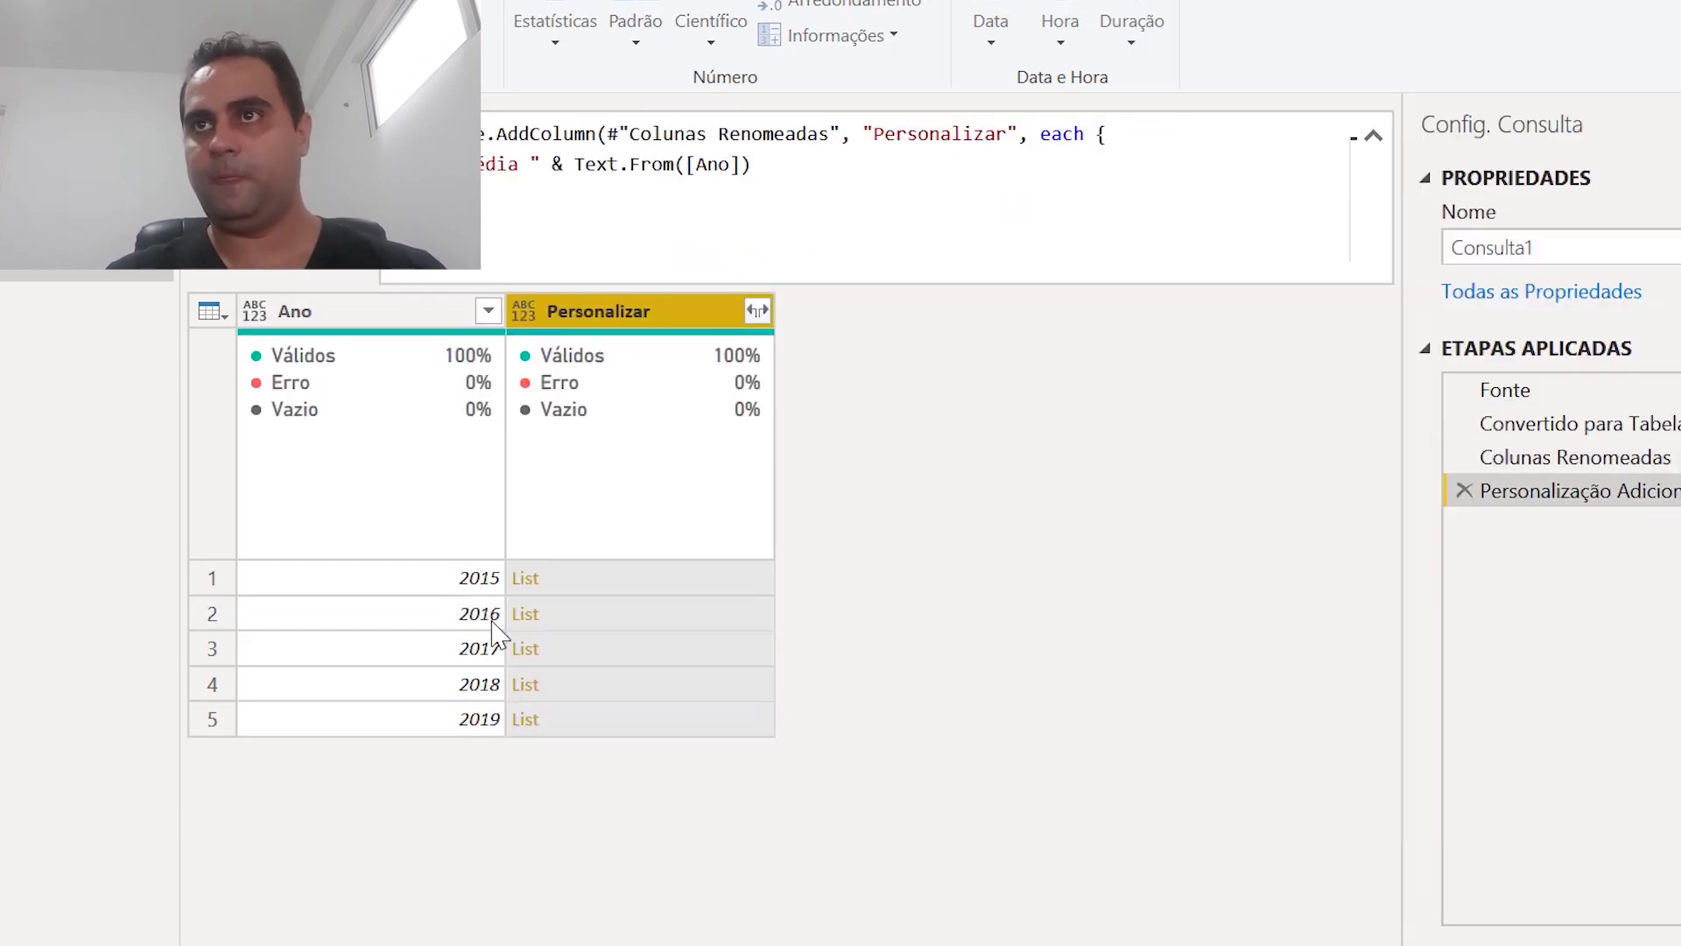
Inspect the lists generated in the Personalizar column for 2015, 2016 and 2017 and compare them with the Ano values.
left_click(634, 582)
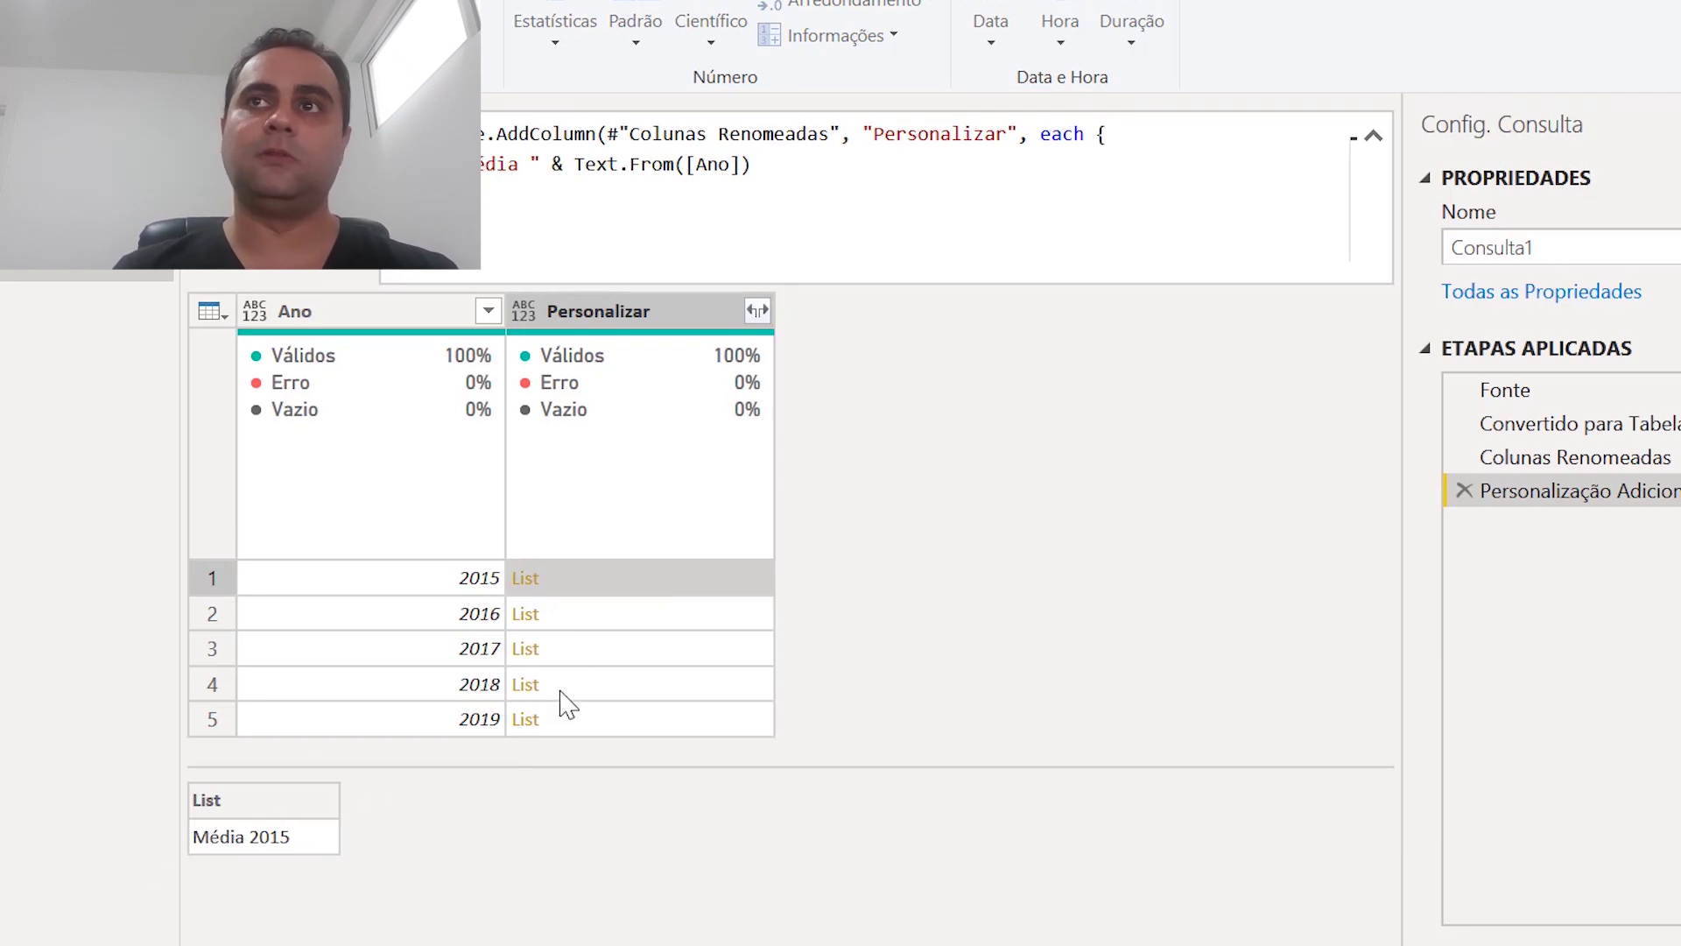
left_click(595, 629)
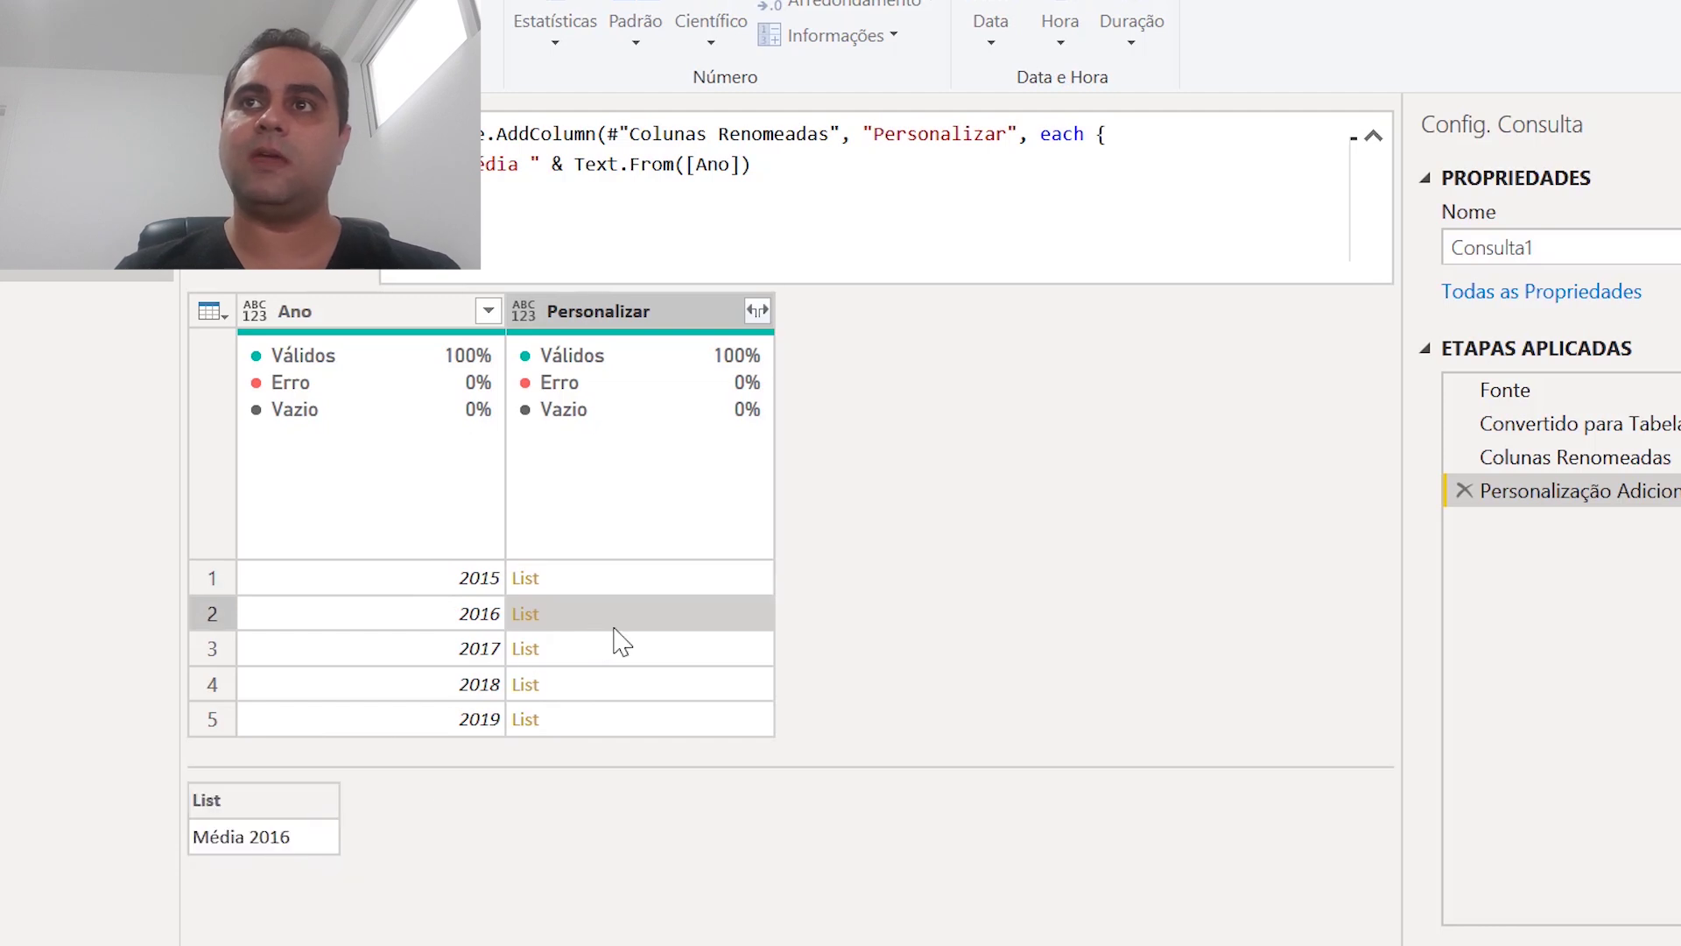
left_click(604, 650)
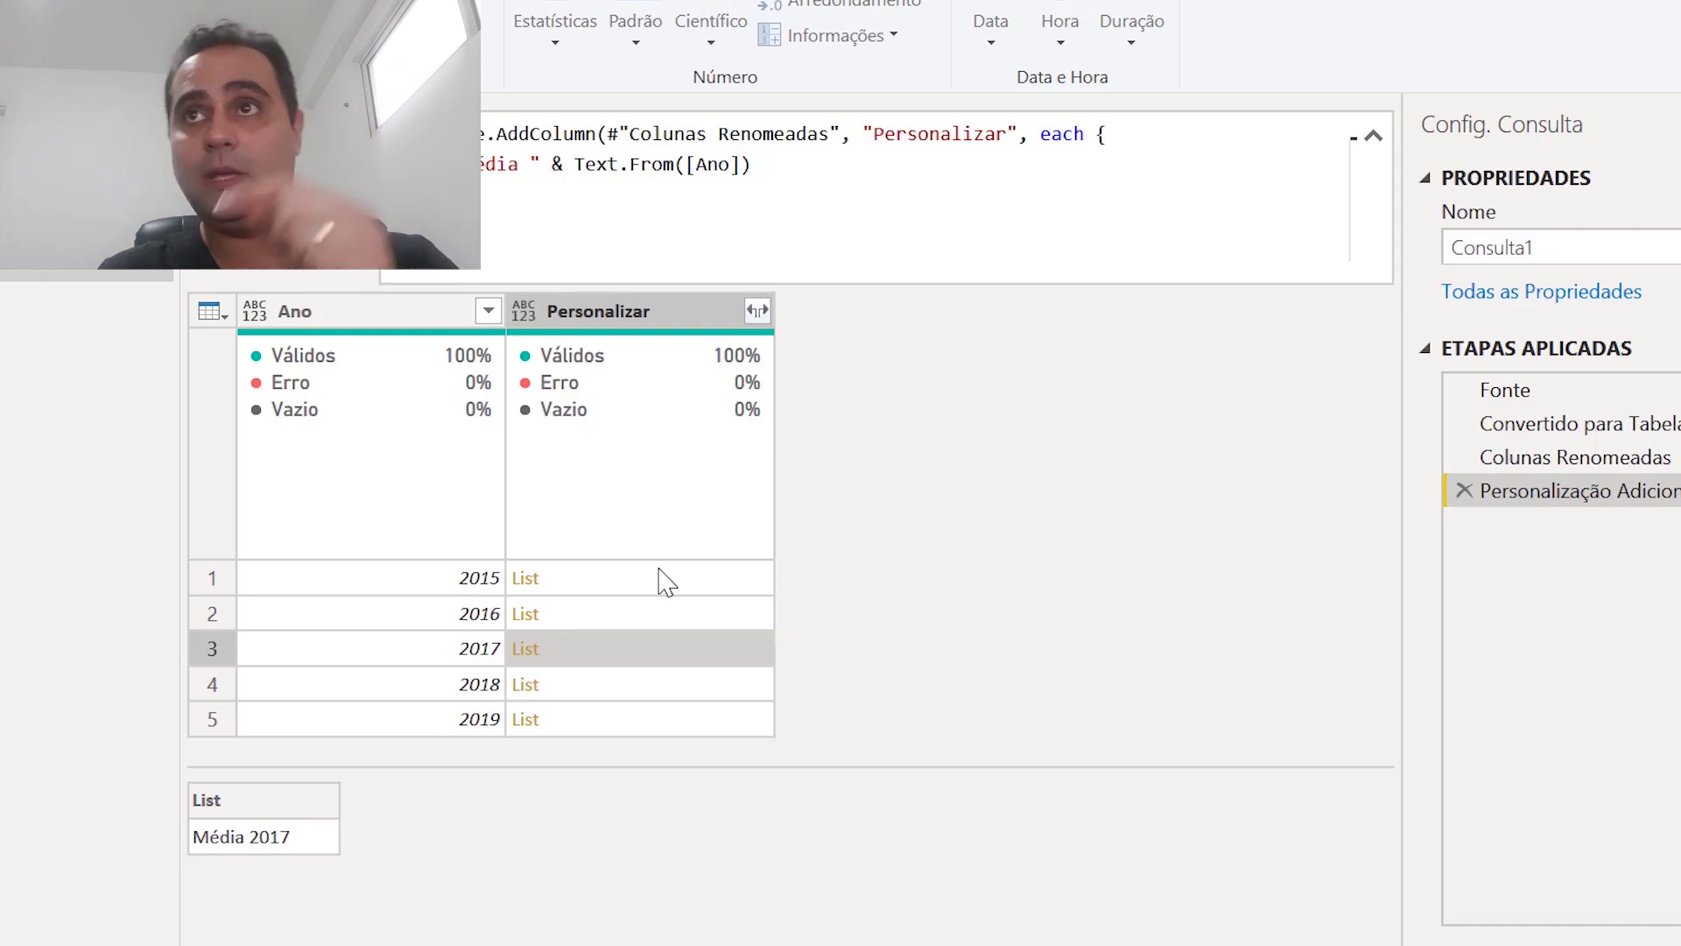
left_click(442, 579)
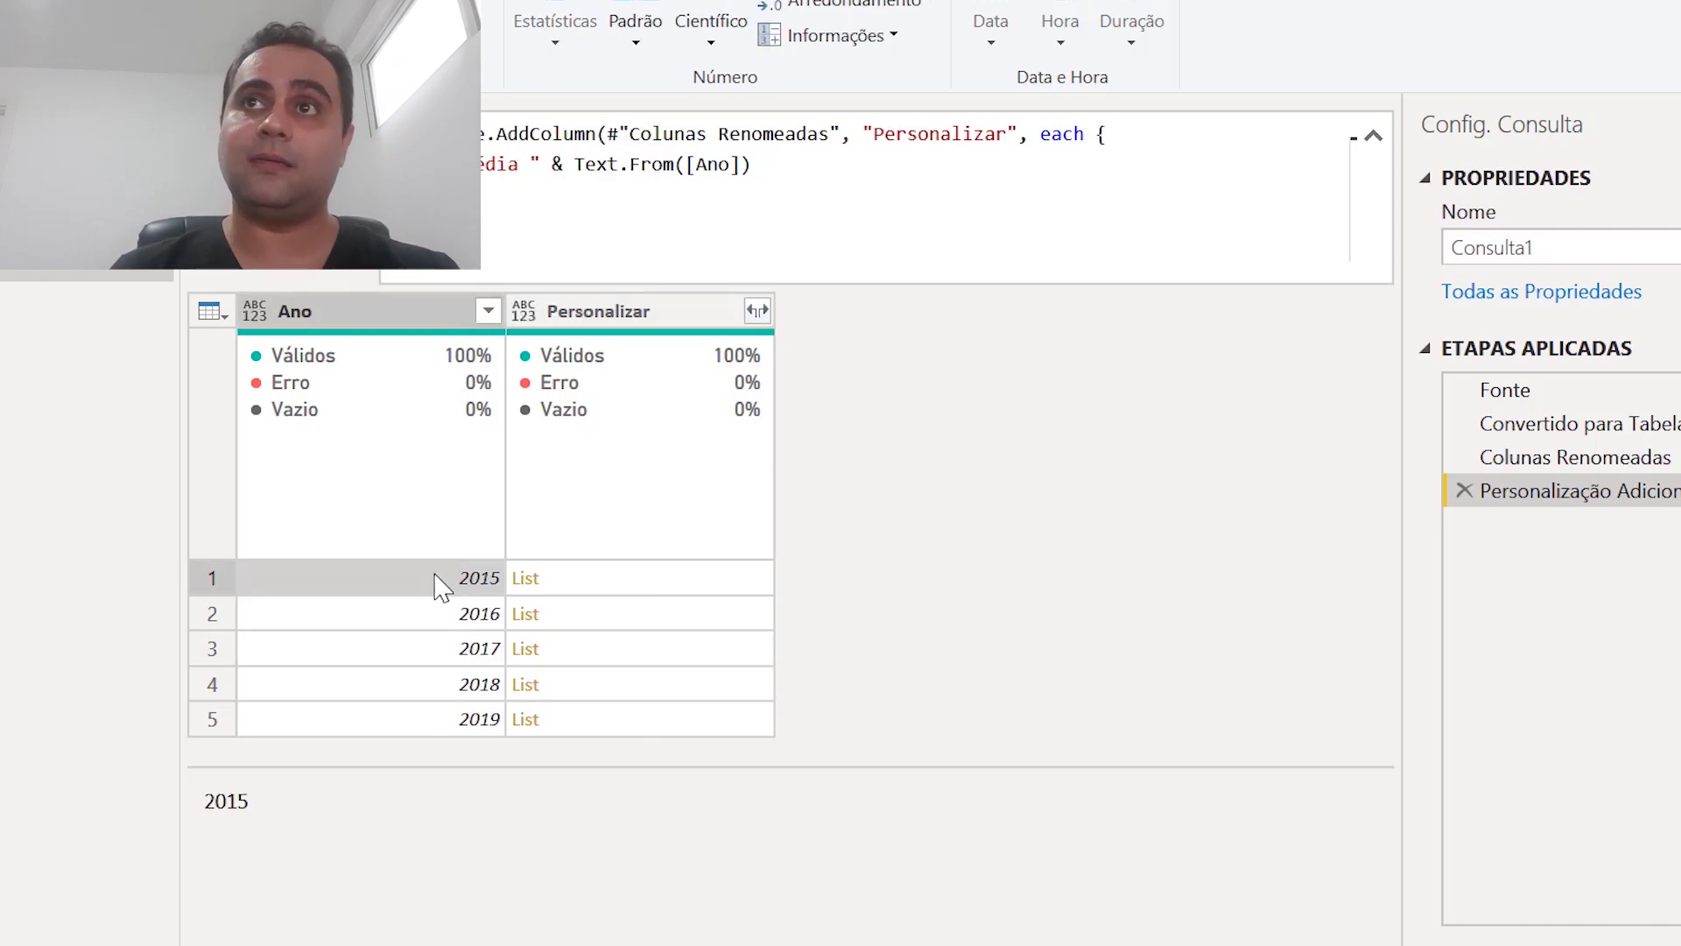
left_click(436, 620)
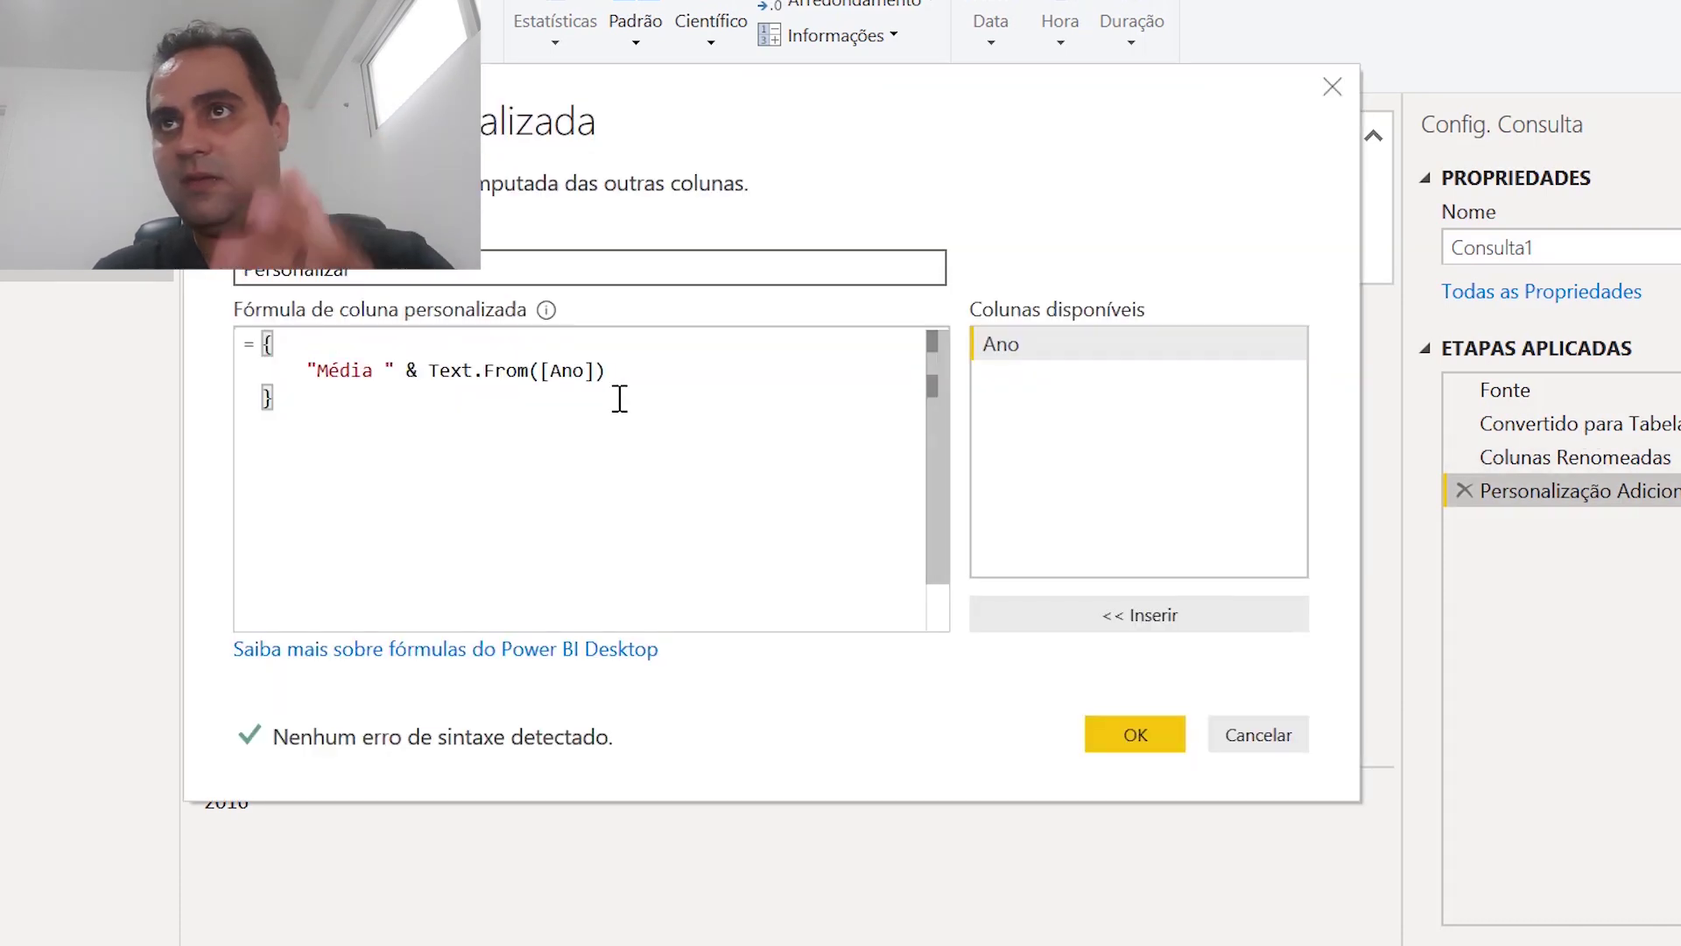
Change the Personalizar formula's item to "Média " & Text.From([Ano] - 2), apply it and inspect the 2015 row's list.
left_click(598, 359)
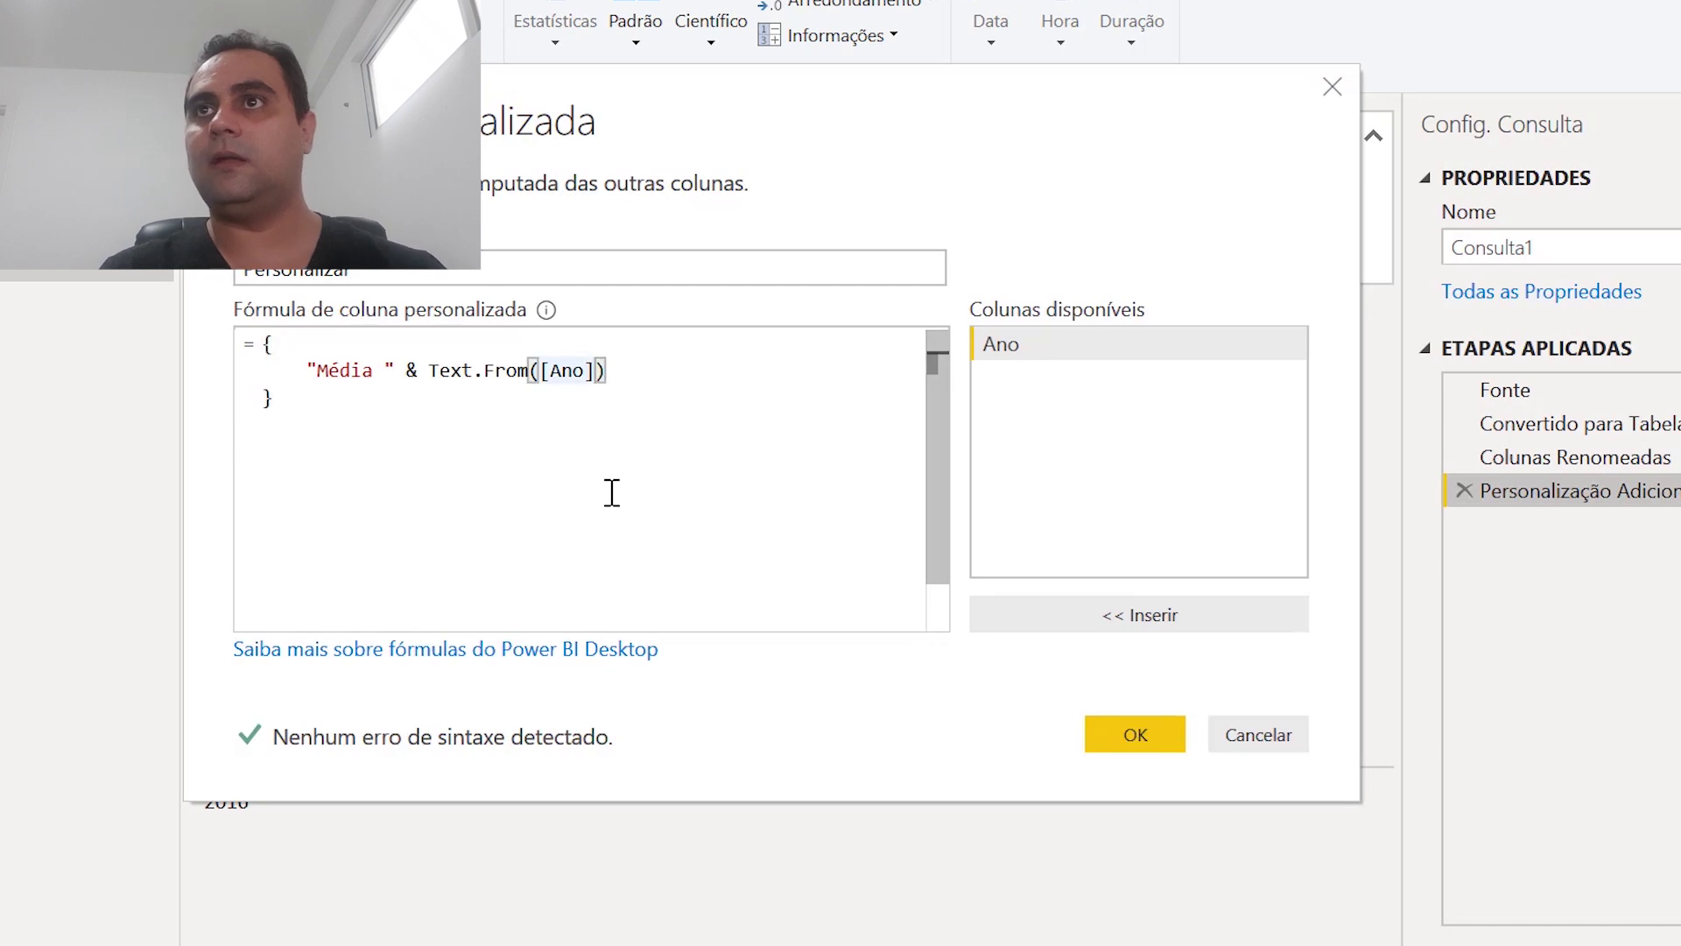
type("- ")
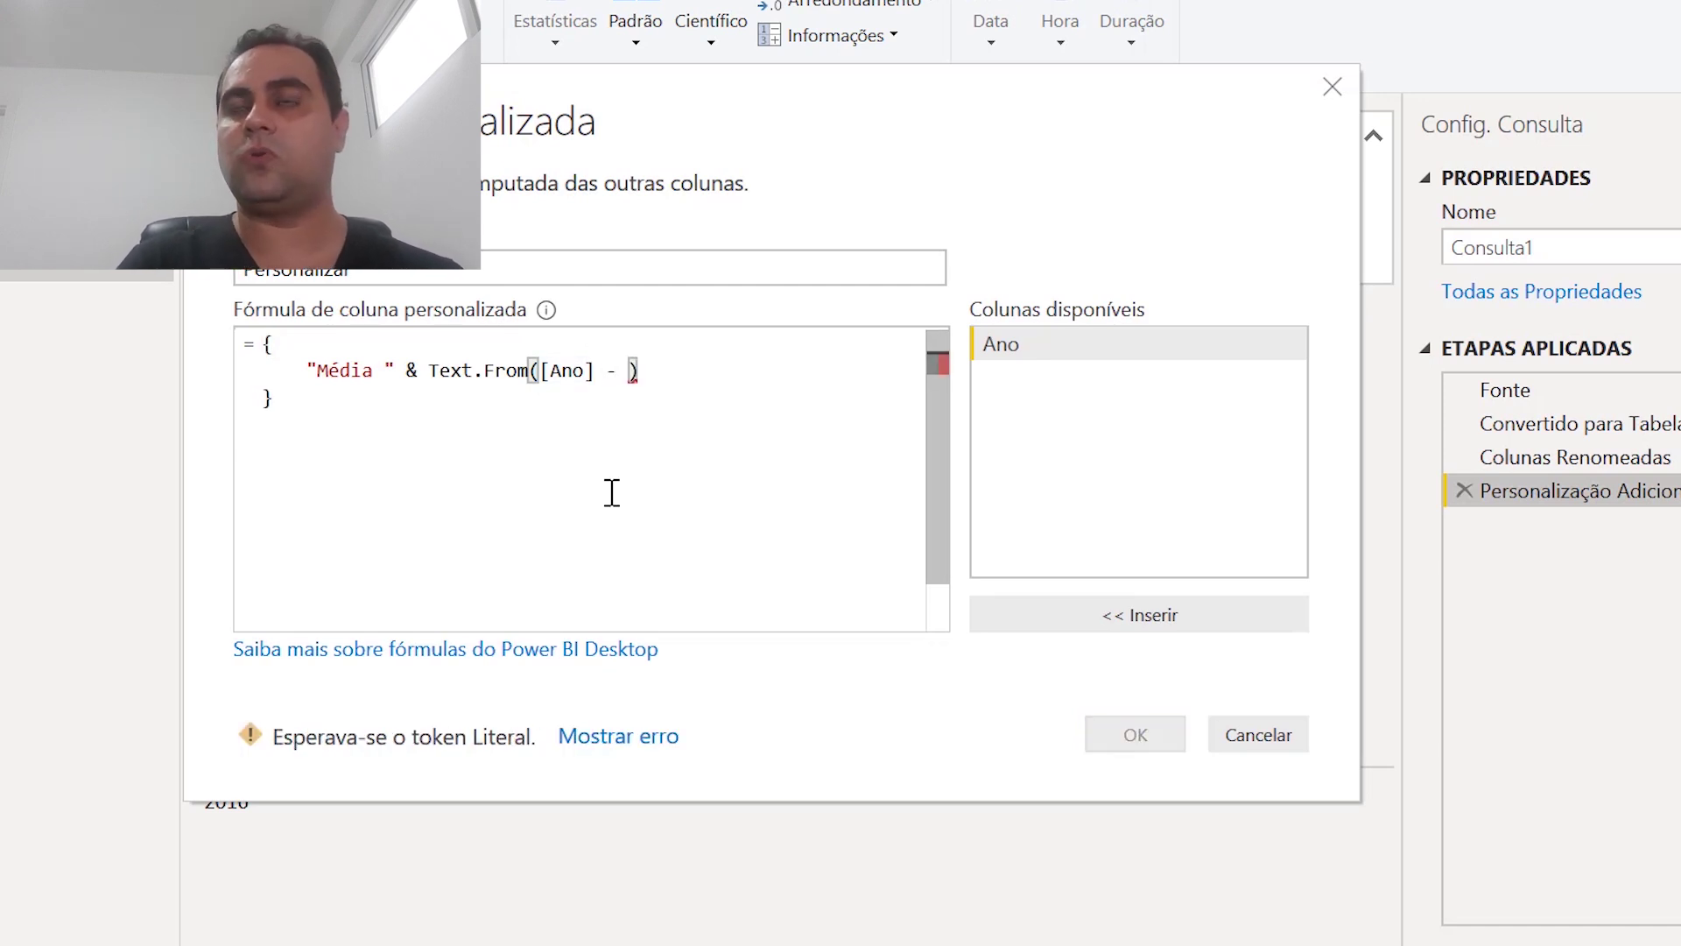
type("2")
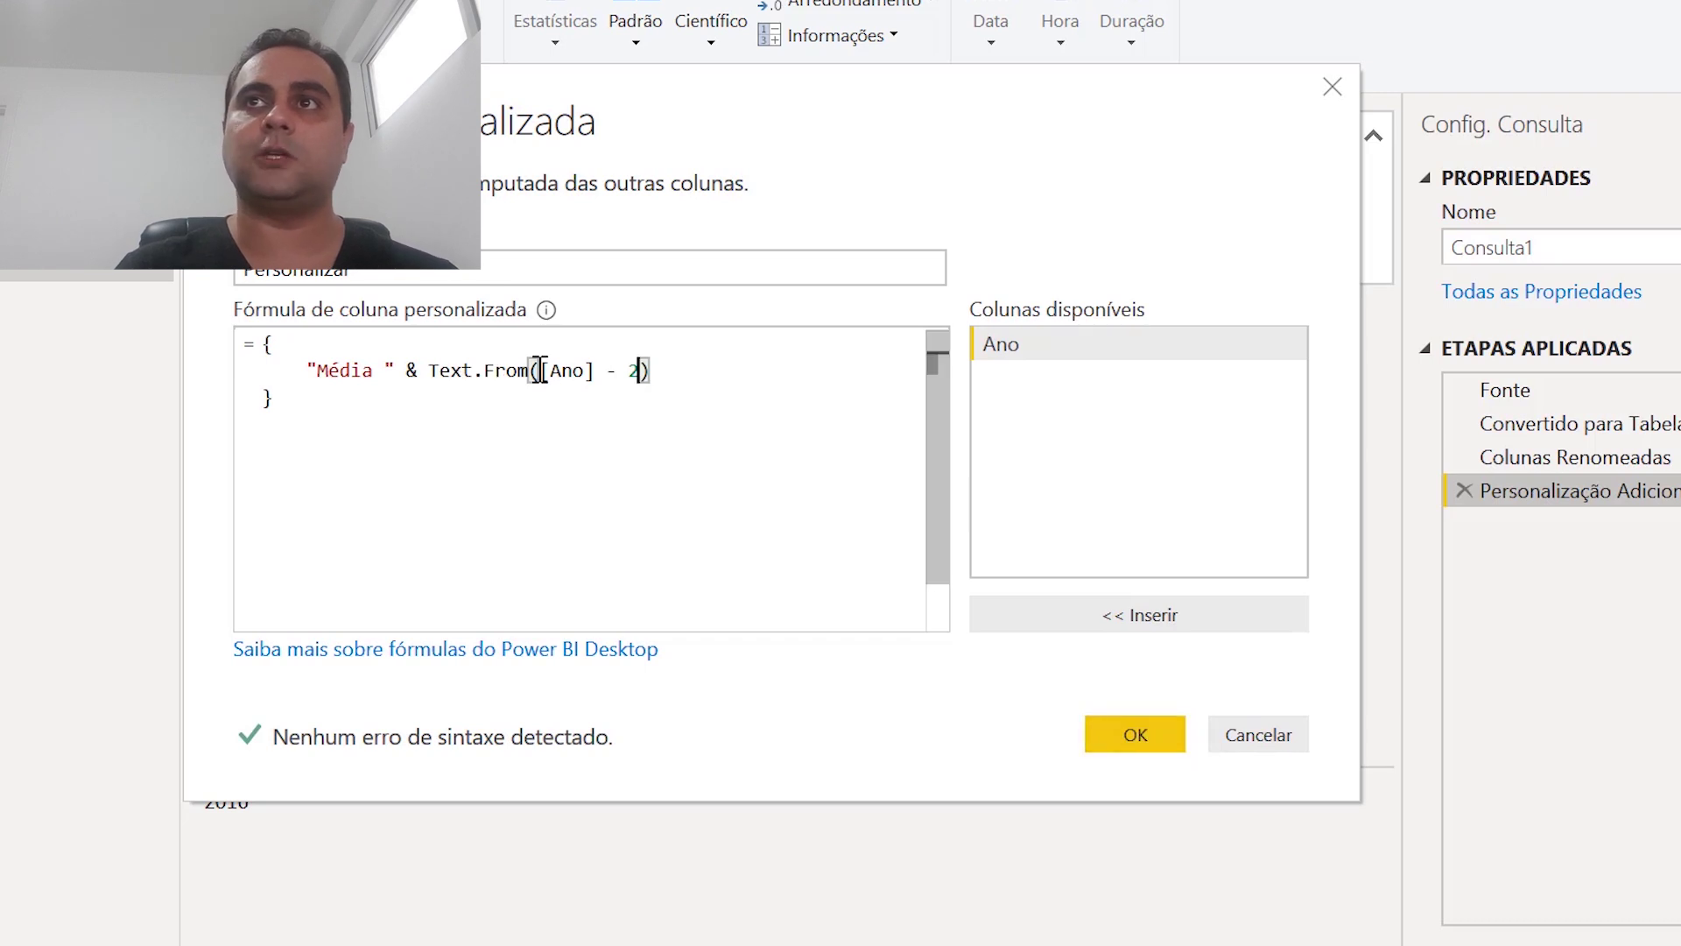
left_click_drag(541, 370, 636, 363)
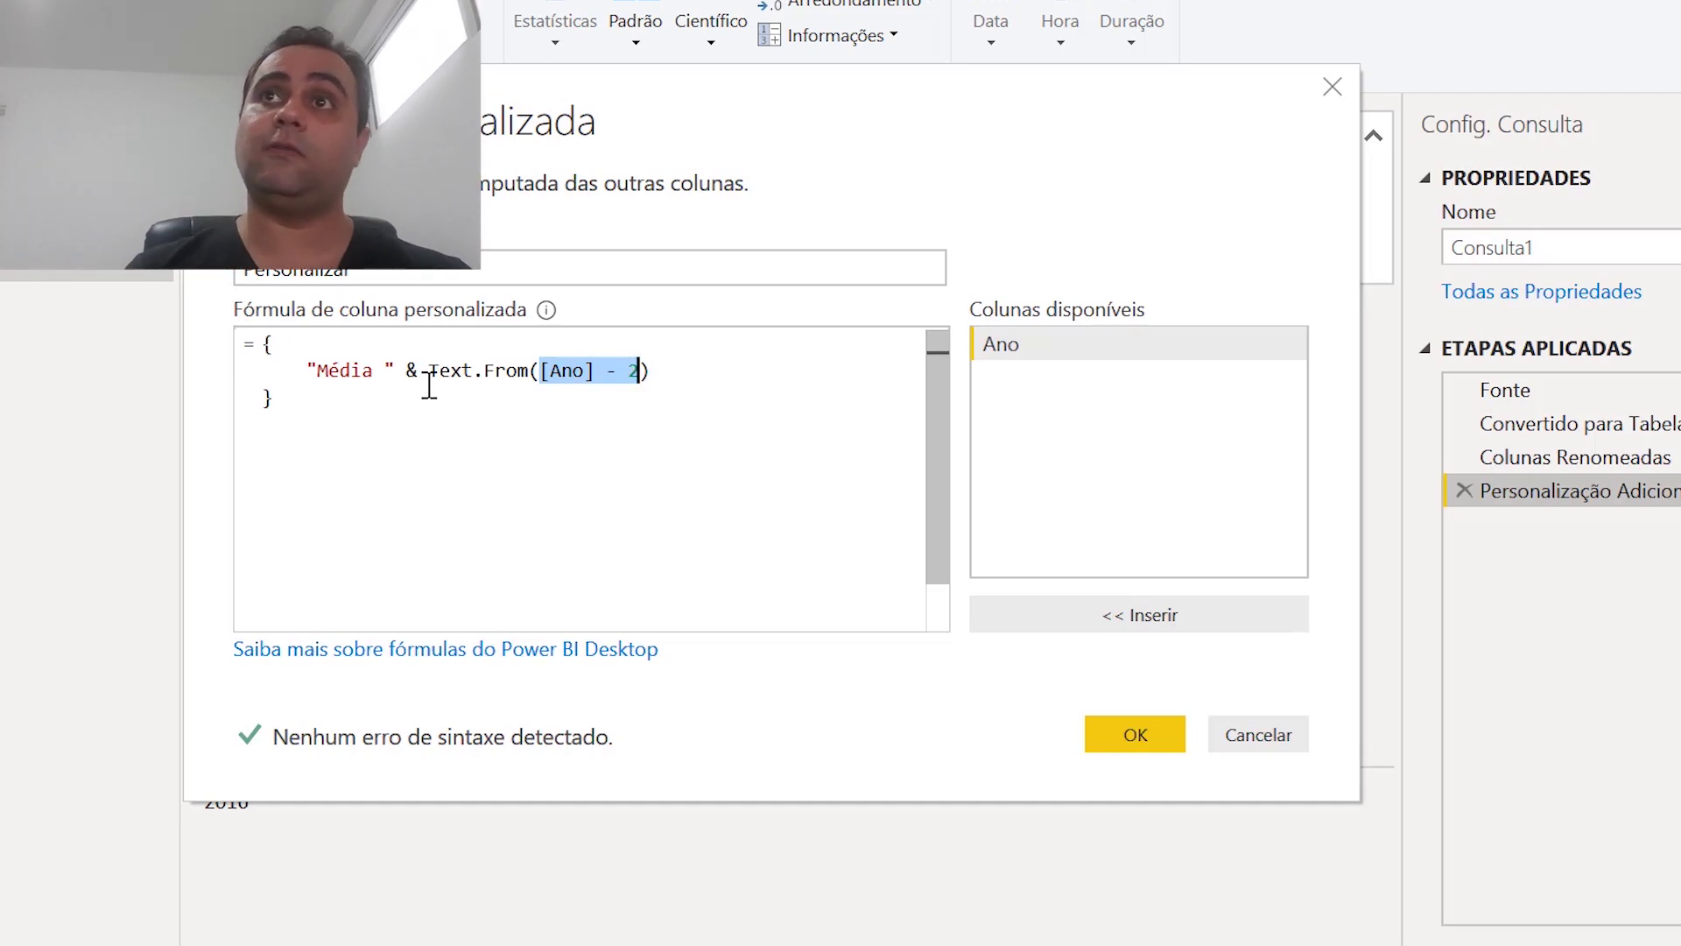
left_click_drag(438, 370, 573, 371)
left_click_drag(292, 368, 401, 378)
left_click(1167, 731)
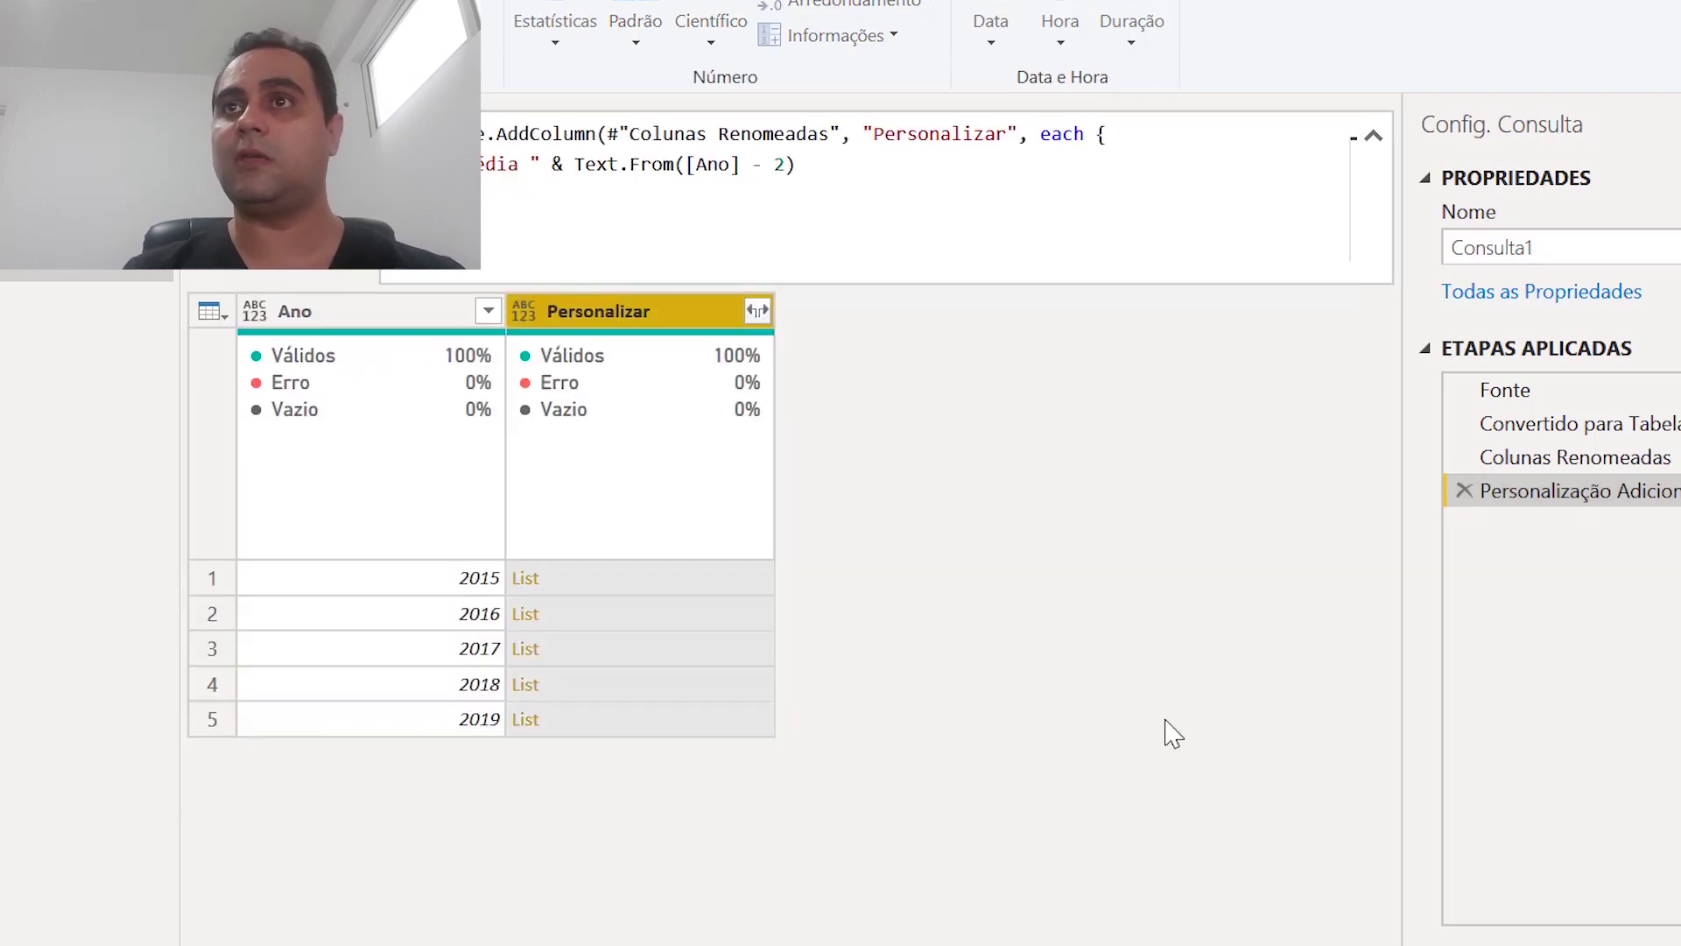
left_click(598, 580)
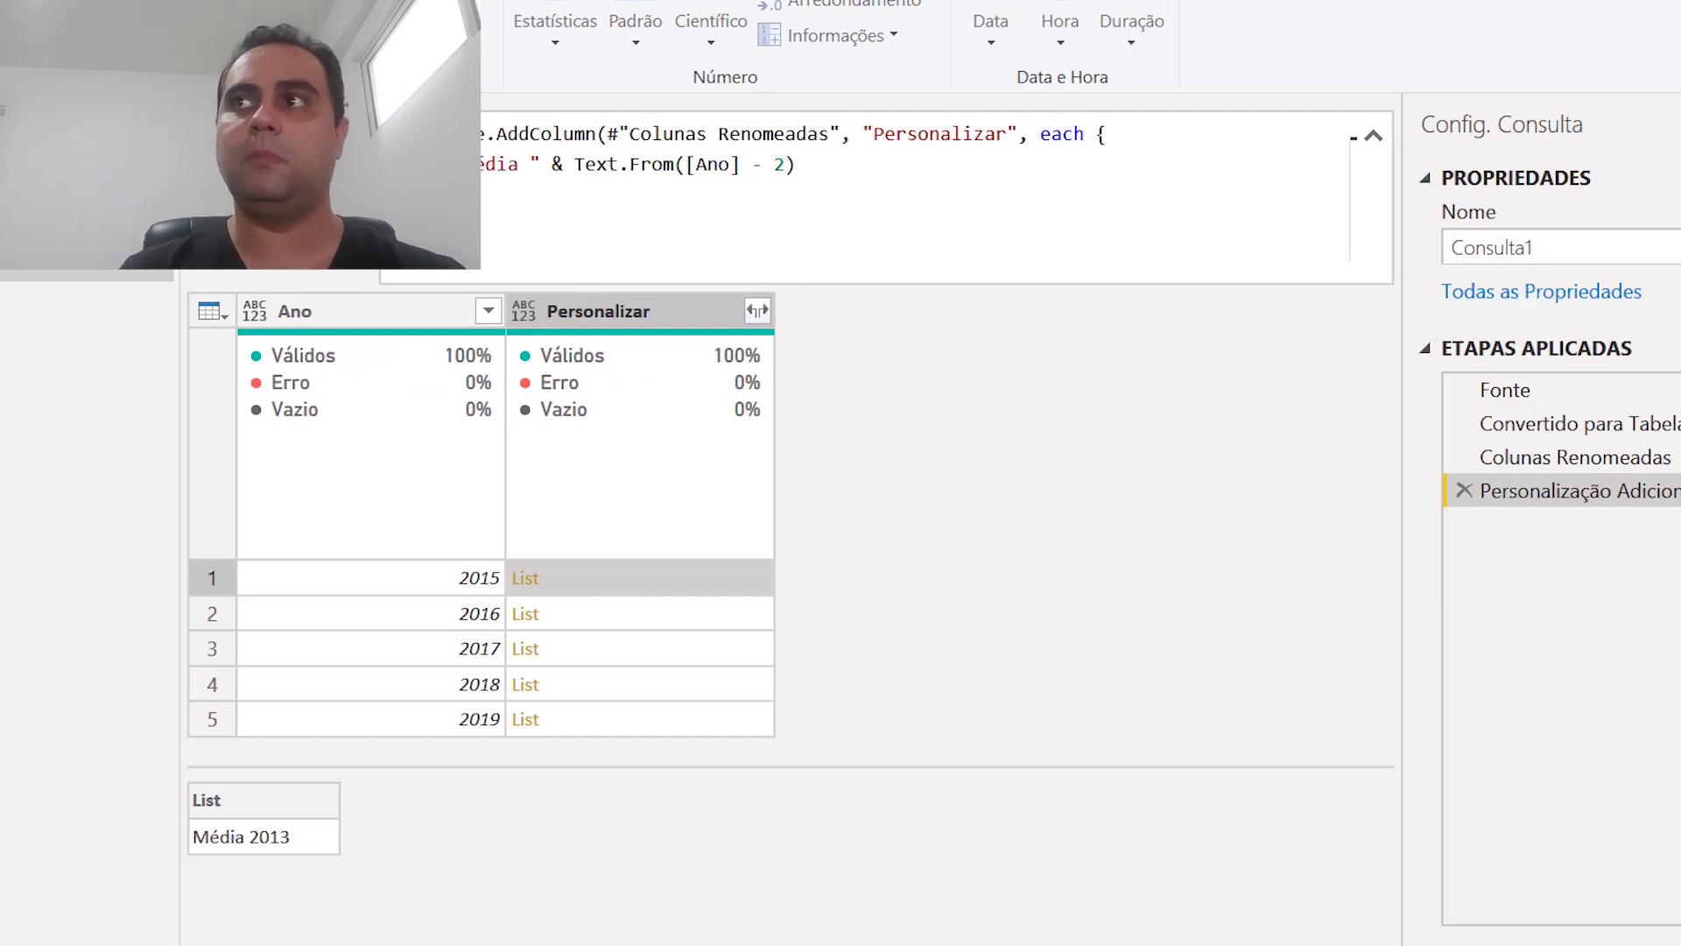
Add "Média " & Text.From([Ano] - 1) as a second item in the Personalizar column's list formula.
left_click(1678, 490)
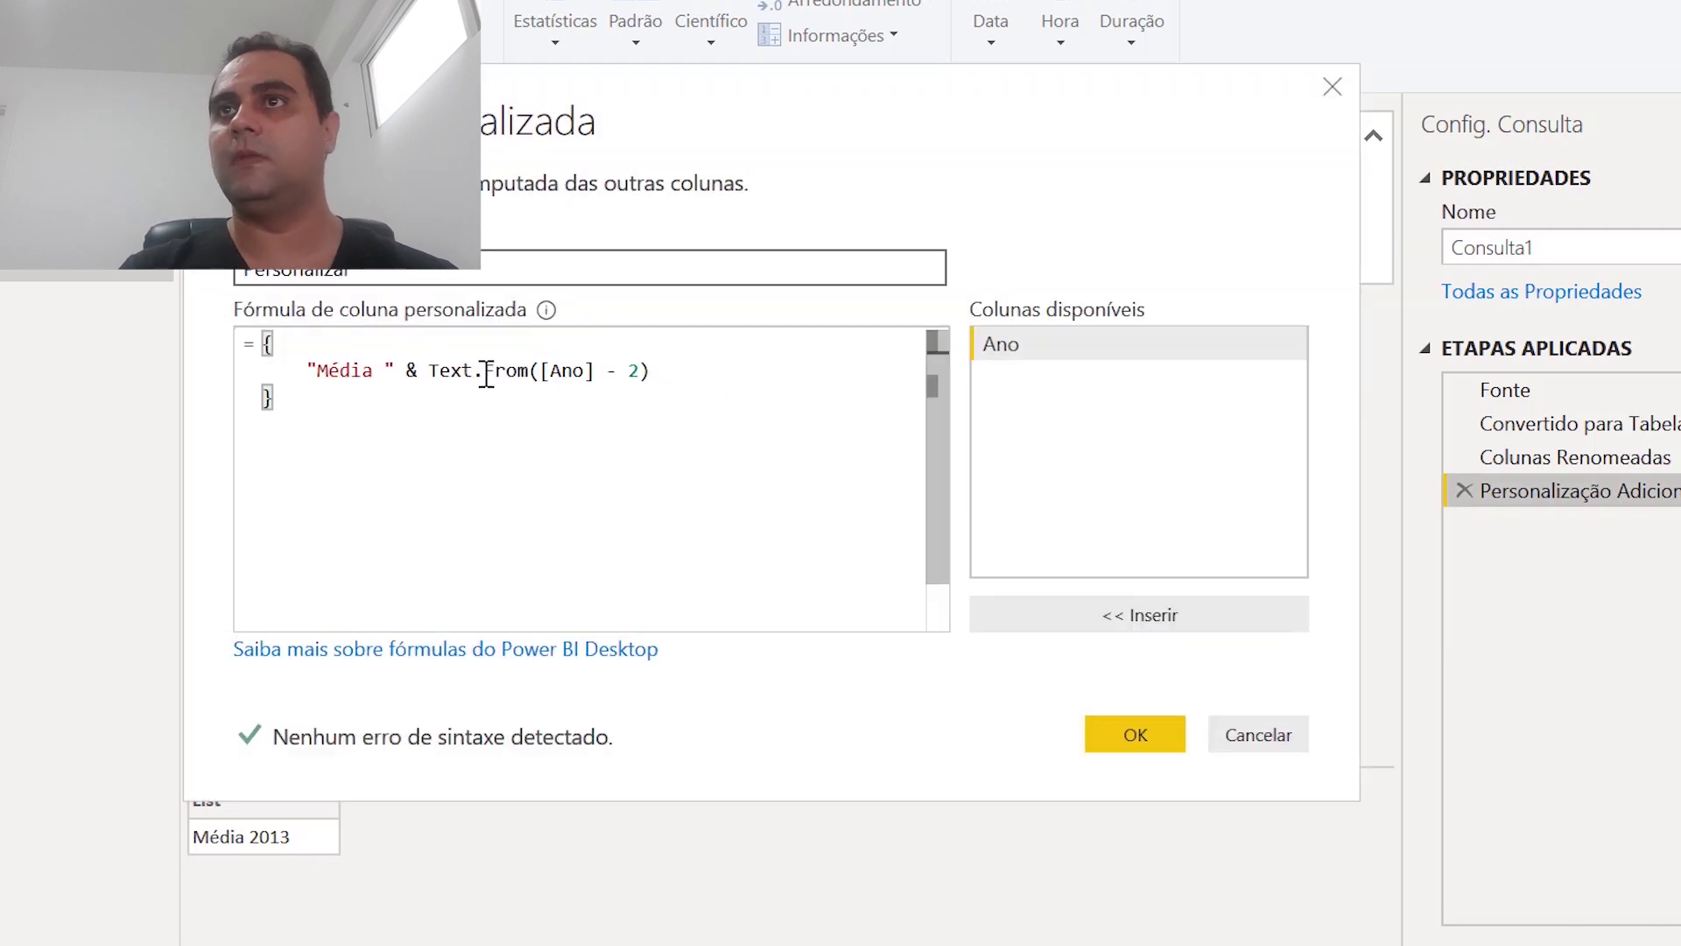
left_click_drag(650, 370, 305, 370)
key("ctrl+c")
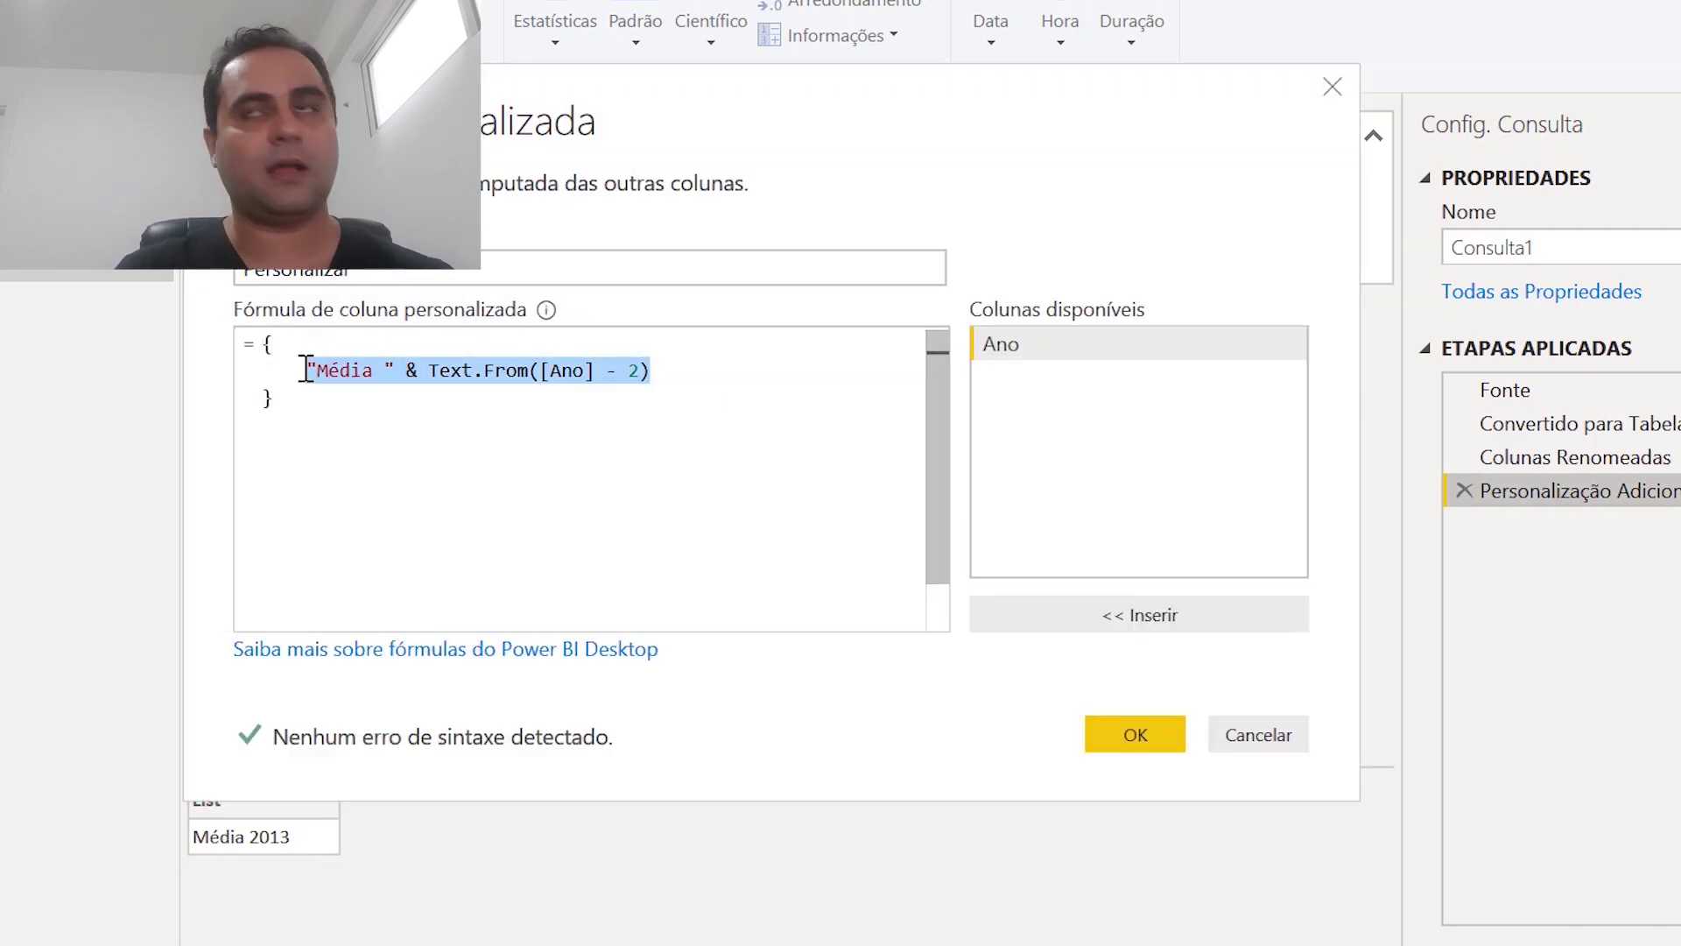
key("End")
type(",")
key("Return")
key("ctrl+v")
double_click(633, 397)
type("1)")
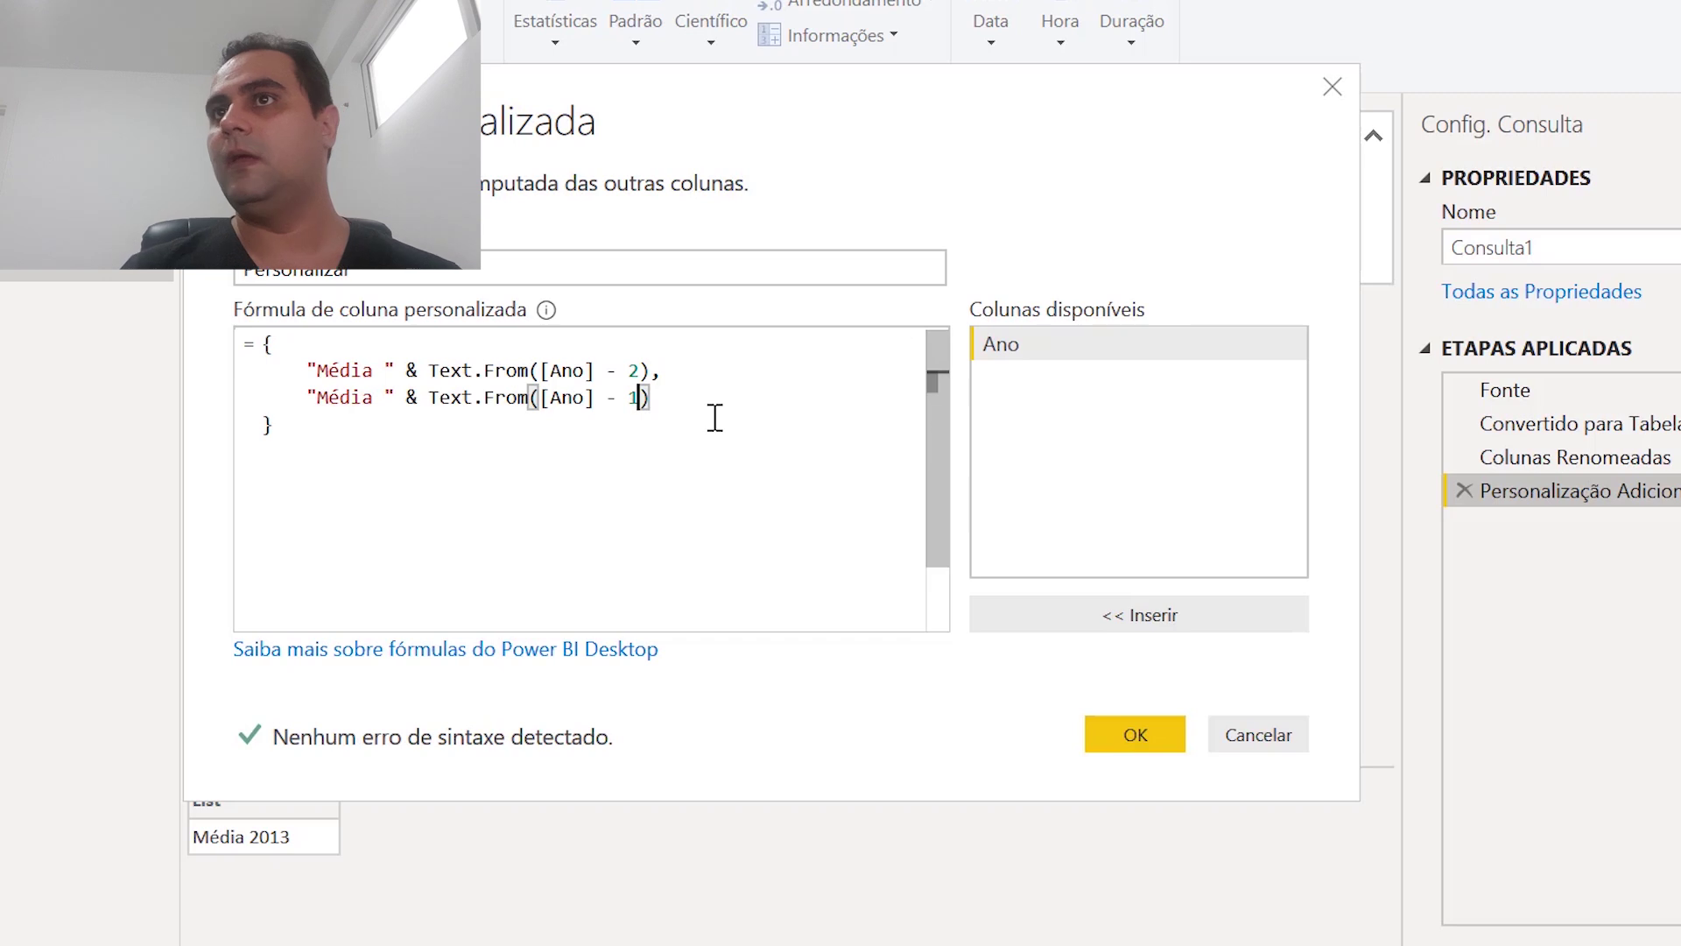
Add the twelve months "Janeiro" through "Dezembro" and a closing "Media" item to the Personalizar column's list formula.
type(",")
key("Return")
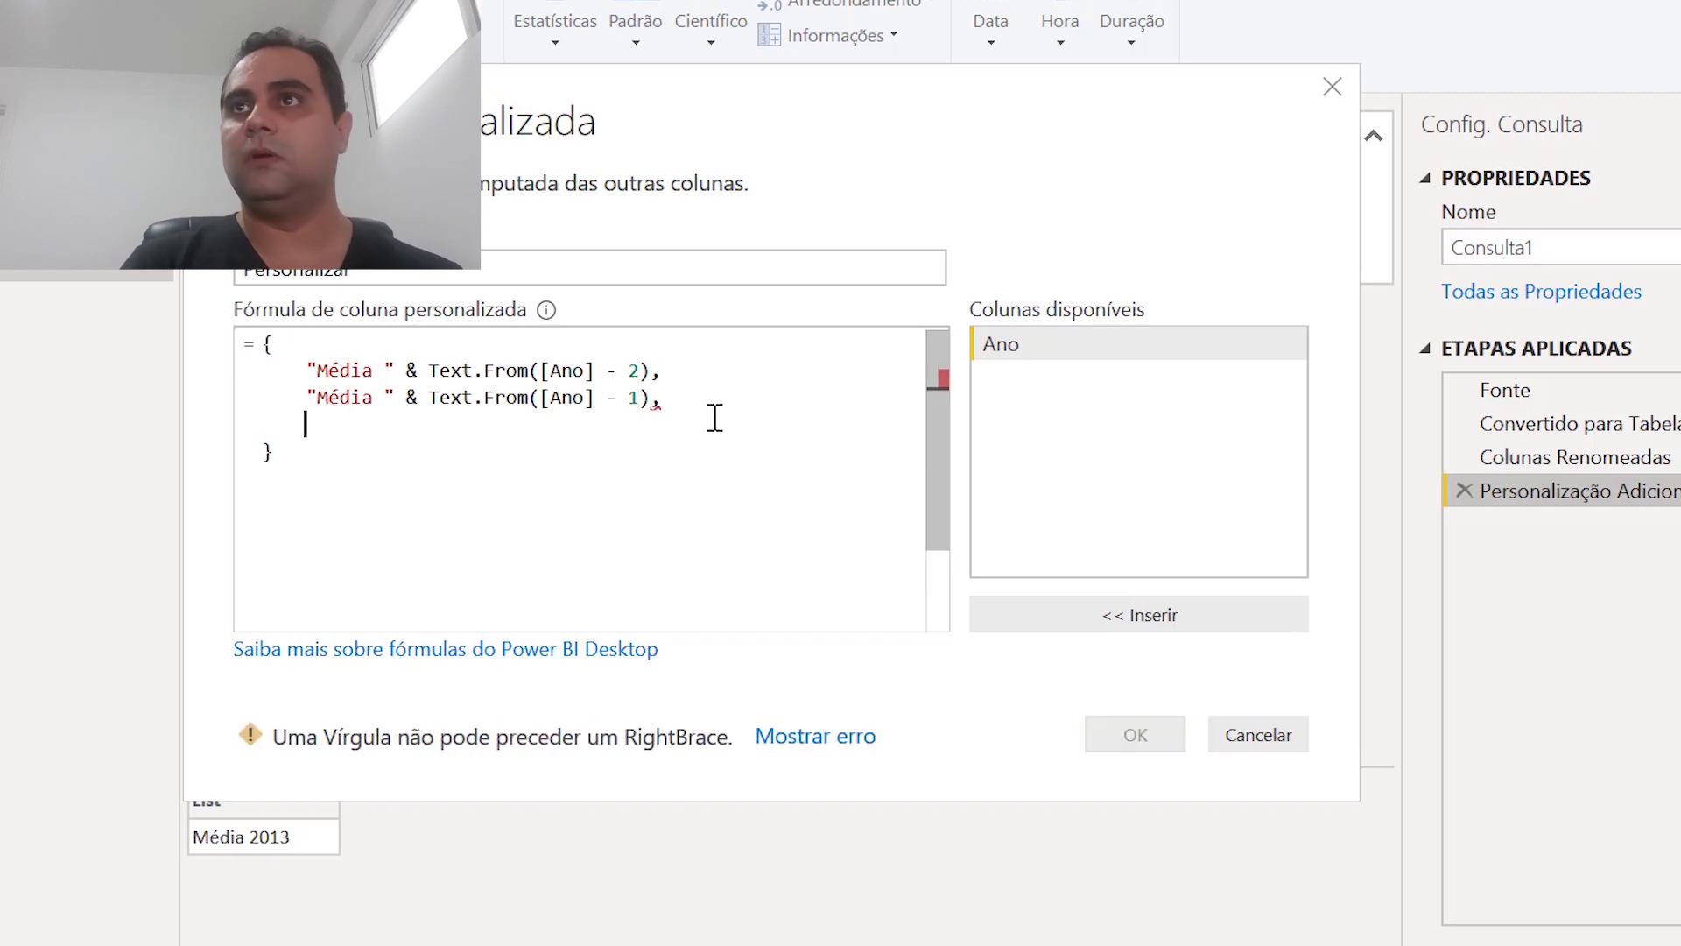
type("\"Janeiro")
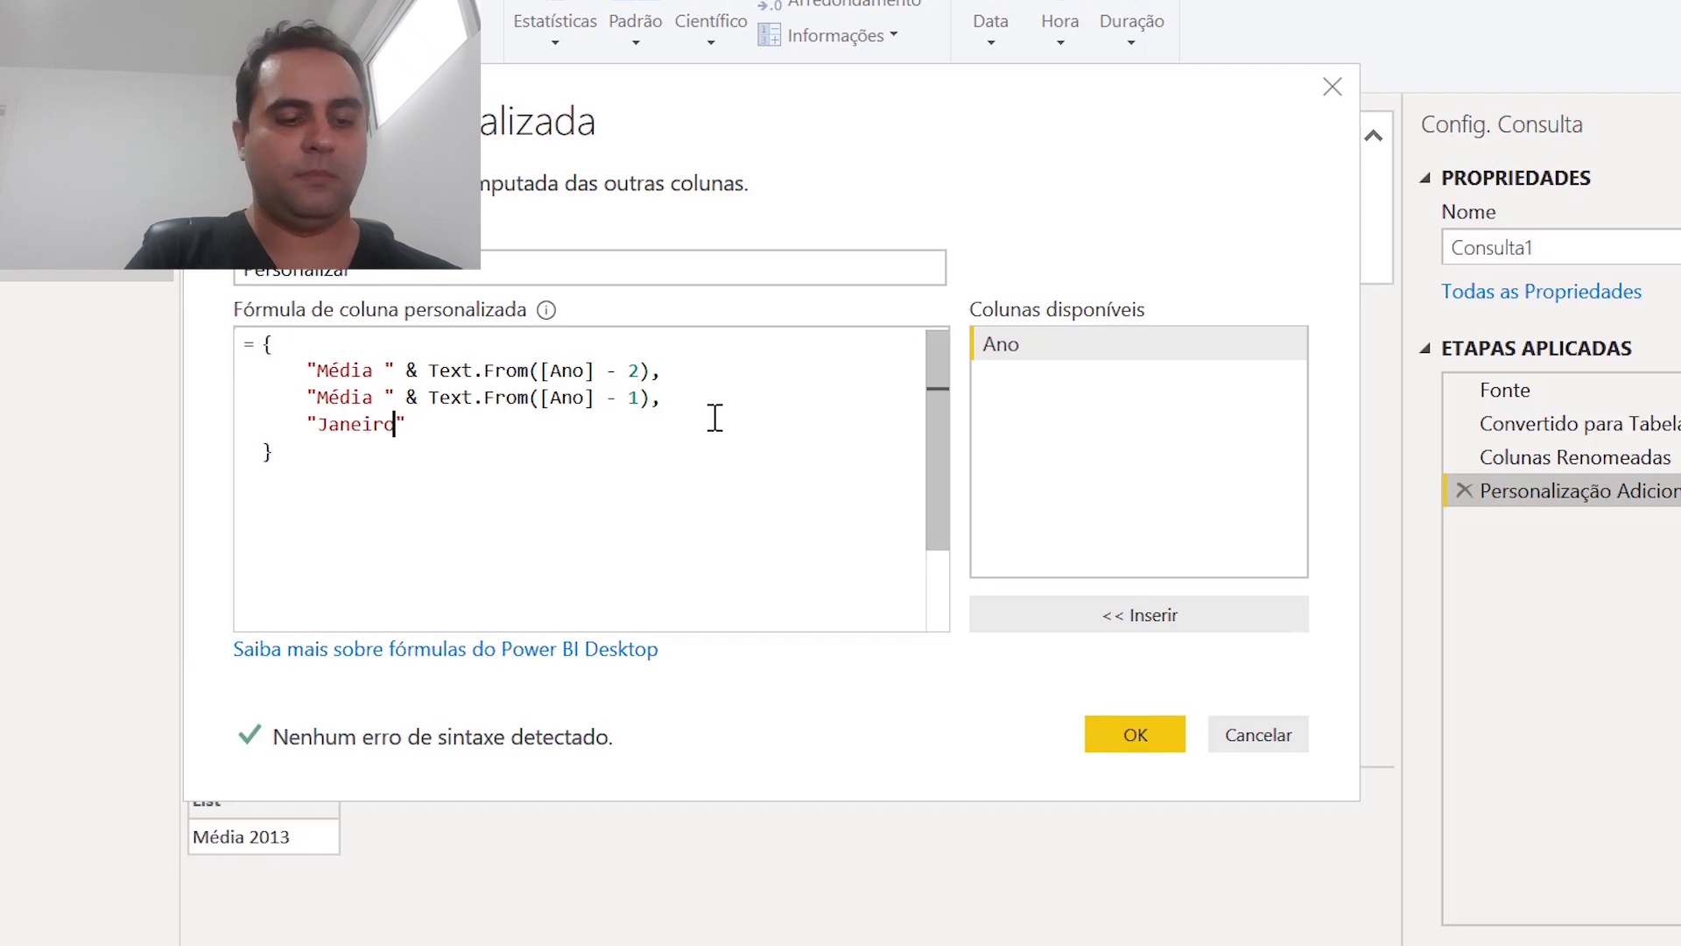
type("\", \"Fere")
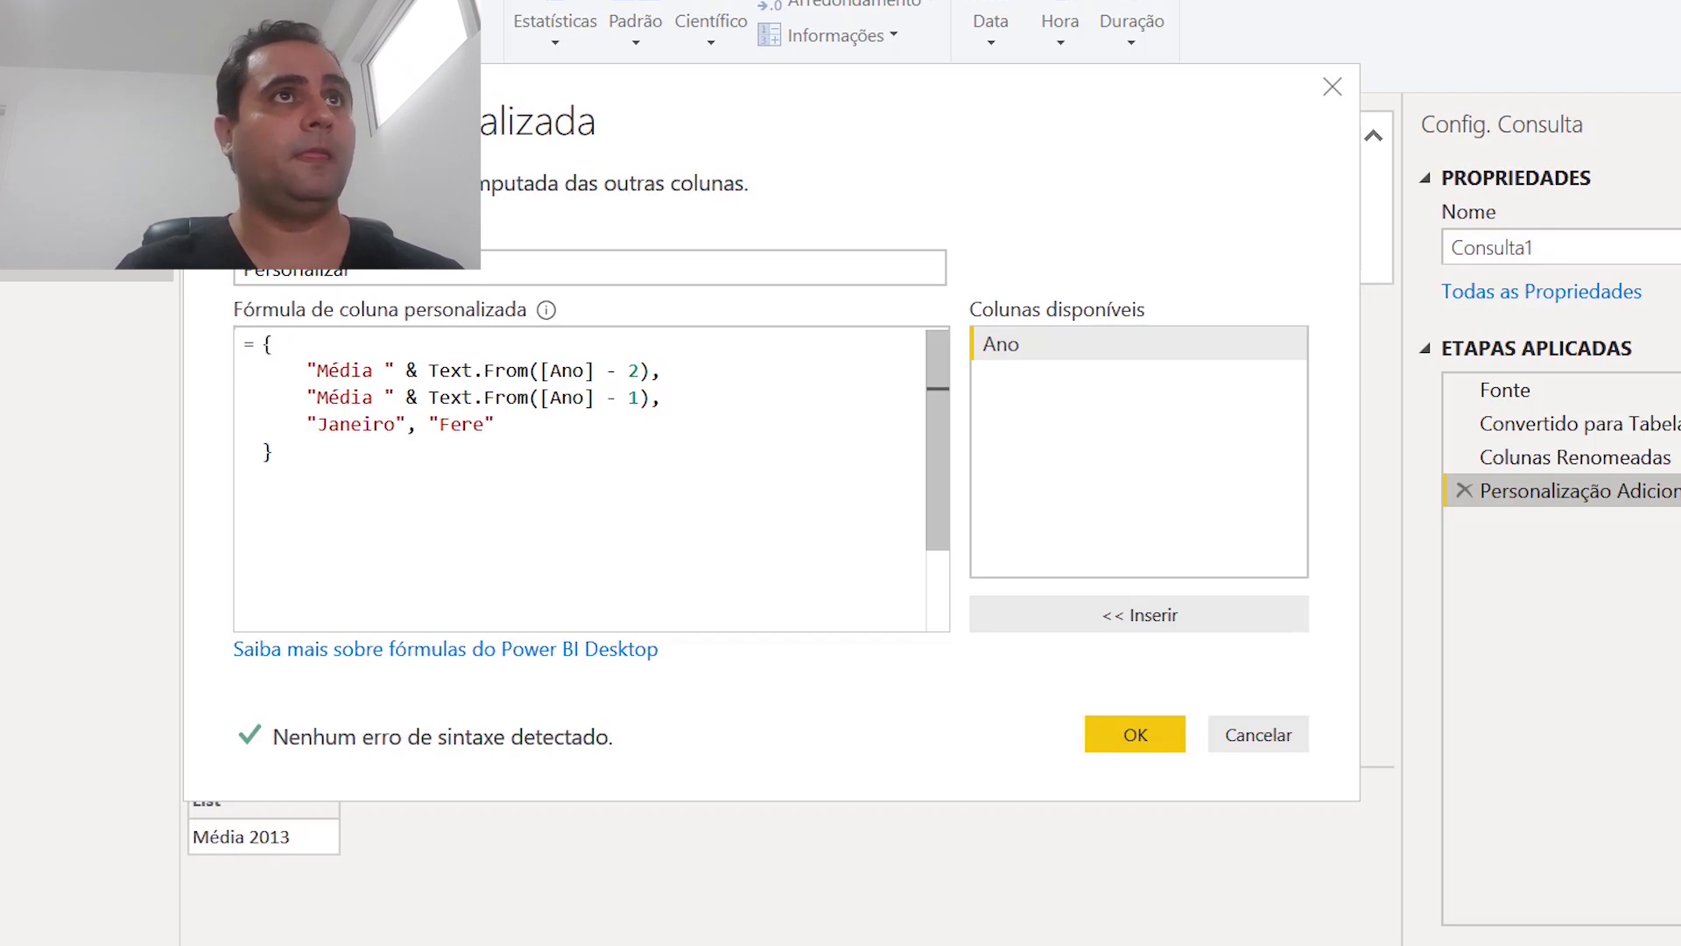
key("shift+Home")
type("\"Janeiro\", \"Fevereiro\", \"Março\", \"Abril\", \"Maio\", \"Junho\", \"Julho\", \"Agosto\", \"Setembro\", \"Outubro\", \"Novembro\", \"Dezembro\",")
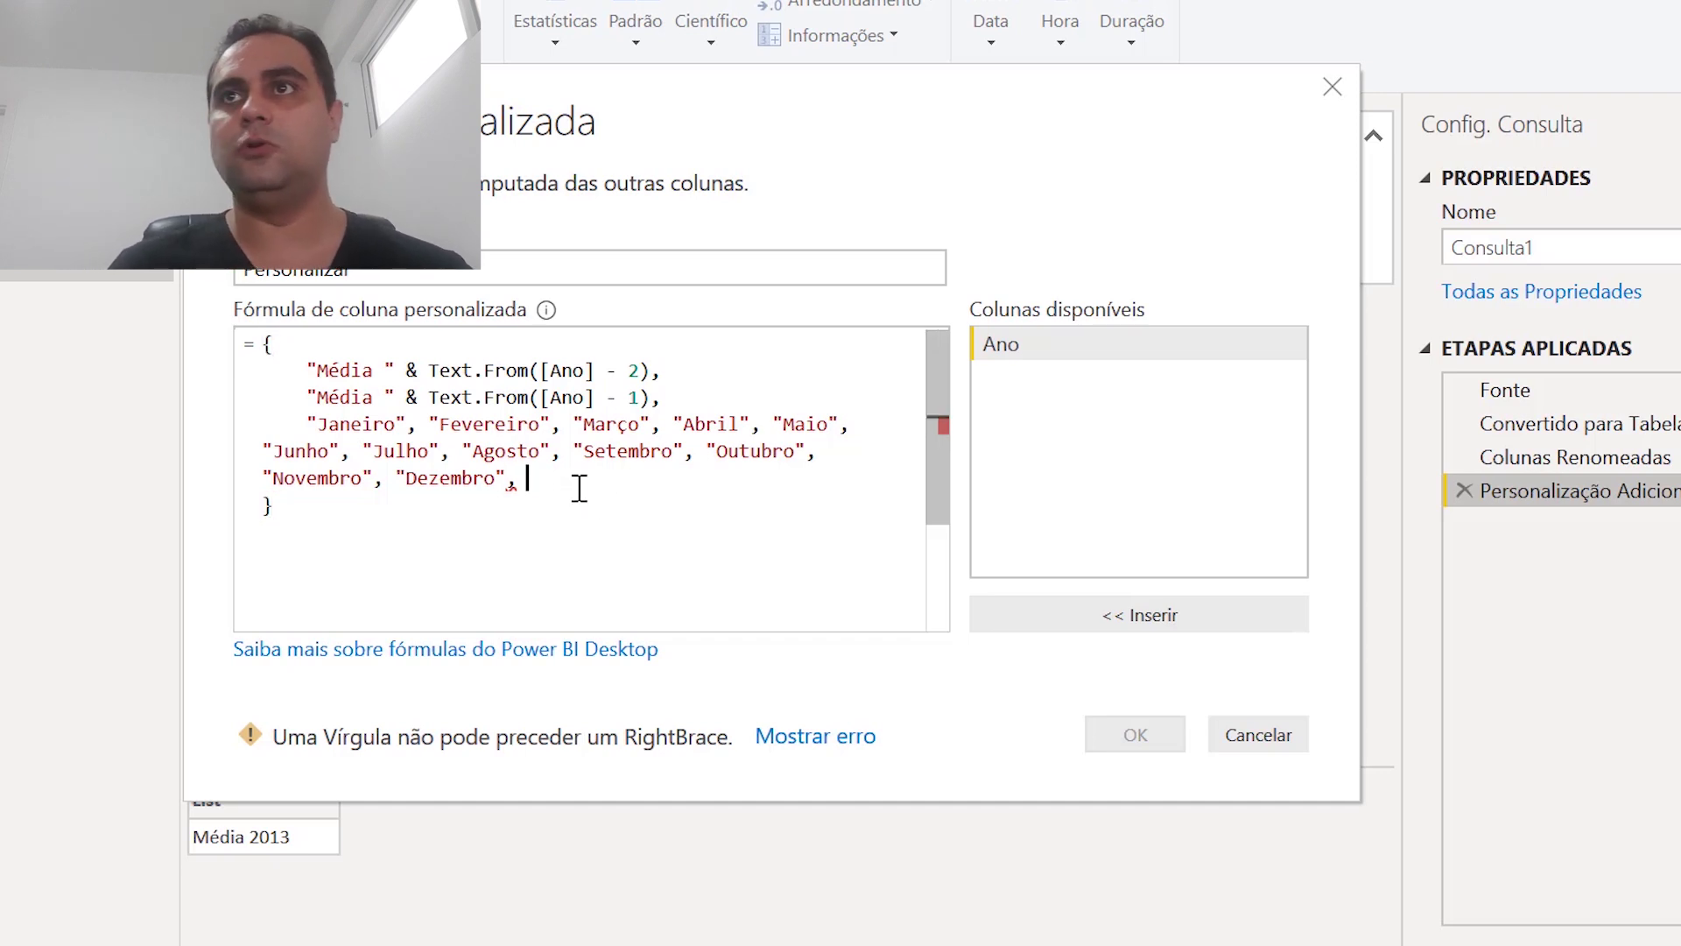
type("\"Media")
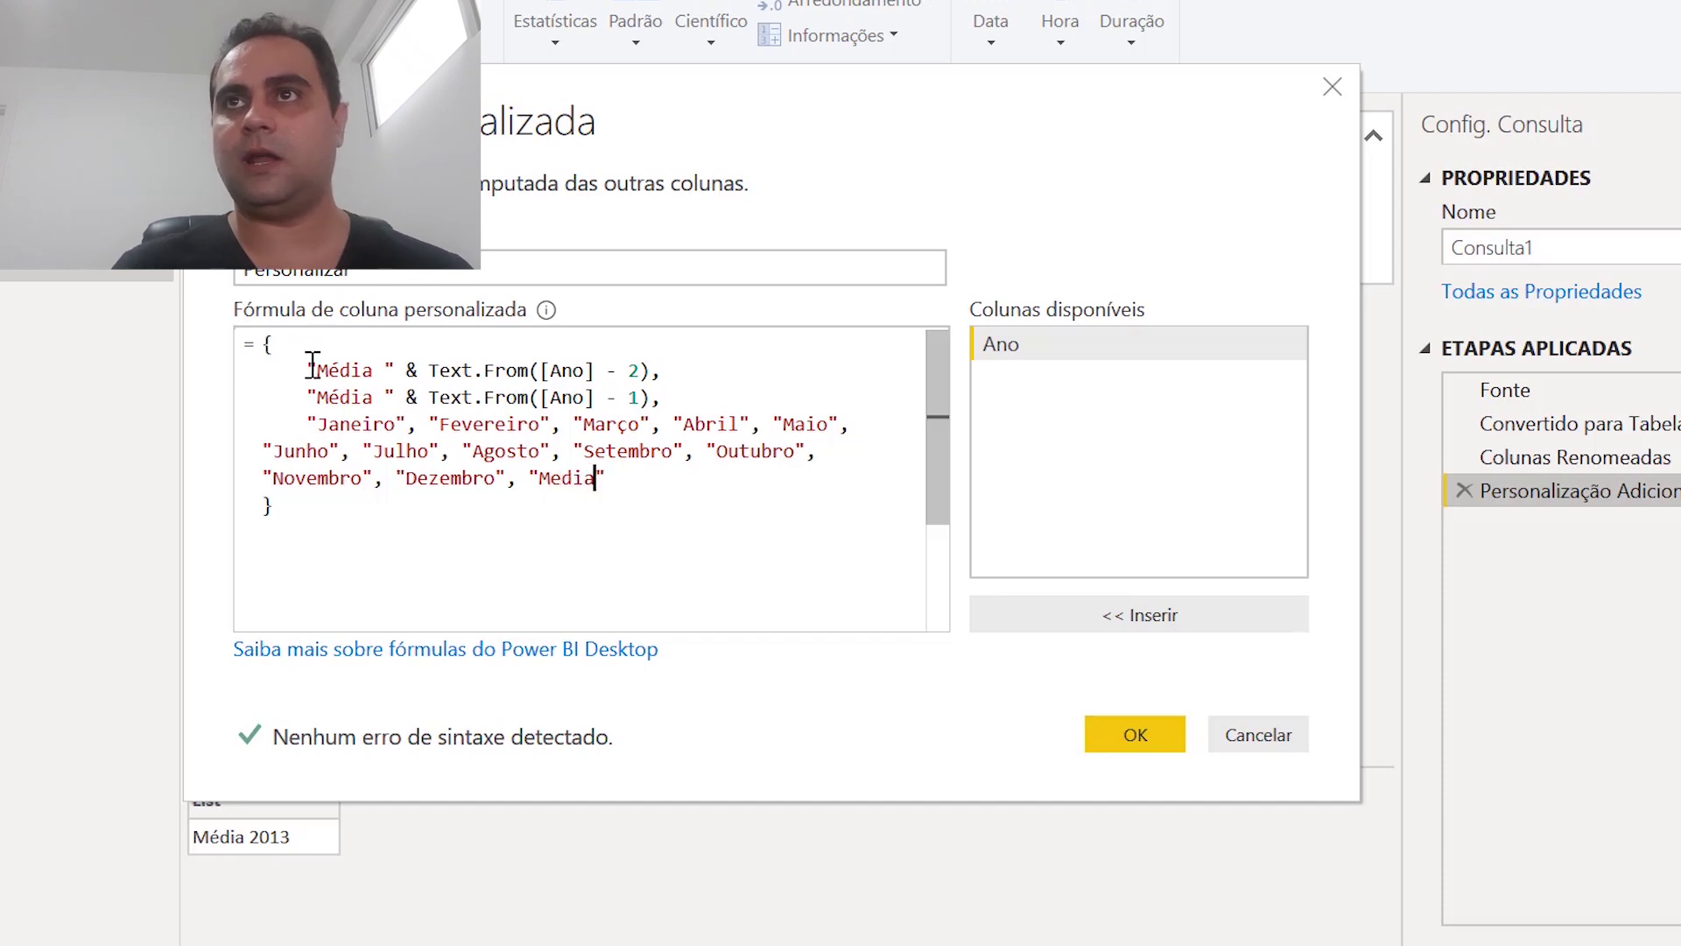
Change "Média " to the unaccented "Media " in both previous-year items and apply the custom column formula.
left_click(338, 371)
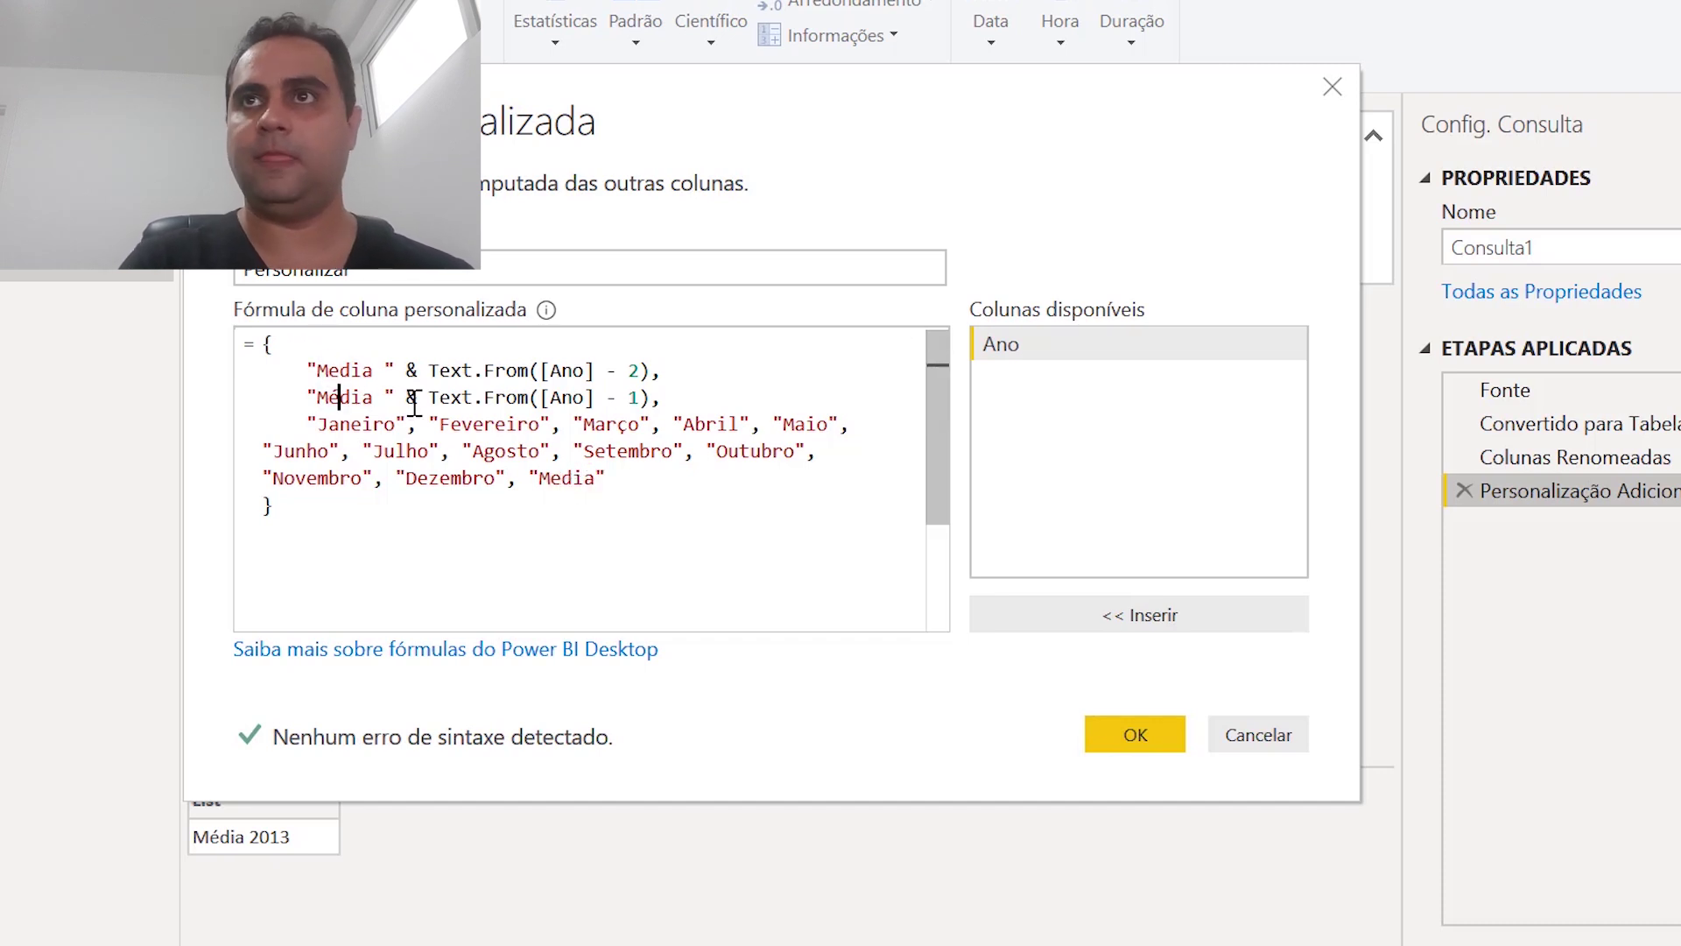
key("BackSpace")
type("e")
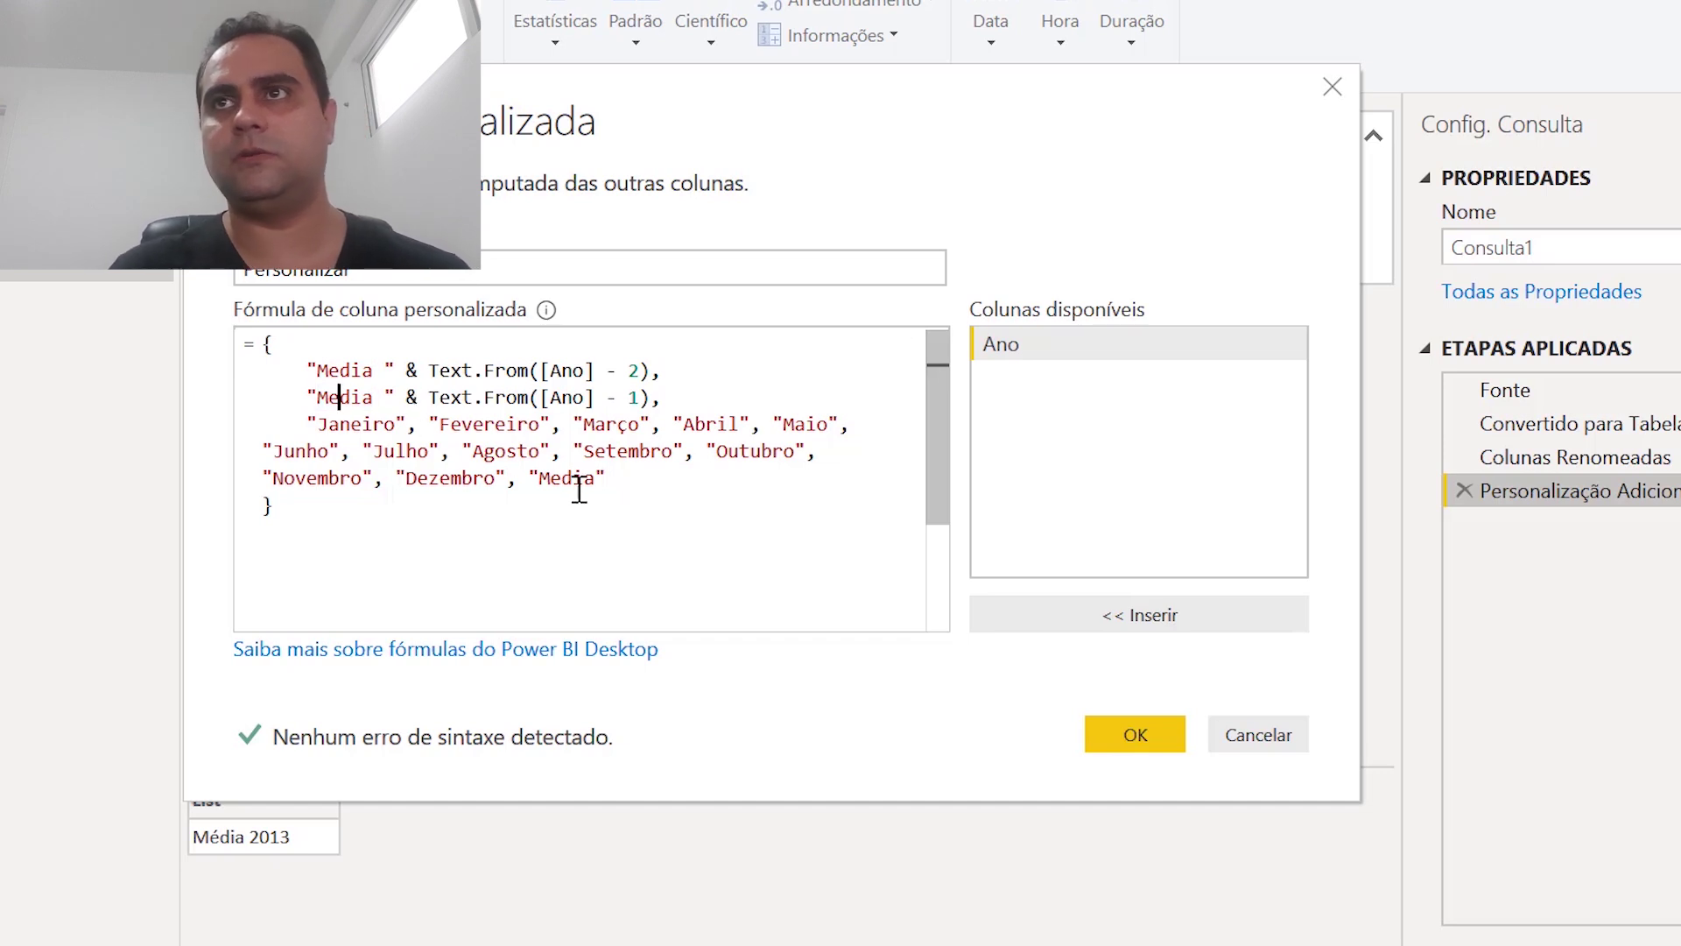
left_click(618, 480)
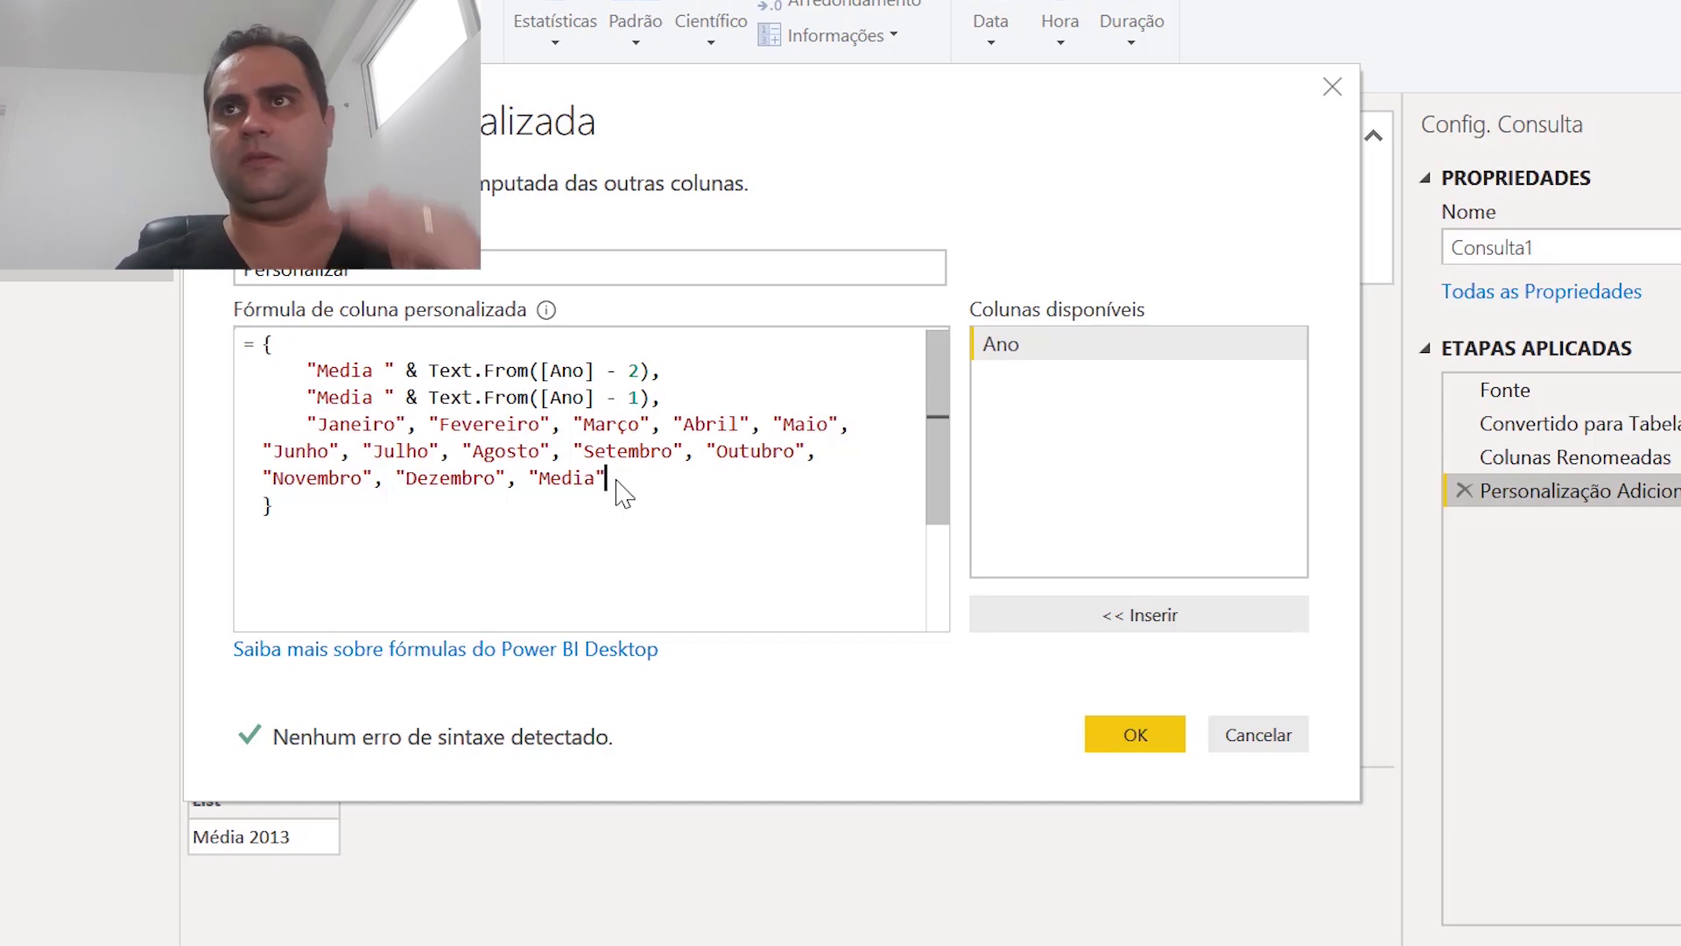
left_click(1112, 736)
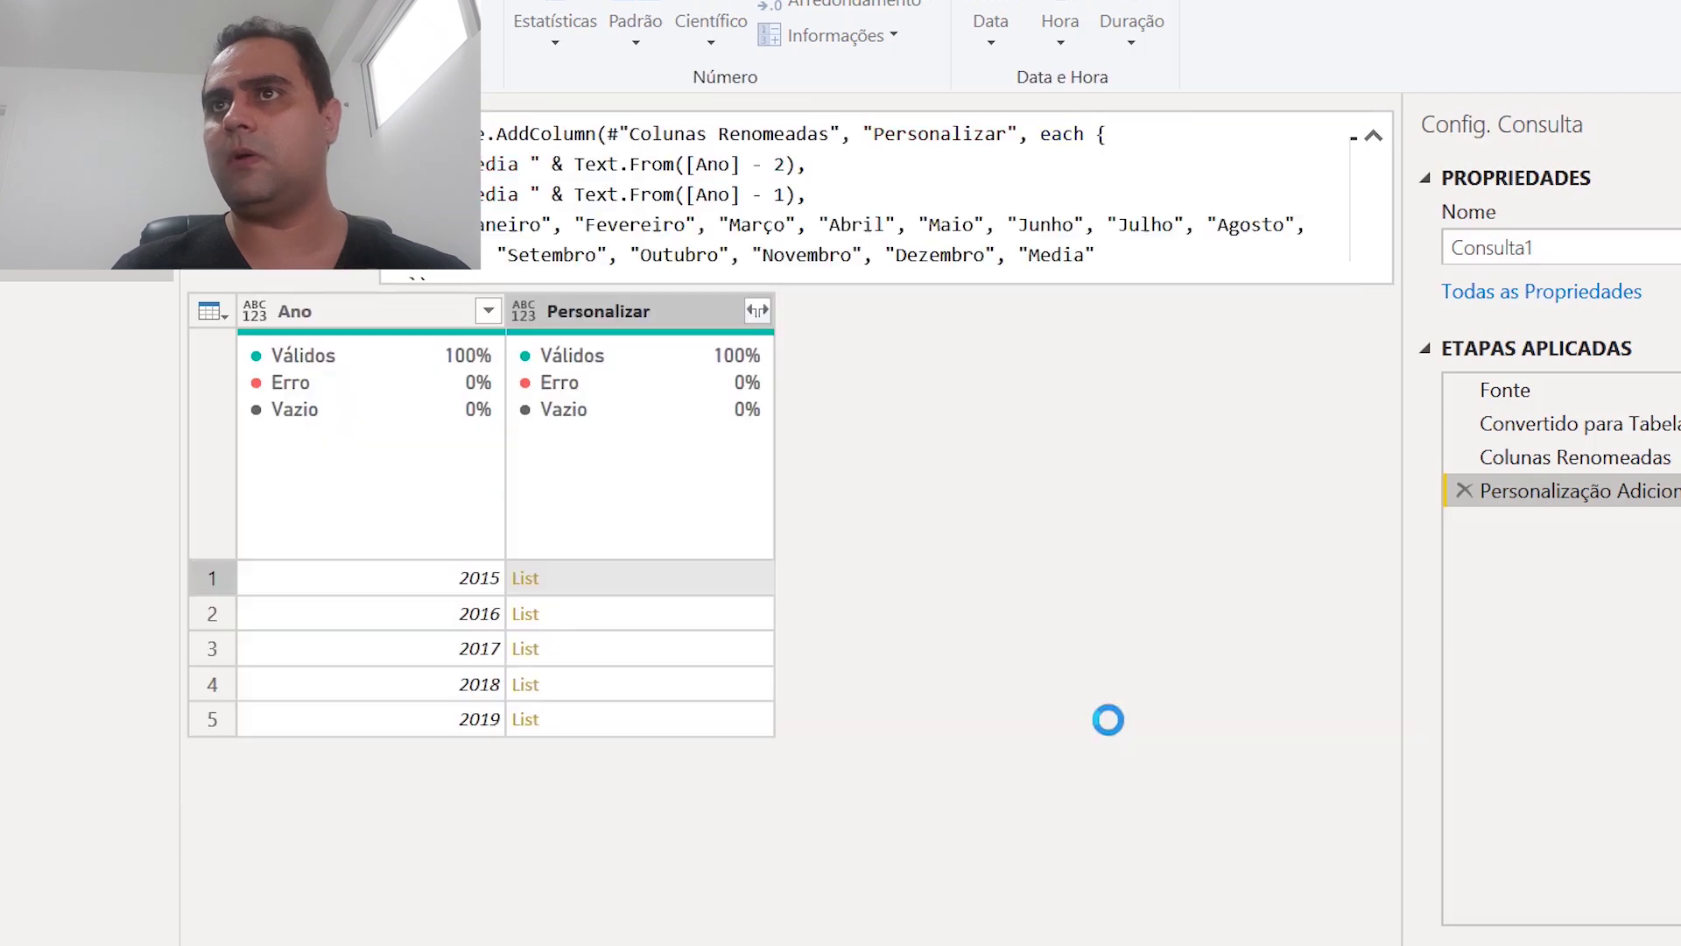
Inspect the list generated for 2016, and expand the Personalizar column's lists to new rows.
left_click(638, 613)
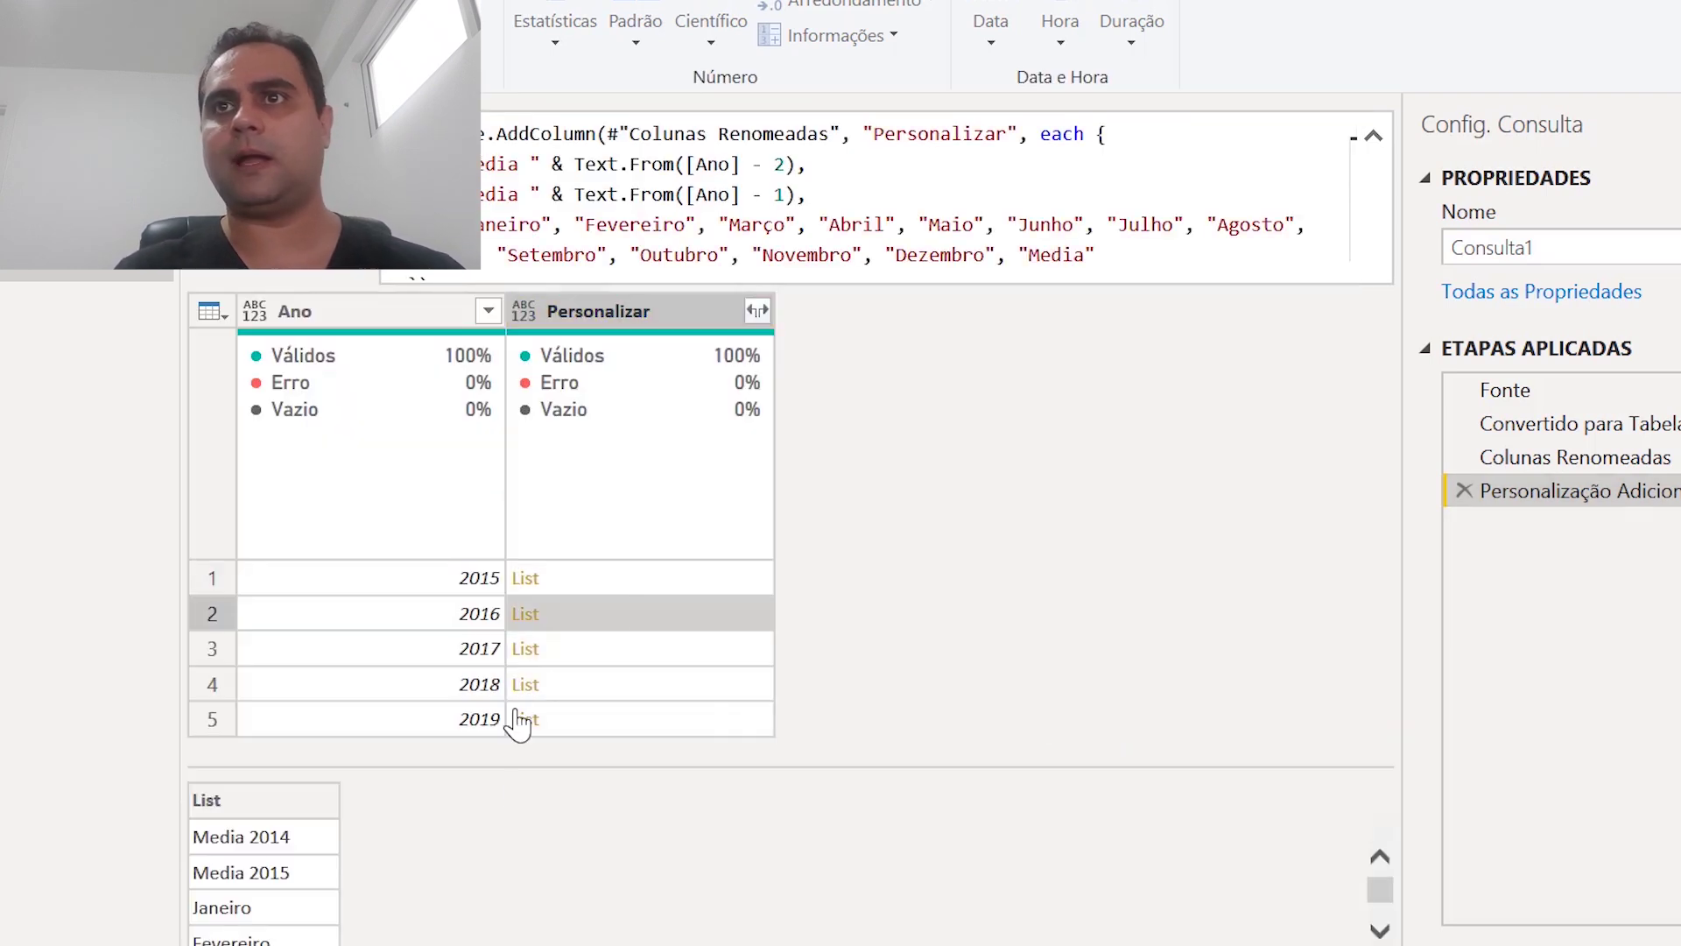
left_click_drag(663, 767, 658, 682)
left_click_drag(1371, 844, 1375, 902)
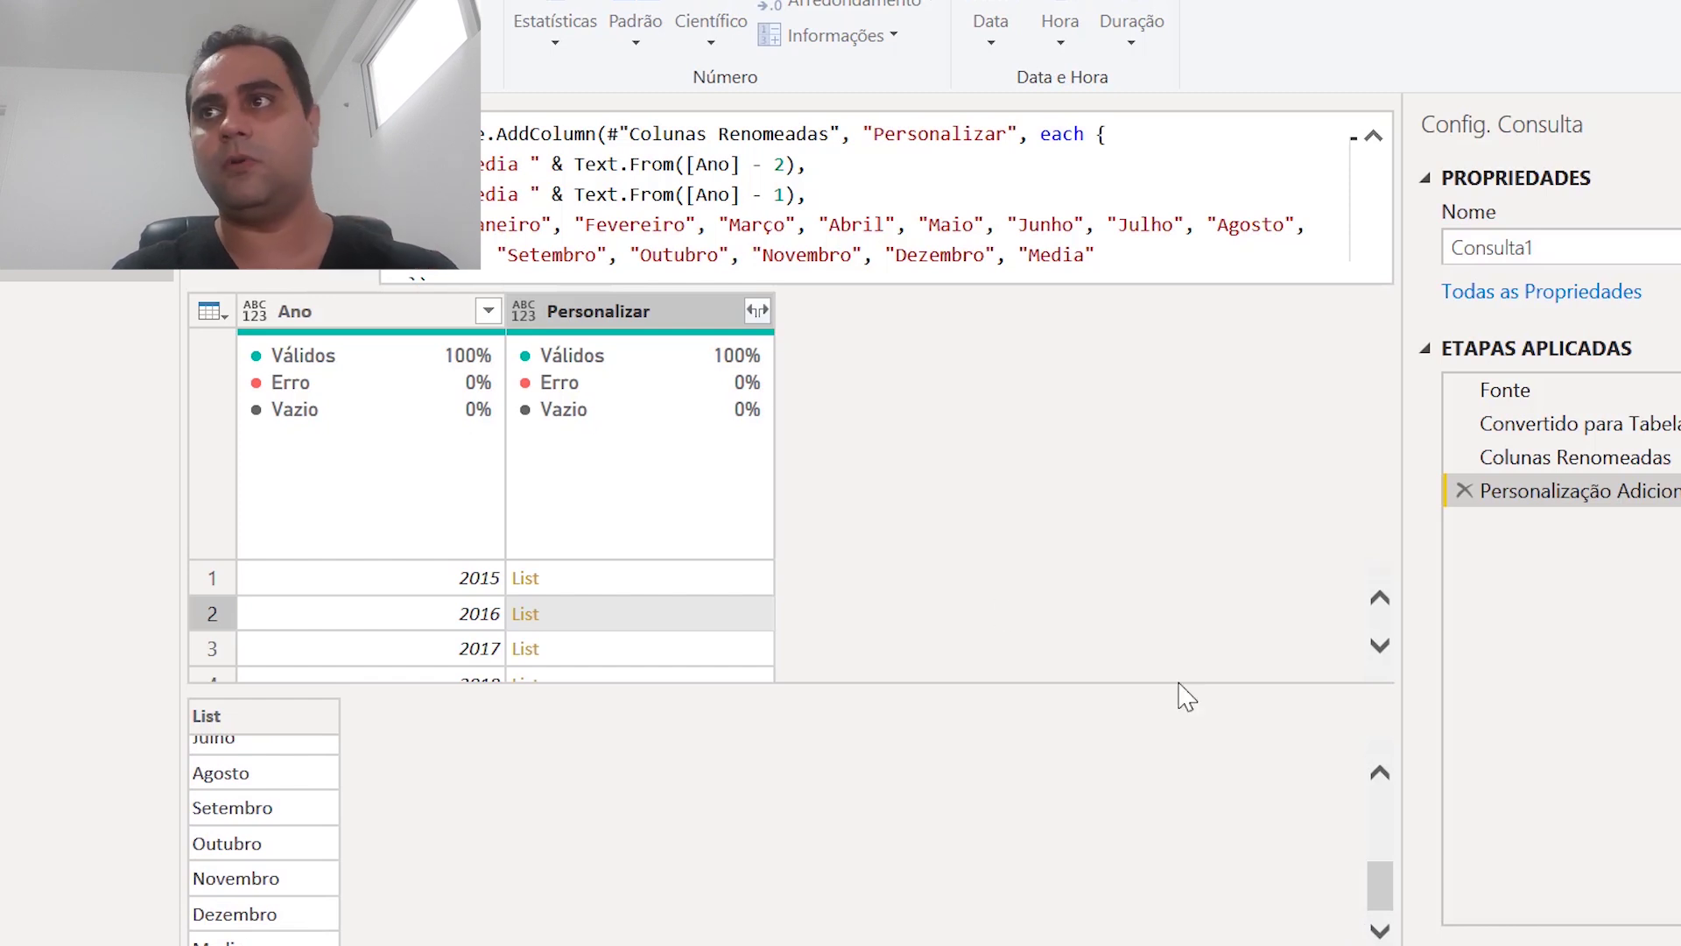
left_click_drag(1143, 689, 1126, 780)
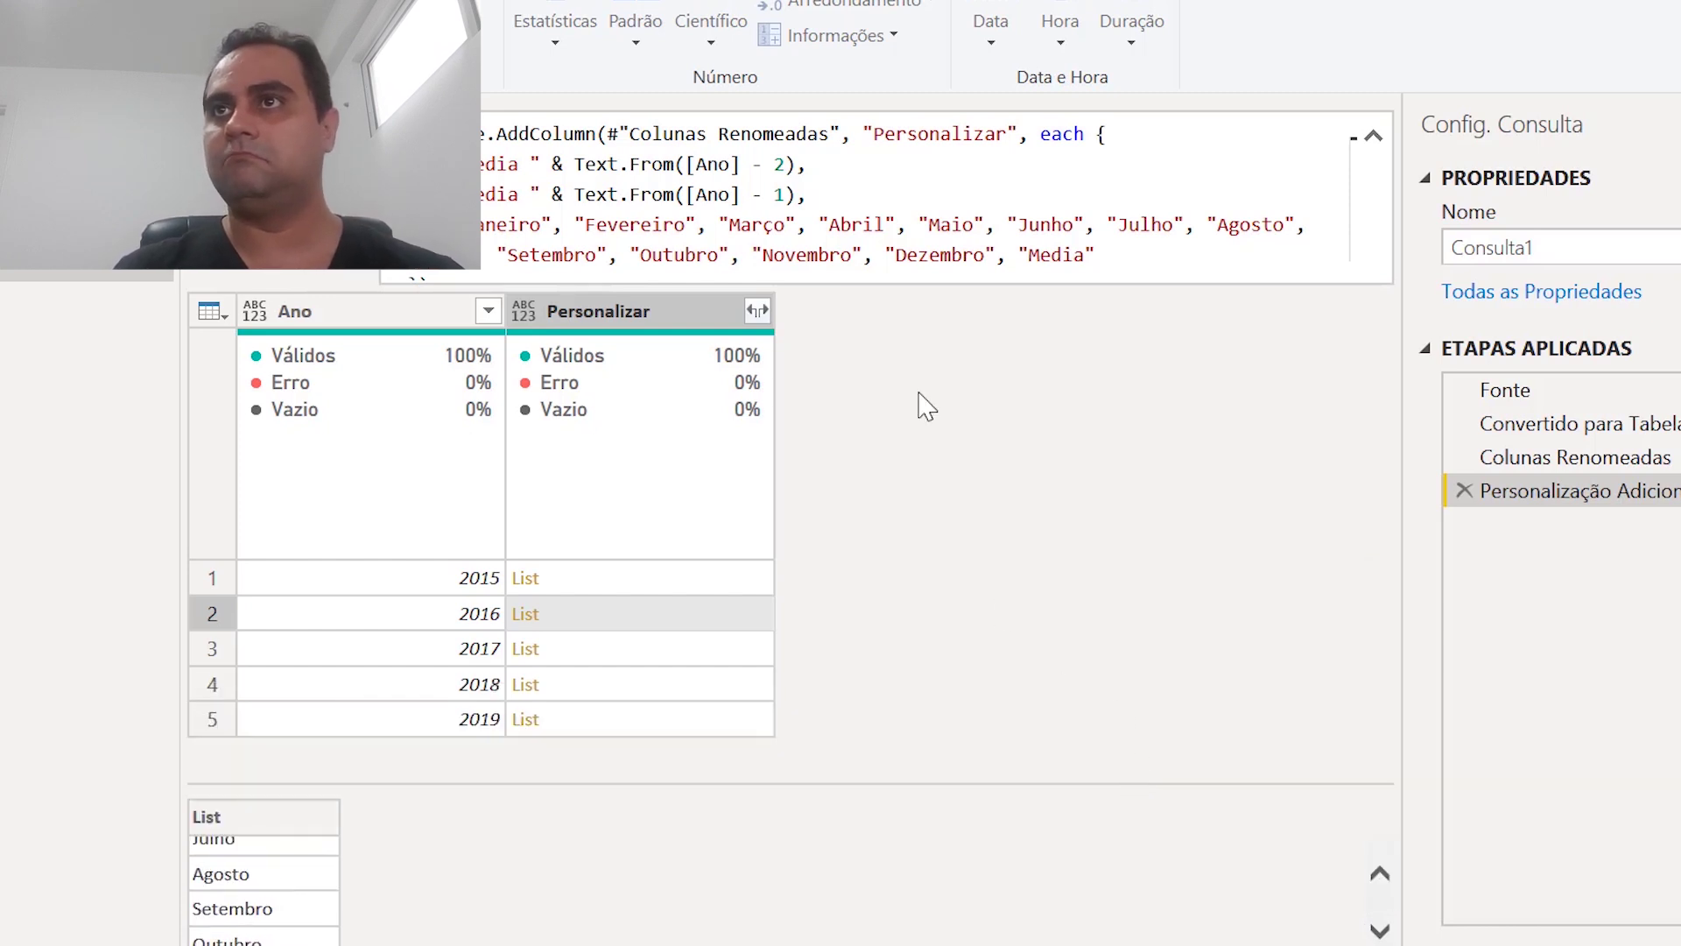
left_click(746, 317)
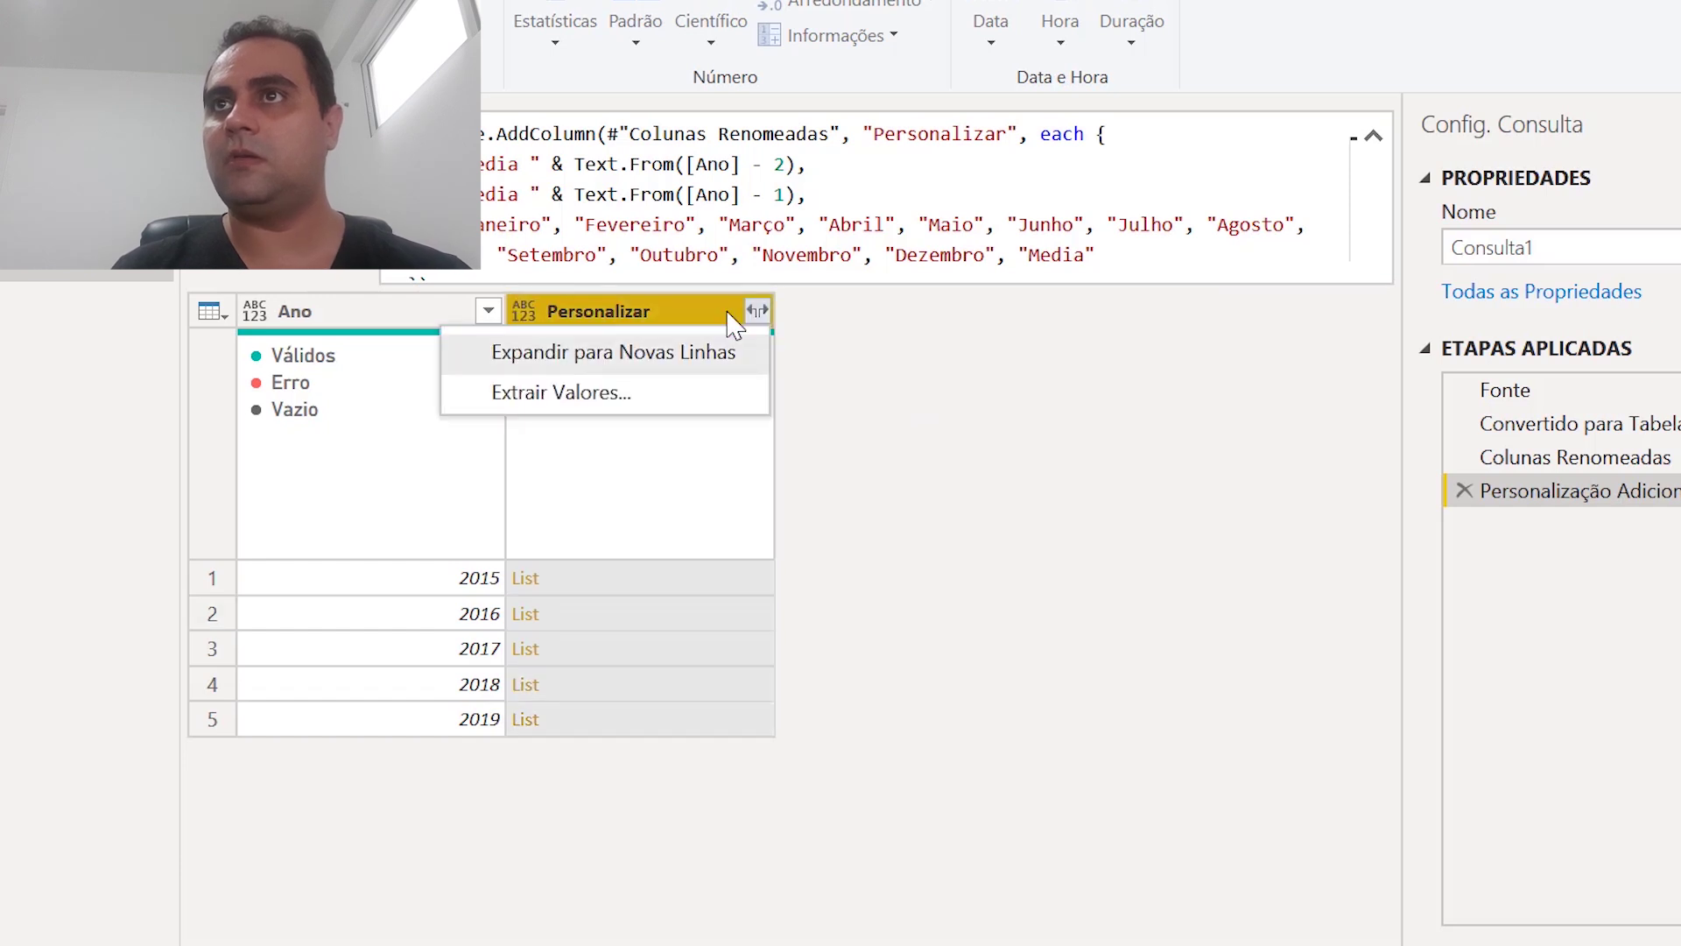
left_click(628, 354)
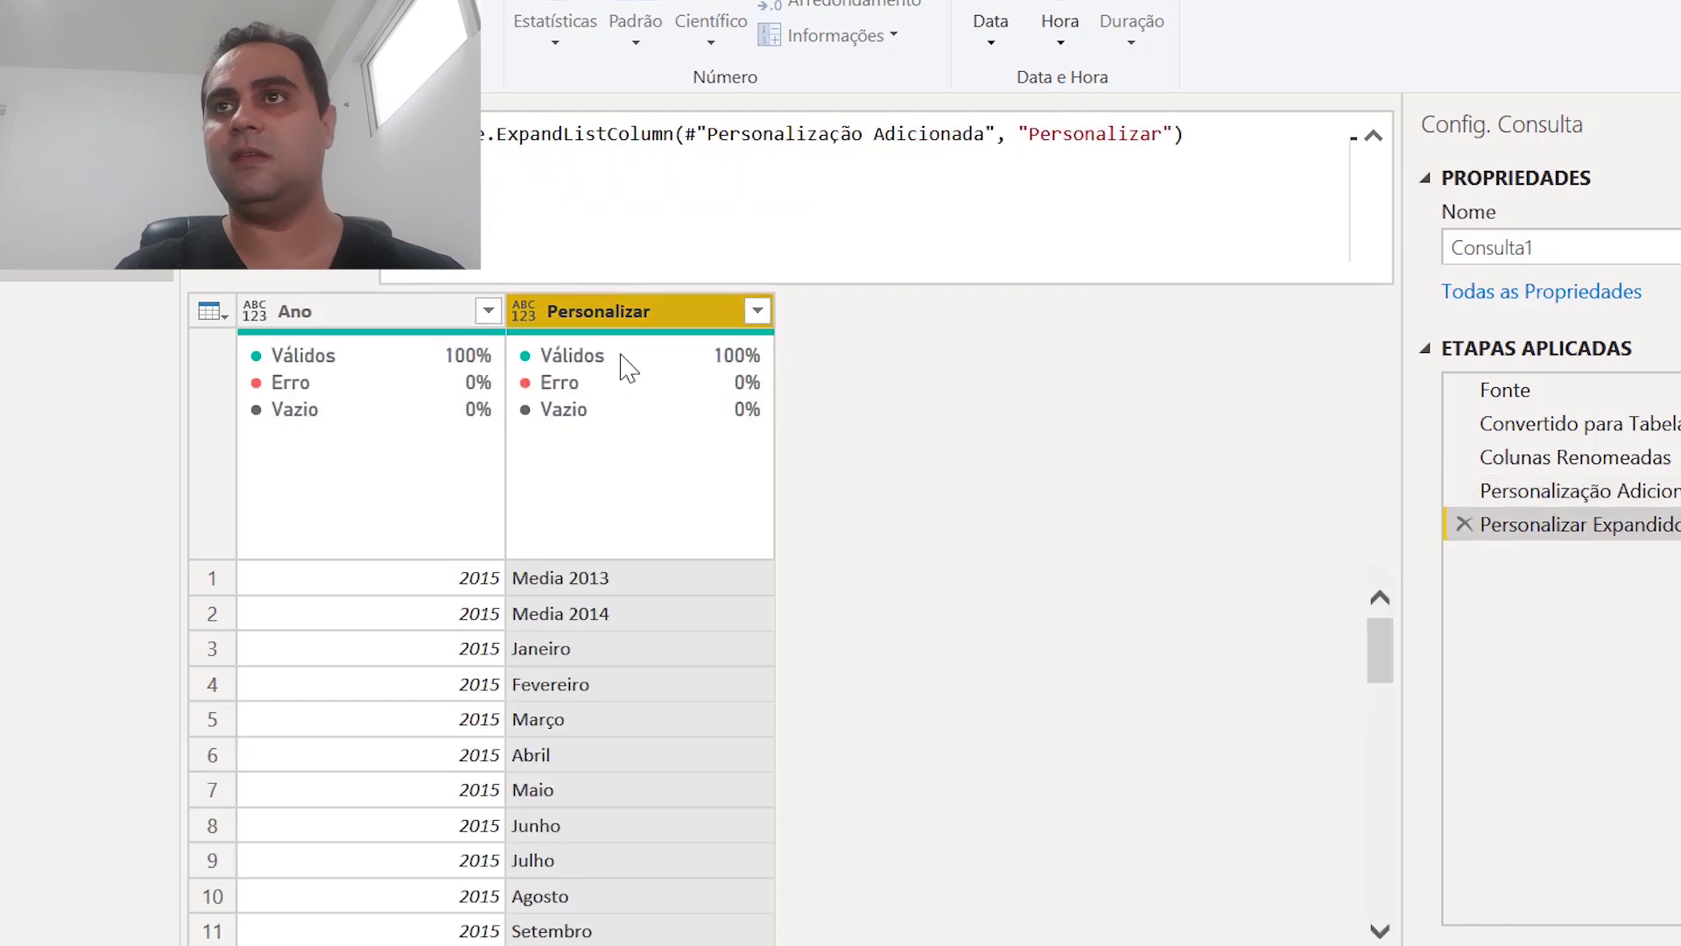
Rename the Personalizar column to EixoPersonalizado.
double_click(598, 322)
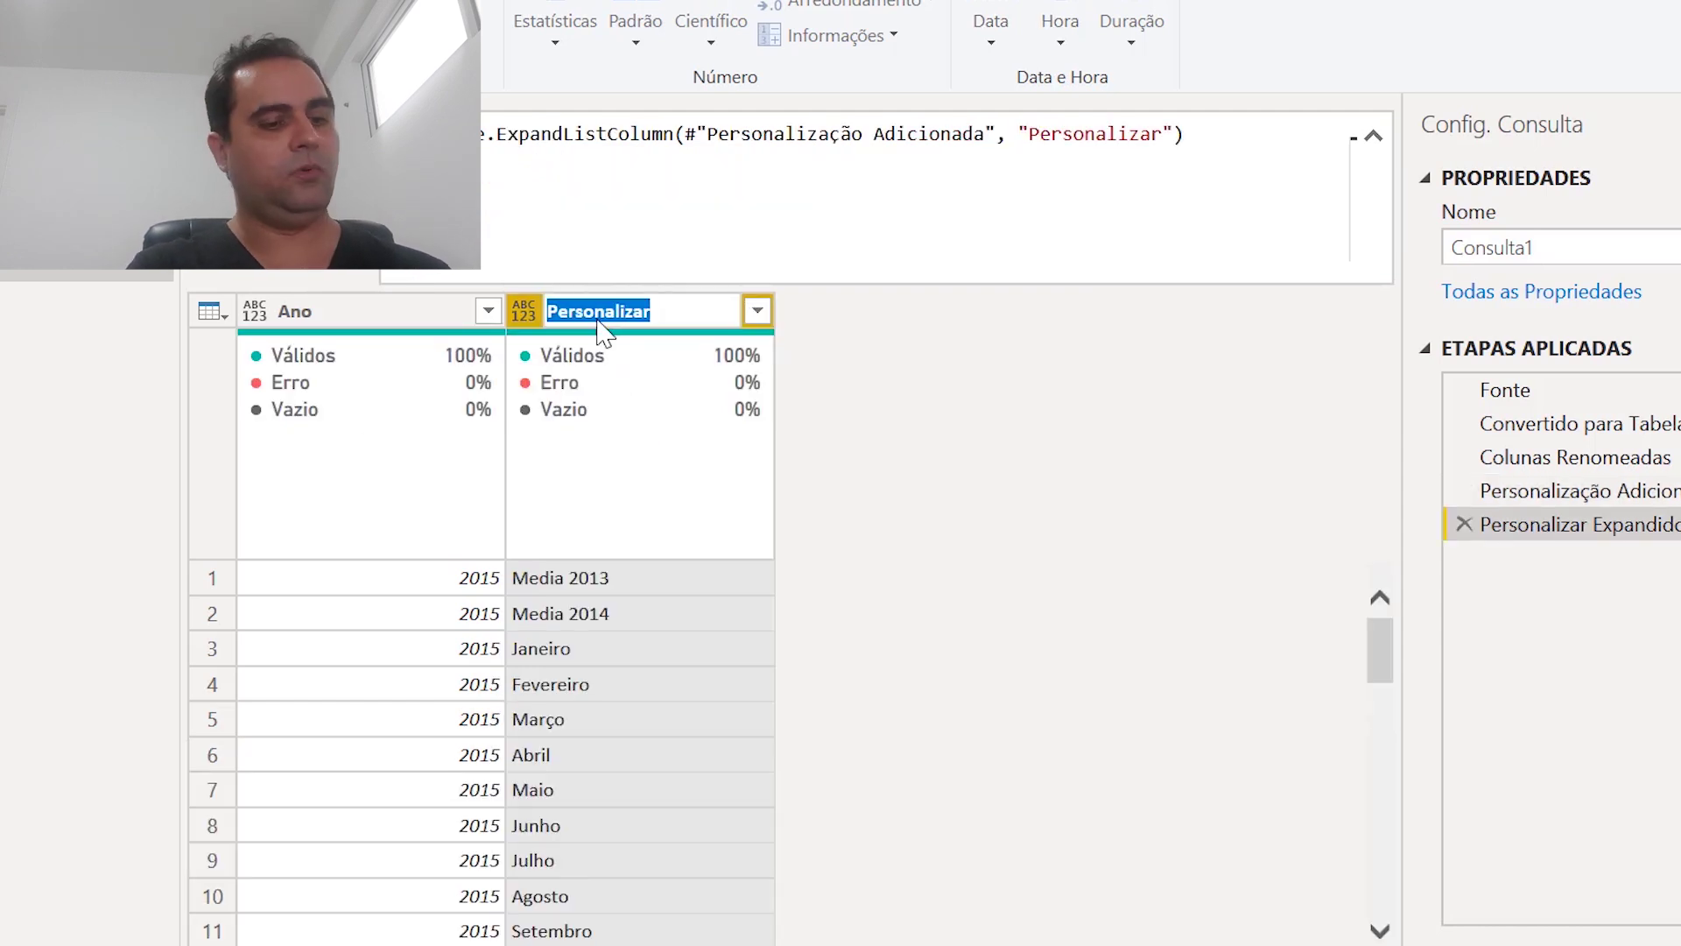
type("Ed")
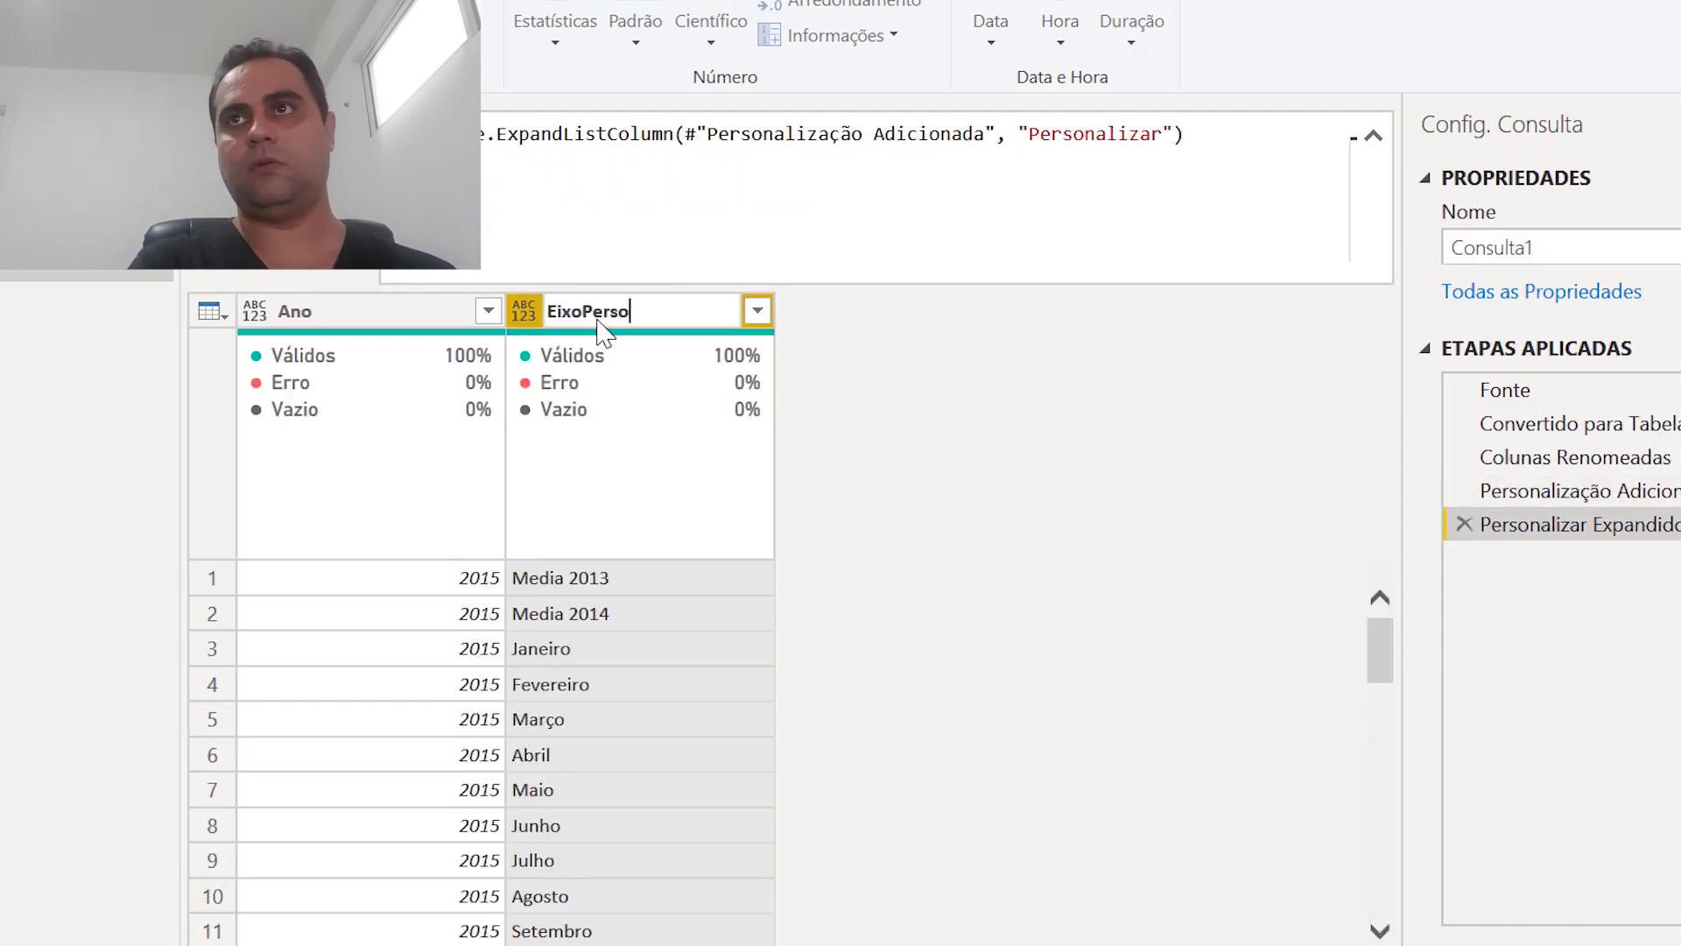
key("Return")
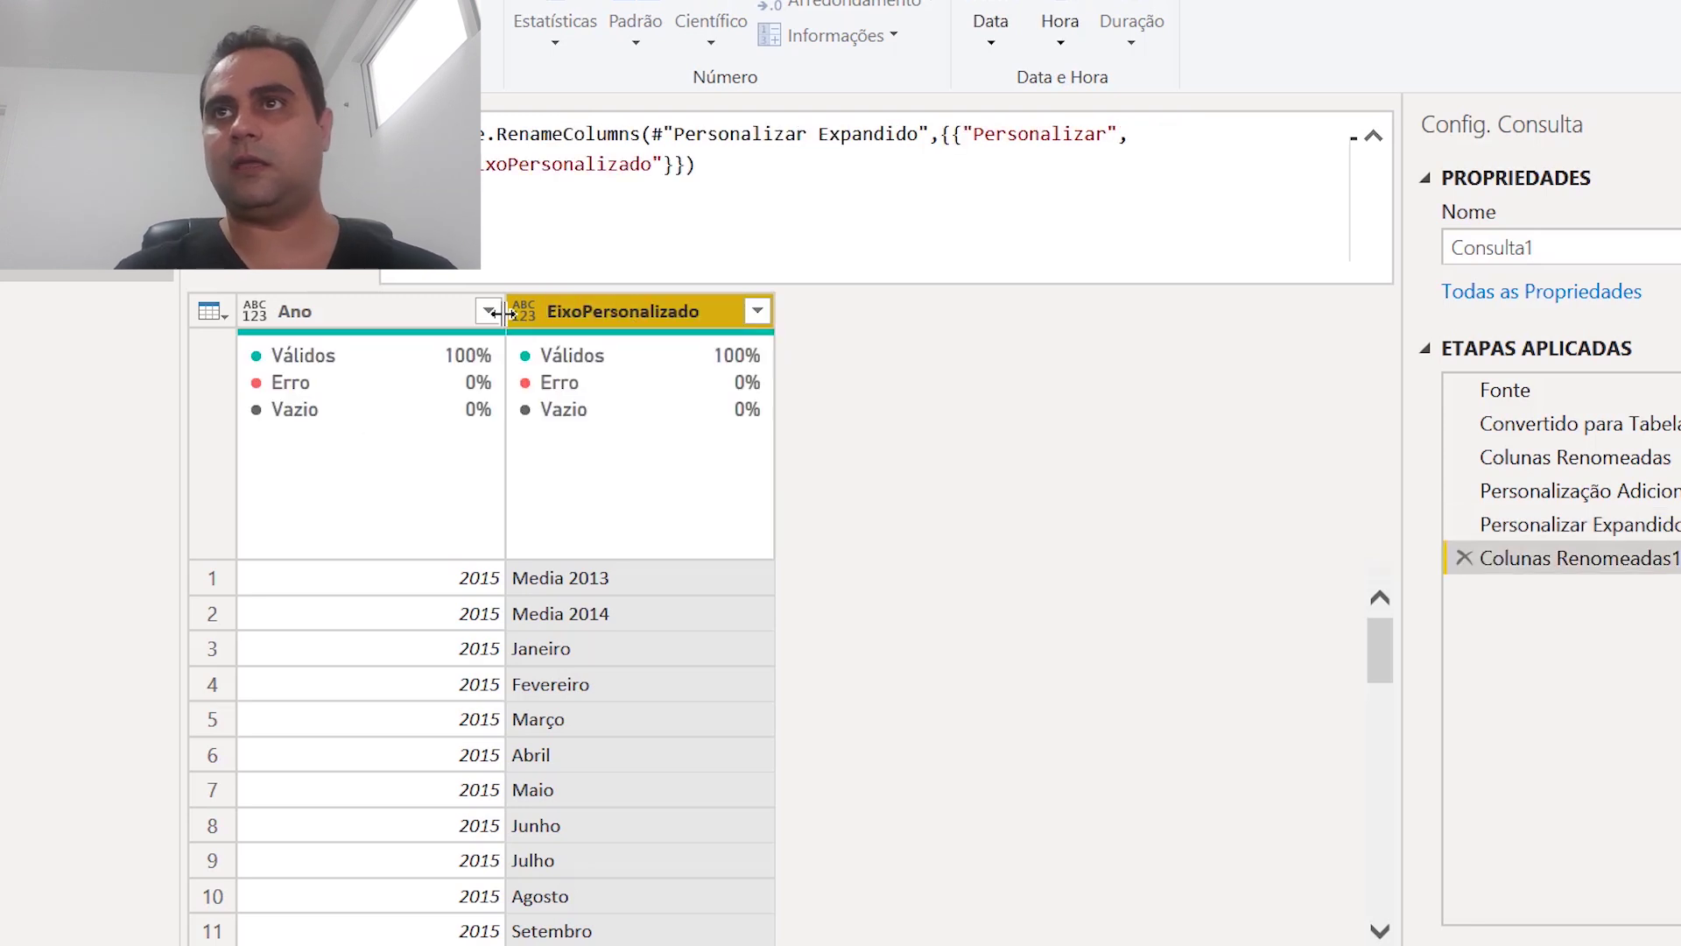
Set the data type of EixoPersonalizado to Texto and of Ano to Número Inteiro.
left_click(524, 315)
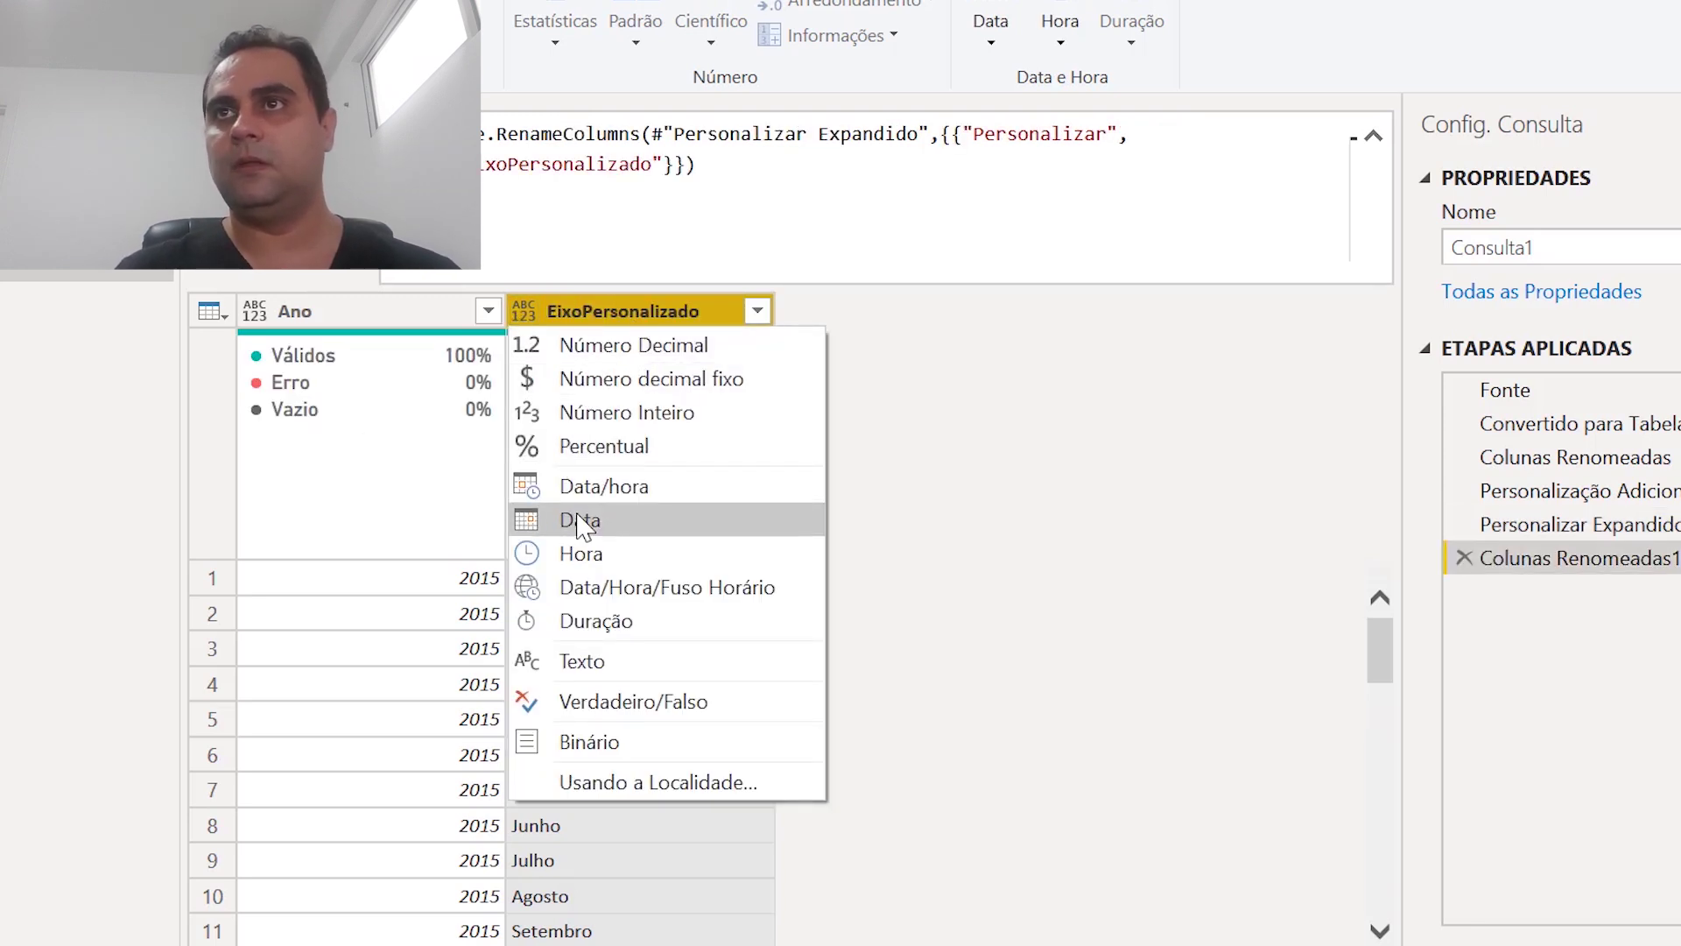
left_click(585, 662)
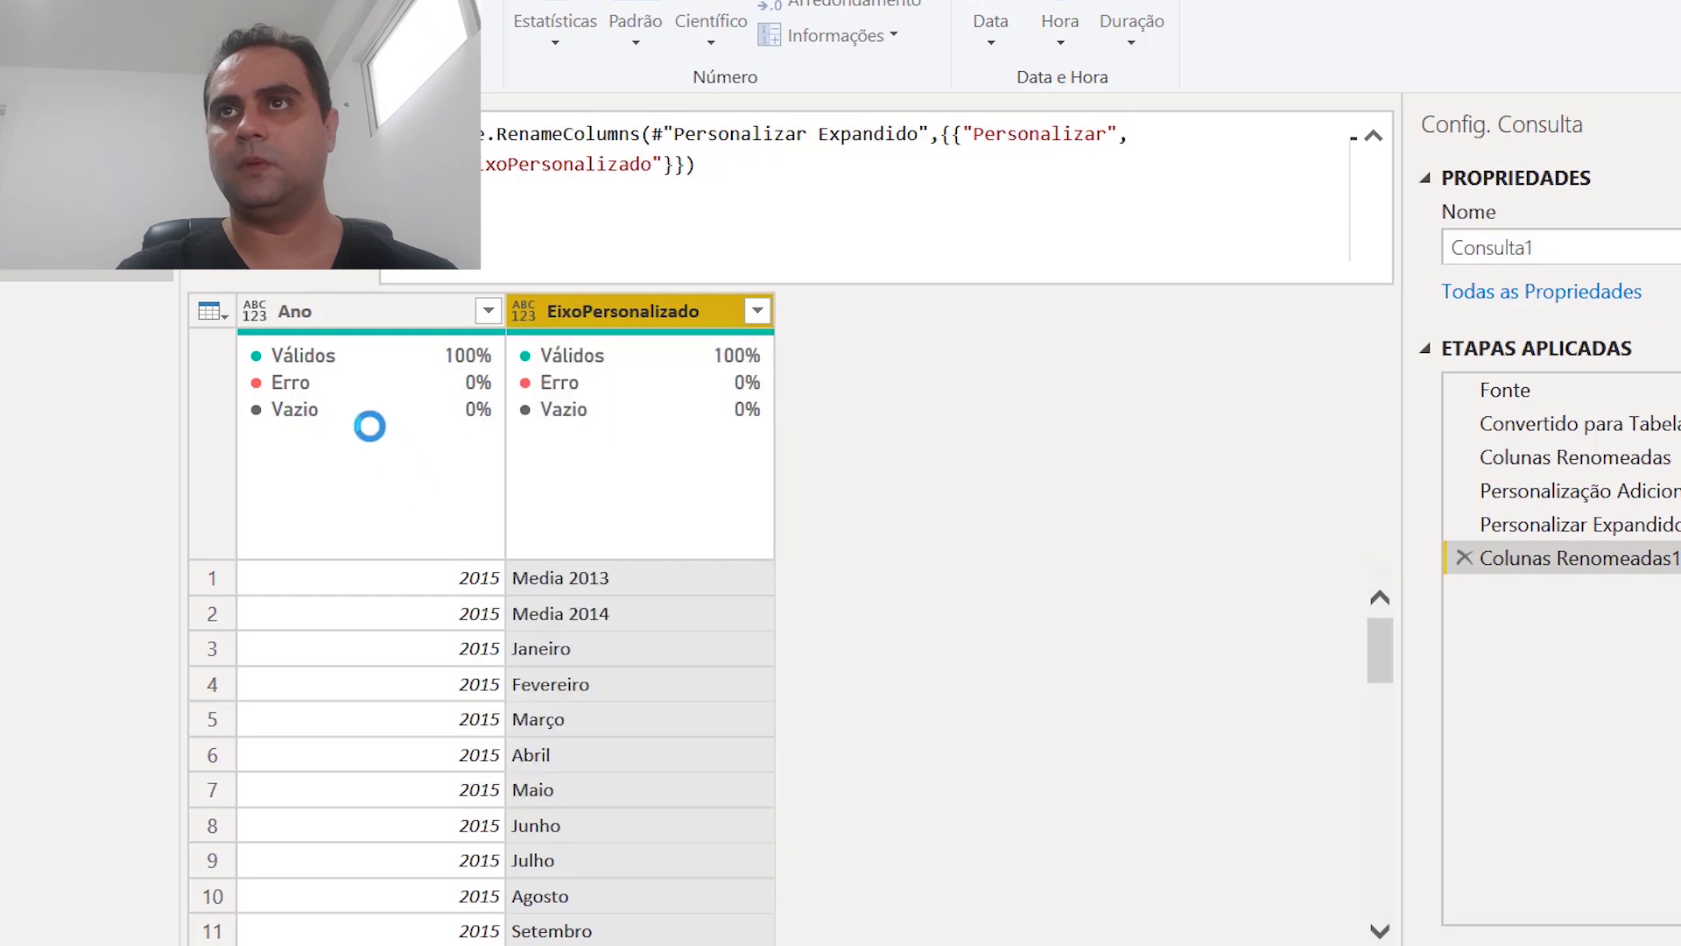
left_click(254, 311)
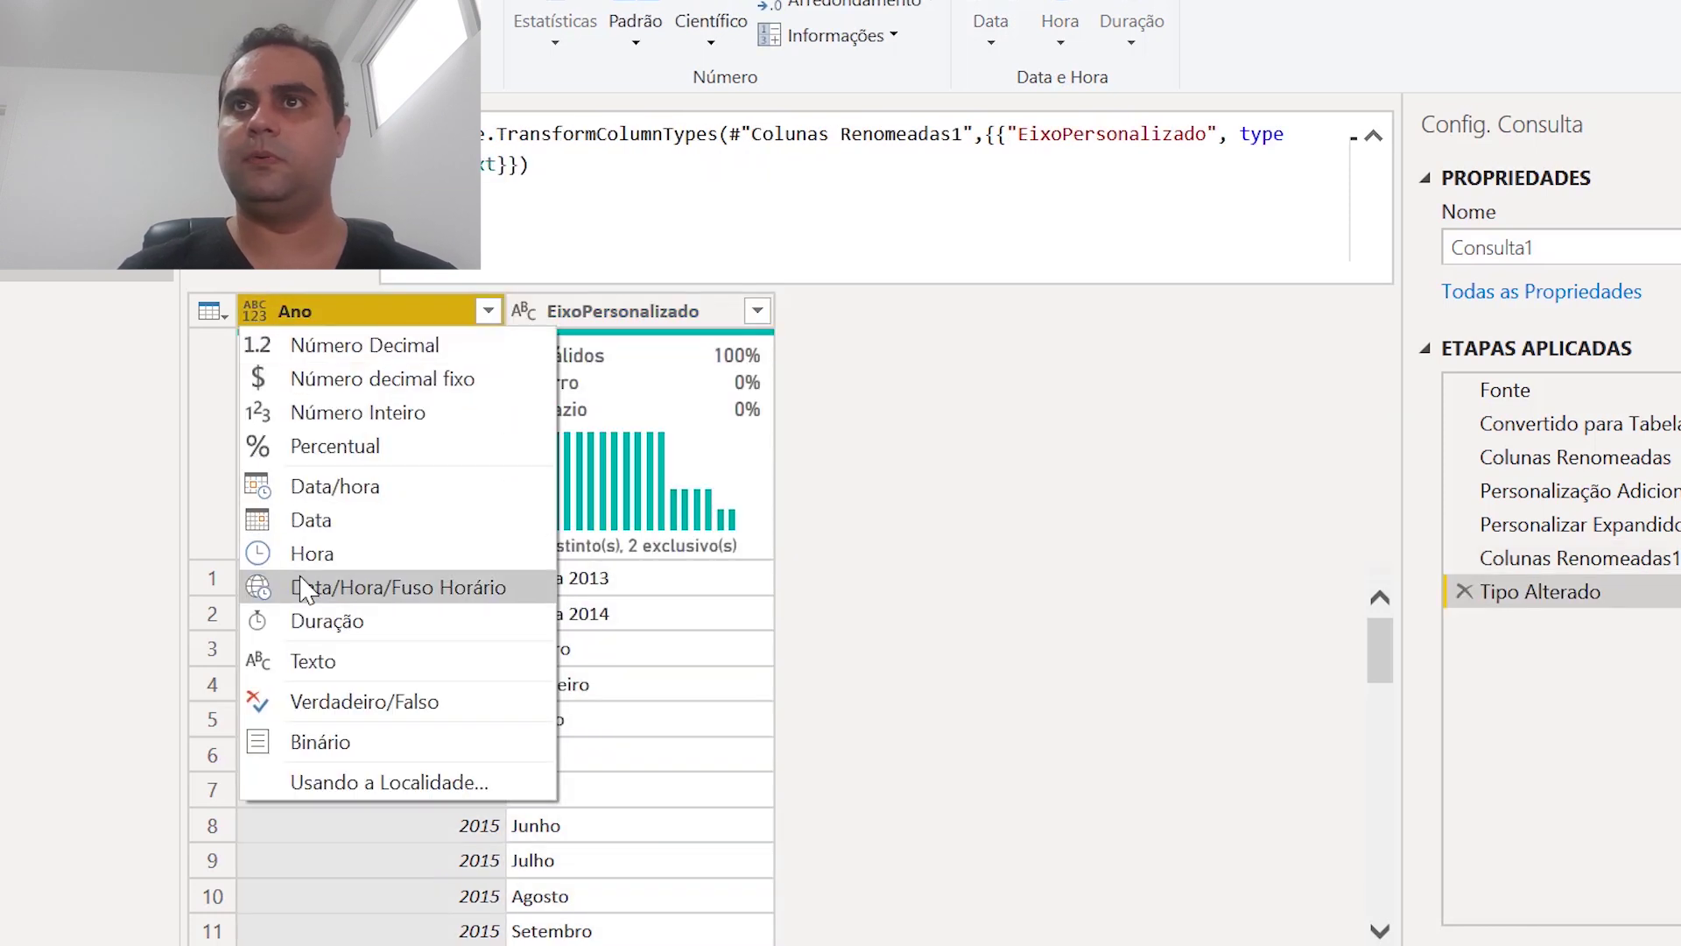
left_click(333, 420)
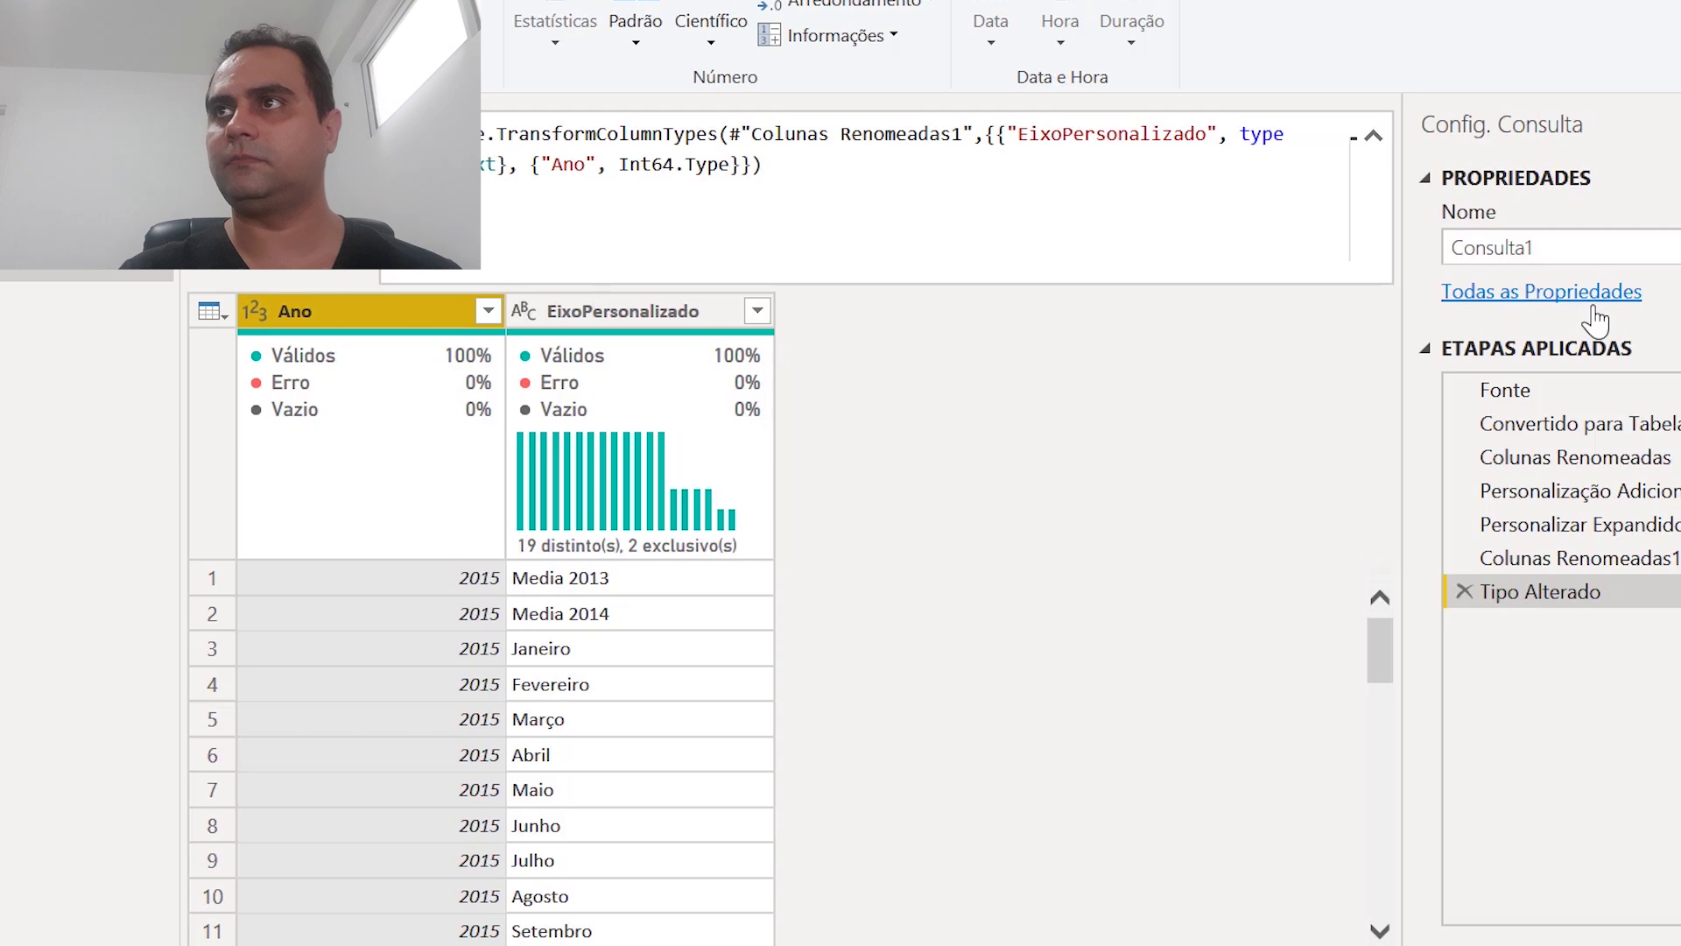
Rename the query as dEixo.
double_click(1576, 250)
type("dEixo")
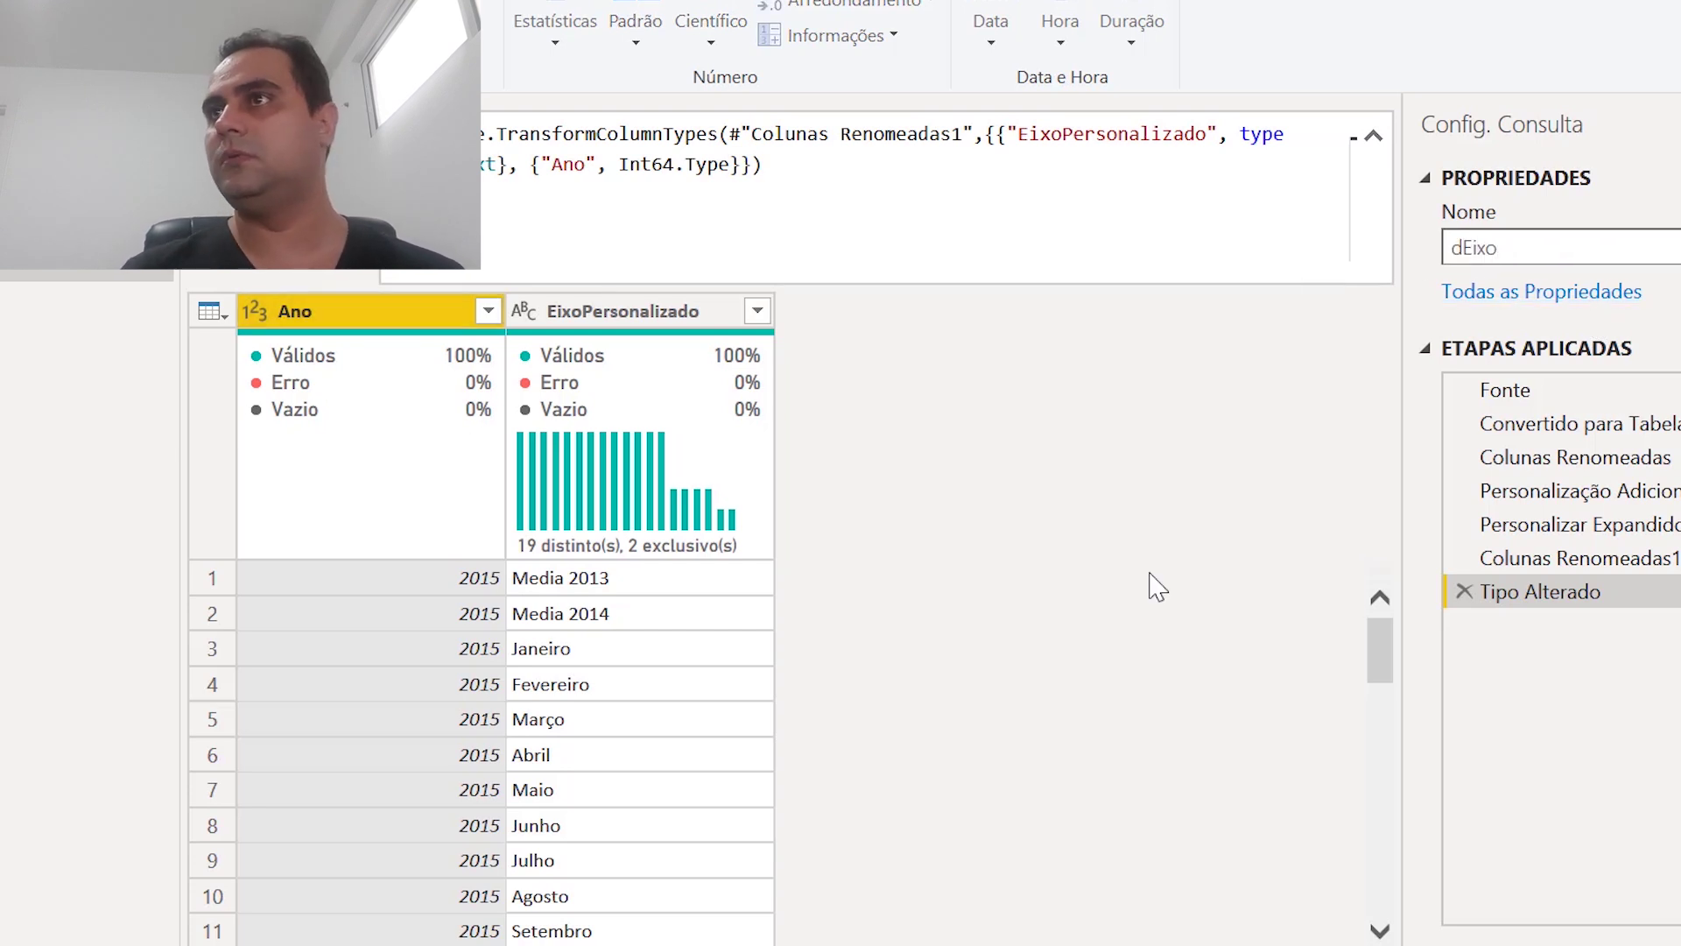
key("Return")
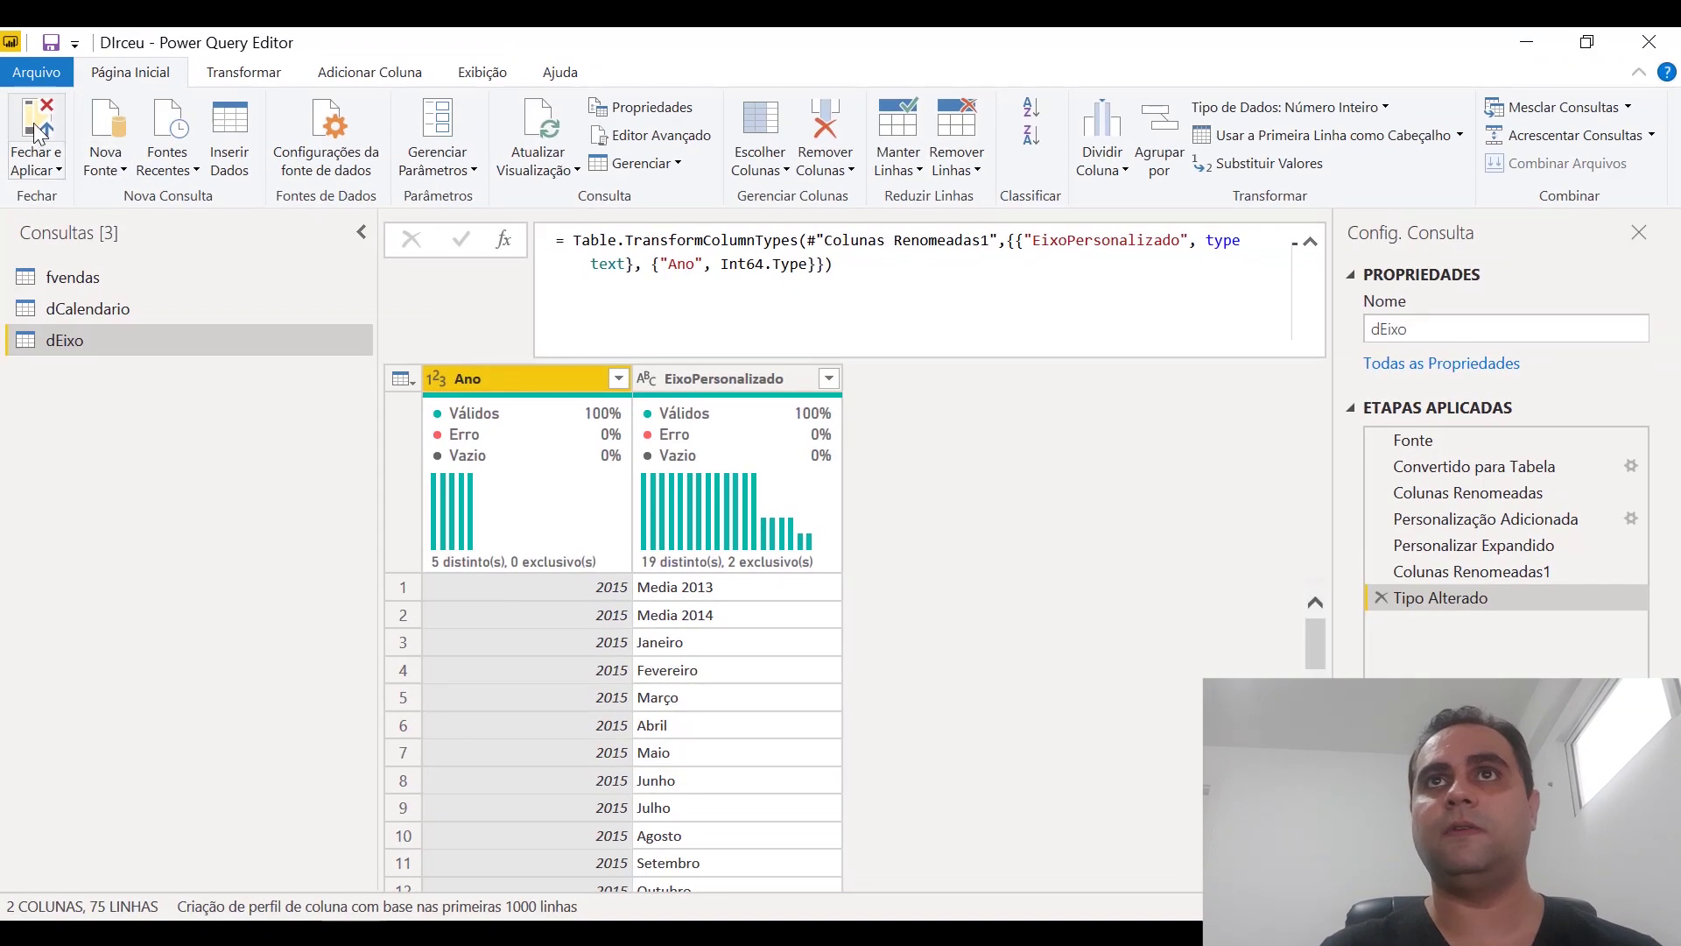
Close the query editor applying the changes, and remove the broken field from the report's table visual.
left_click(35, 129)
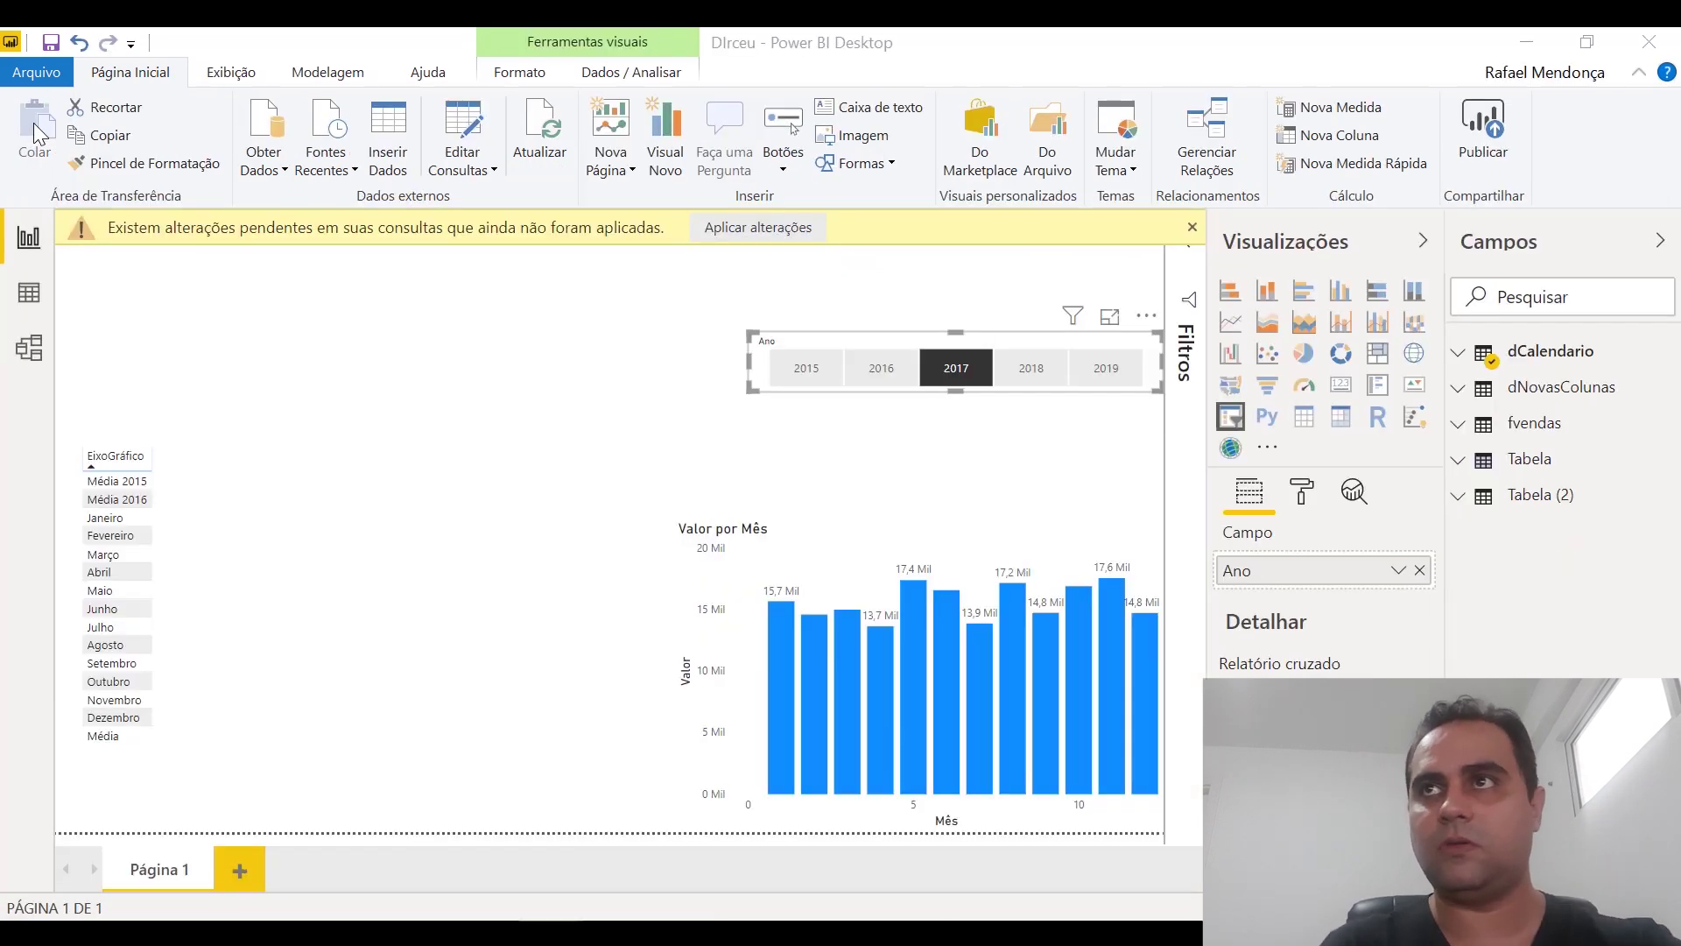
left_click(377, 613)
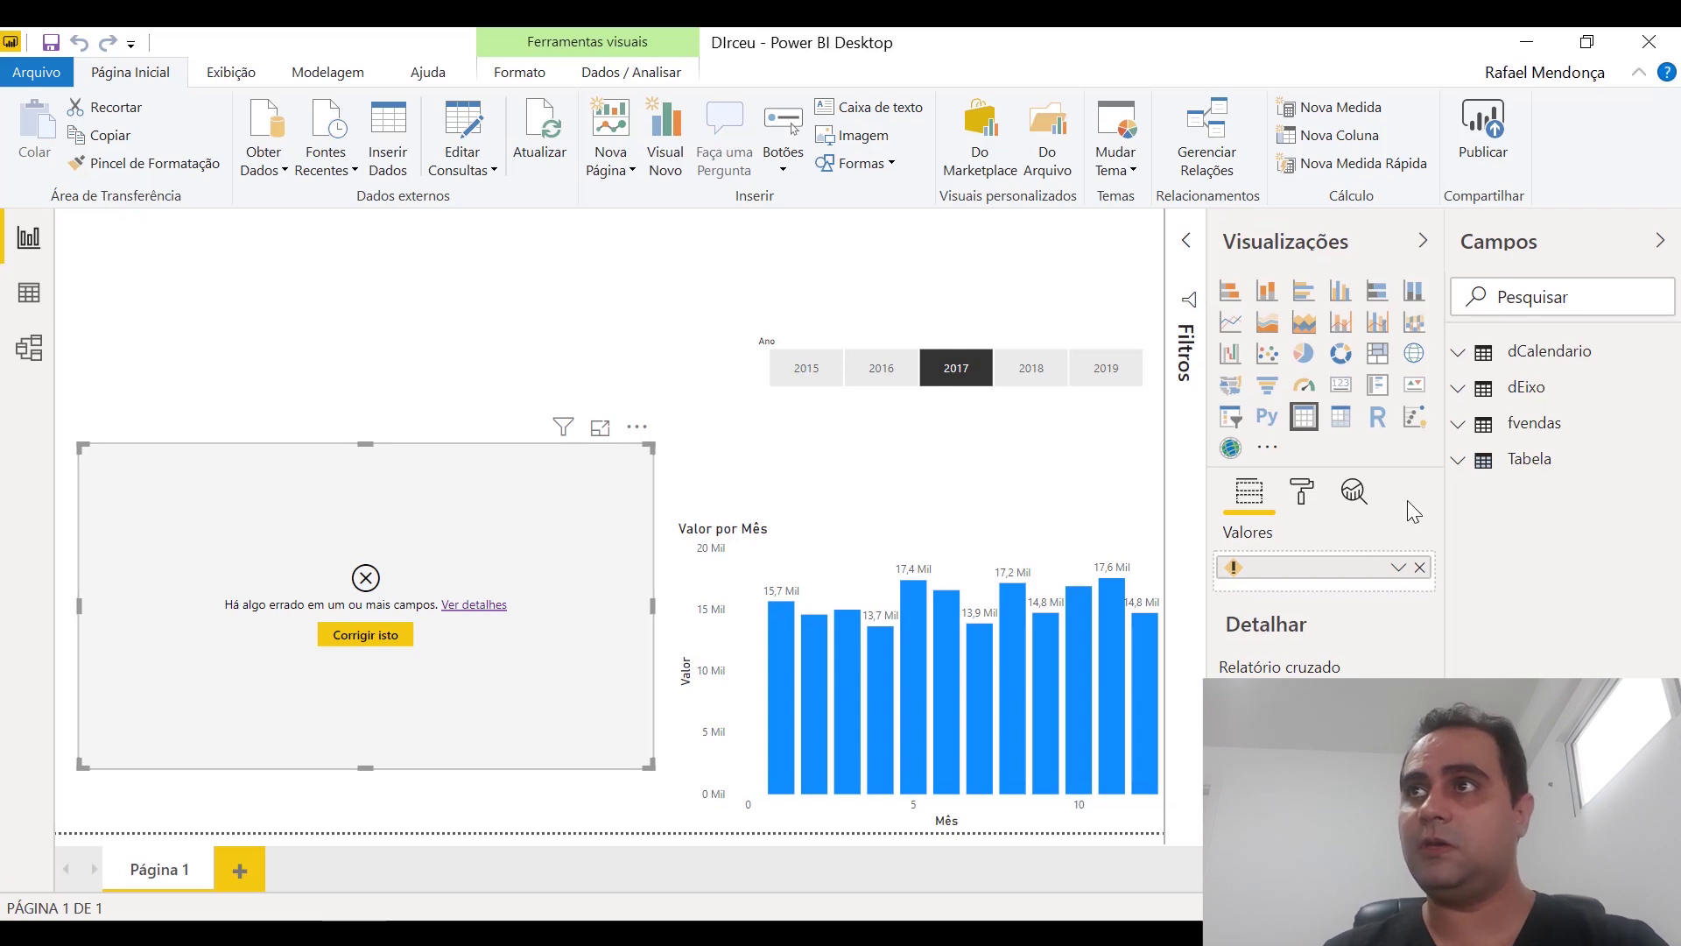
left_click(1419, 569)
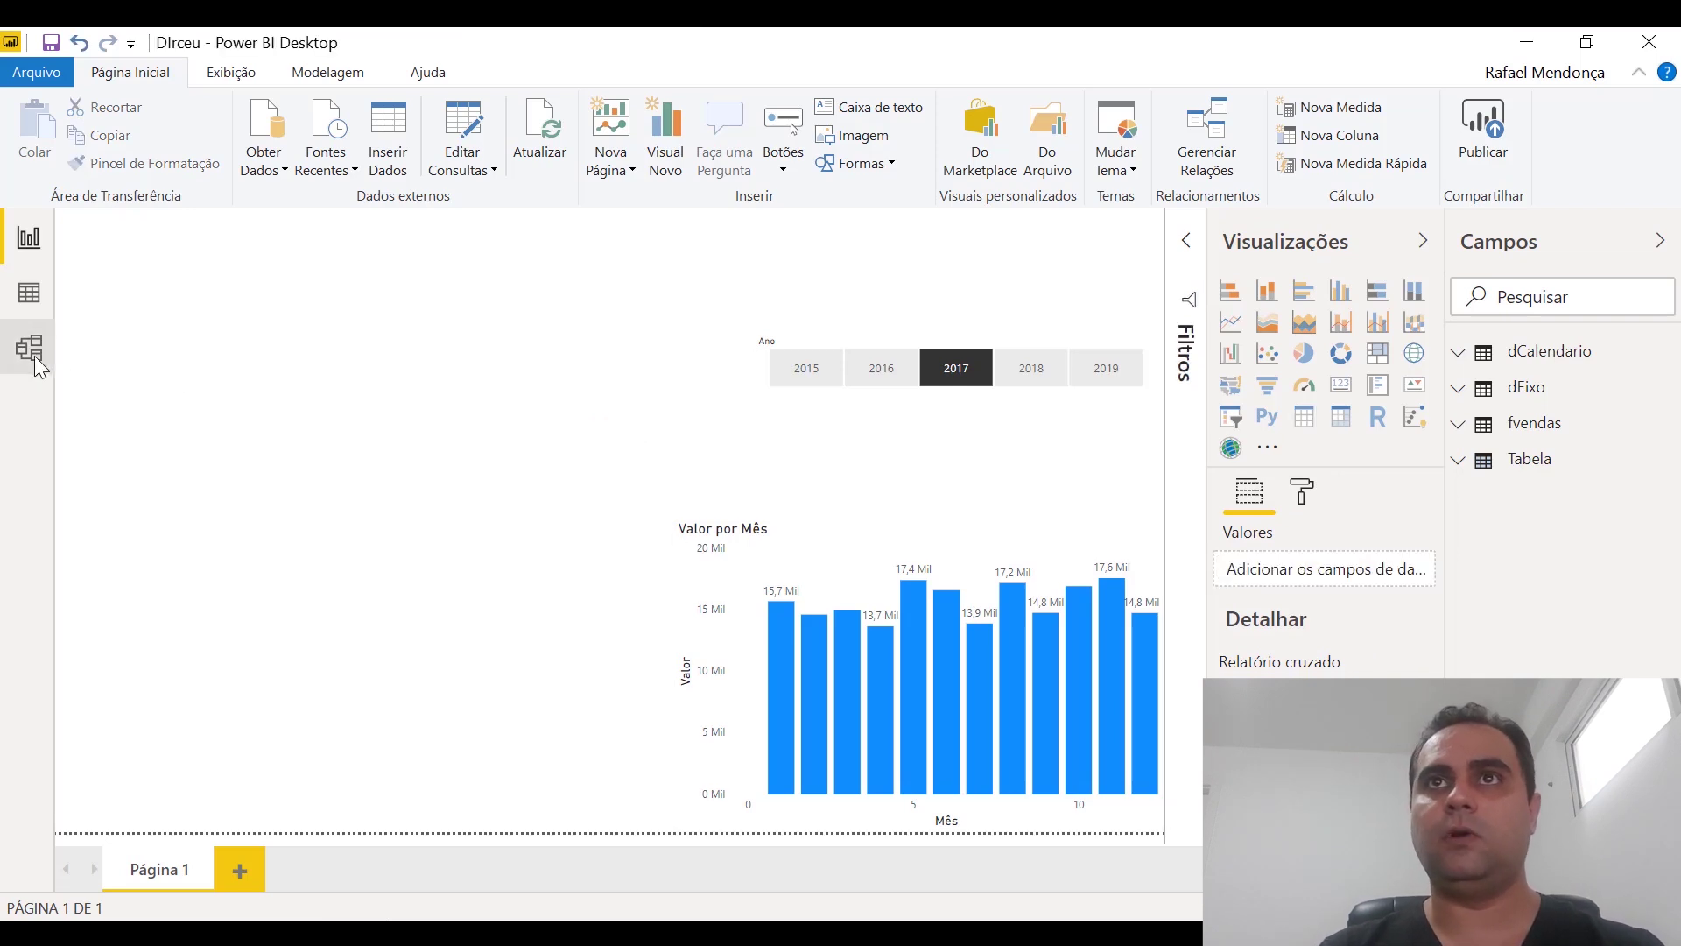
Move the dEixo table in the model diagram to the space between dCalendario and Tabela, below fvendas.
left_click(31, 350)
left_click_drag(401, 834, 748, 828)
left_click_drag(776, 283, 119, 538)
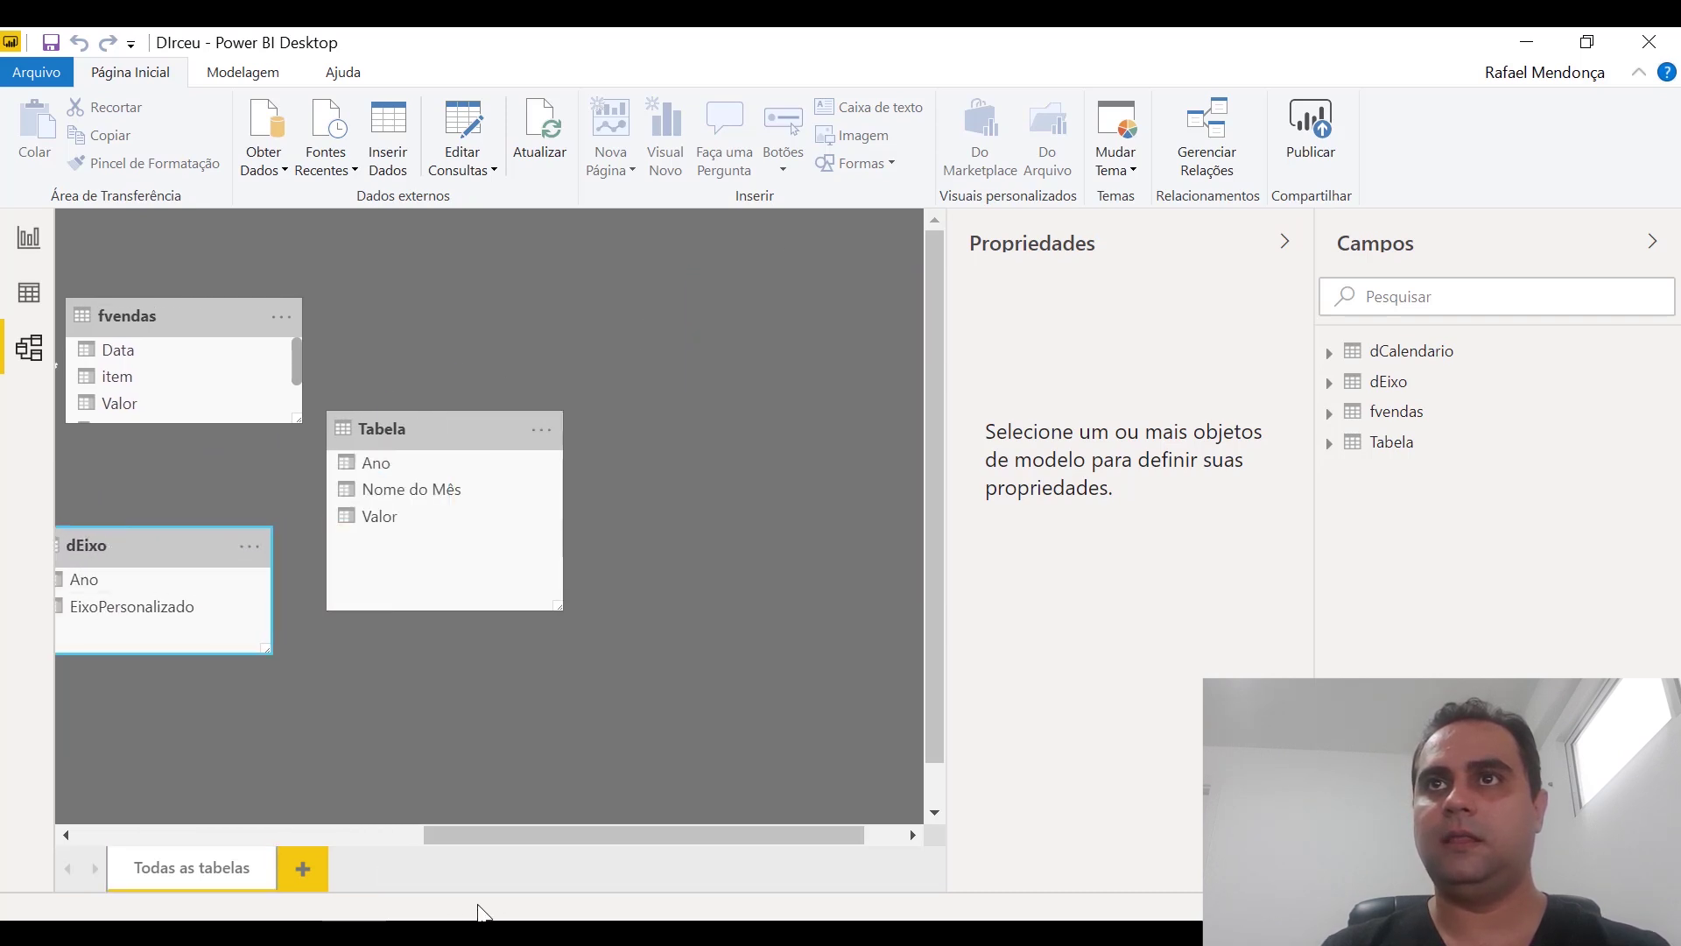
left_click_drag(570, 833, 374, 834)
scroll(326, 799, "left", 5)
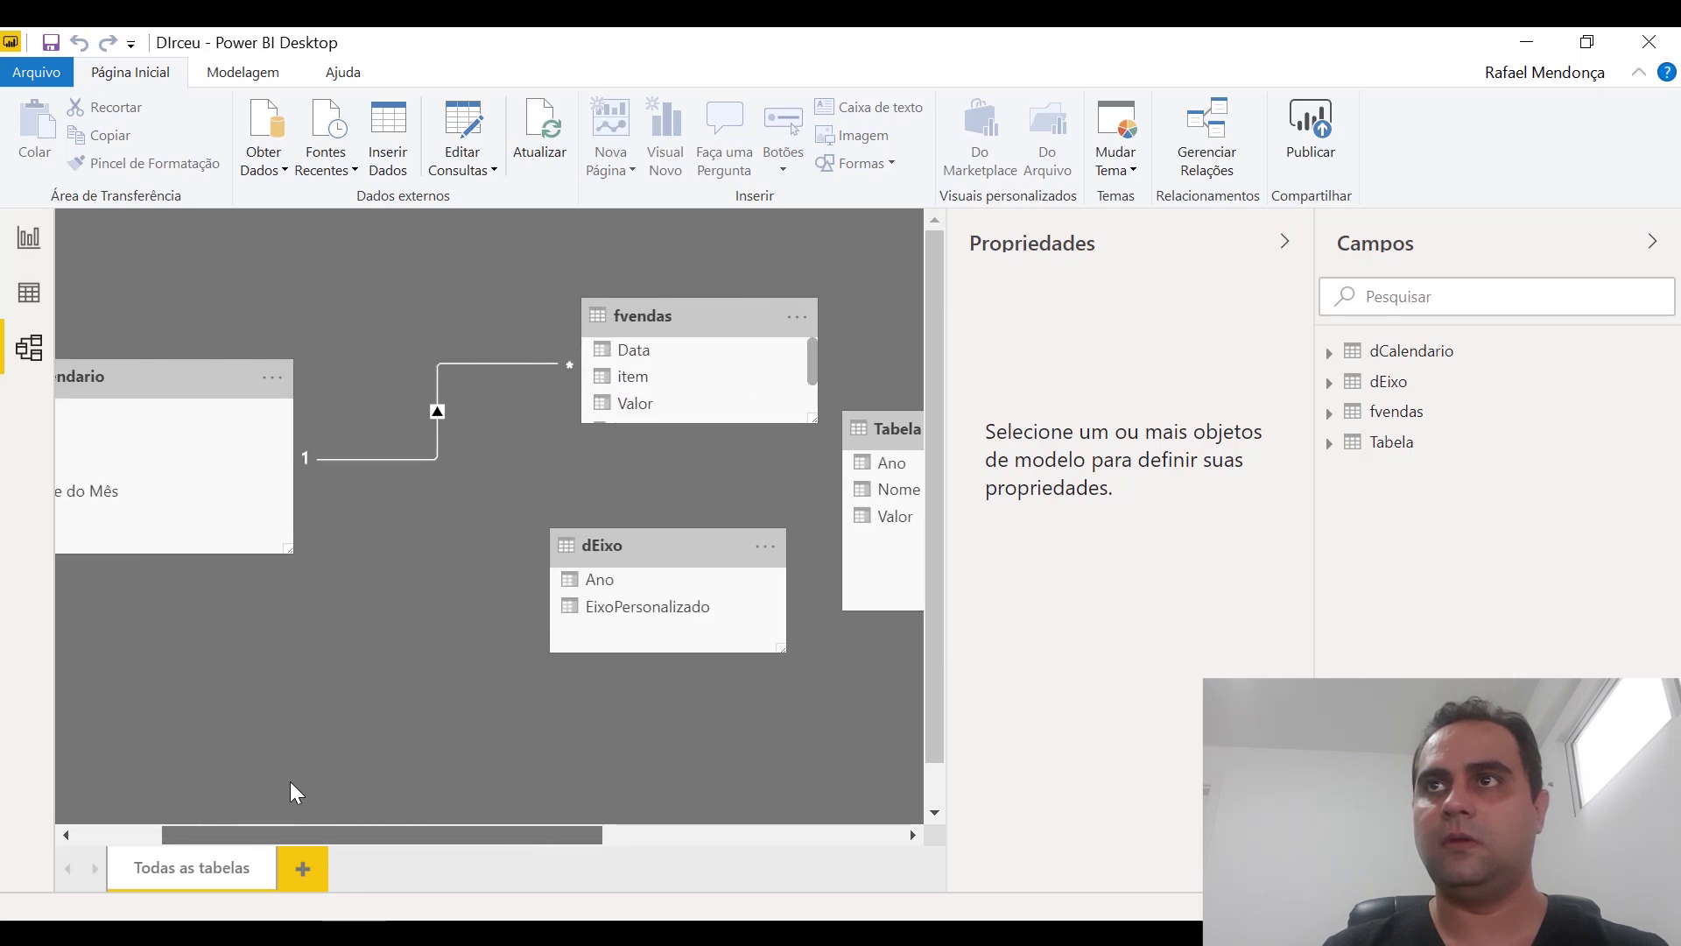
scroll(210, 769, "left", 1)
left_click_drag(770, 548, 597, 536)
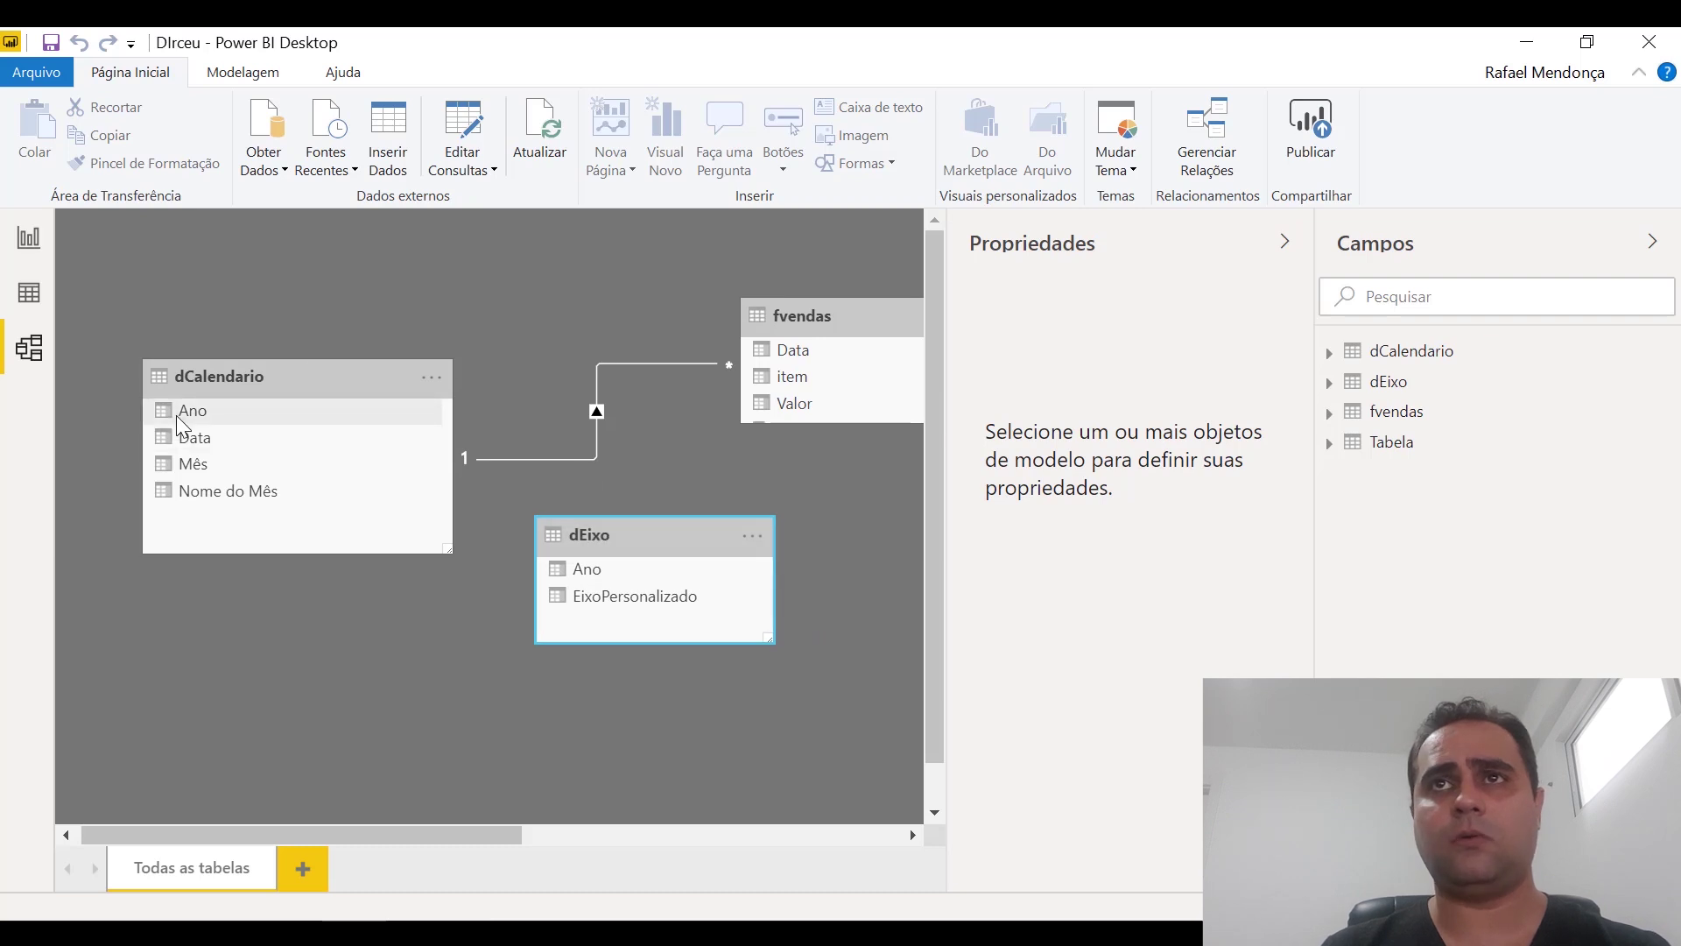
Relate dCalendario's Ano to dEixo's Ano with cross-filter direction Único (dCalendario filtra dEixo), shift dEixo slightly and return to the report page.
left_click_drag(188, 412, 634, 543)
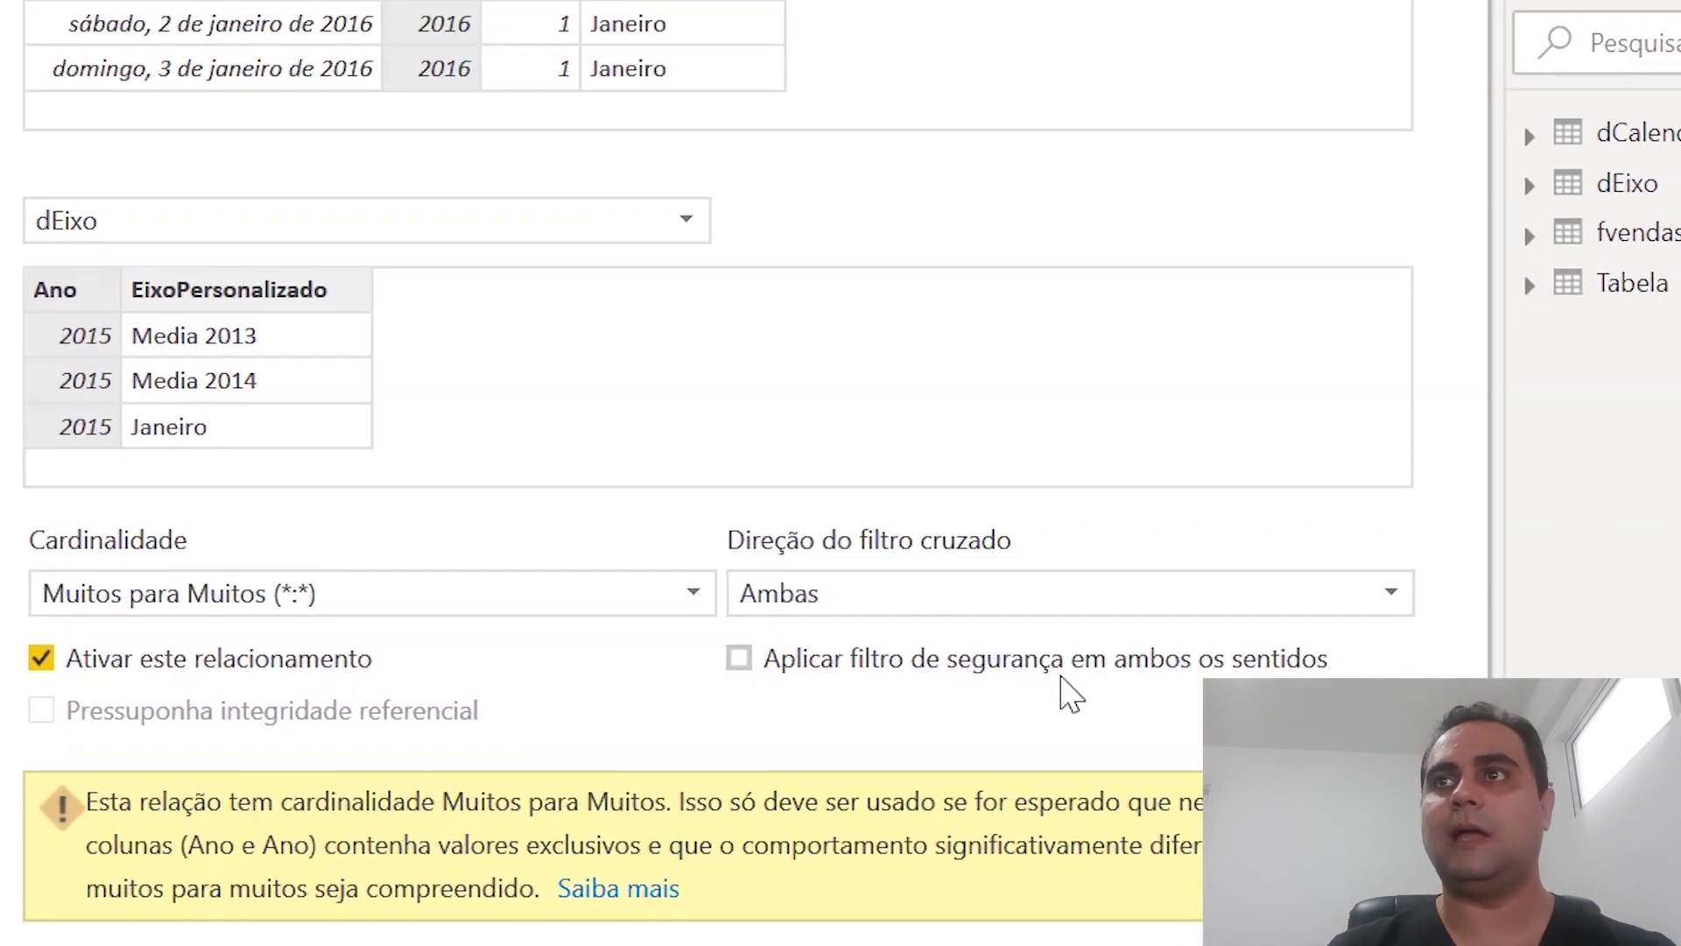
left_click(997, 609)
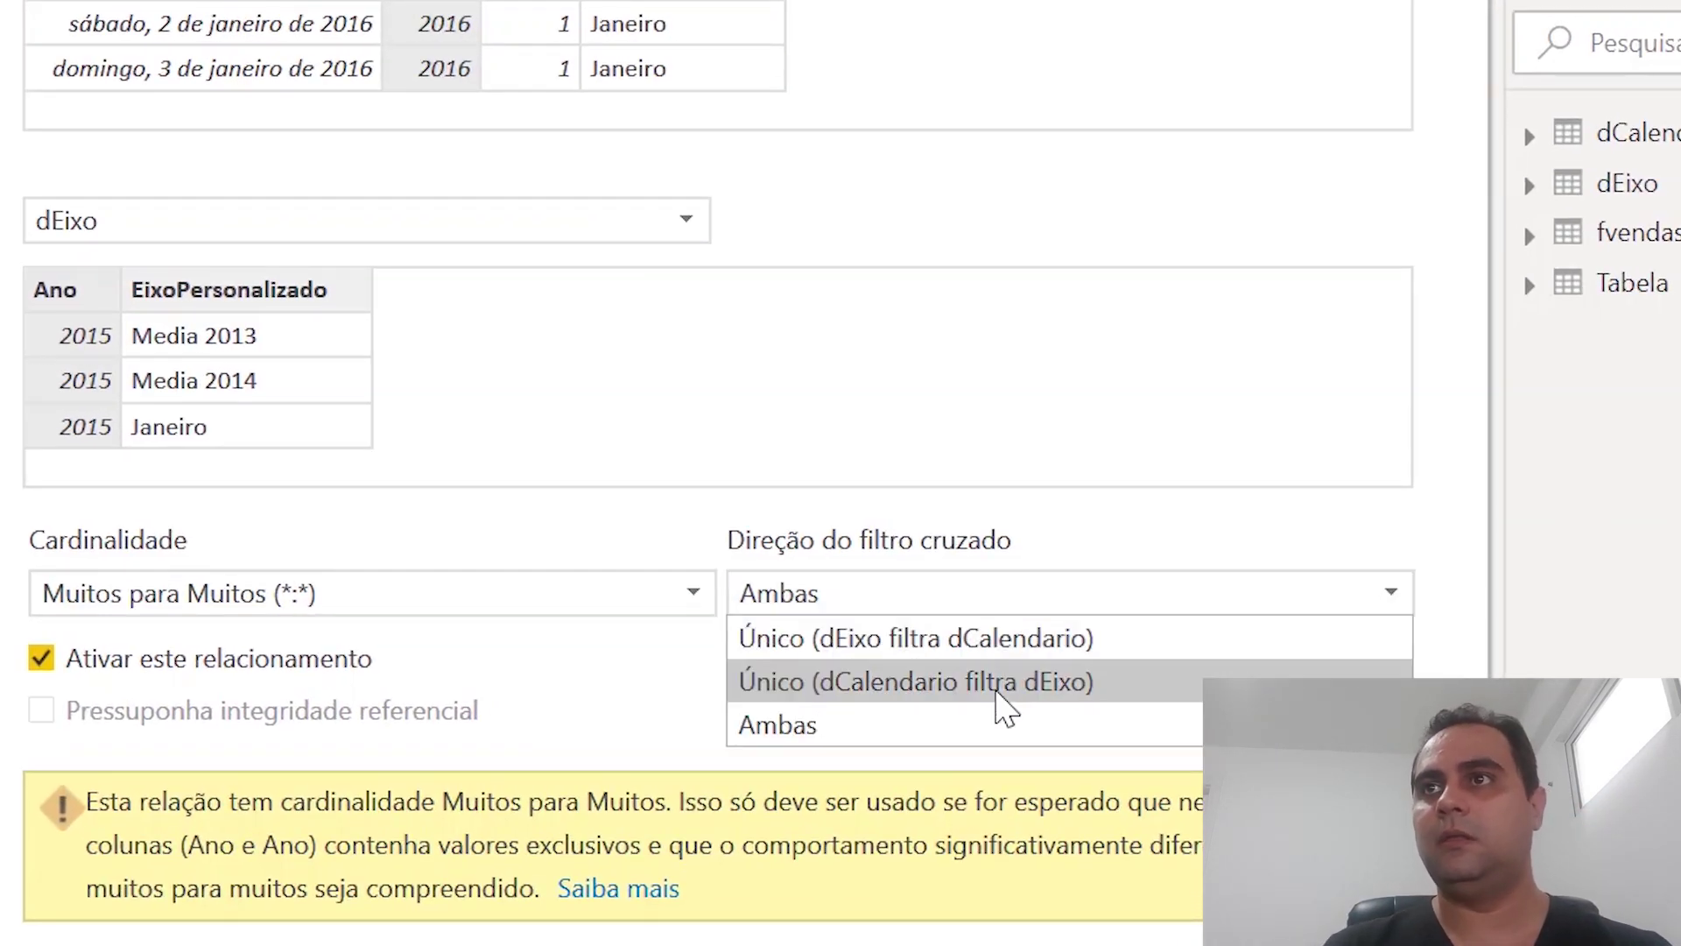
left_click(997, 691)
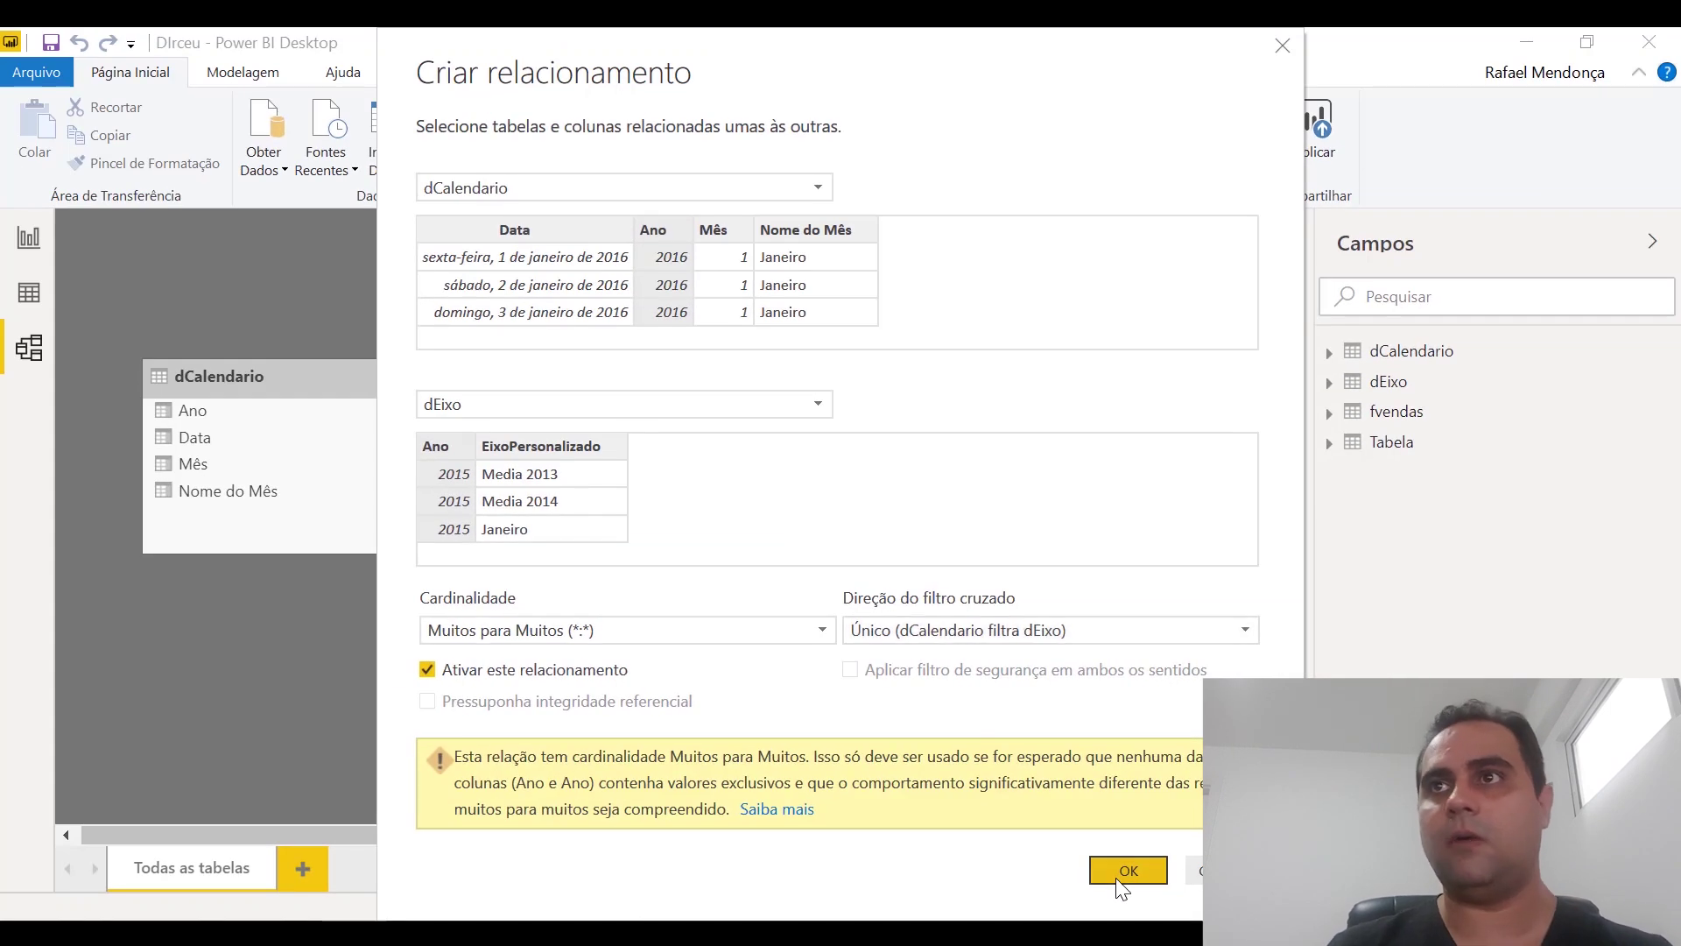
key("Escape")
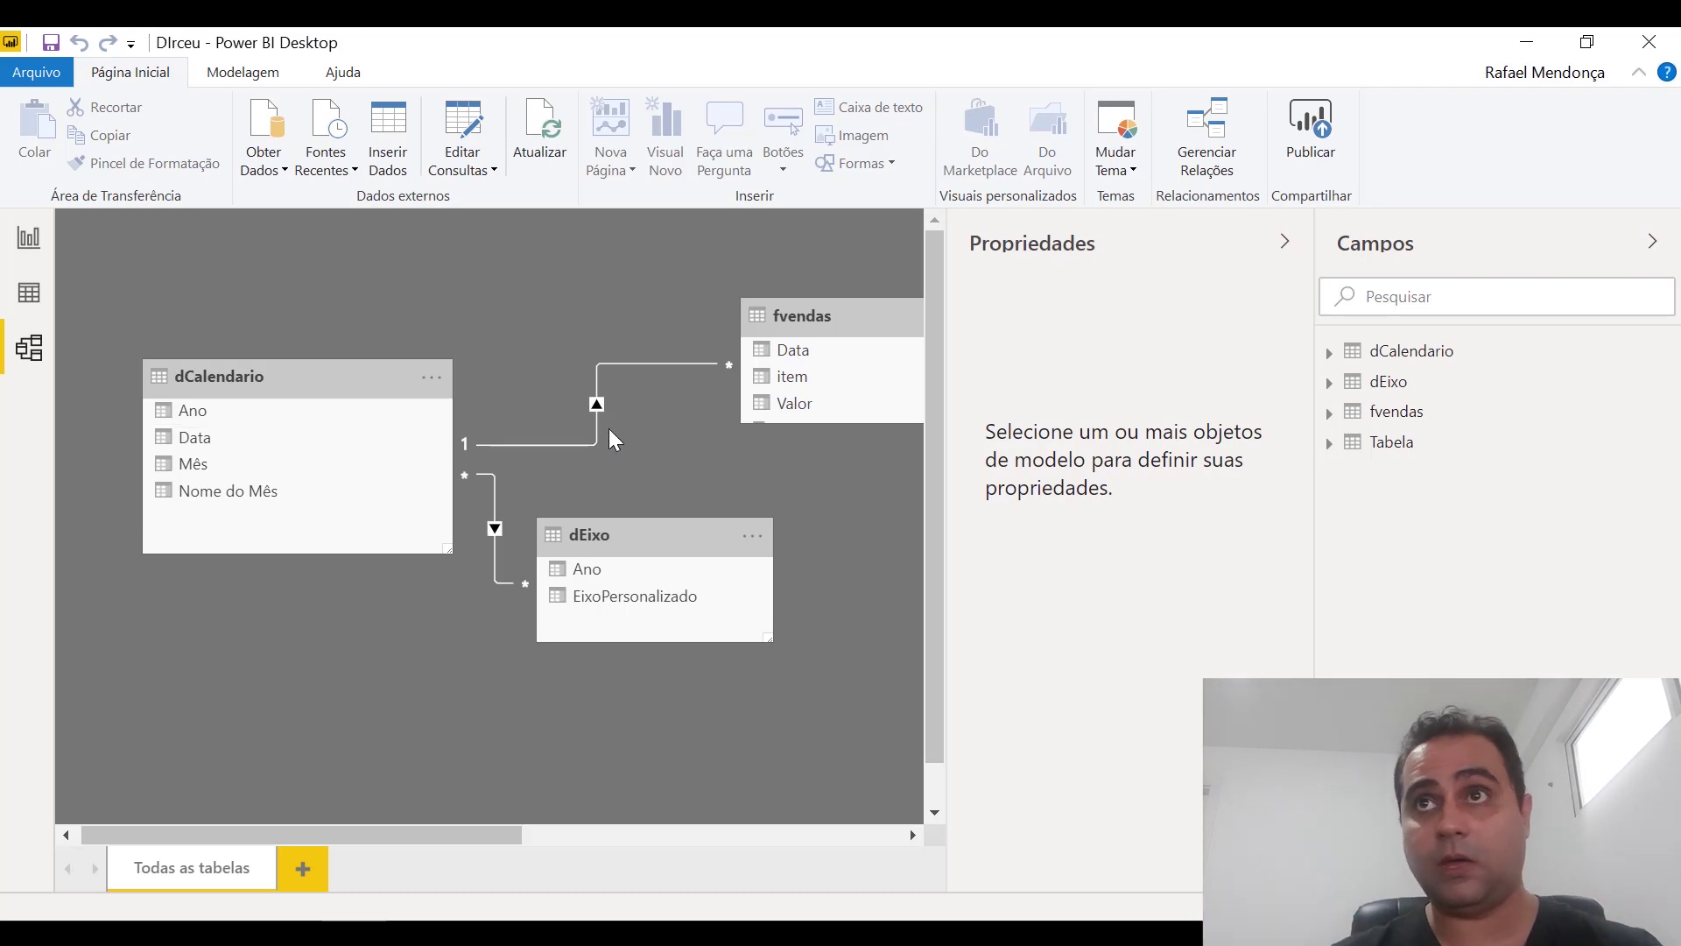
left_click_drag(610, 525, 645, 535)
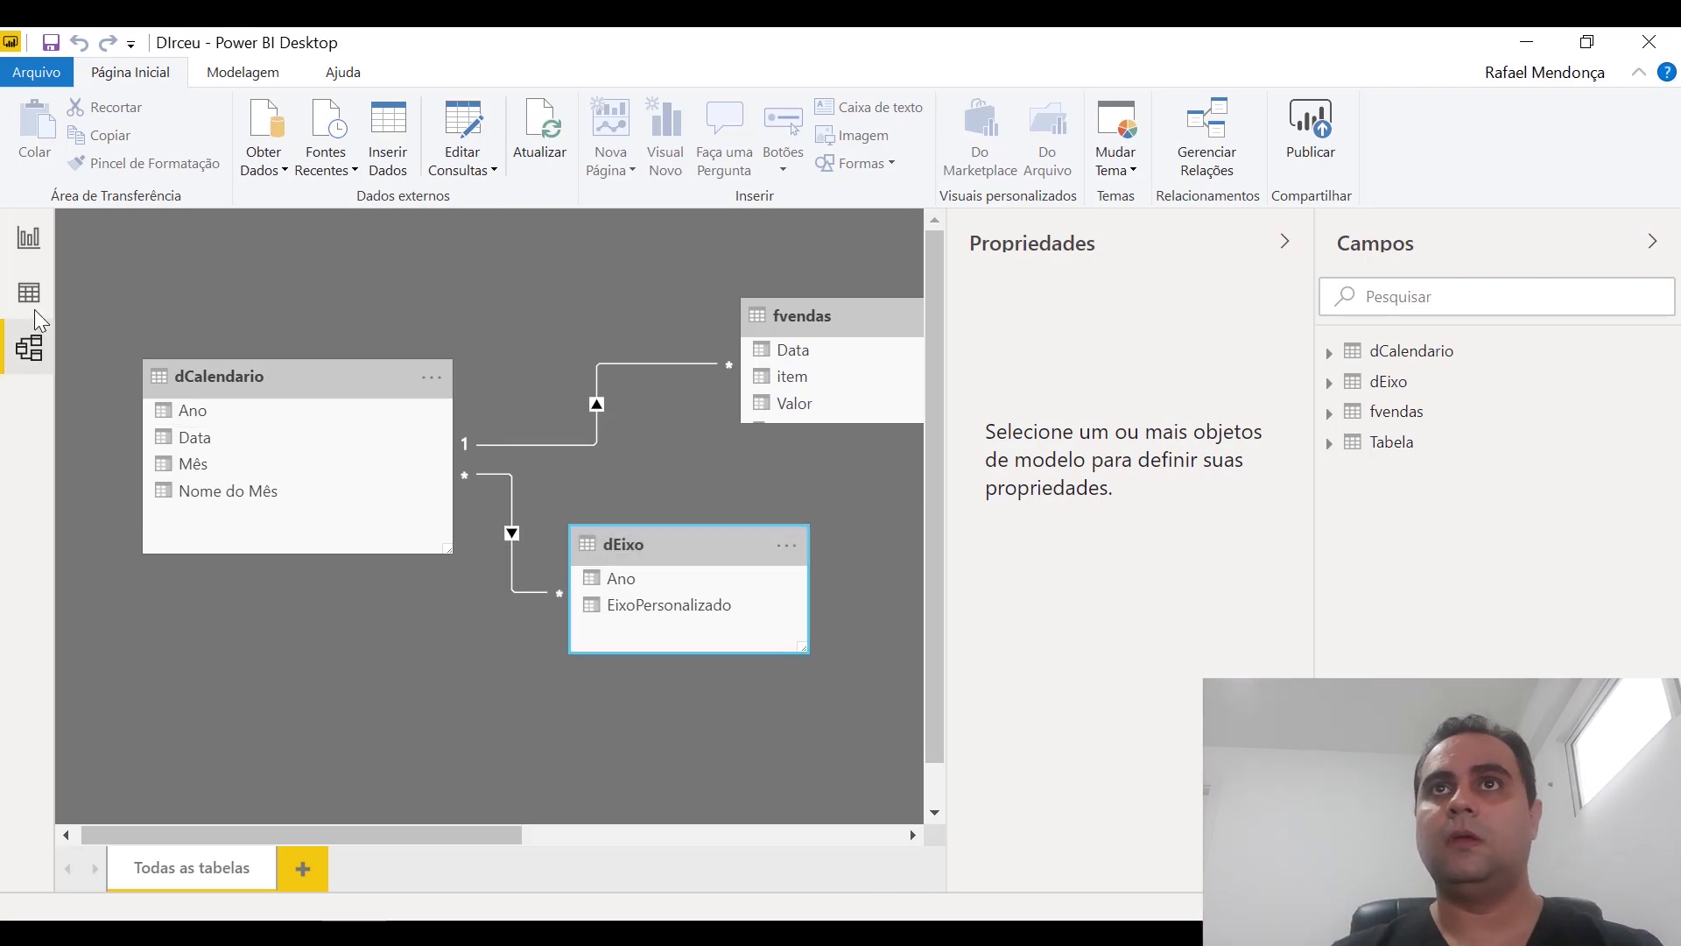
left_click(28, 250)
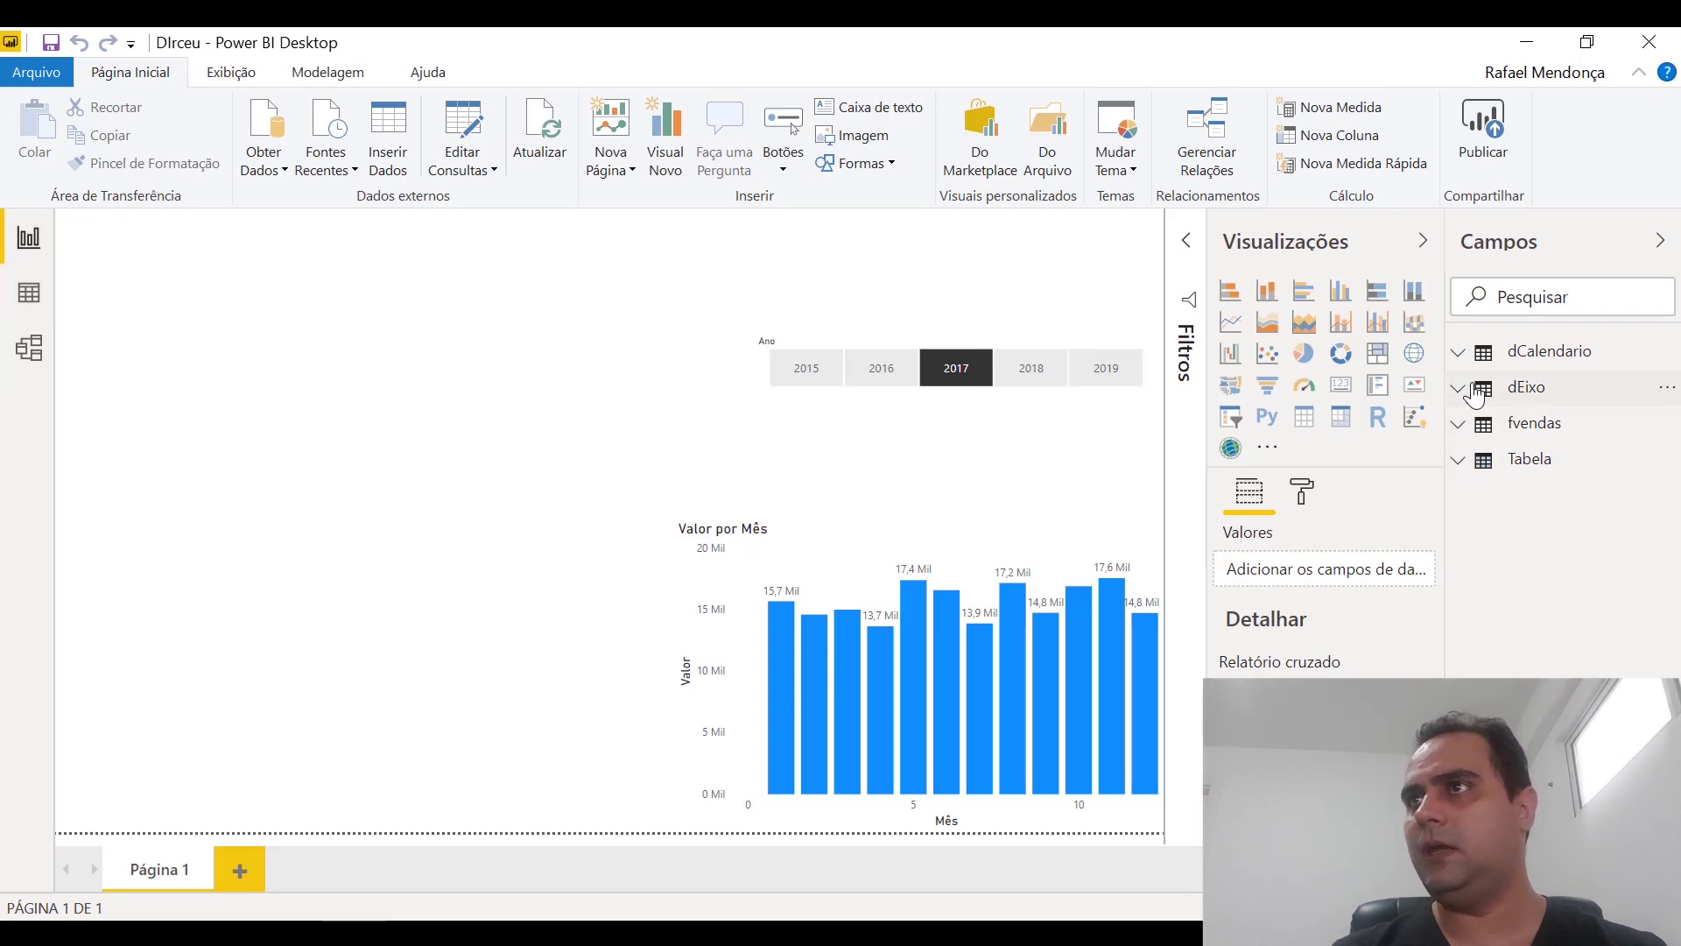
Place dEixo's EixoPersonalizado on the report as an enlarged table visual and test it with the years 2016 and 2018.
left_click(1475, 394)
left_click_drag(1569, 464, 267, 450)
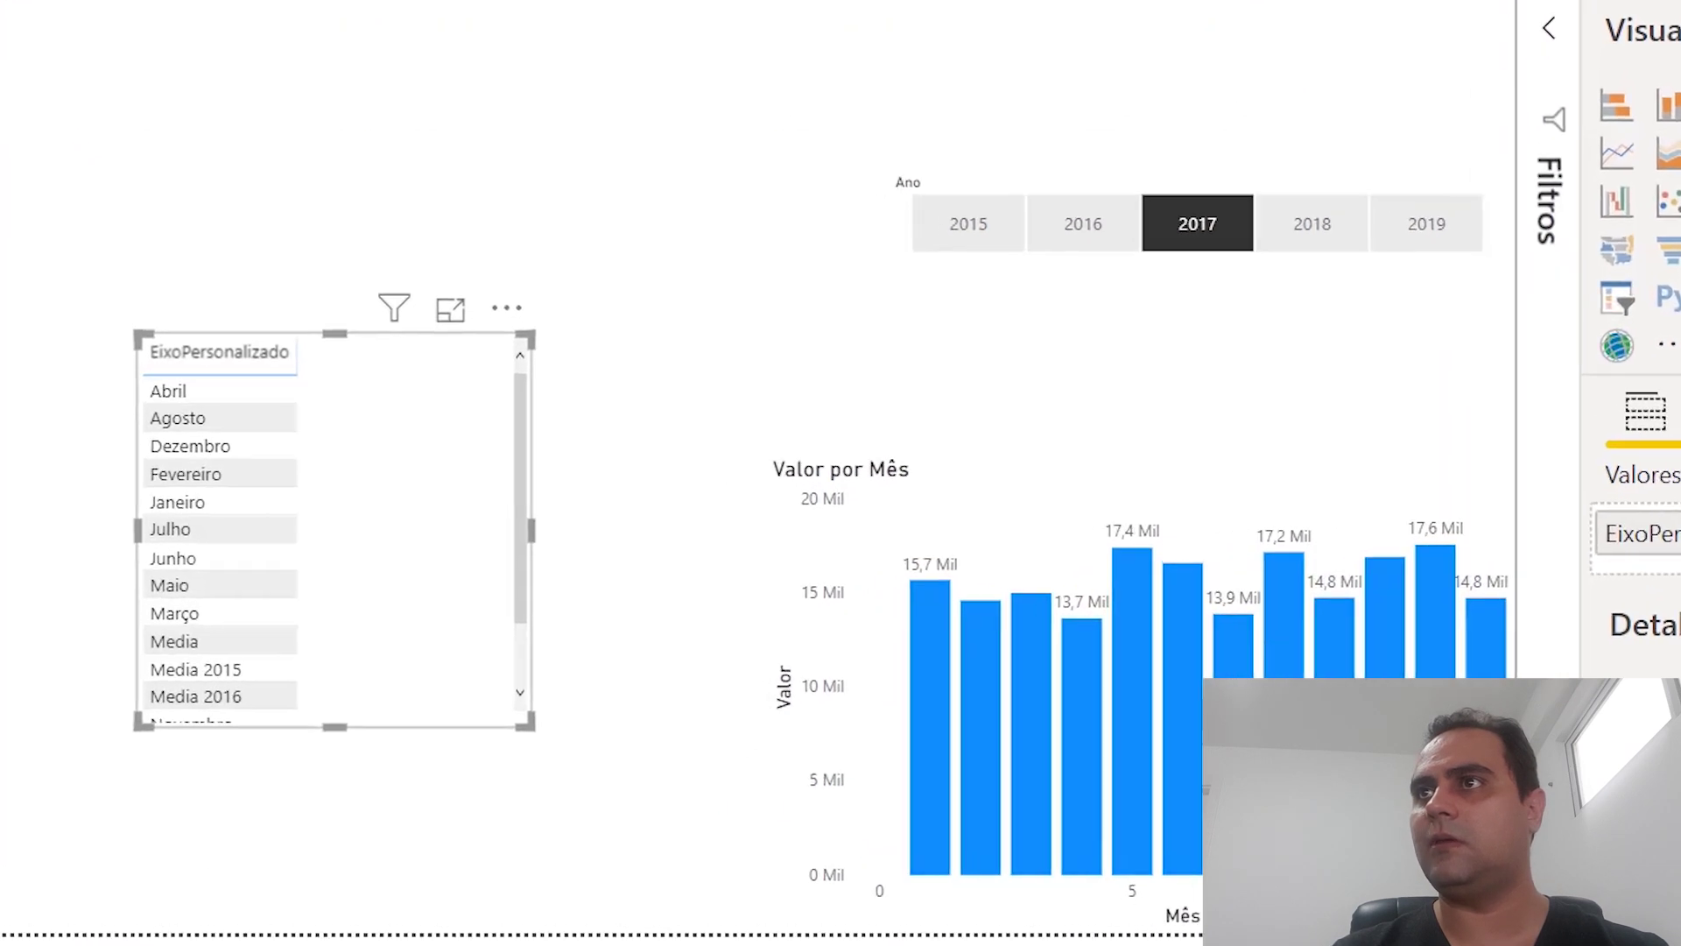
left_click_drag(531, 735, 543, 924)
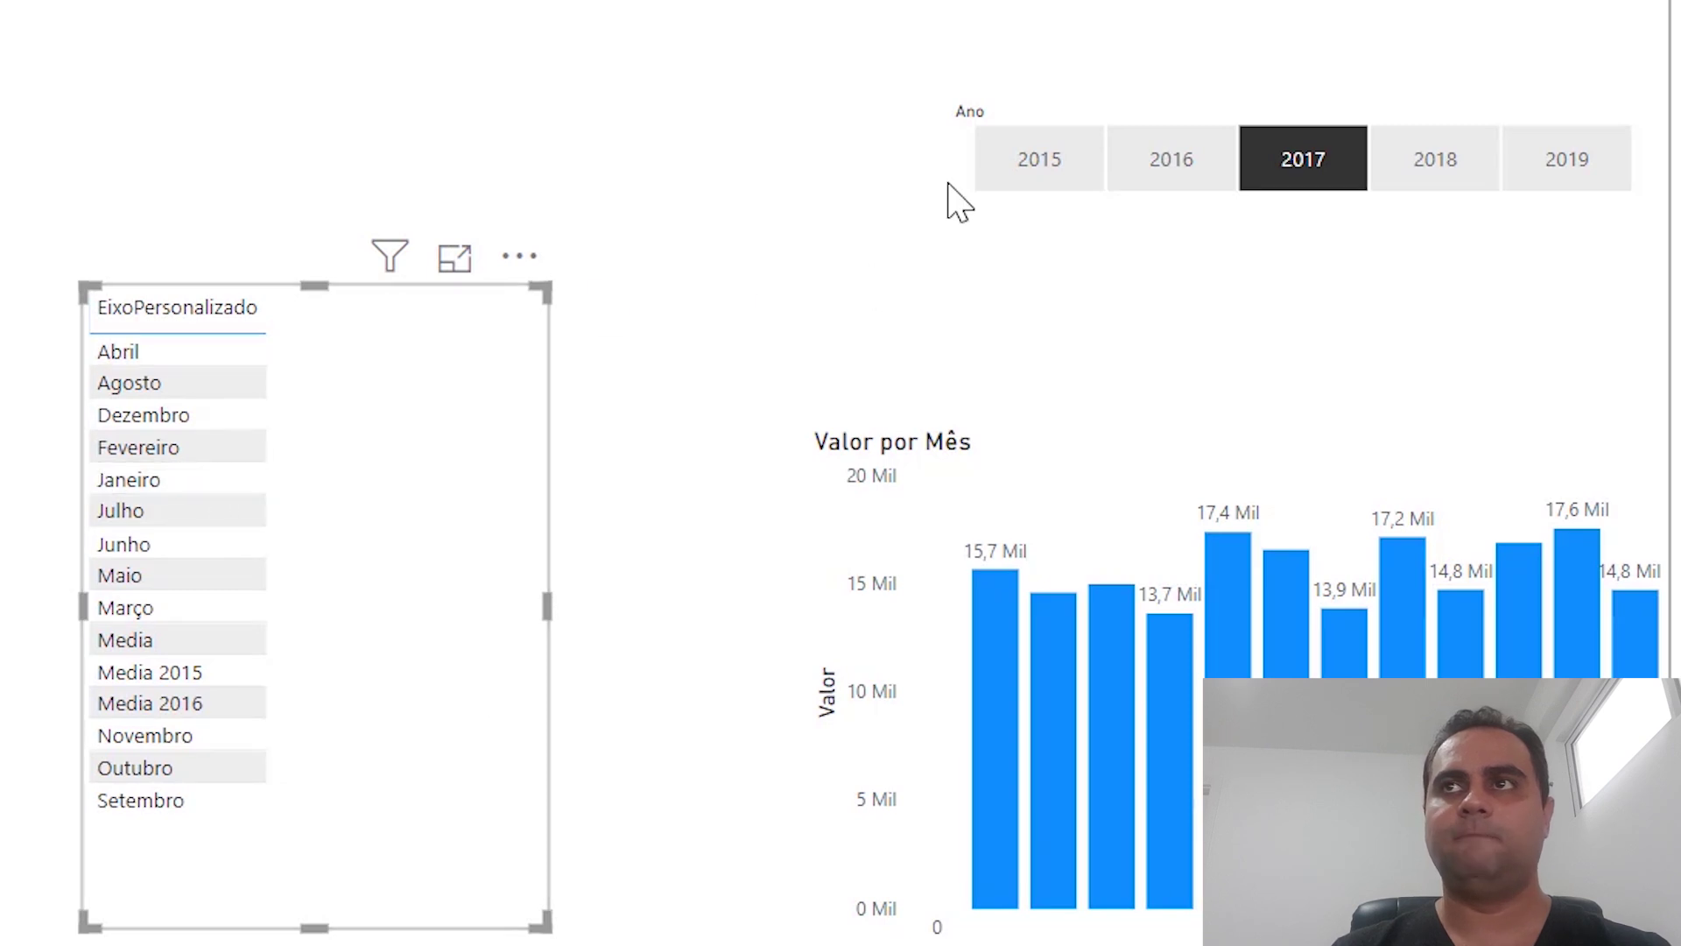
left_click(1167, 175)
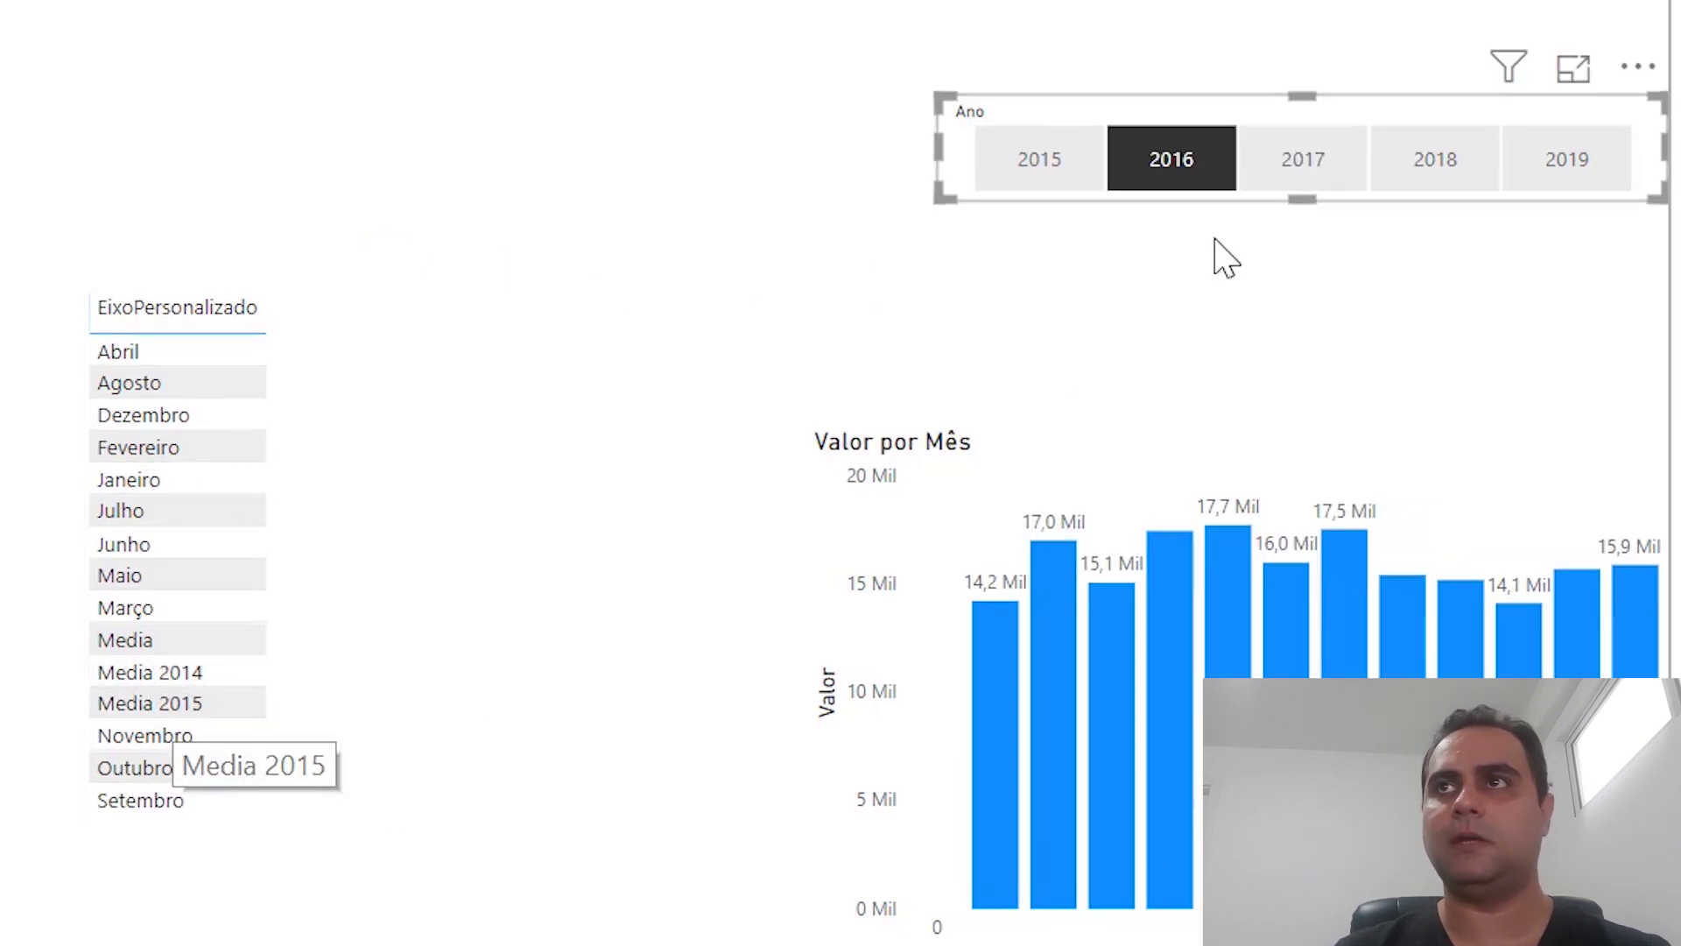
left_click(1436, 160)
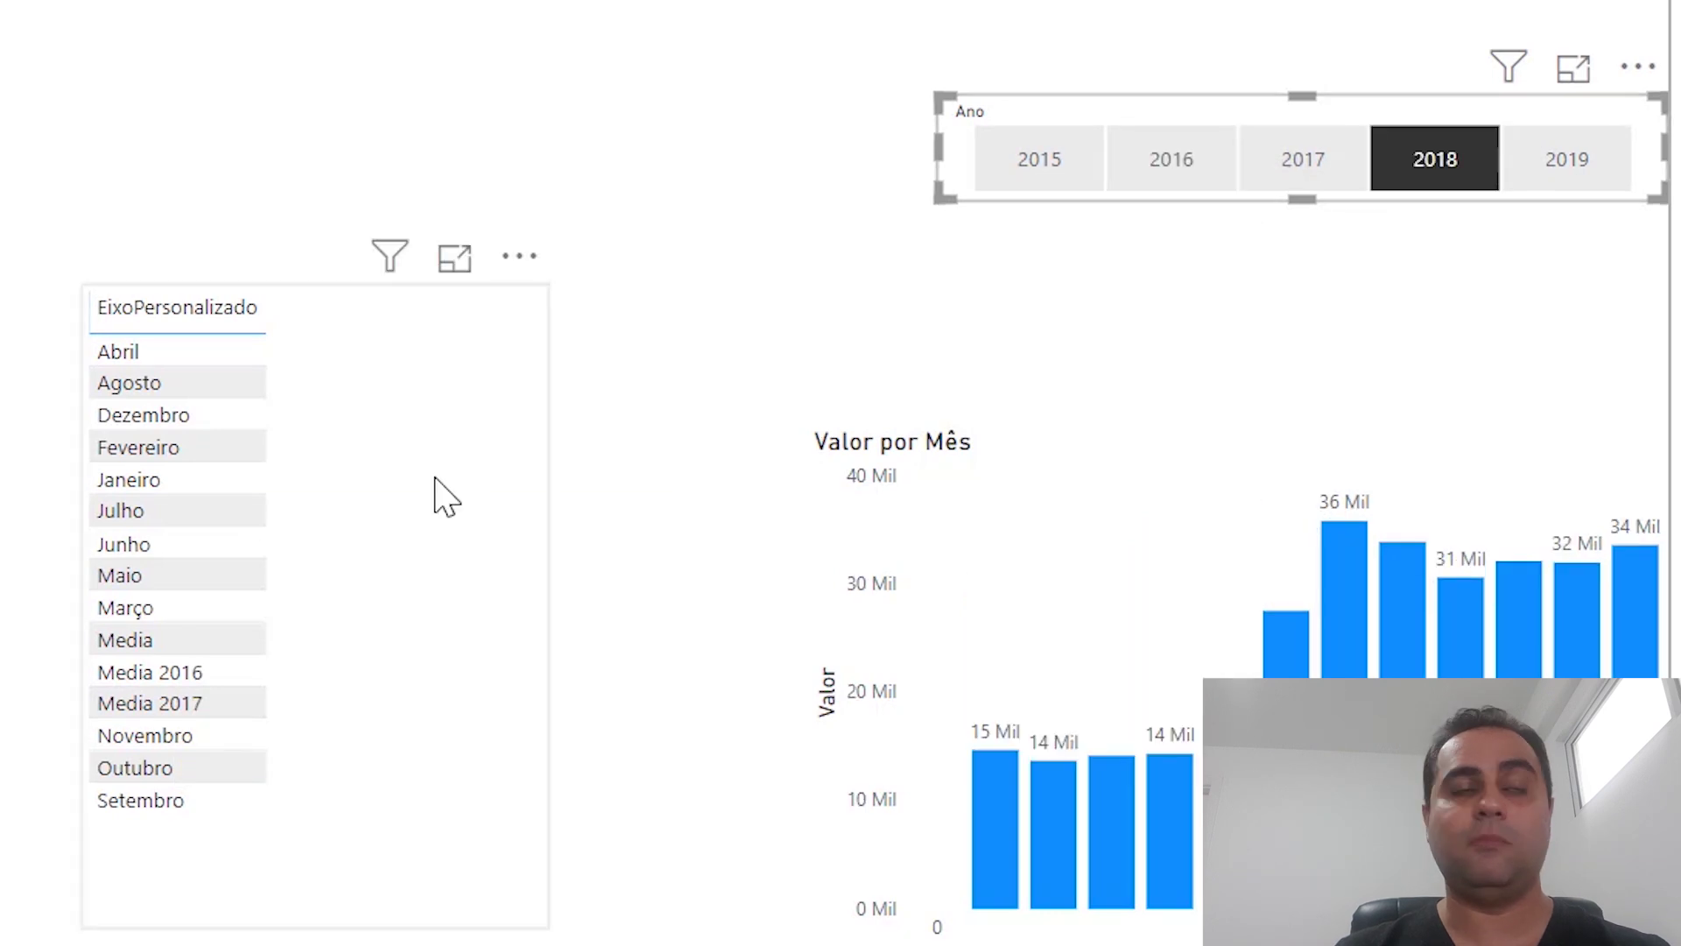
Sort the EixoPersonalizado table visual in ascending and then descending order.
left_click(531, 268)
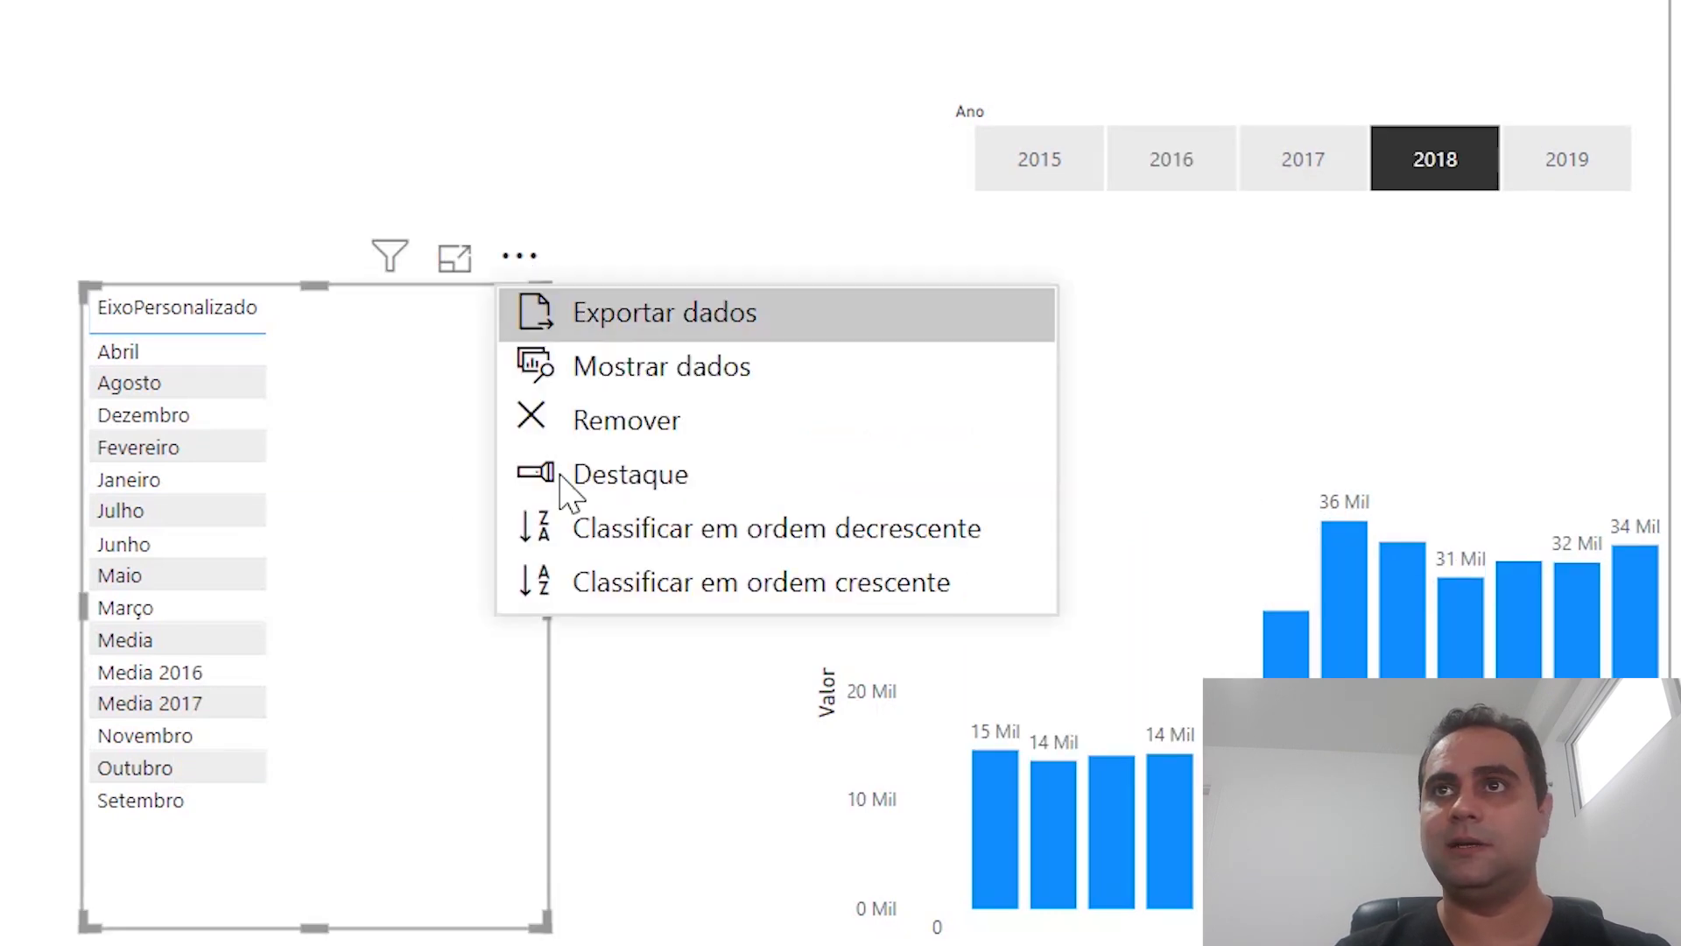
left_click(635, 579)
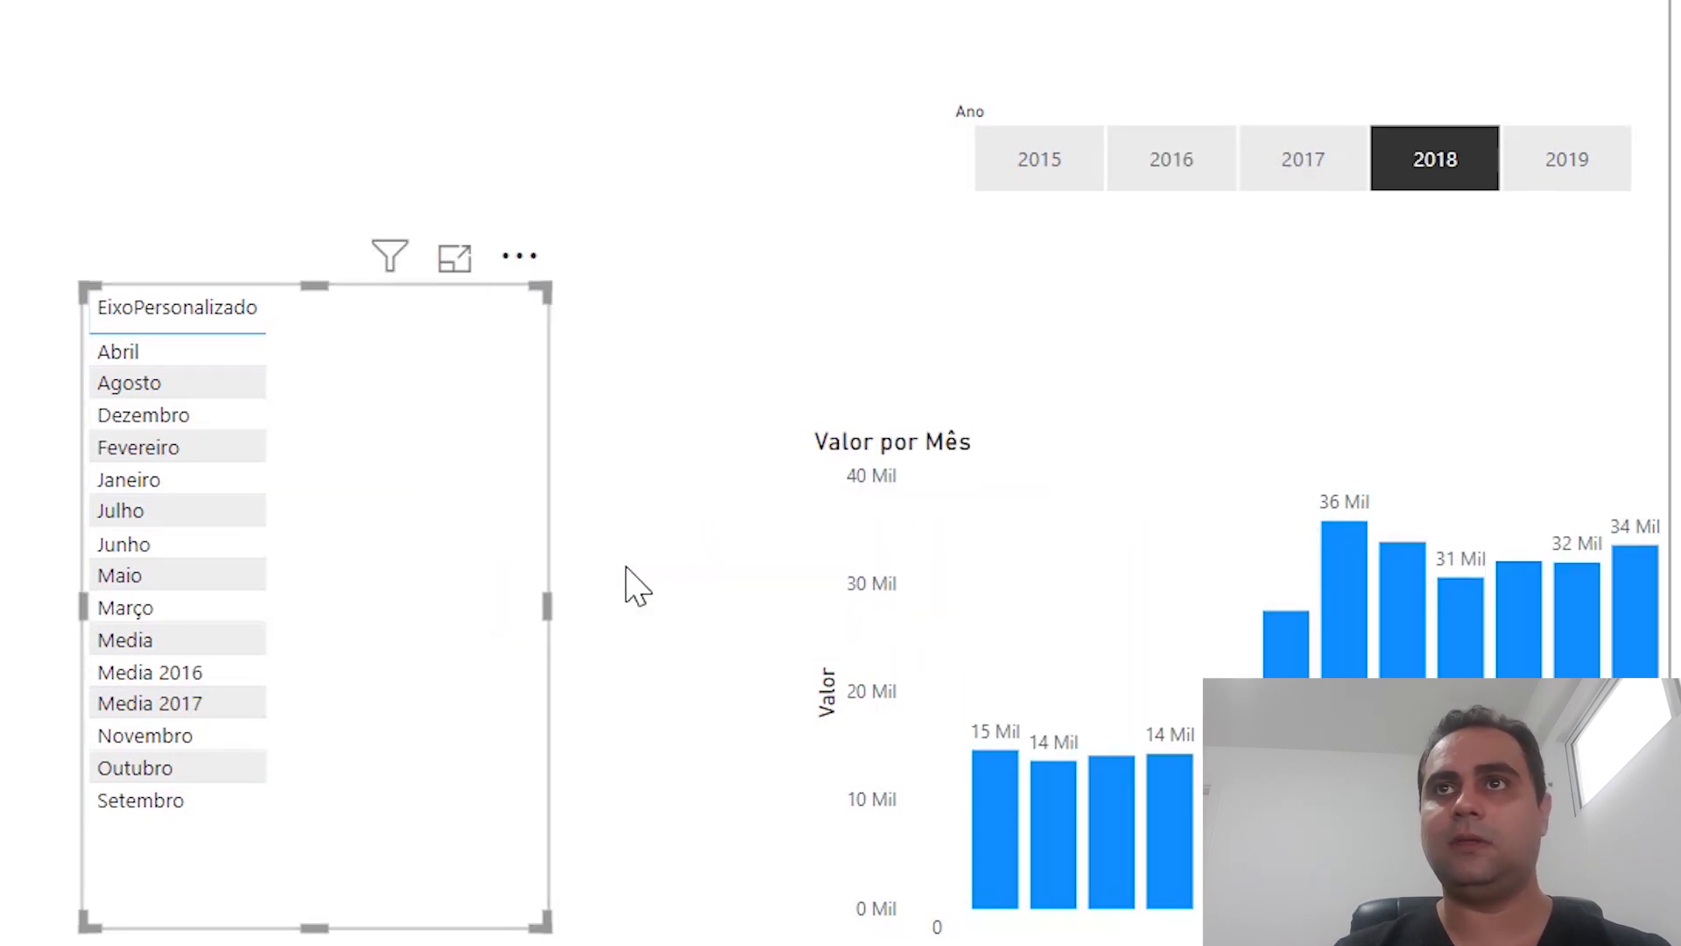
left_click(532, 266)
left_click(688, 550)
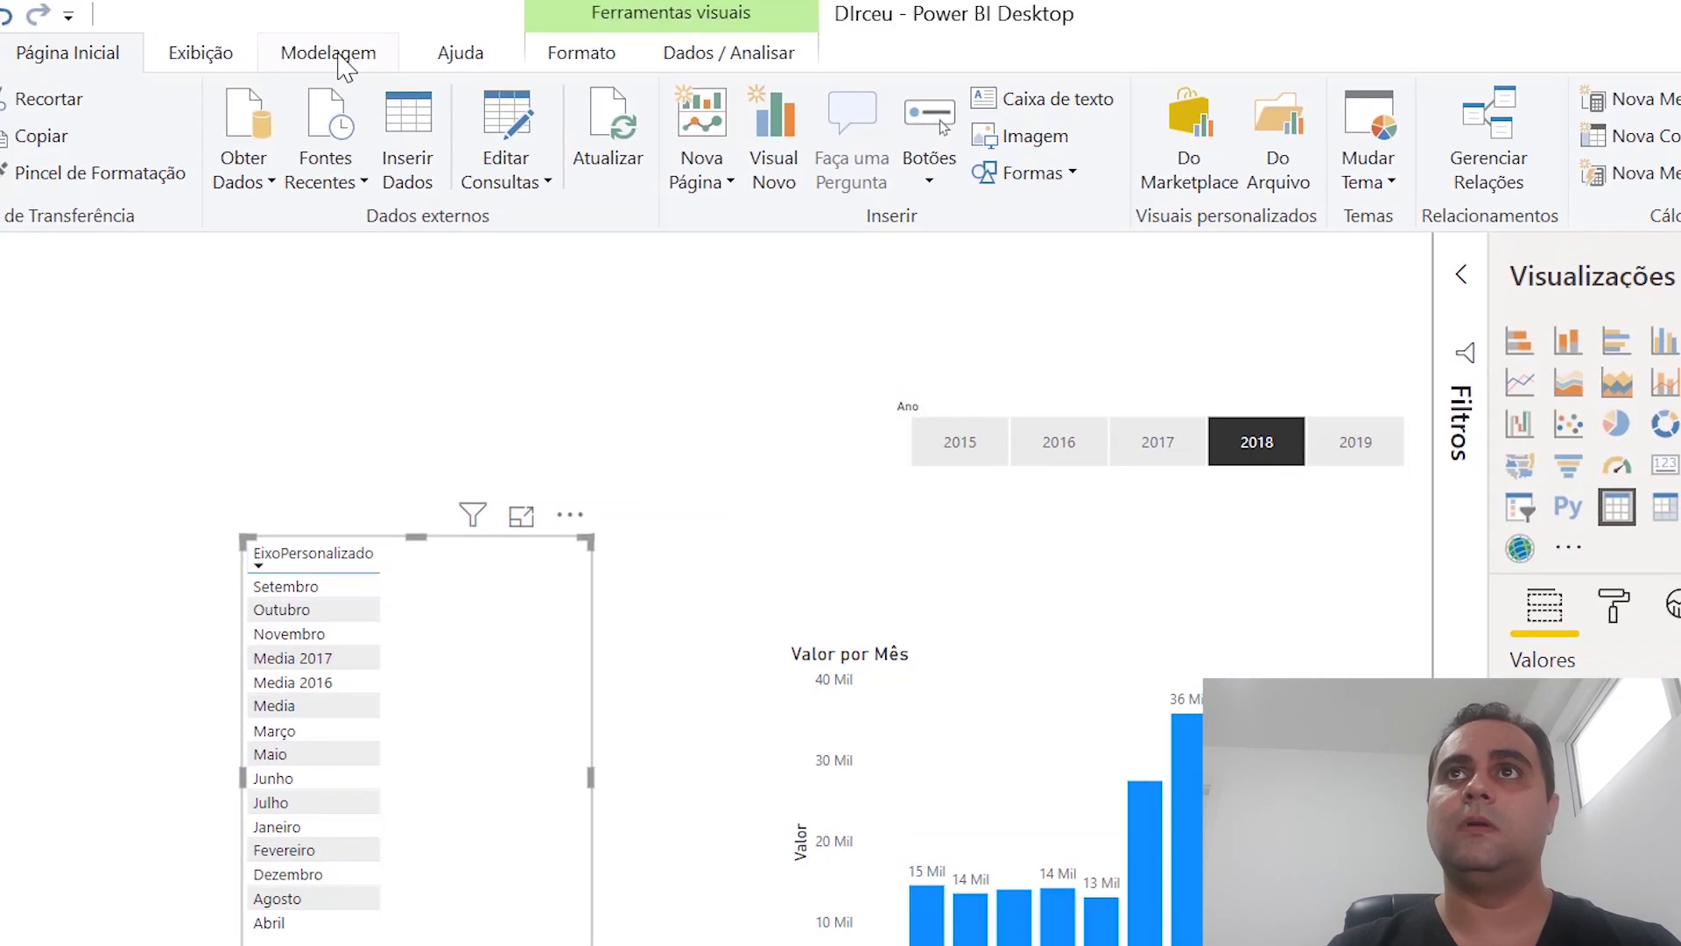
Open the dEixo table's data and examine the order of its EixoPersonalizado entries across the years.
left_click(341, 60)
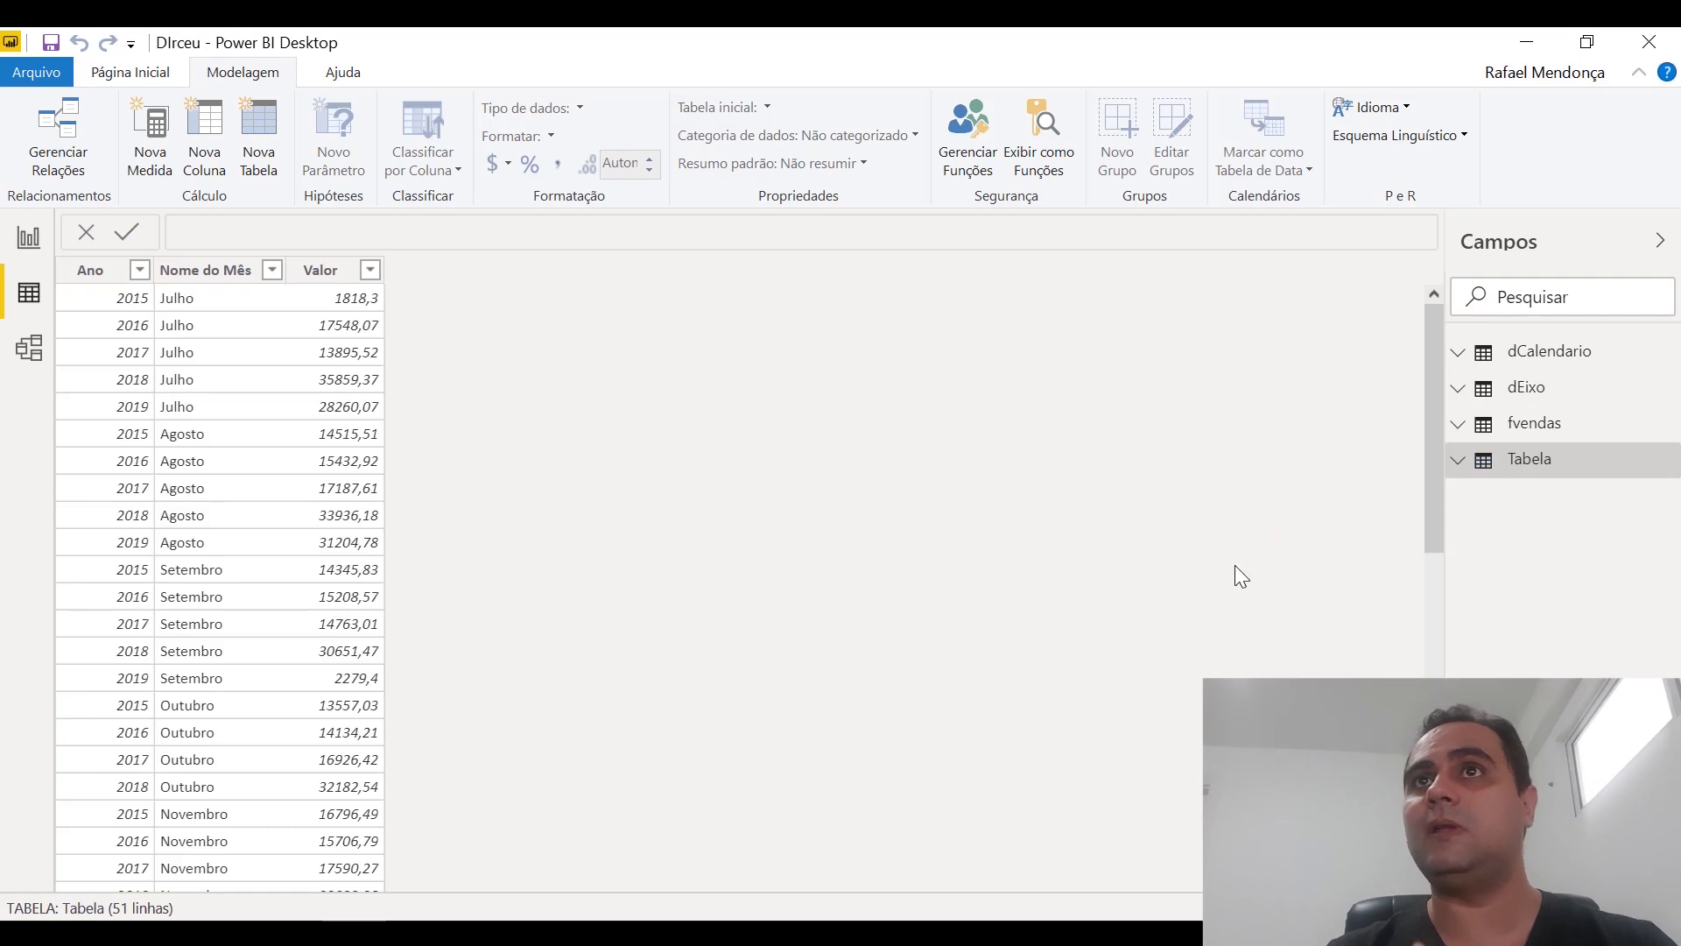
left_click(1526, 394)
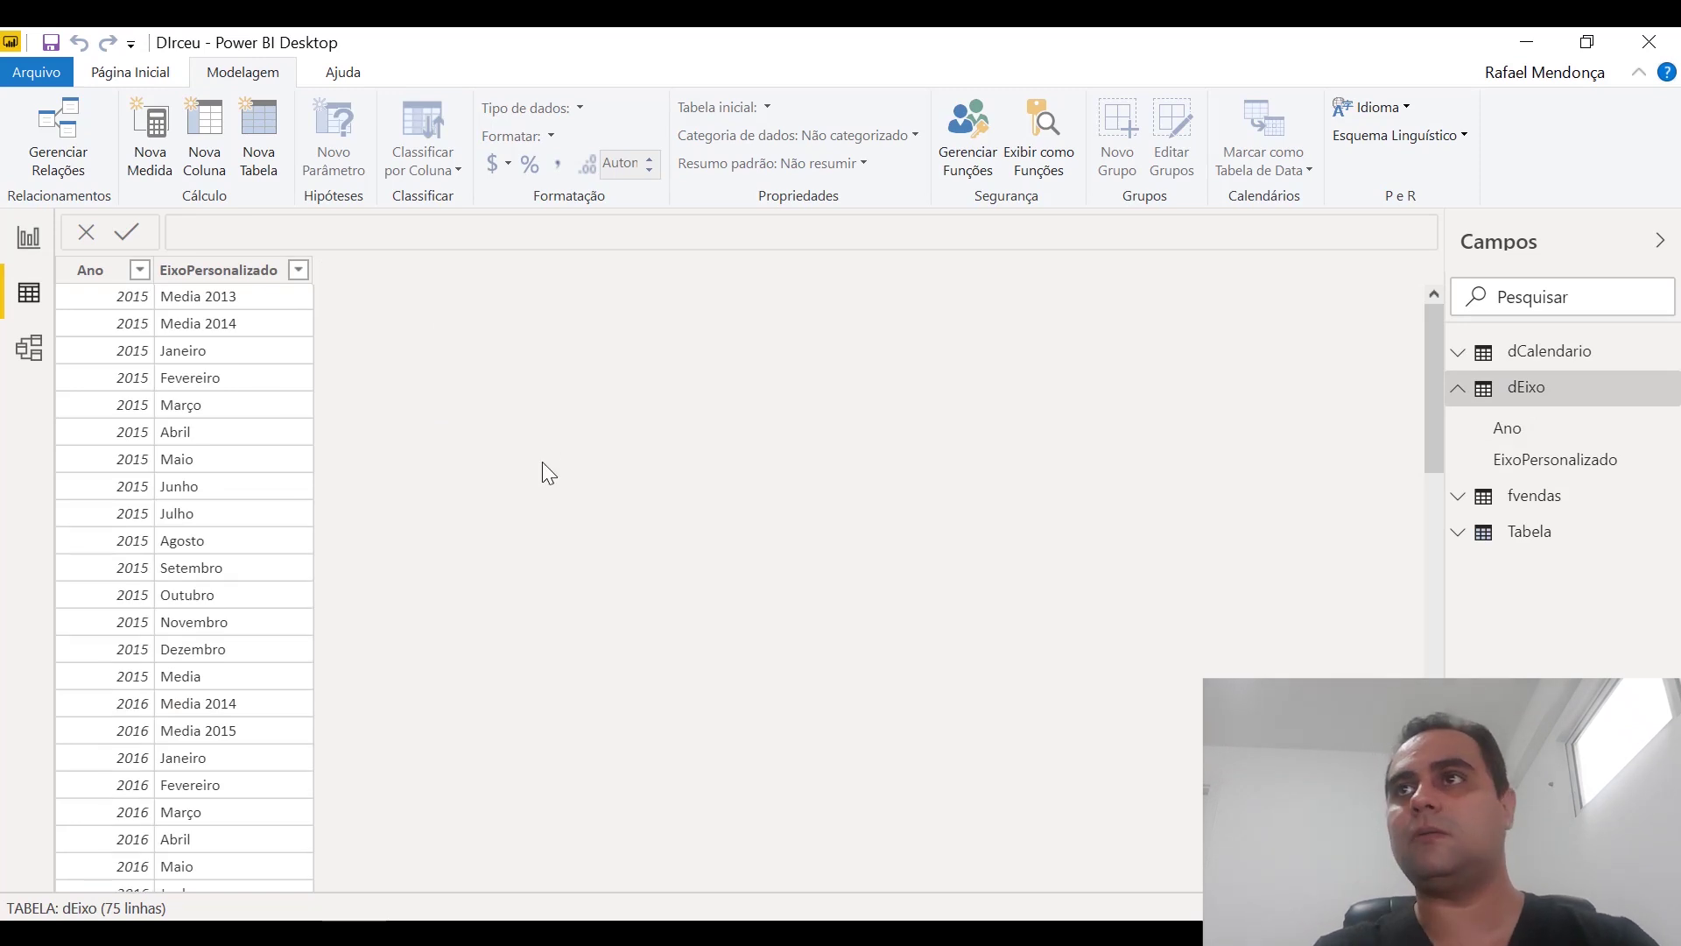
scroll(541, 477, "down", 15)
scroll(368, 700, "up", 18)
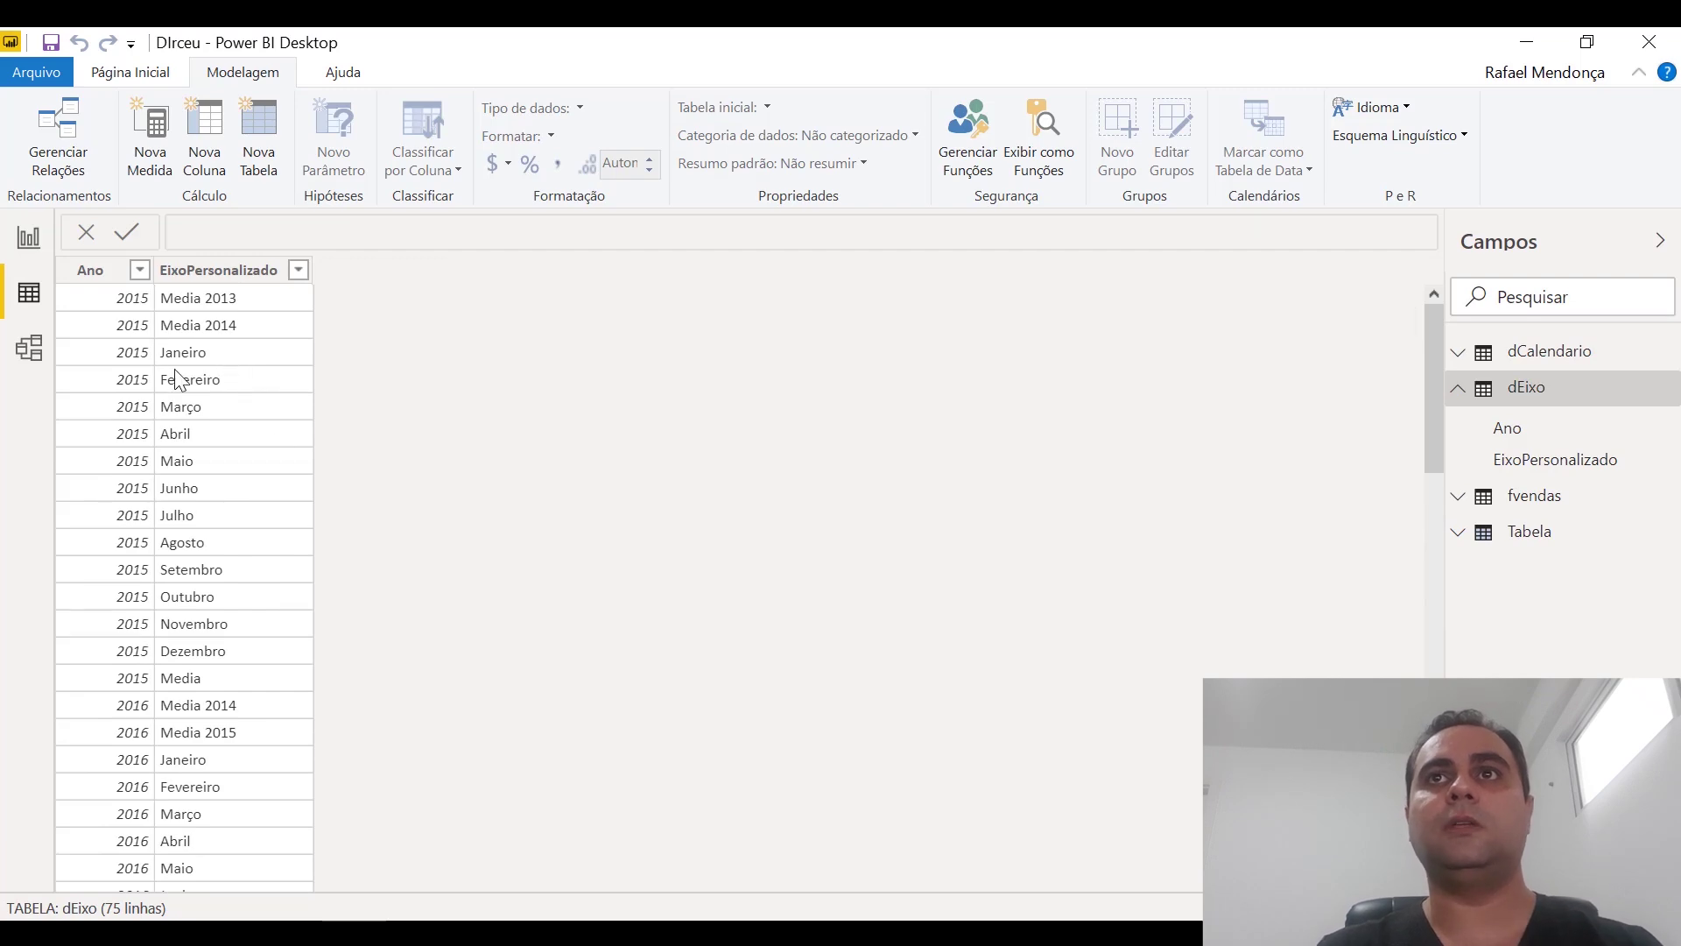
left_click(197, 304)
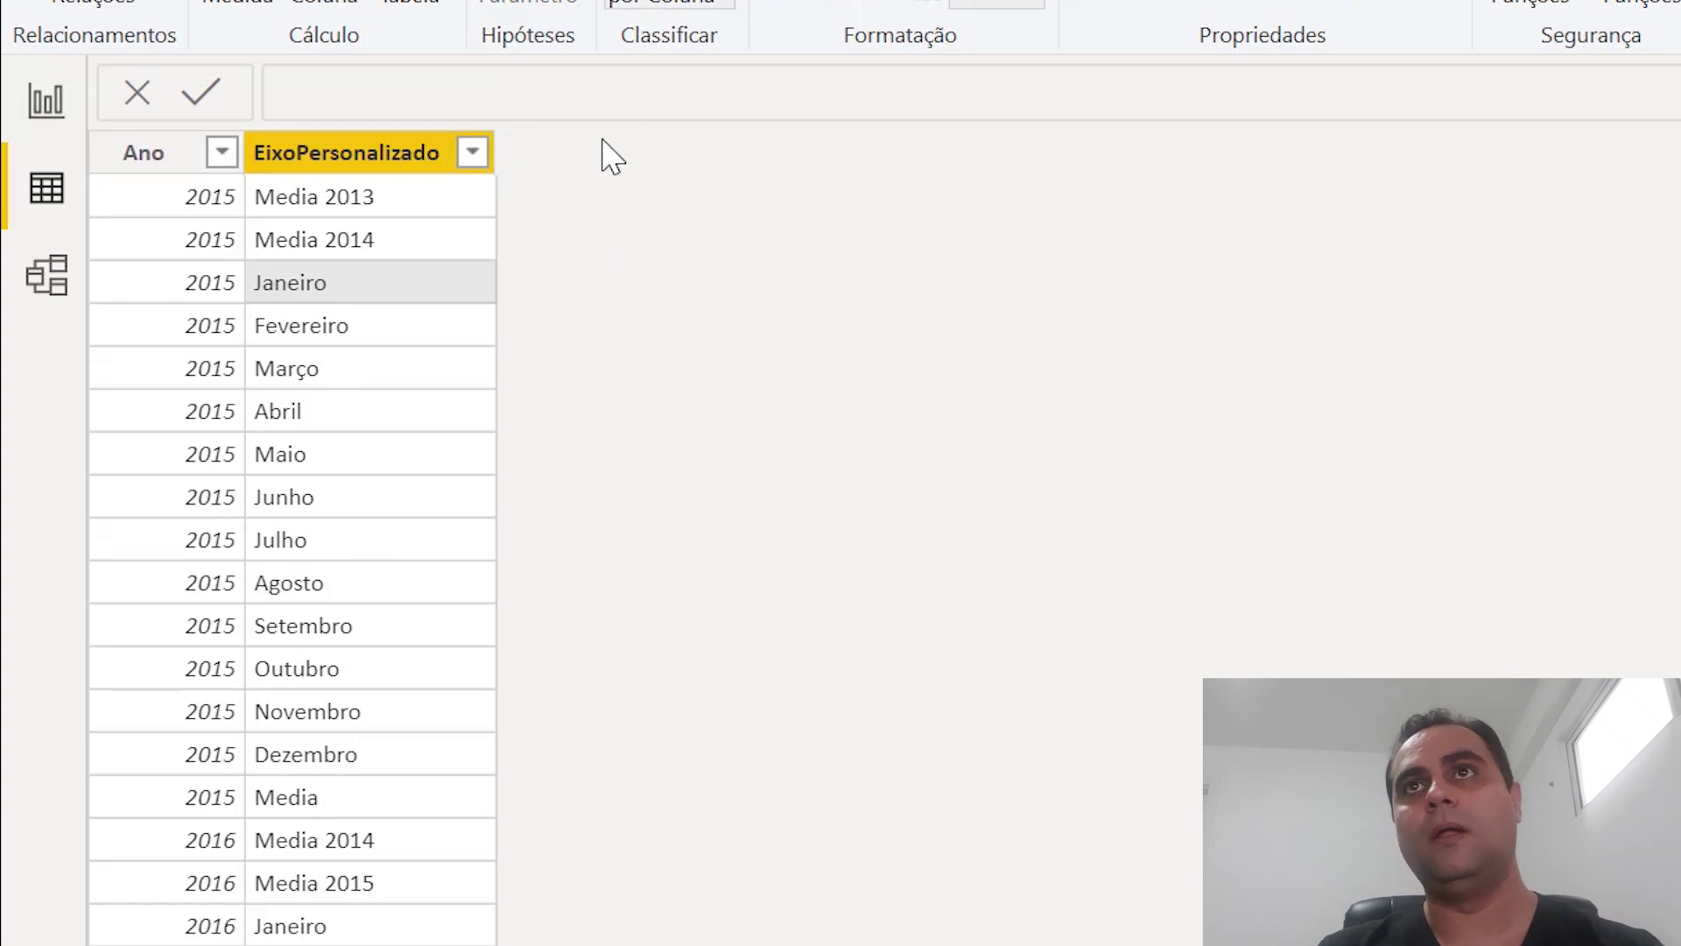
scroll(619, 775, "down", 2)
scroll(619, 775, "down", 8)
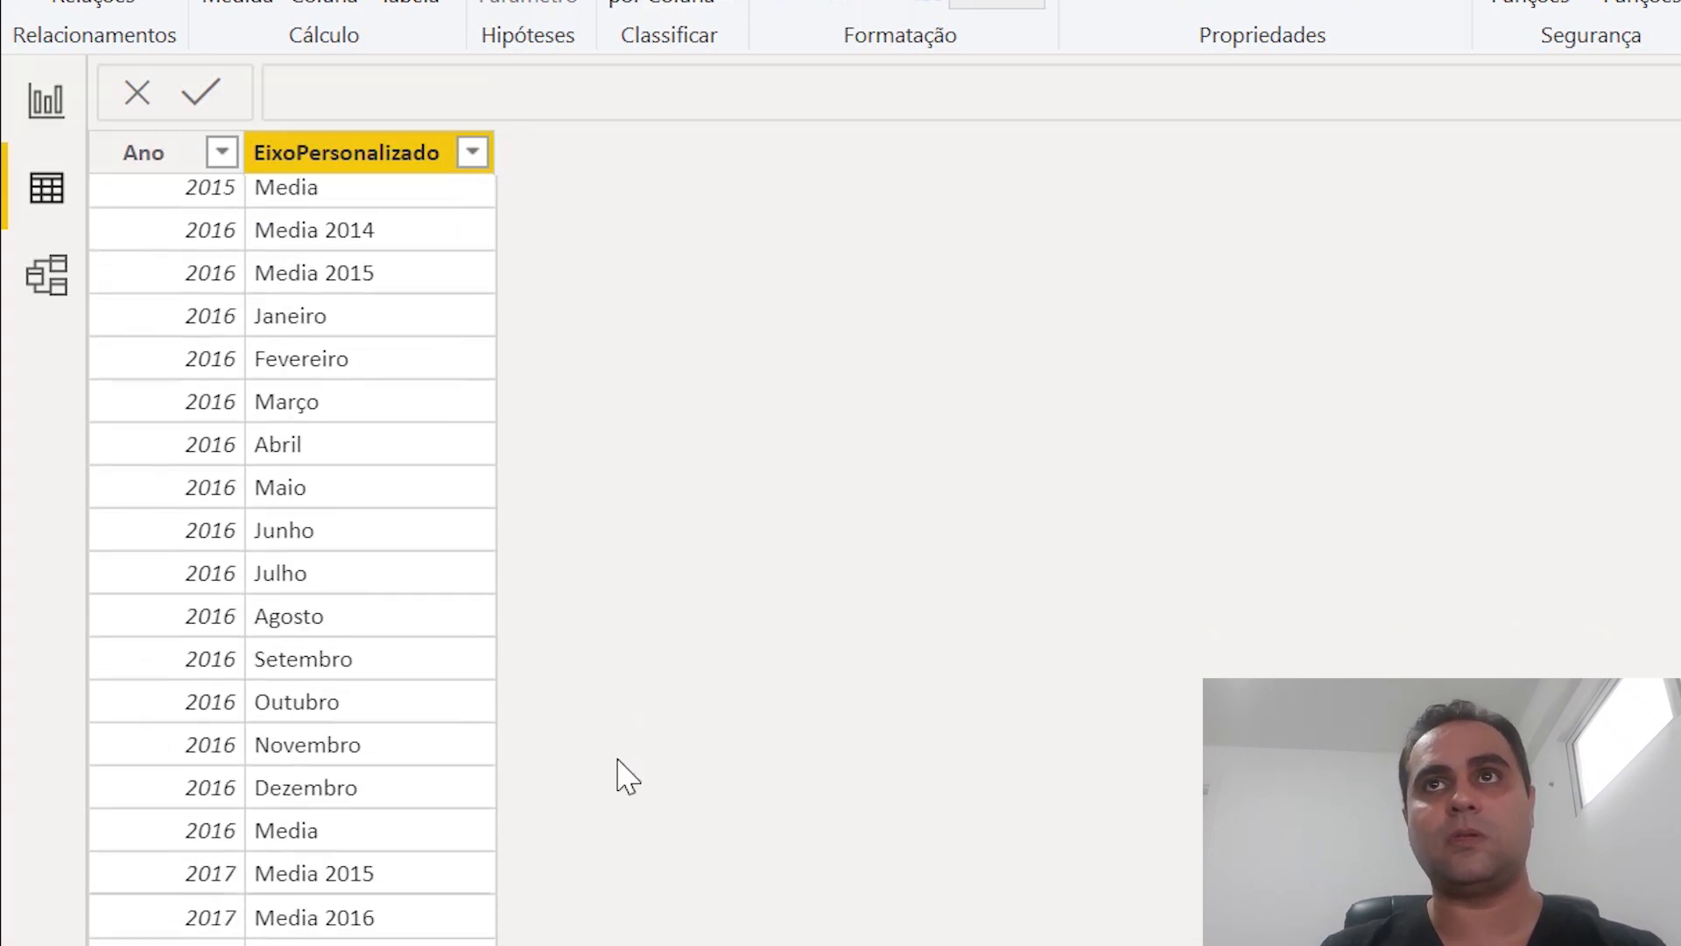
Add an index column starting at 0 to the dEixo query in the query editor.
left_click(167, 0)
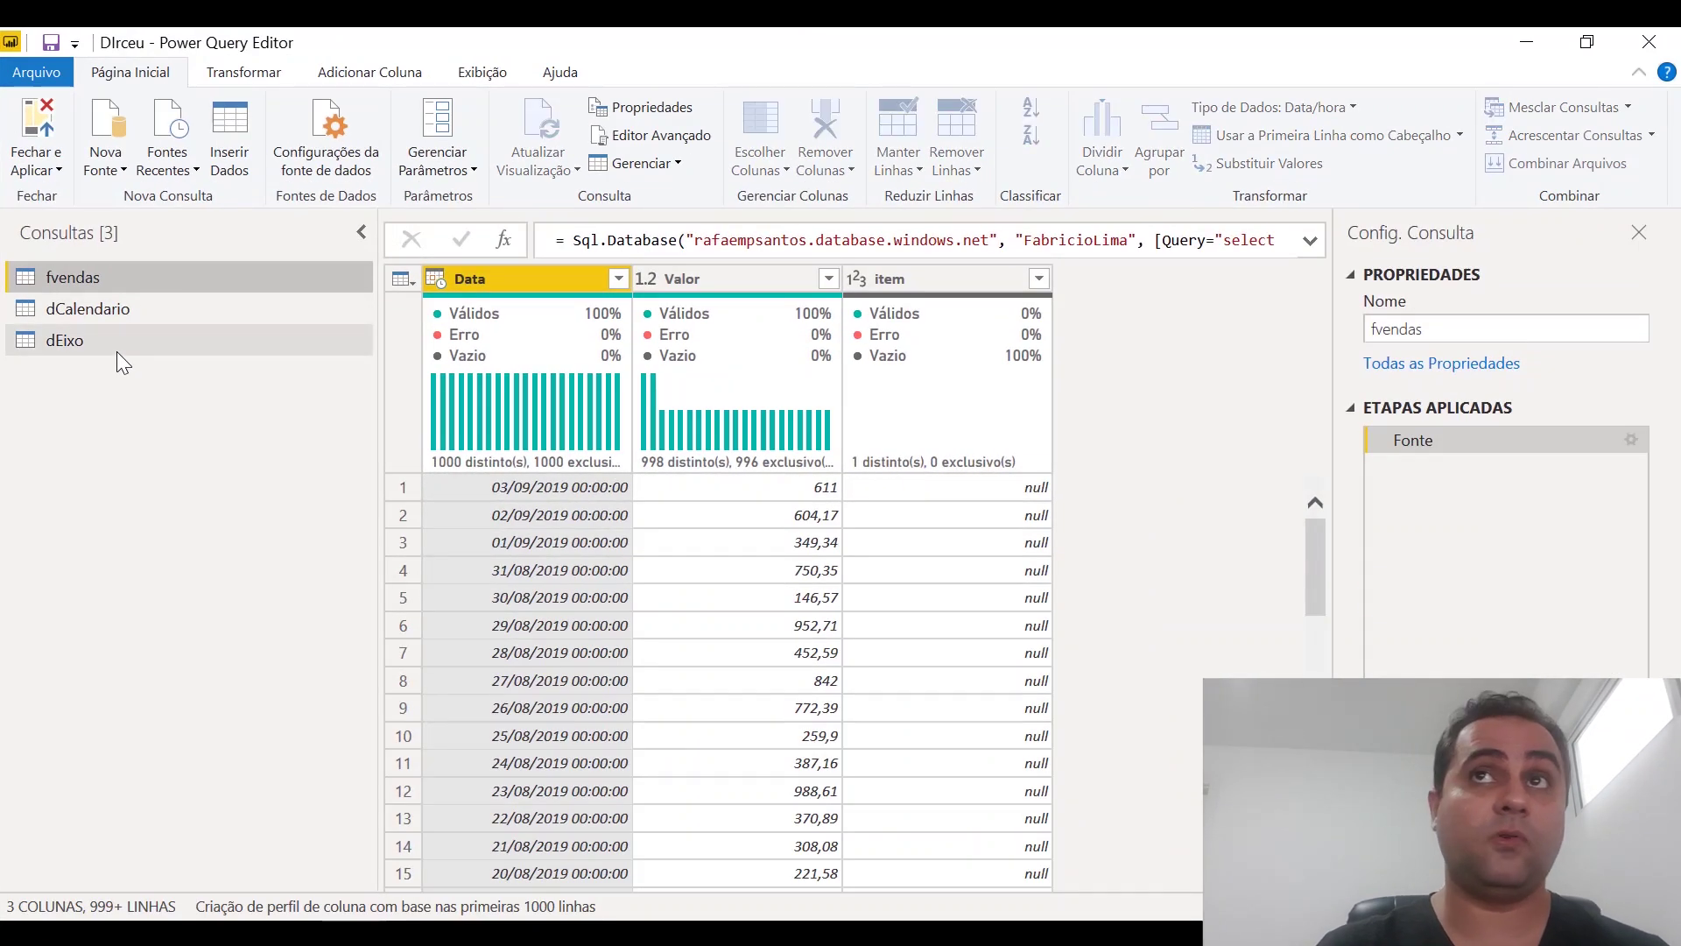
left_click(117, 350)
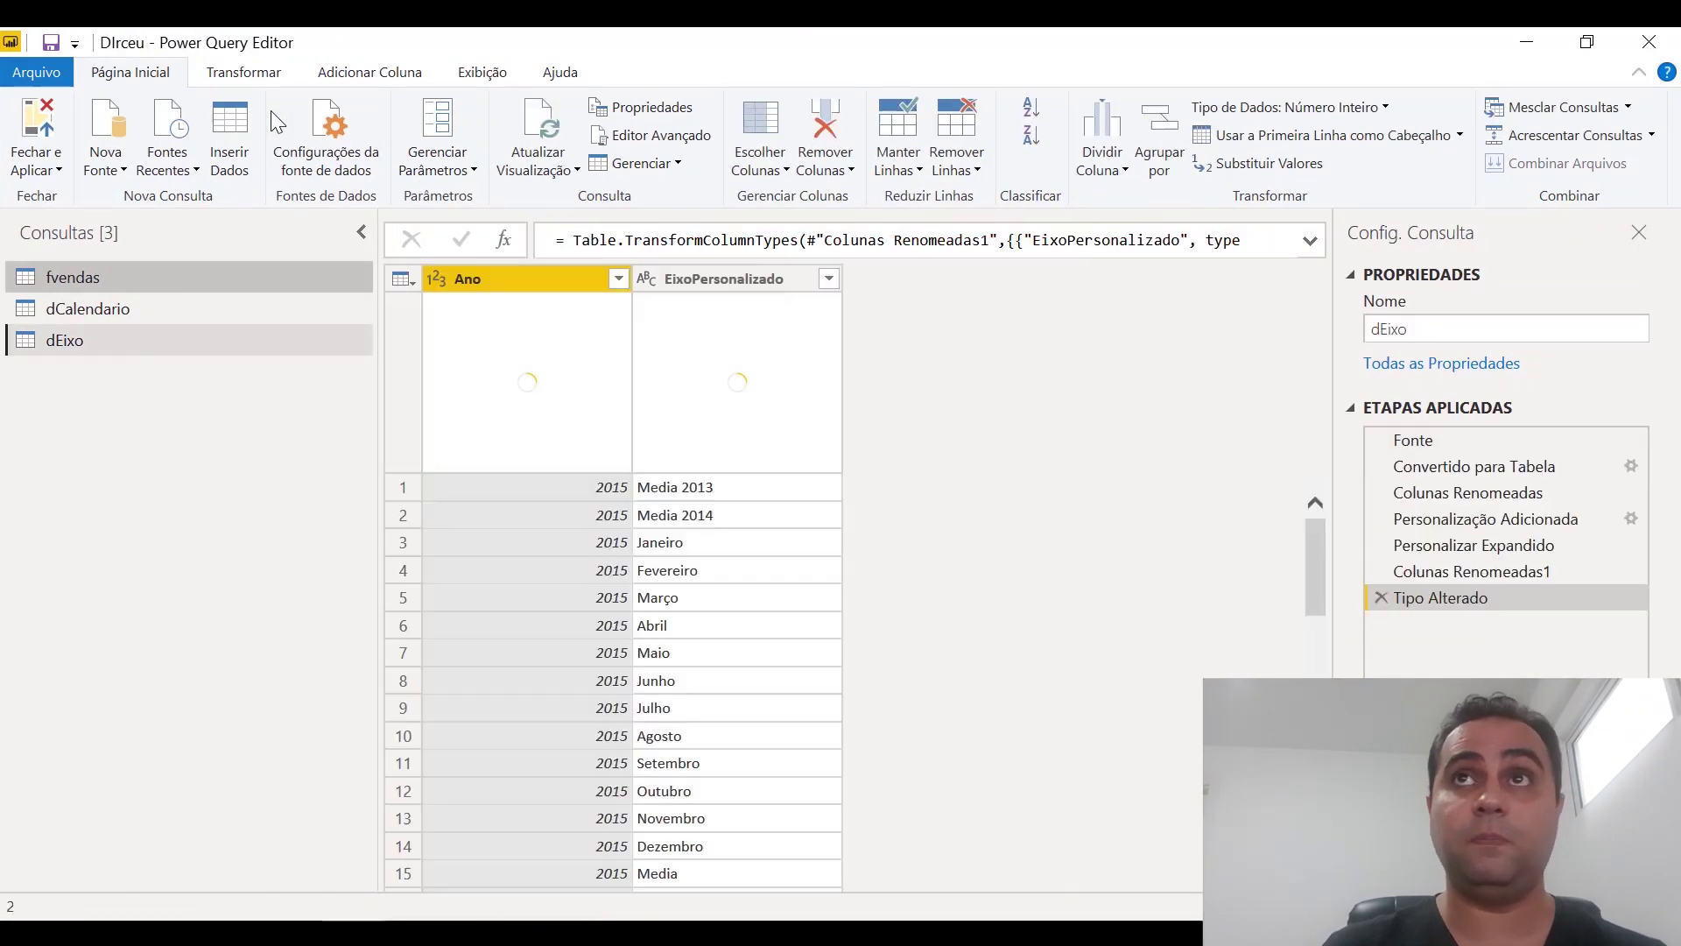
left_click(345, 79)
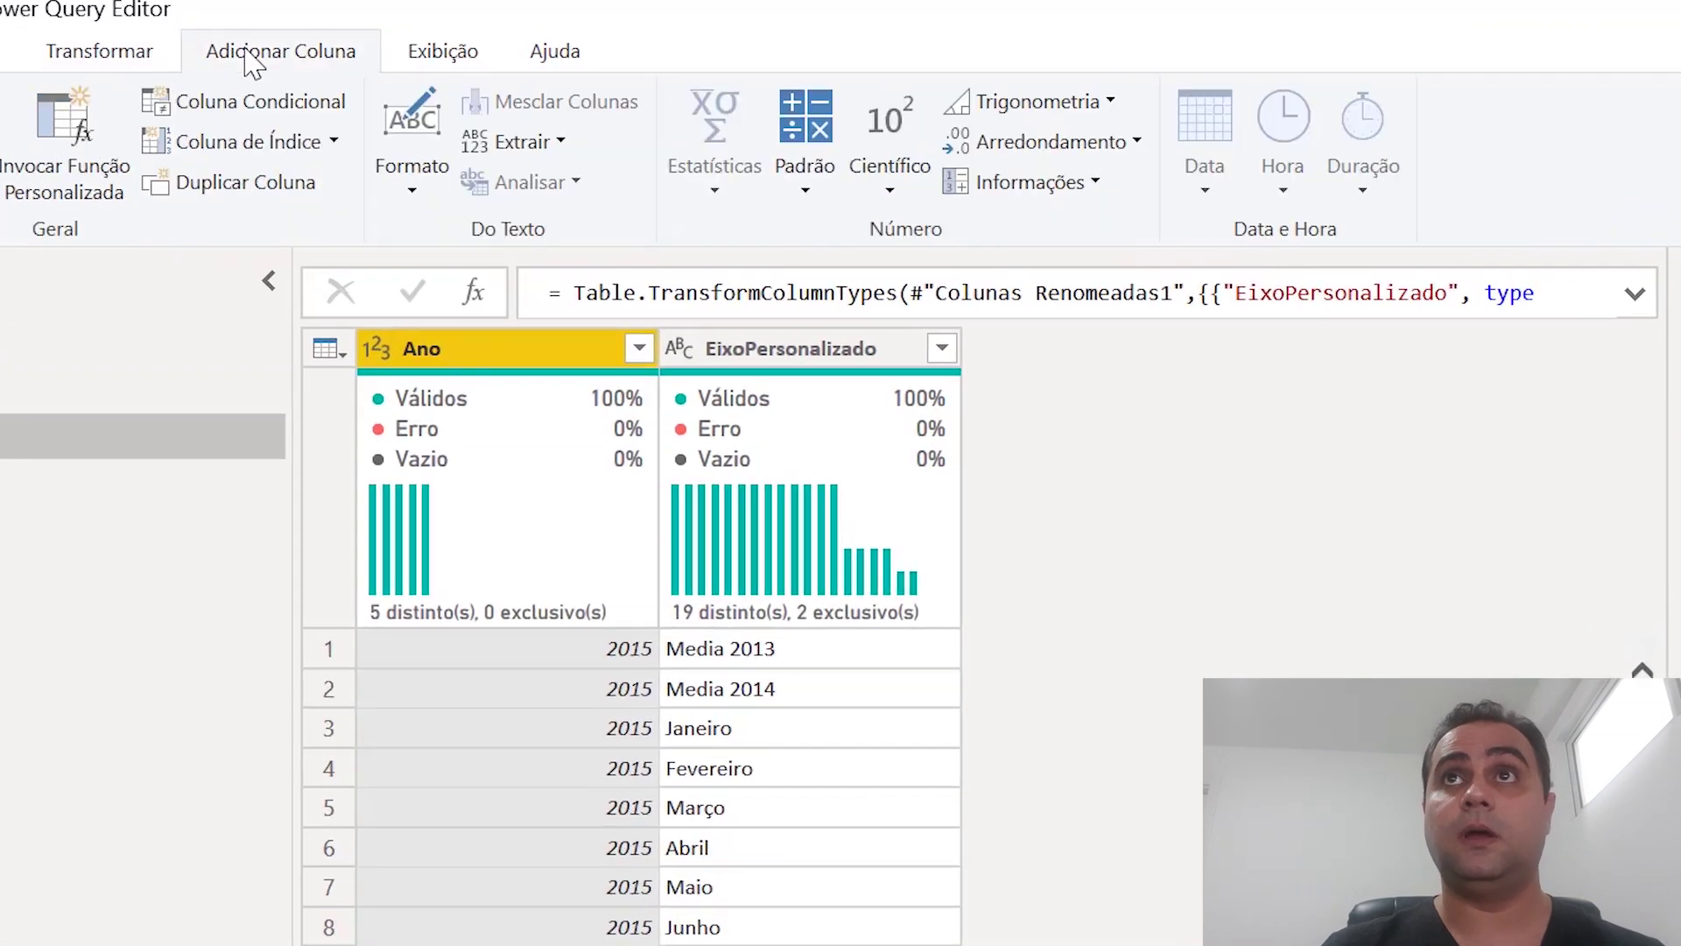
left_click(255, 154)
Examine the Índice values across the years in dEixo, comparing the Janeiro rows of 2015 and 2016.
scroll(891, 755, "down", 2)
scroll(891, 758, "down", 10)
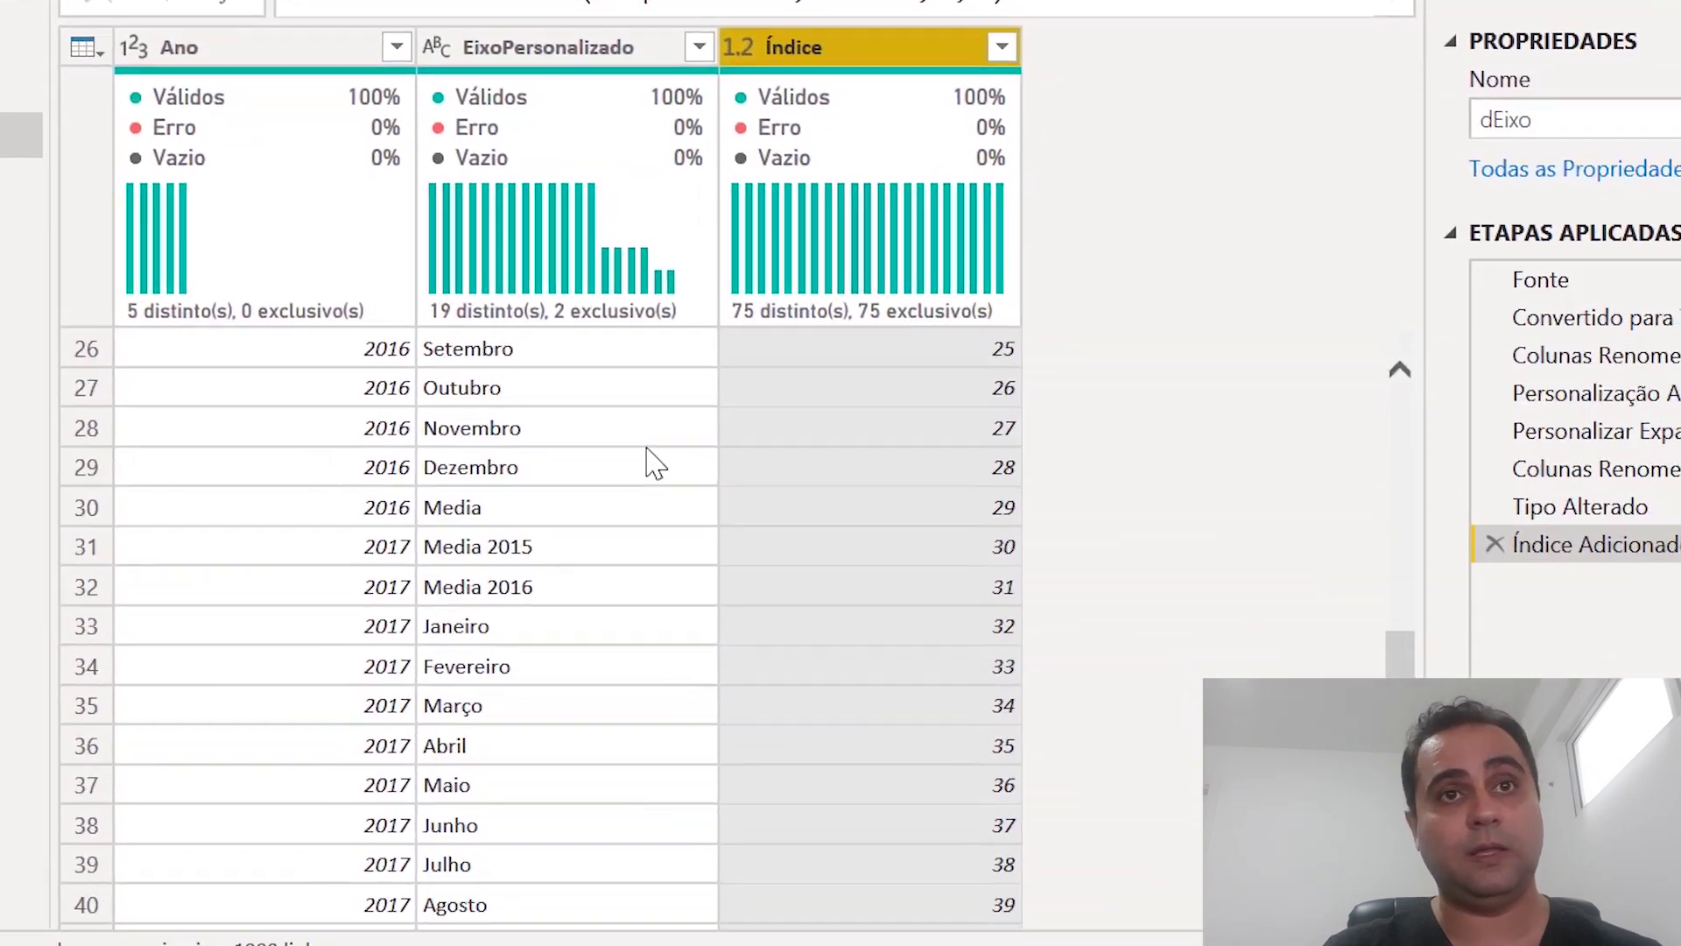
scroll(655, 463, "down", 1)
scroll(628, 603, "down", 2)
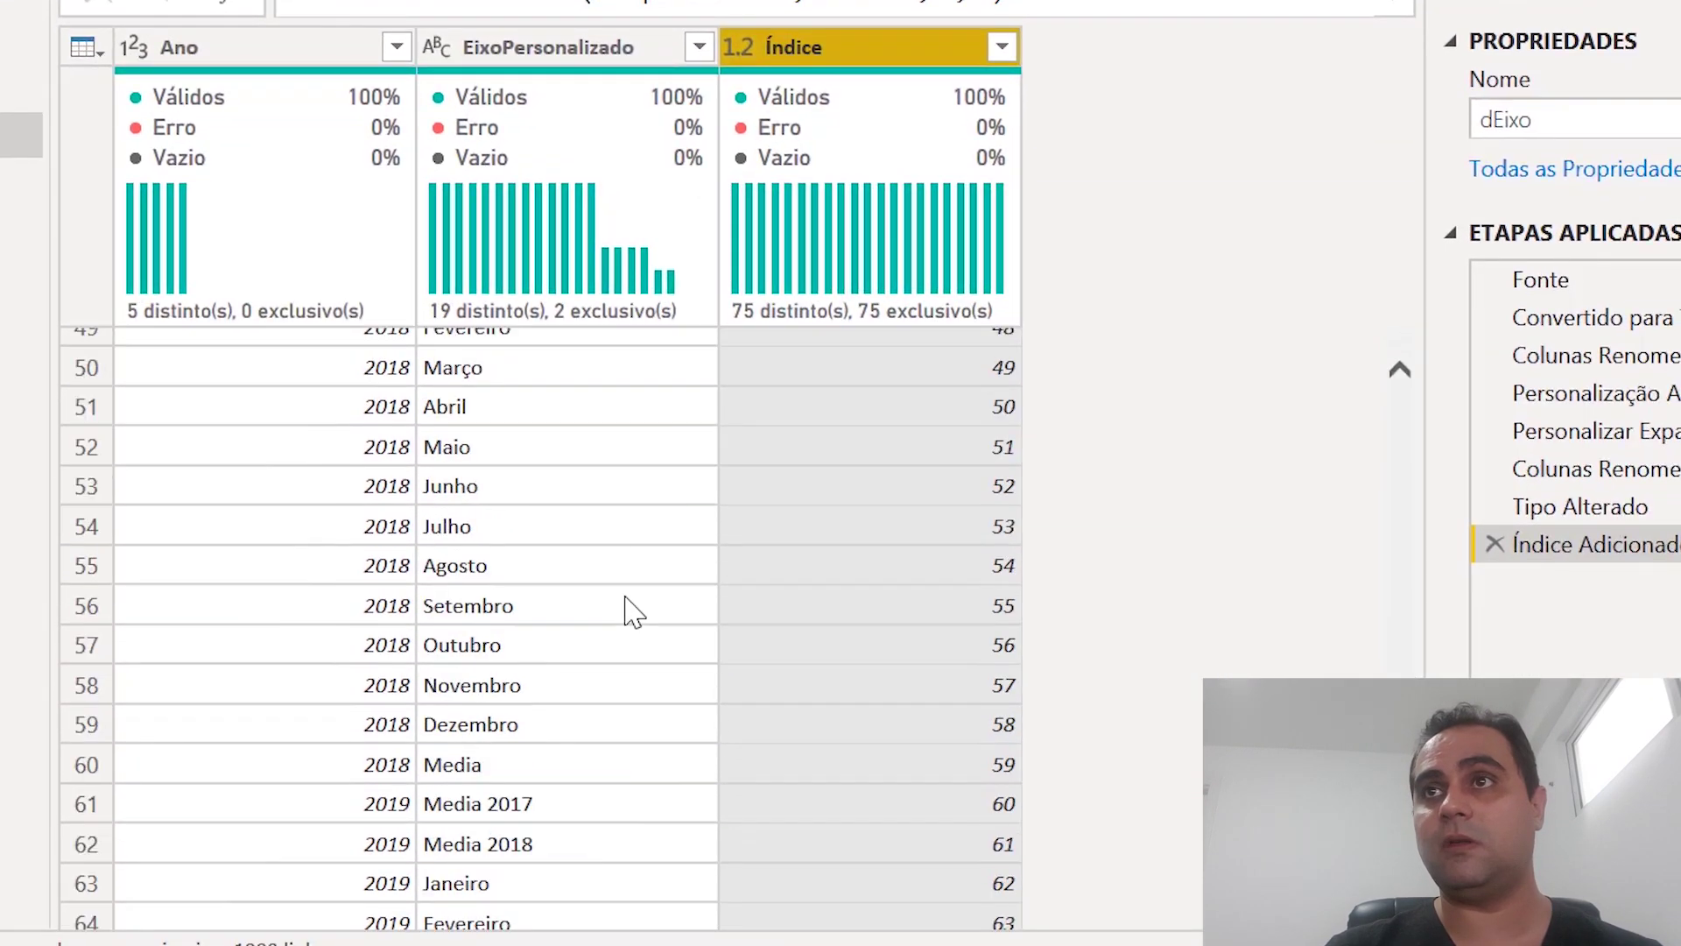
scroll(625, 608, "up", 13)
scroll(623, 616, "up", 2)
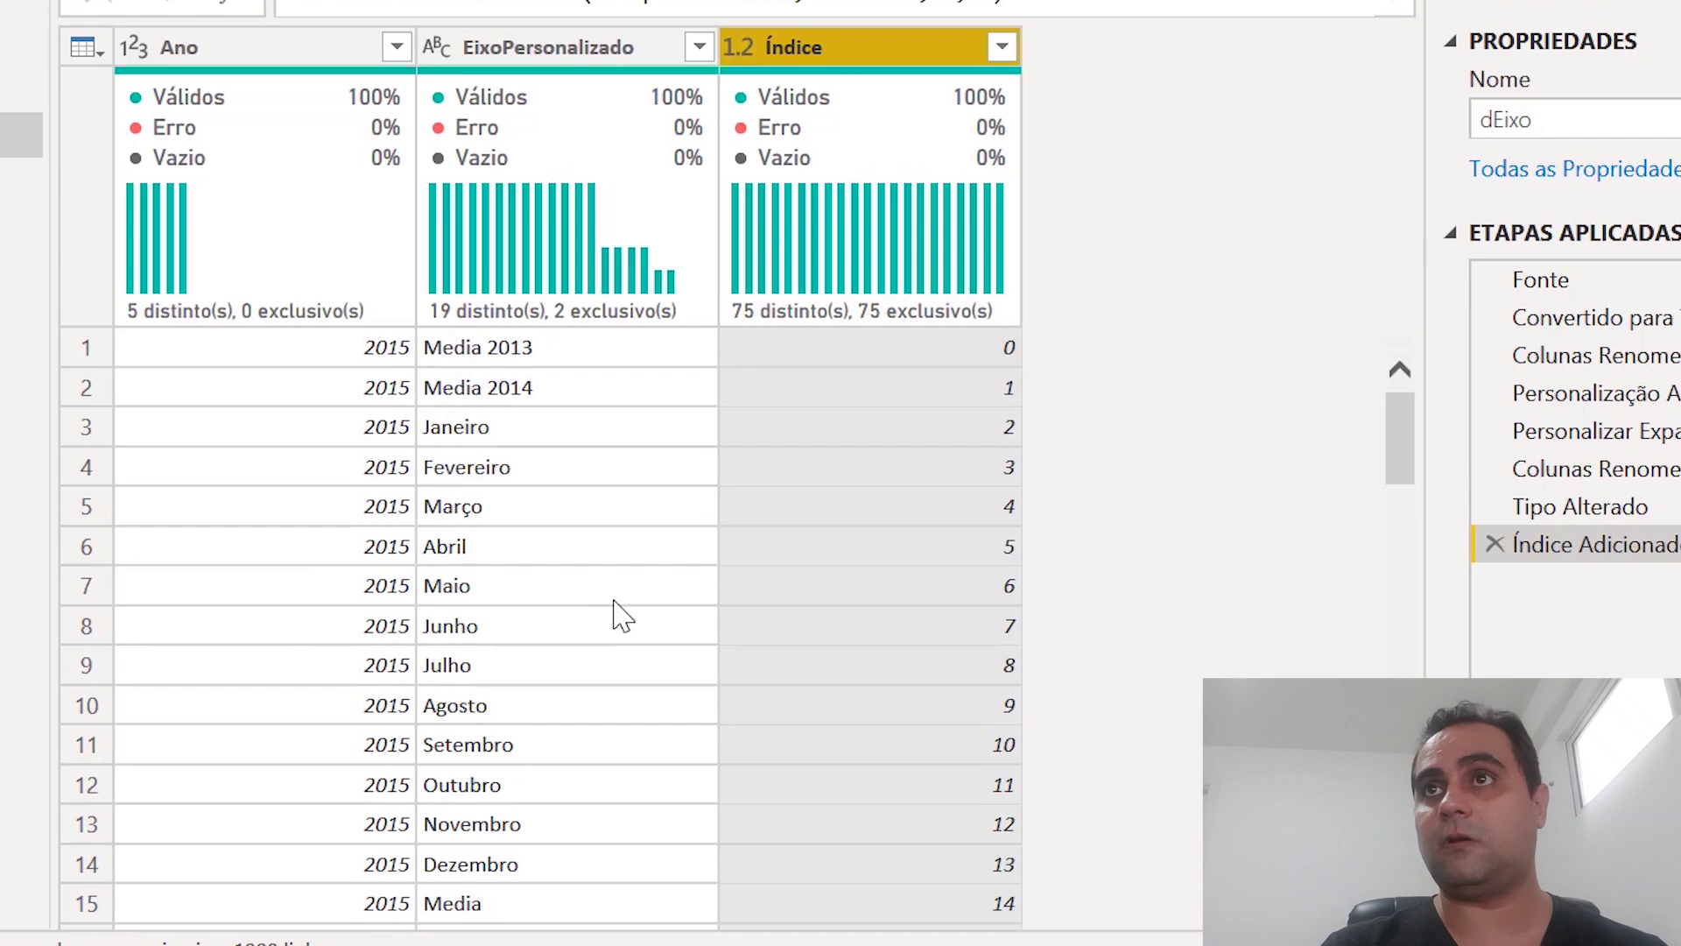
scroll(623, 615, "down", 1)
scroll(617, 613, "up", 1)
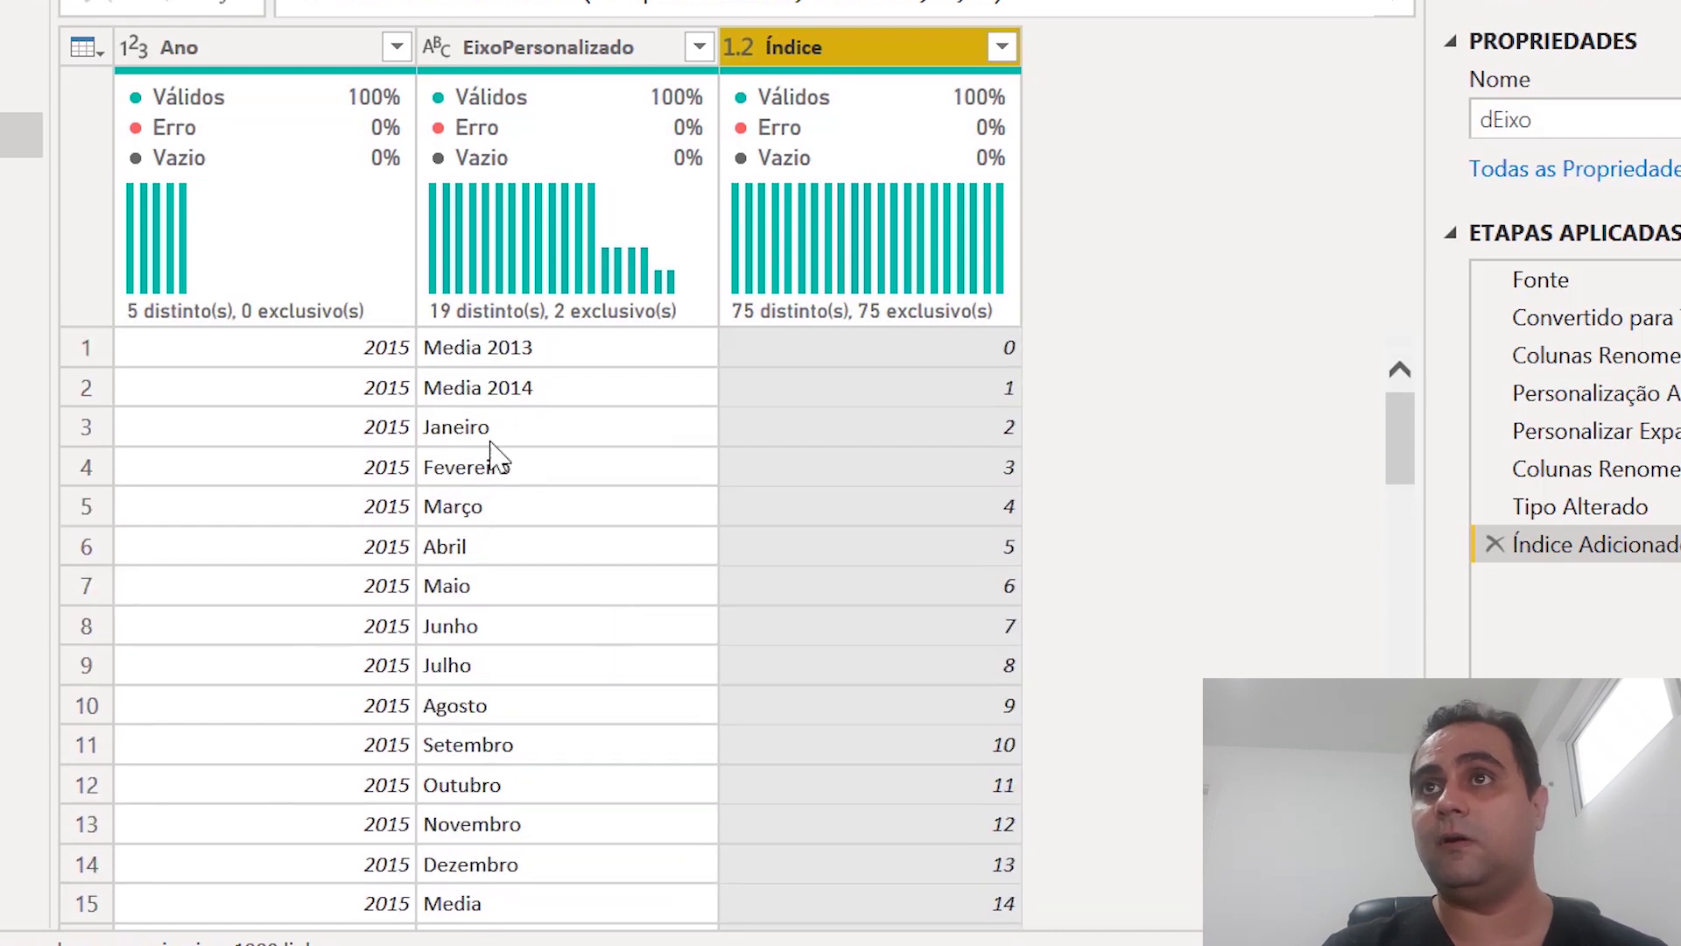
left_click(86, 428)
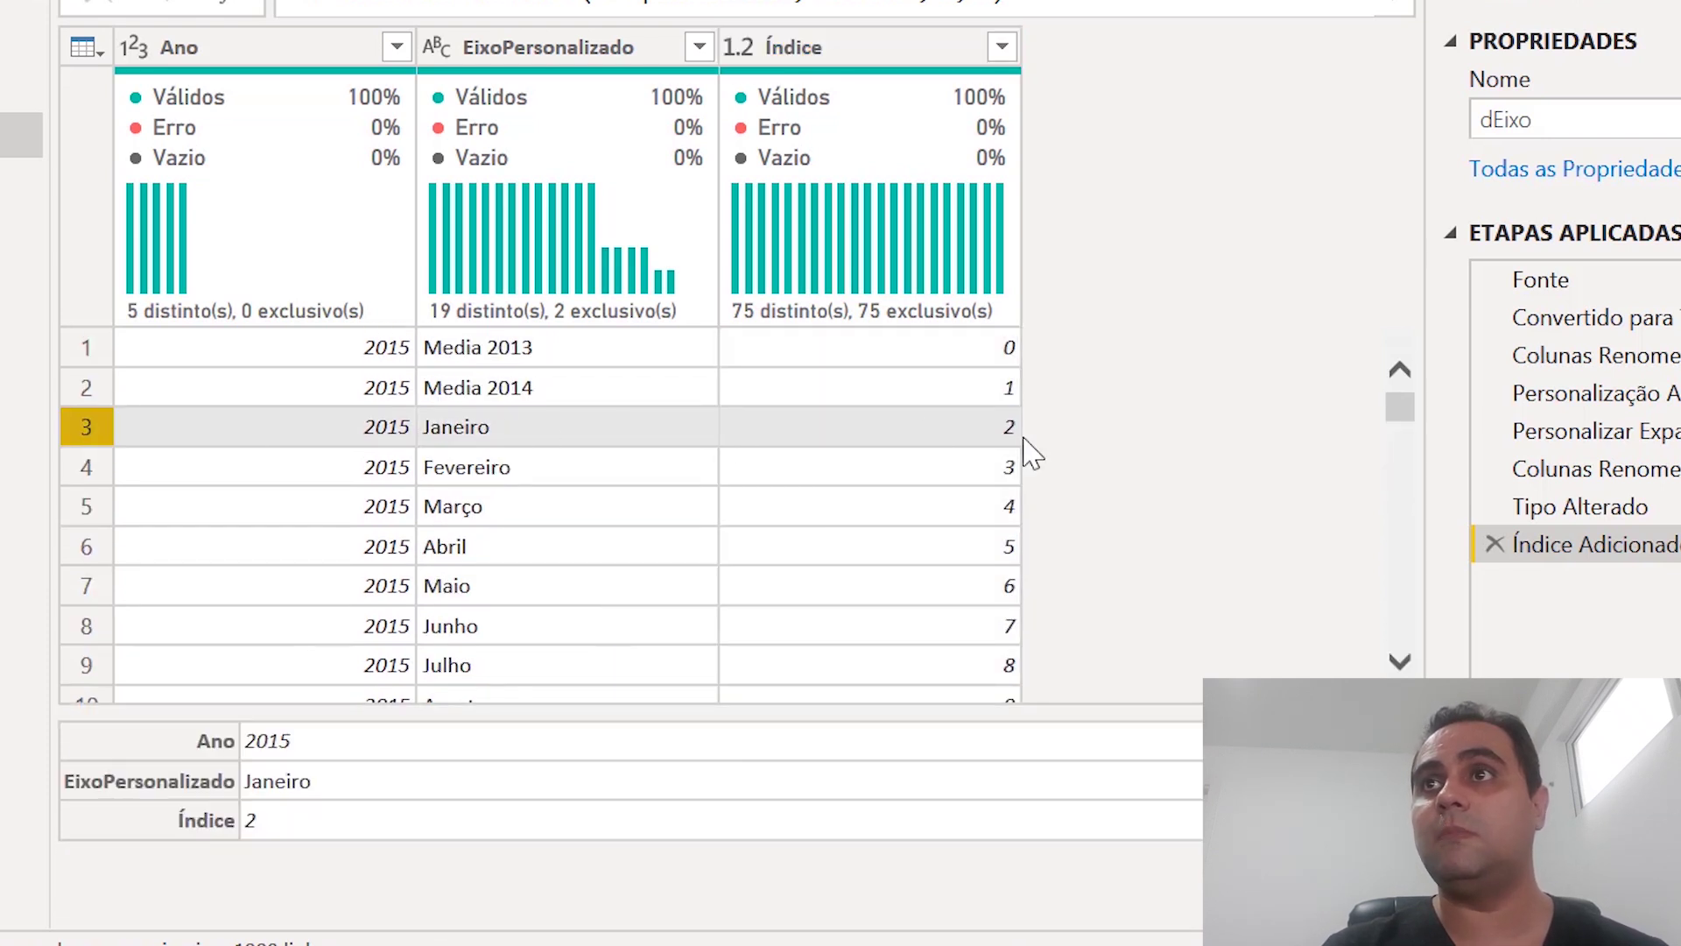
scroll(993, 451, "down", 2)
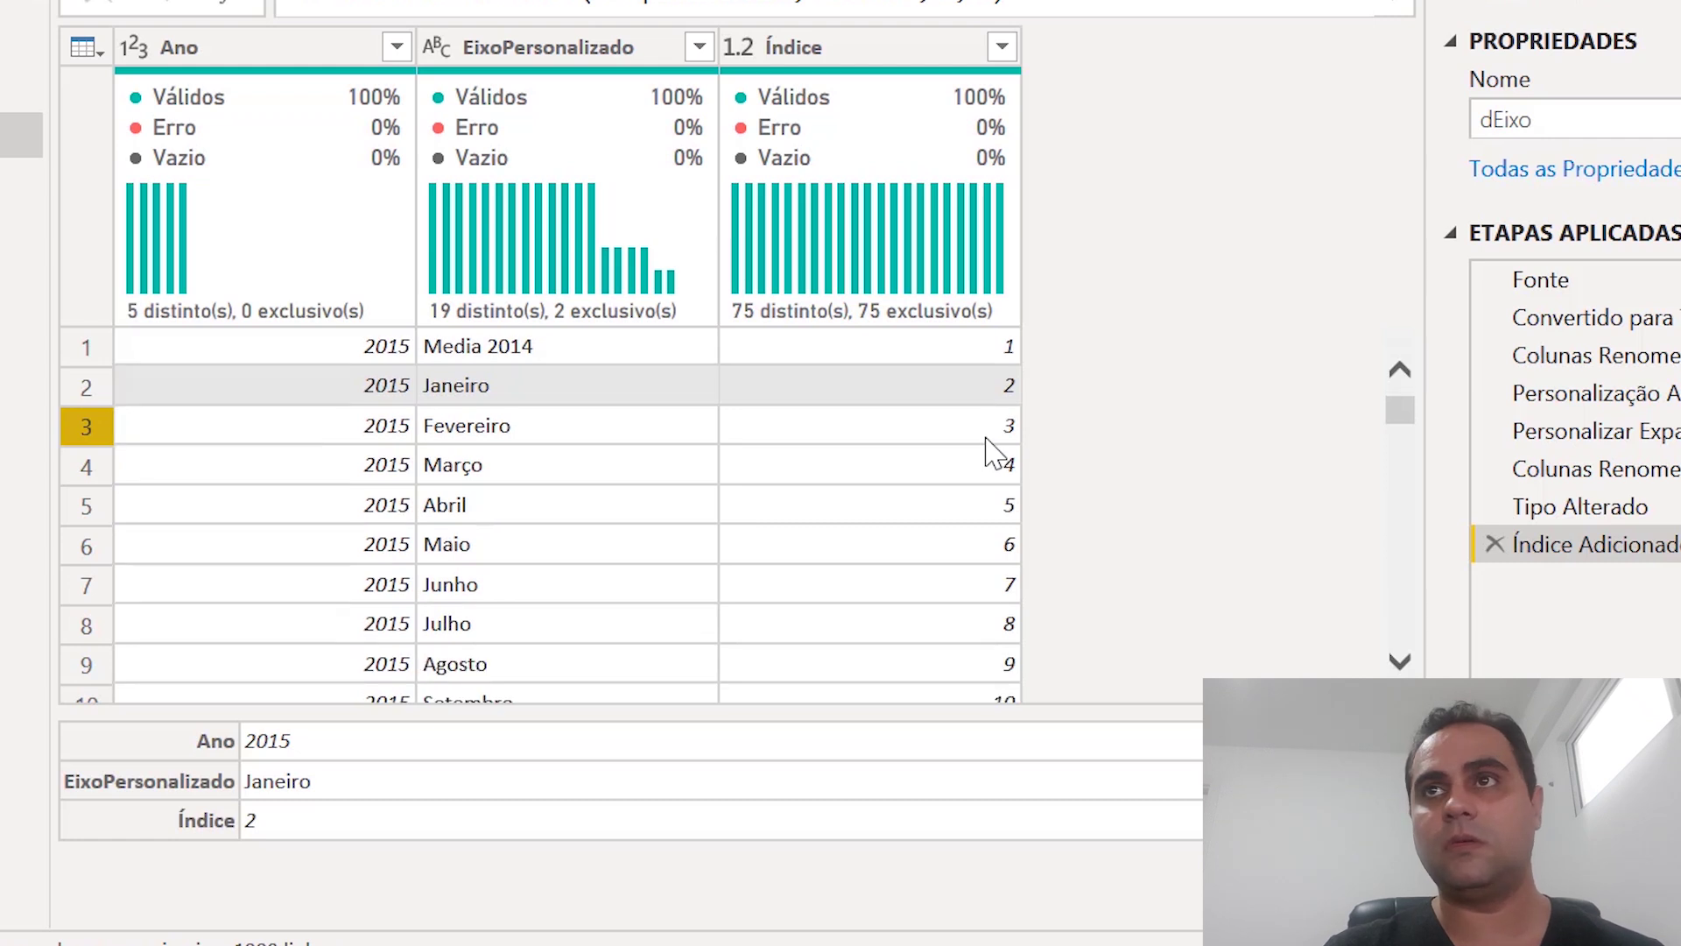
scroll(667, 593, "down", 1)
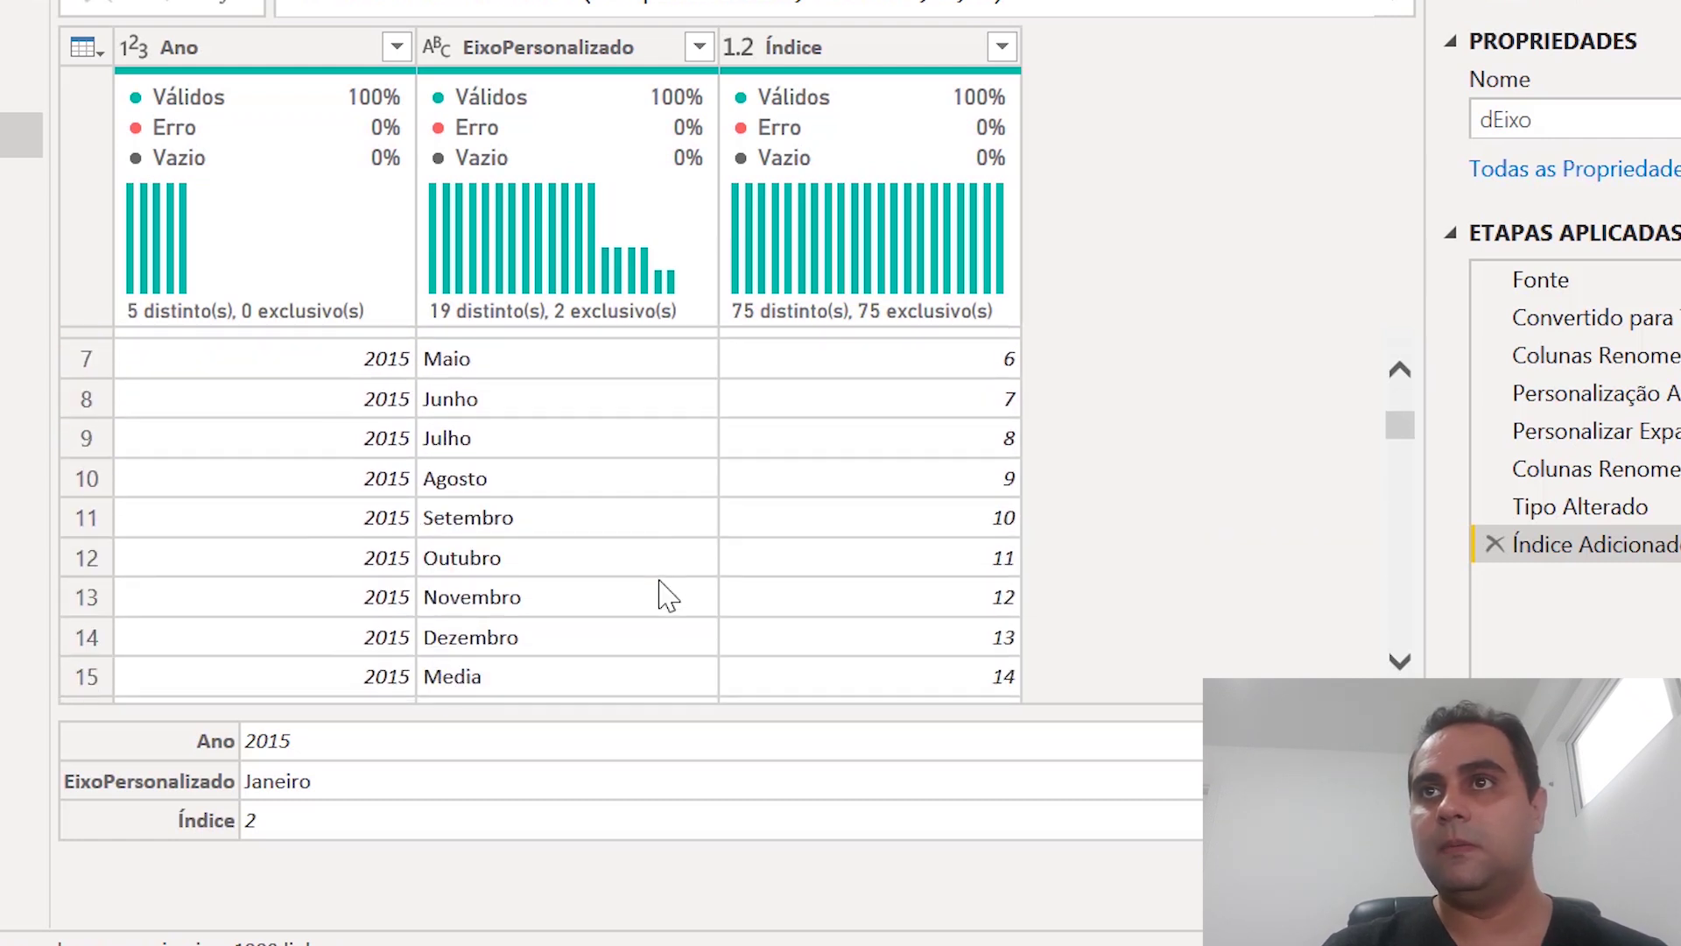
scroll(613, 586, "down", 4)
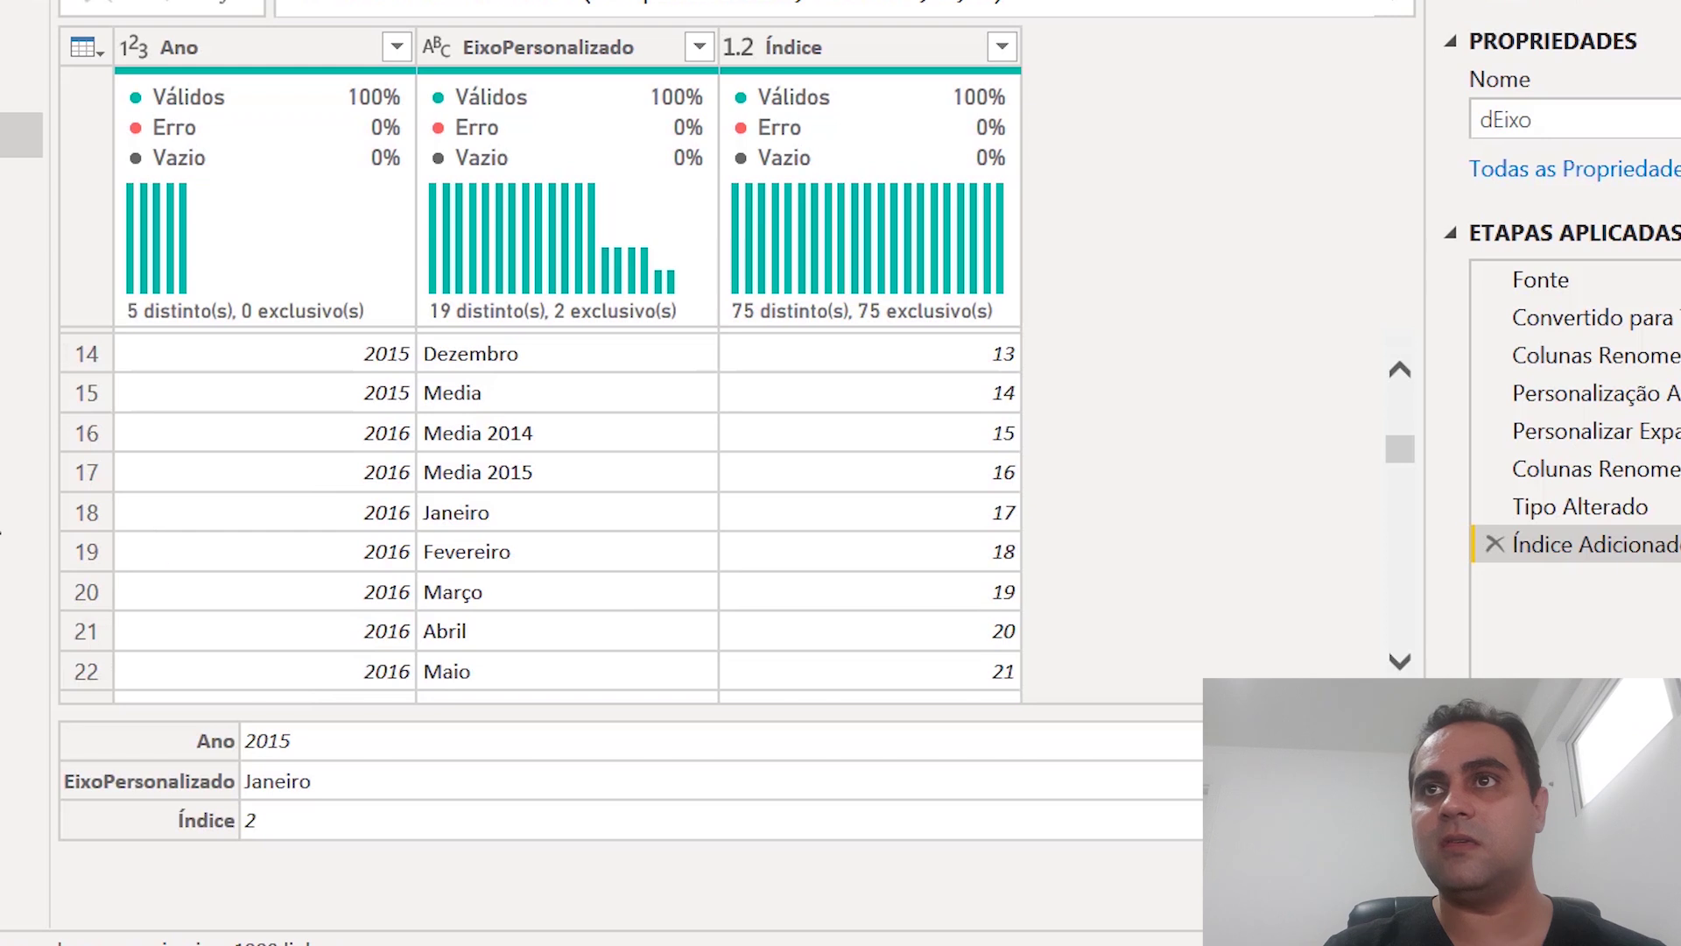
left_click(79, 510)
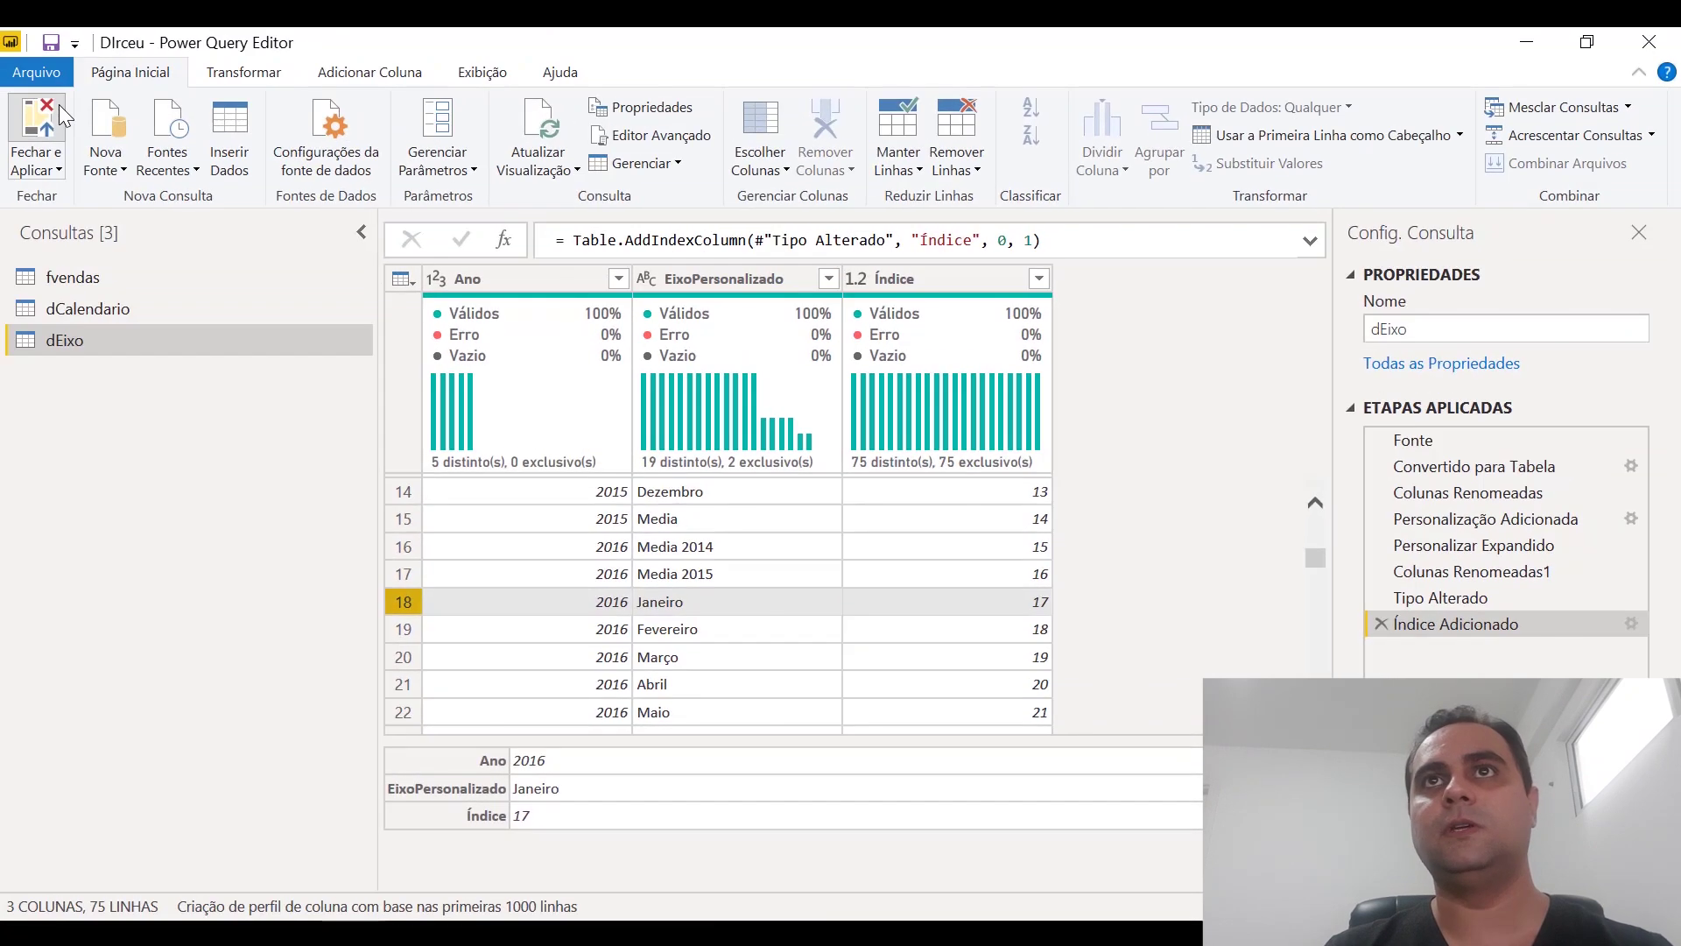
Close the query editor applying the changes, and try to sort dEixo's EixoPersonalizado column by Índice.
left_click(60, 103)
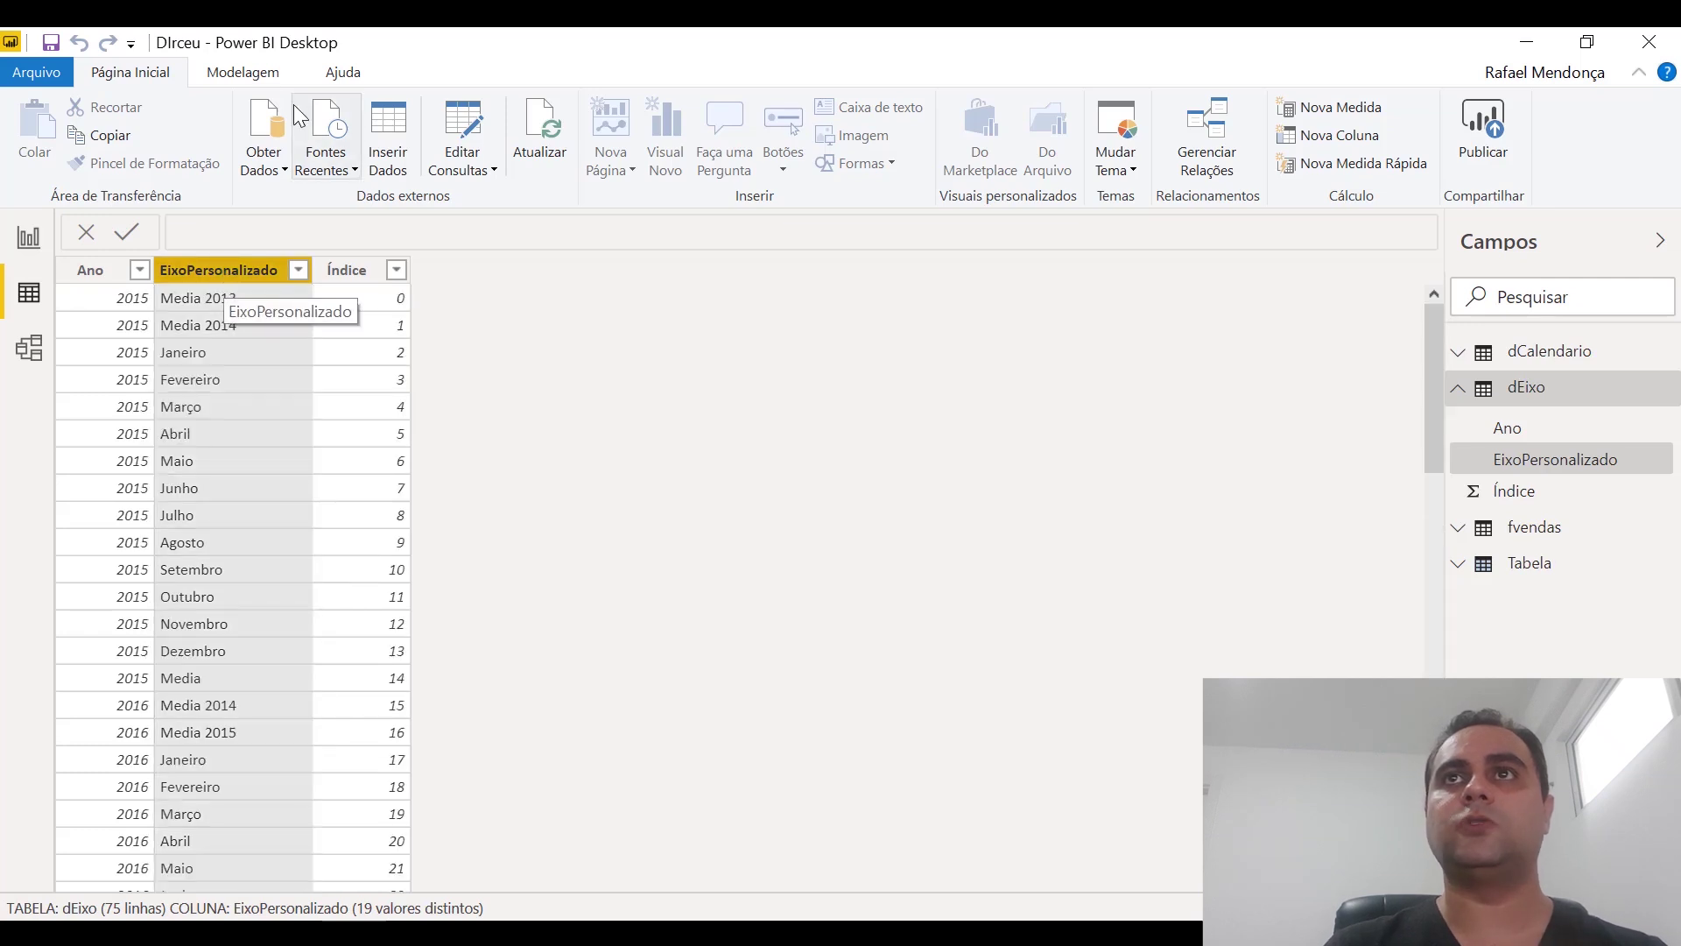
left_click(243, 72)
left_click(420, 175)
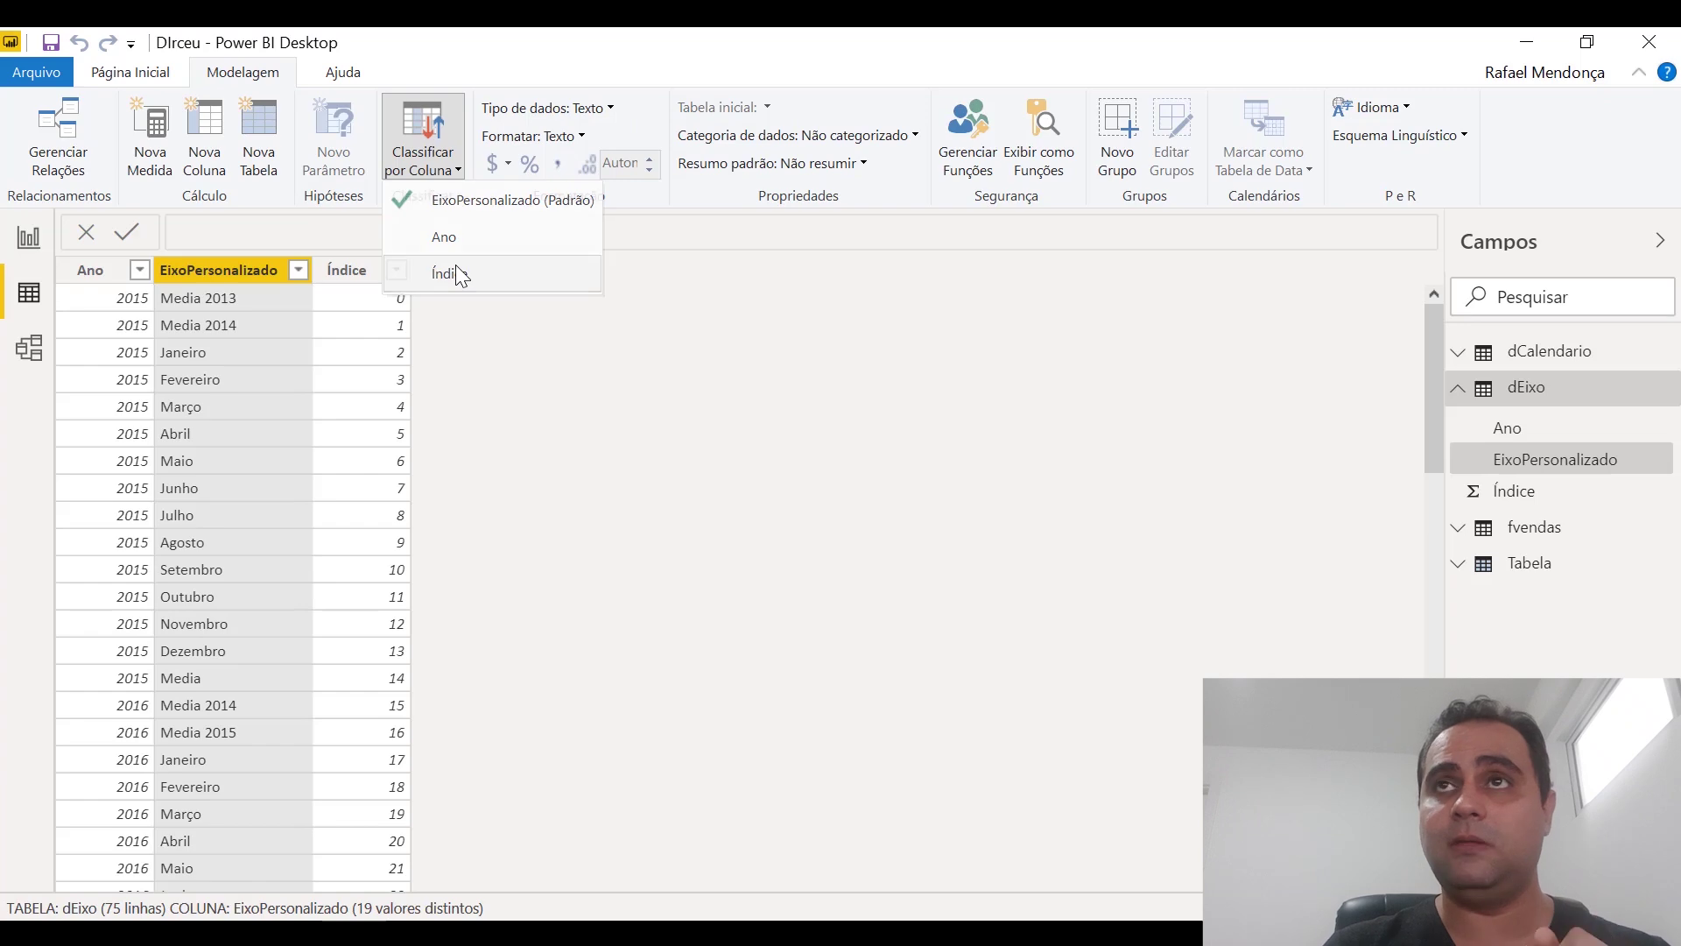
left_click(457, 266)
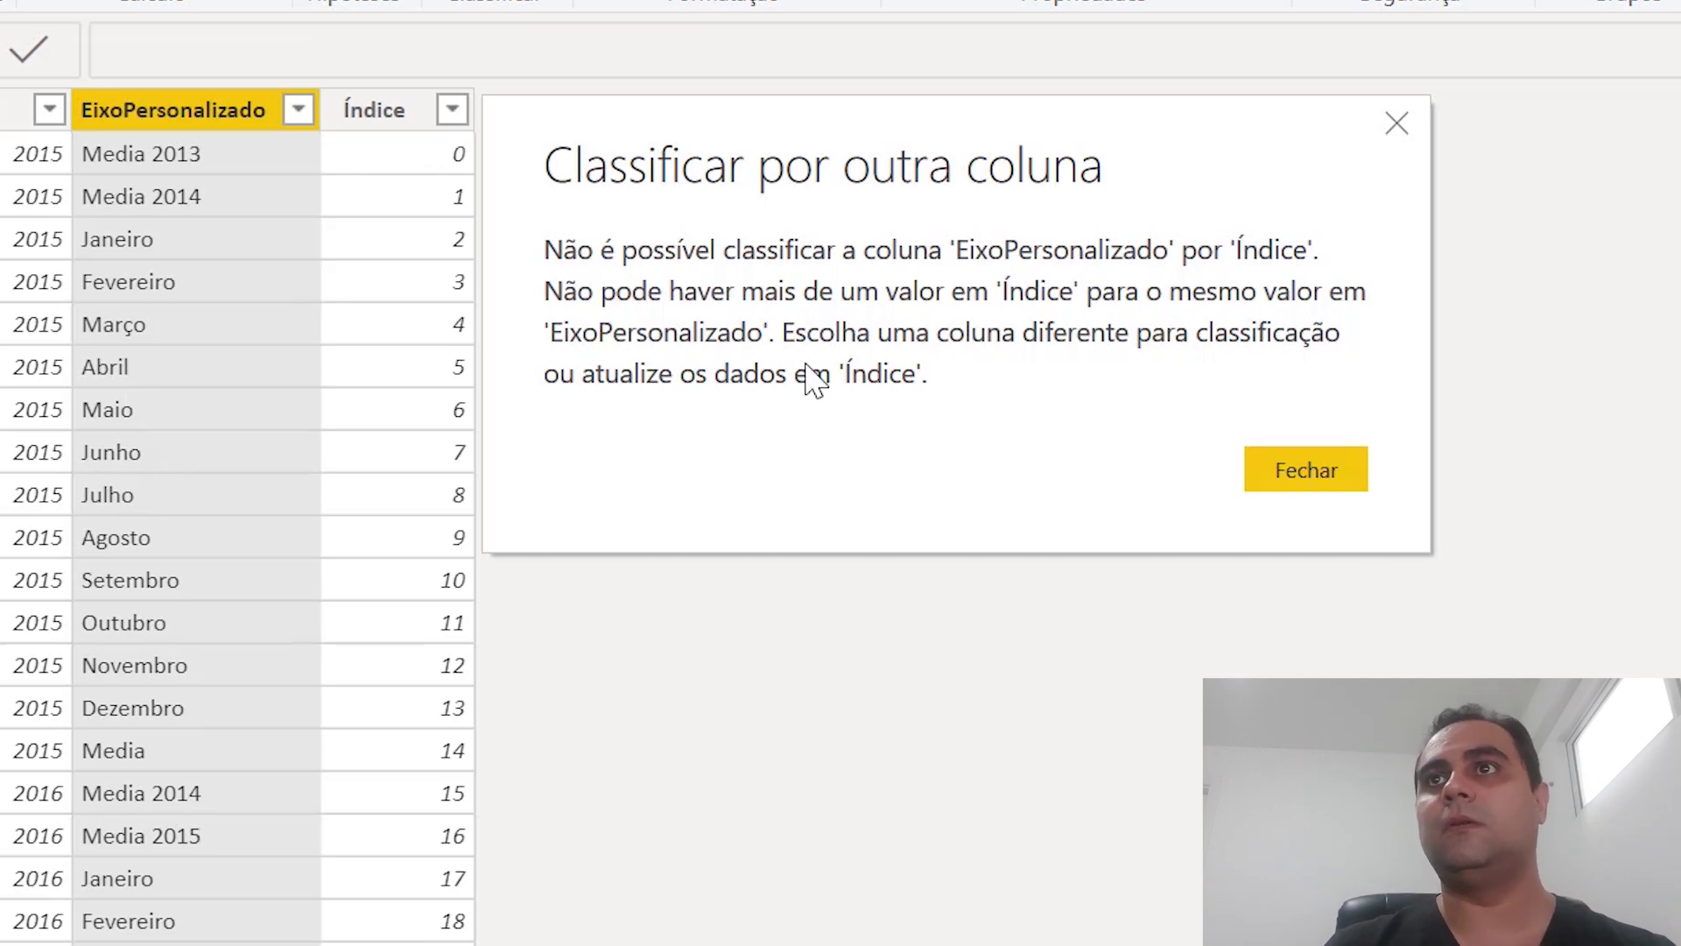
left_click(1324, 486)
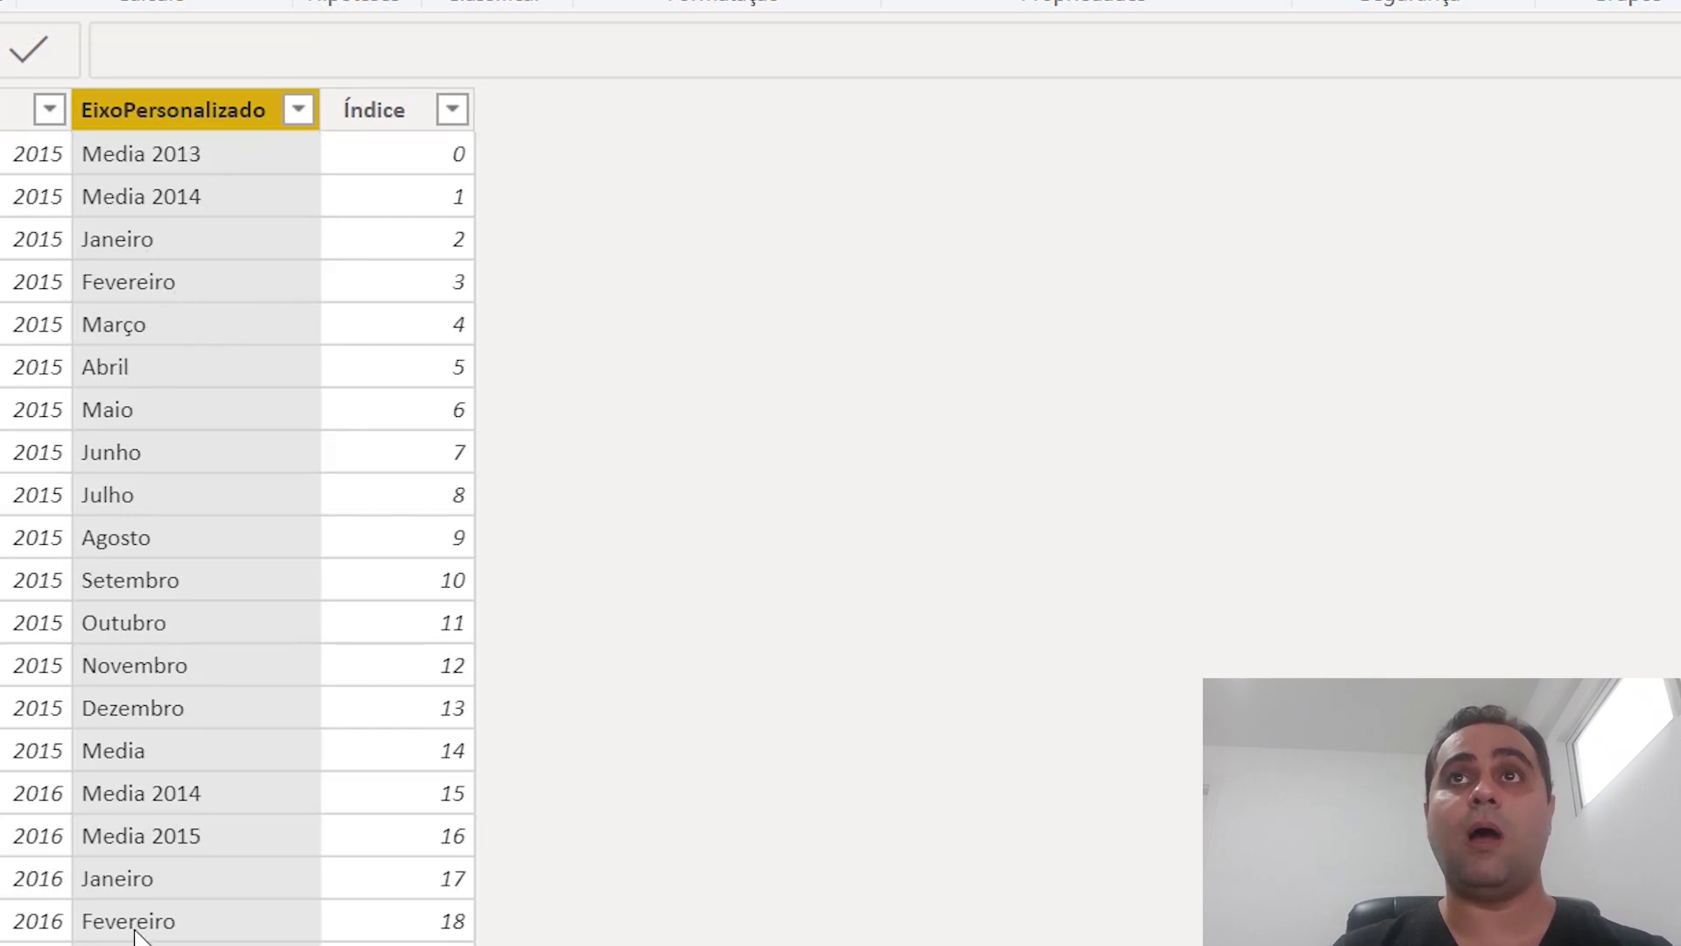
Check dEixo's data for EixoPersonalizado entries that repeat in different years, such as Media 2014 and Media, and compare their Índice values.
left_click(163, 212)
left_click(61, 210)
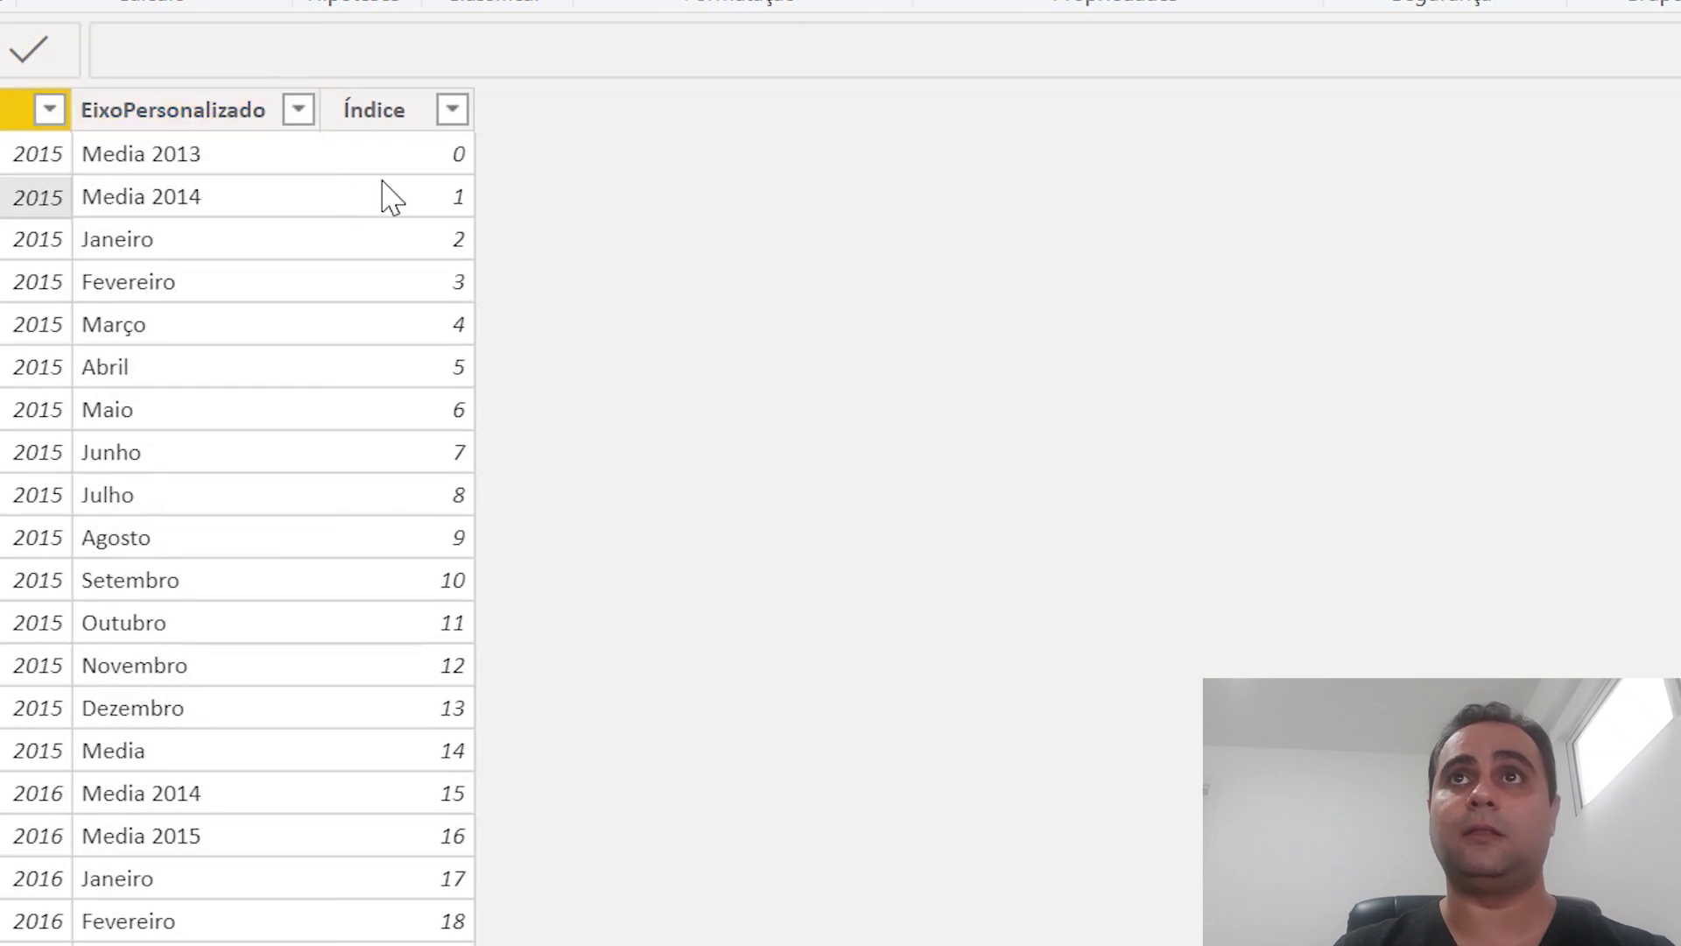
left_click(37, 793)
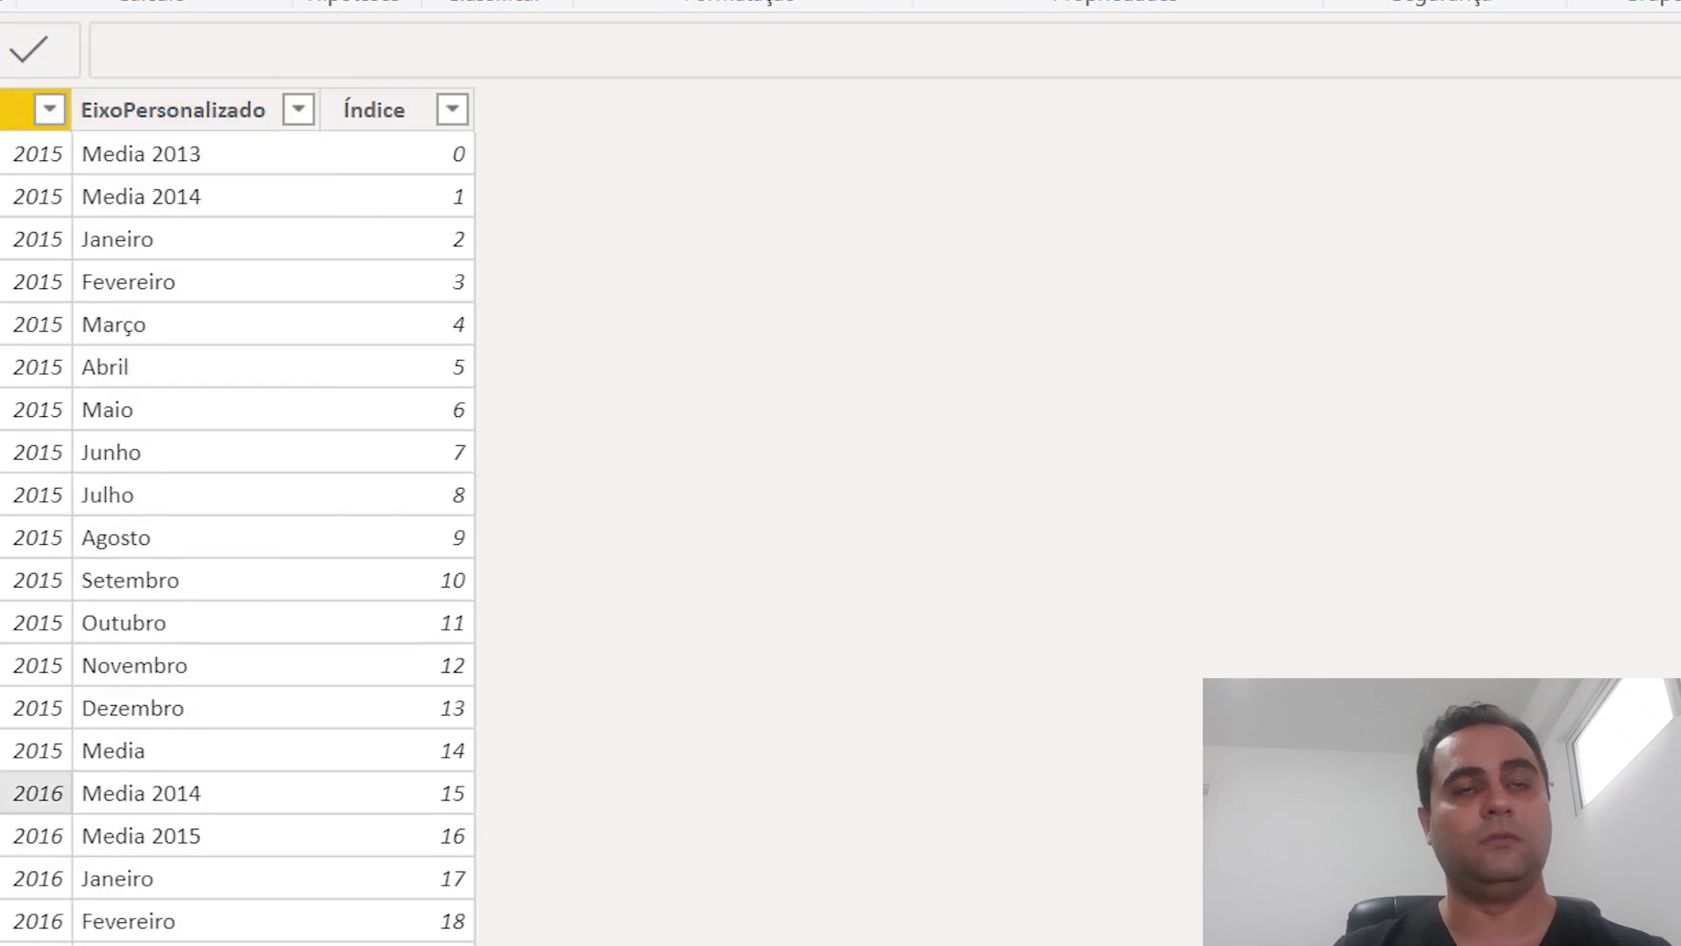
left_click(168, 762)
left_click(4, 762)
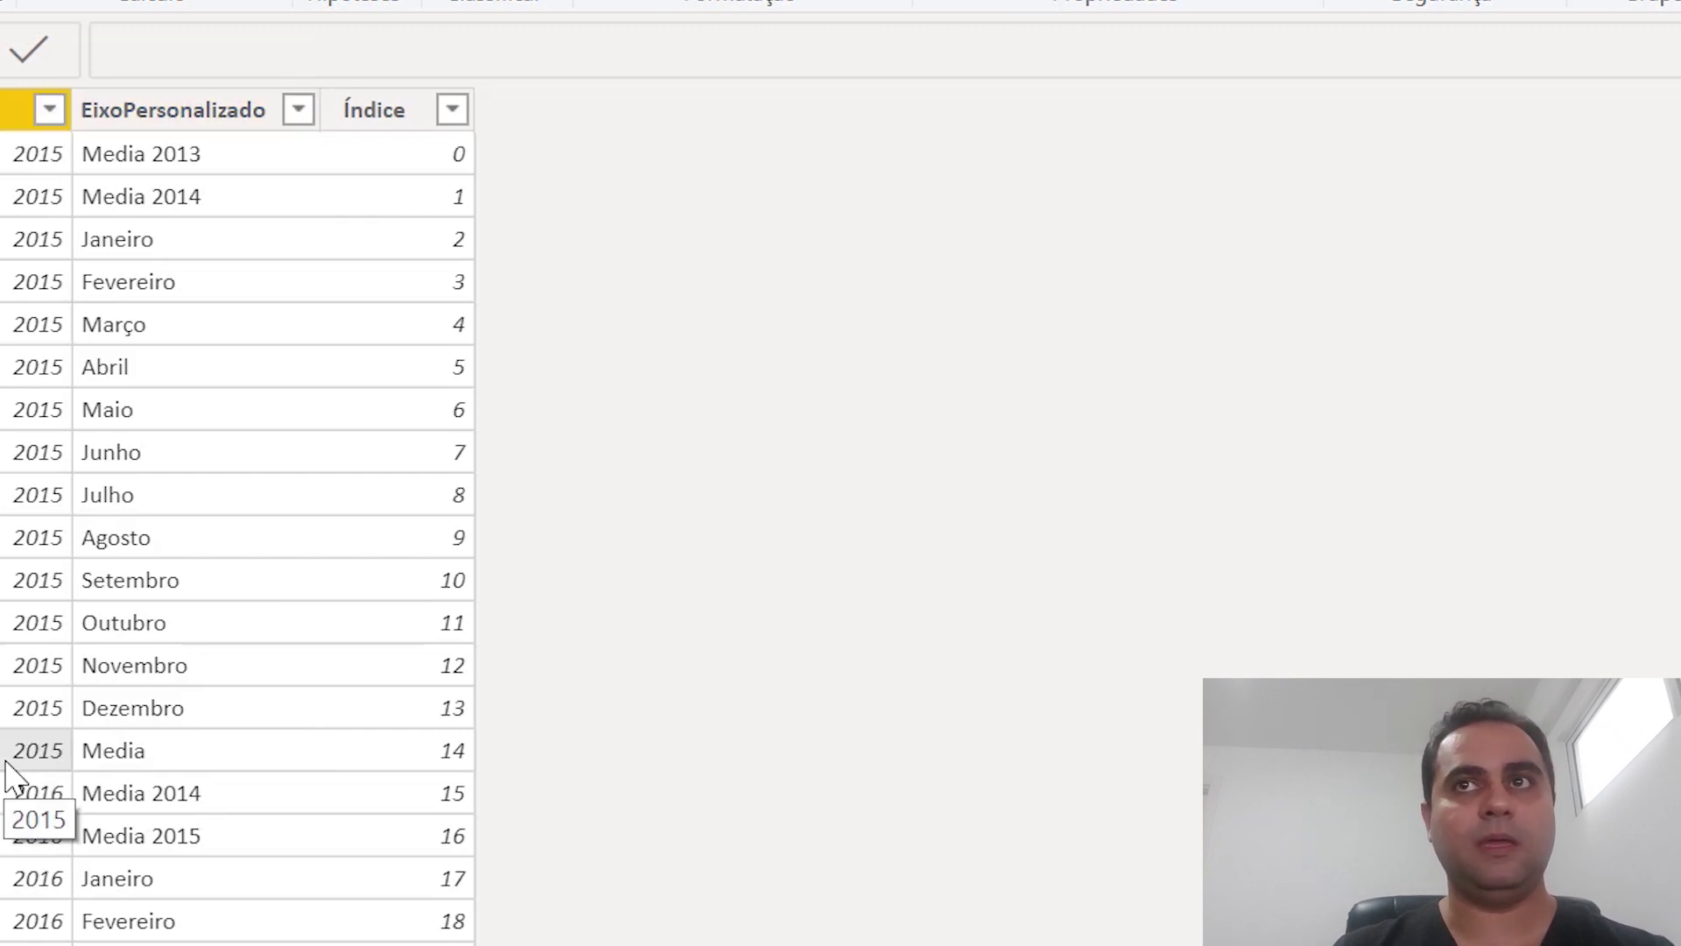
scroll(15, 779, "down", 6)
left_click(112, 573)
left_click(29, 574)
scroll(105, 733, "up", 2)
scroll(99, 736, "up", 5)
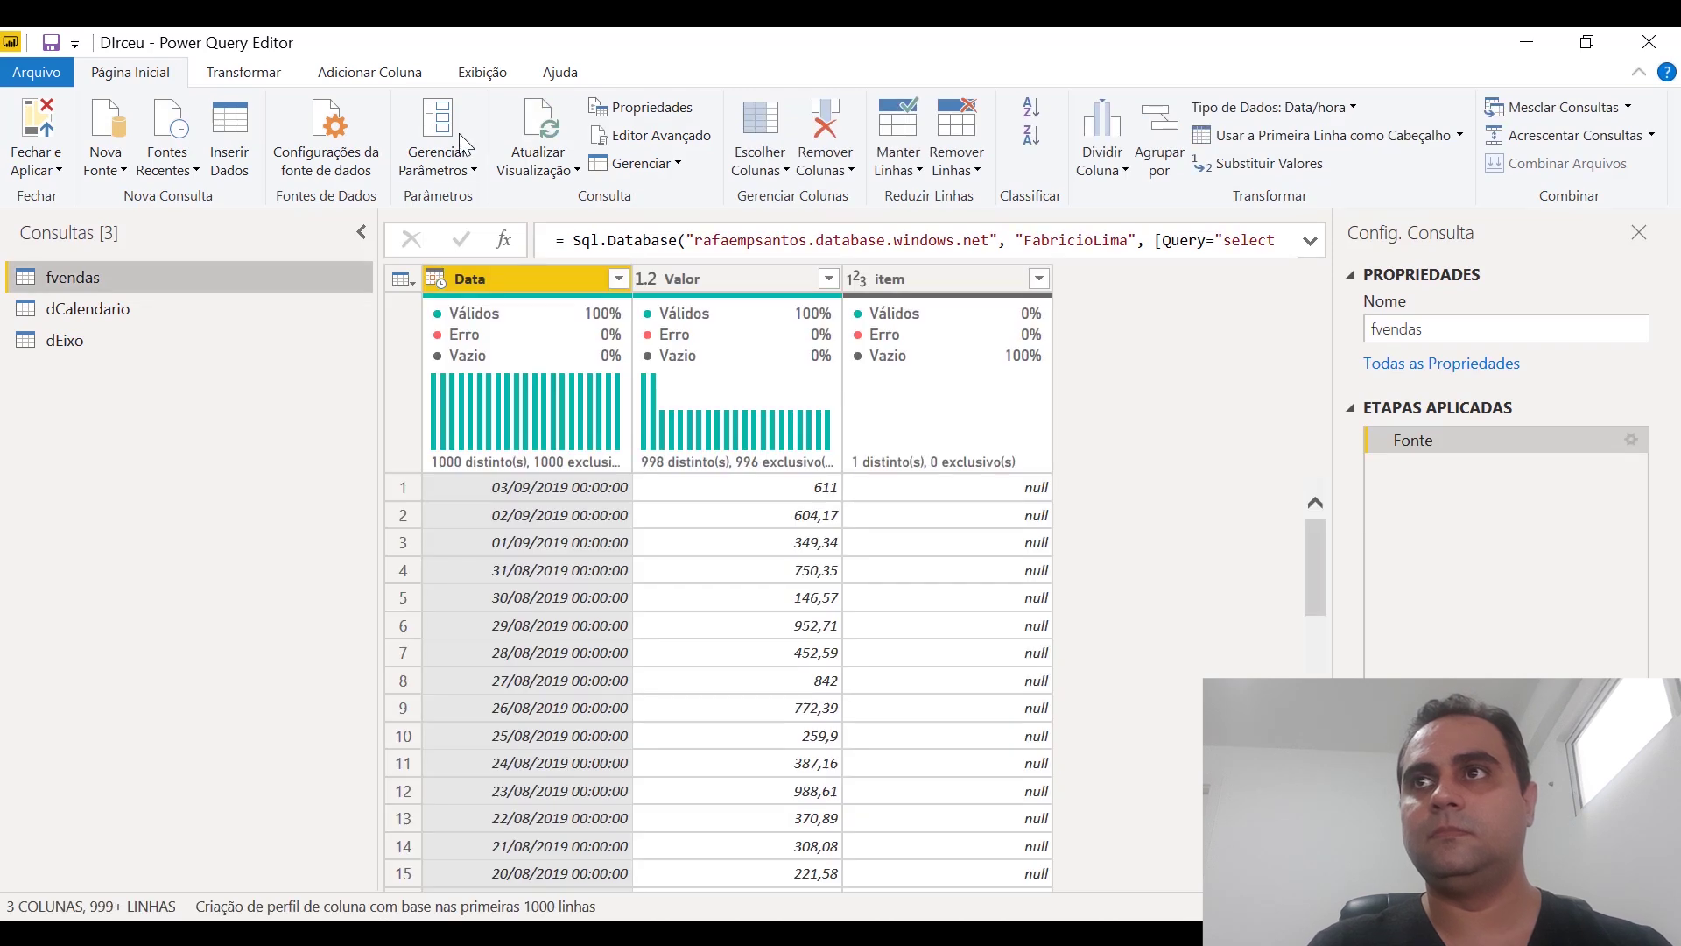
Delete the Índice Adicionado step from the dEixo query in the query editor and select the EixoPersonalizado column.
left_click(115, 347)
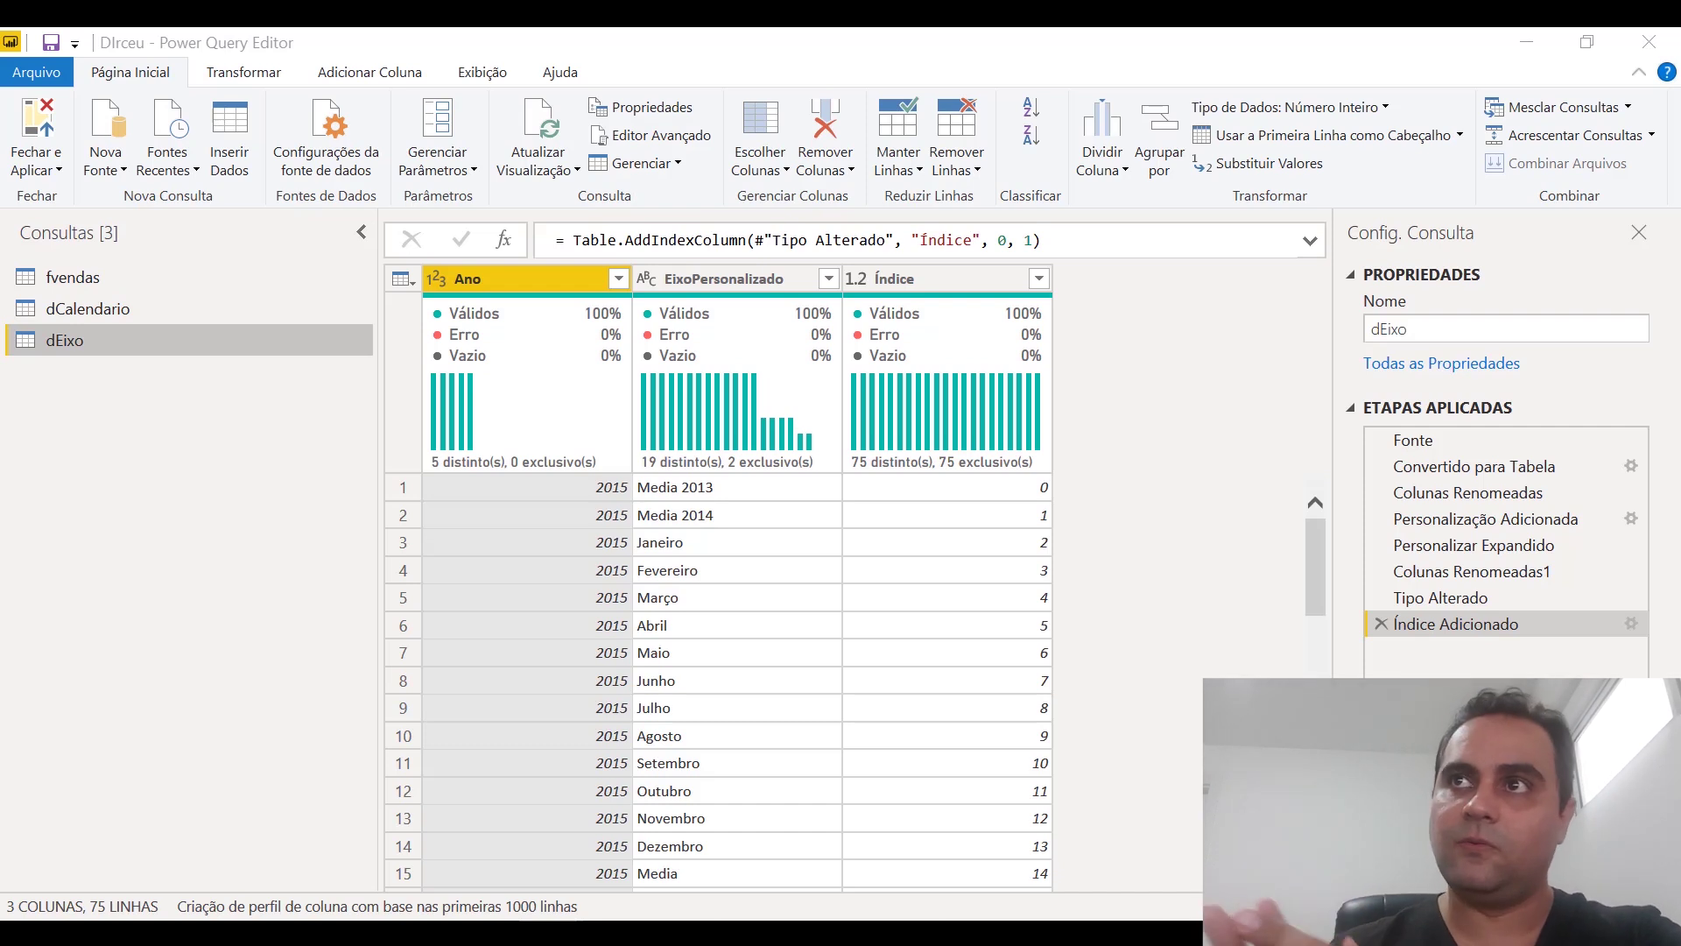
left_click(1381, 624)
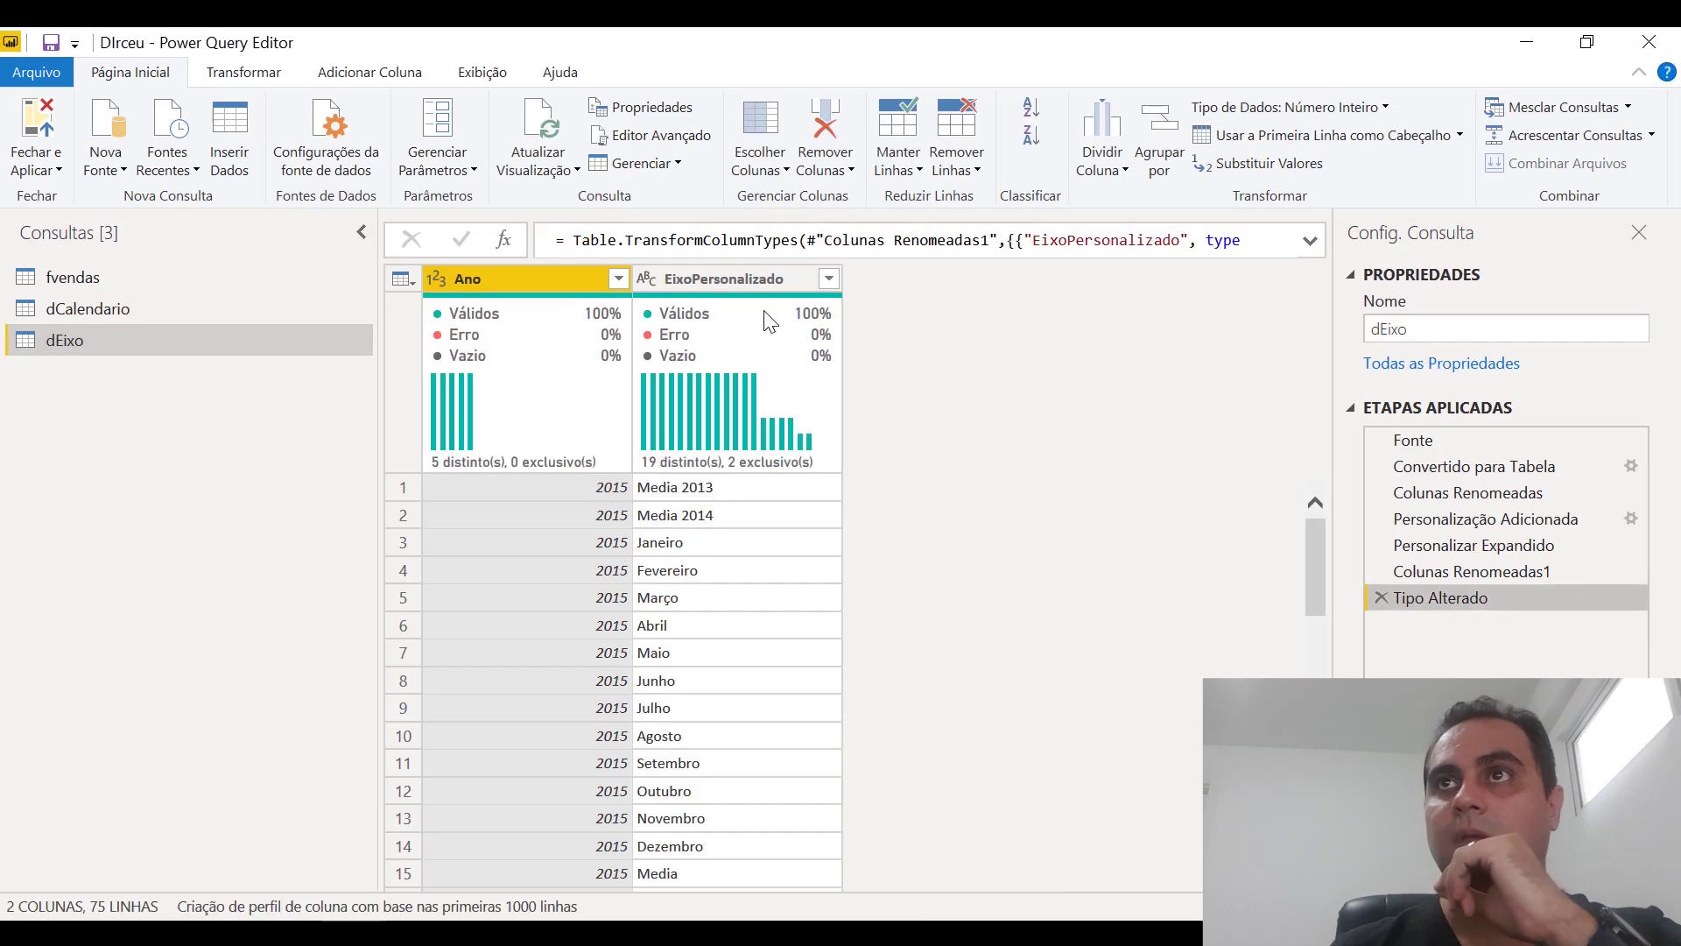
left_click(748, 280)
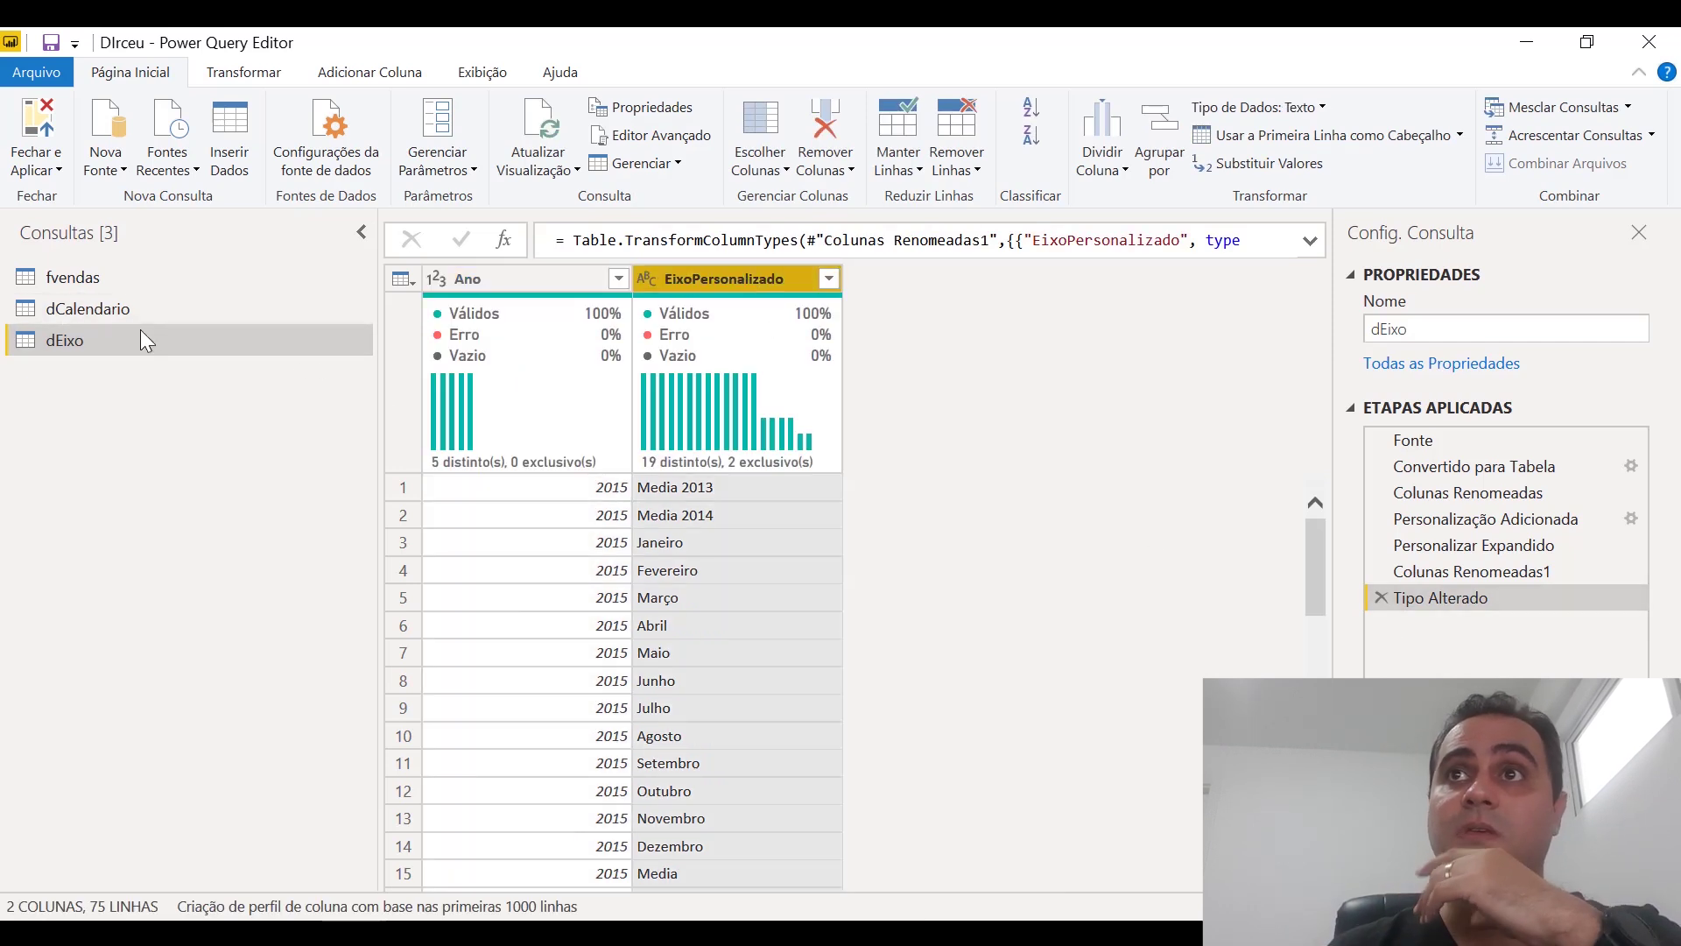
Compare the month names in dEixo's EixoPersonalizado column with the Mês and Nome do Mês columns of dCalendario.
left_click(742, 550)
scroll(742, 561, "down", 2)
scroll(737, 679, "down", 3)
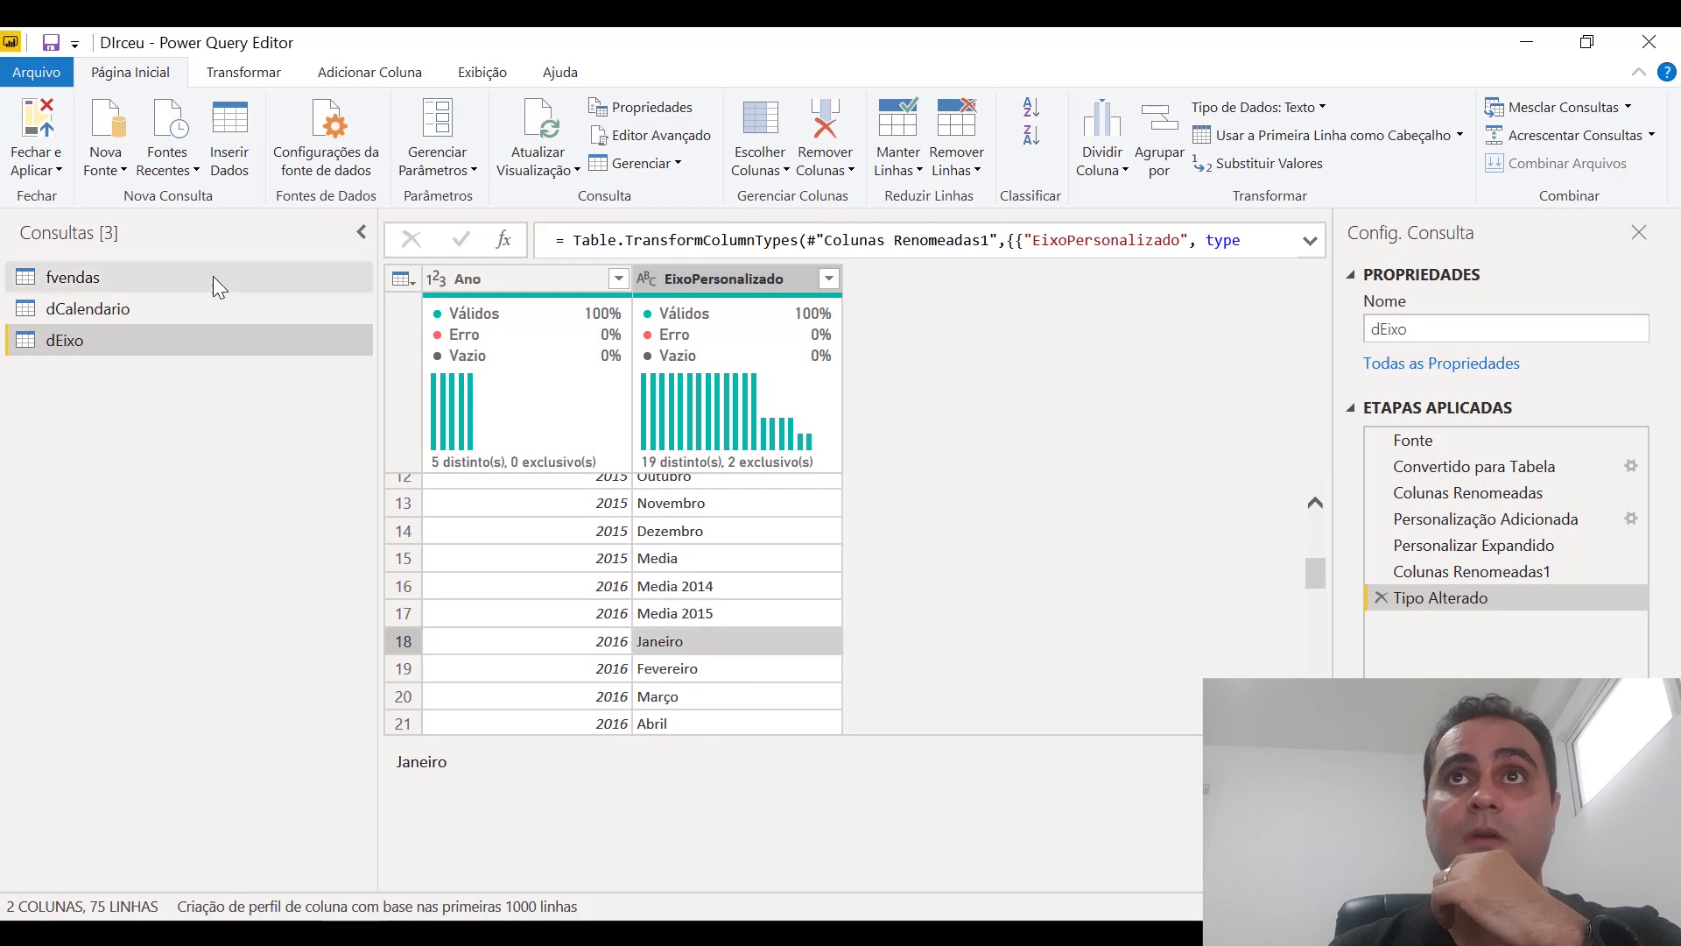
left_click(210, 308)
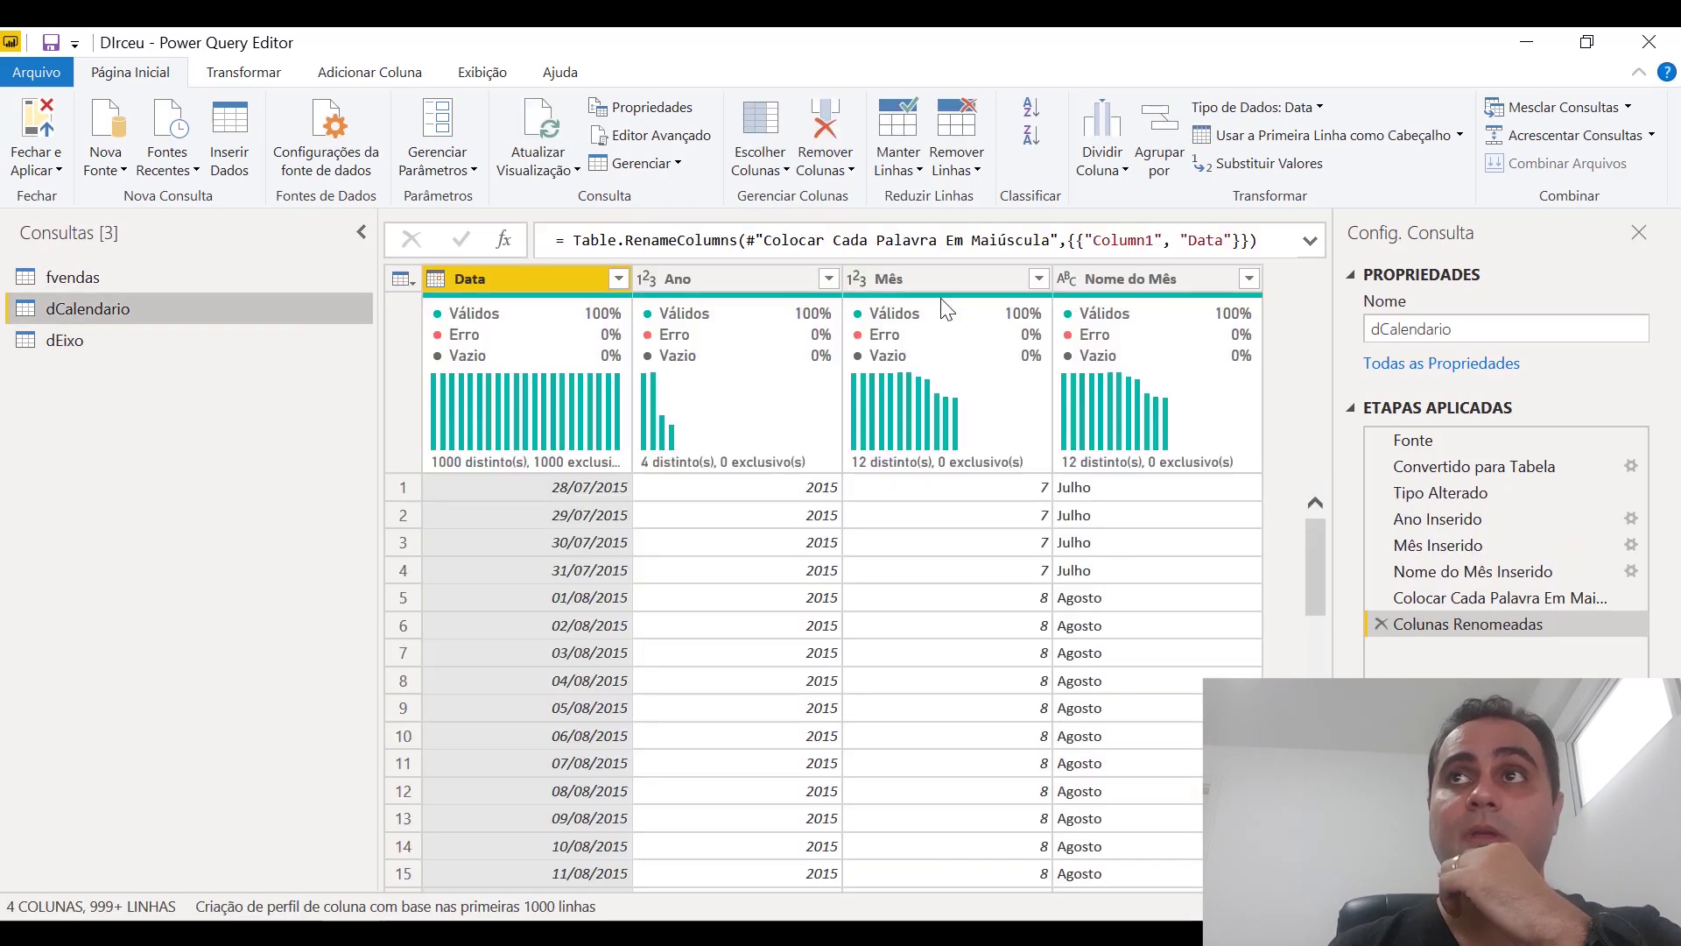
left_click(958, 280)
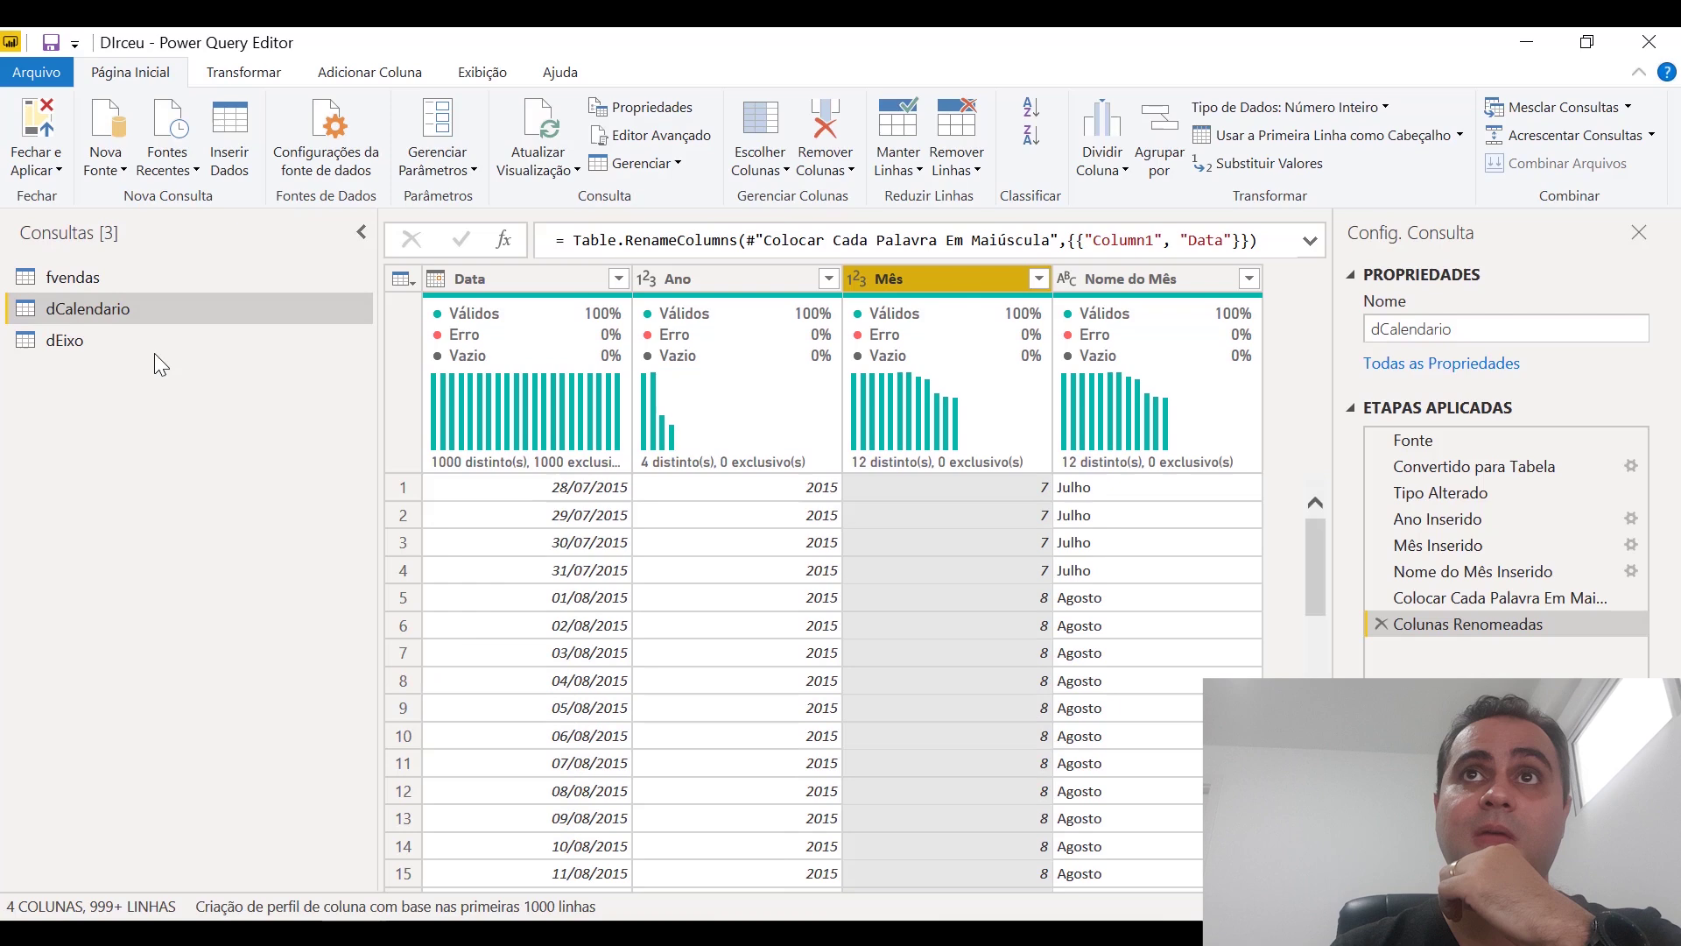
left_click(123, 342)
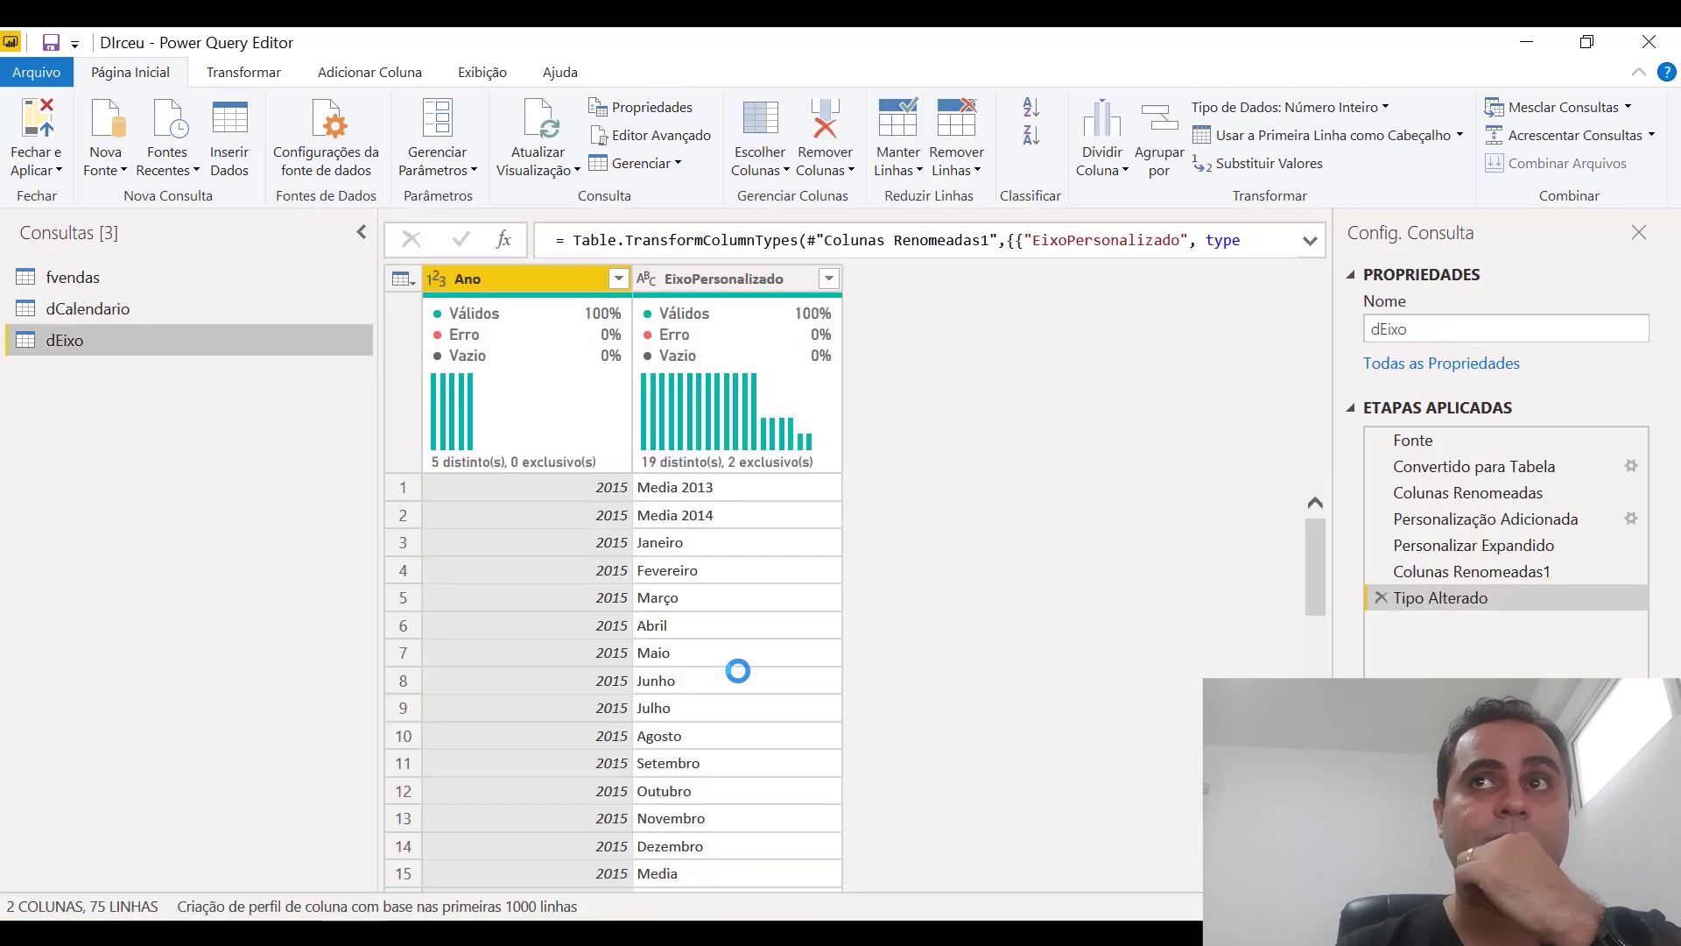
Merge dEixo with dCalendario, matching EixoPersonalizado to Nome do Mês with the left outer join.
left_click(767, 306)
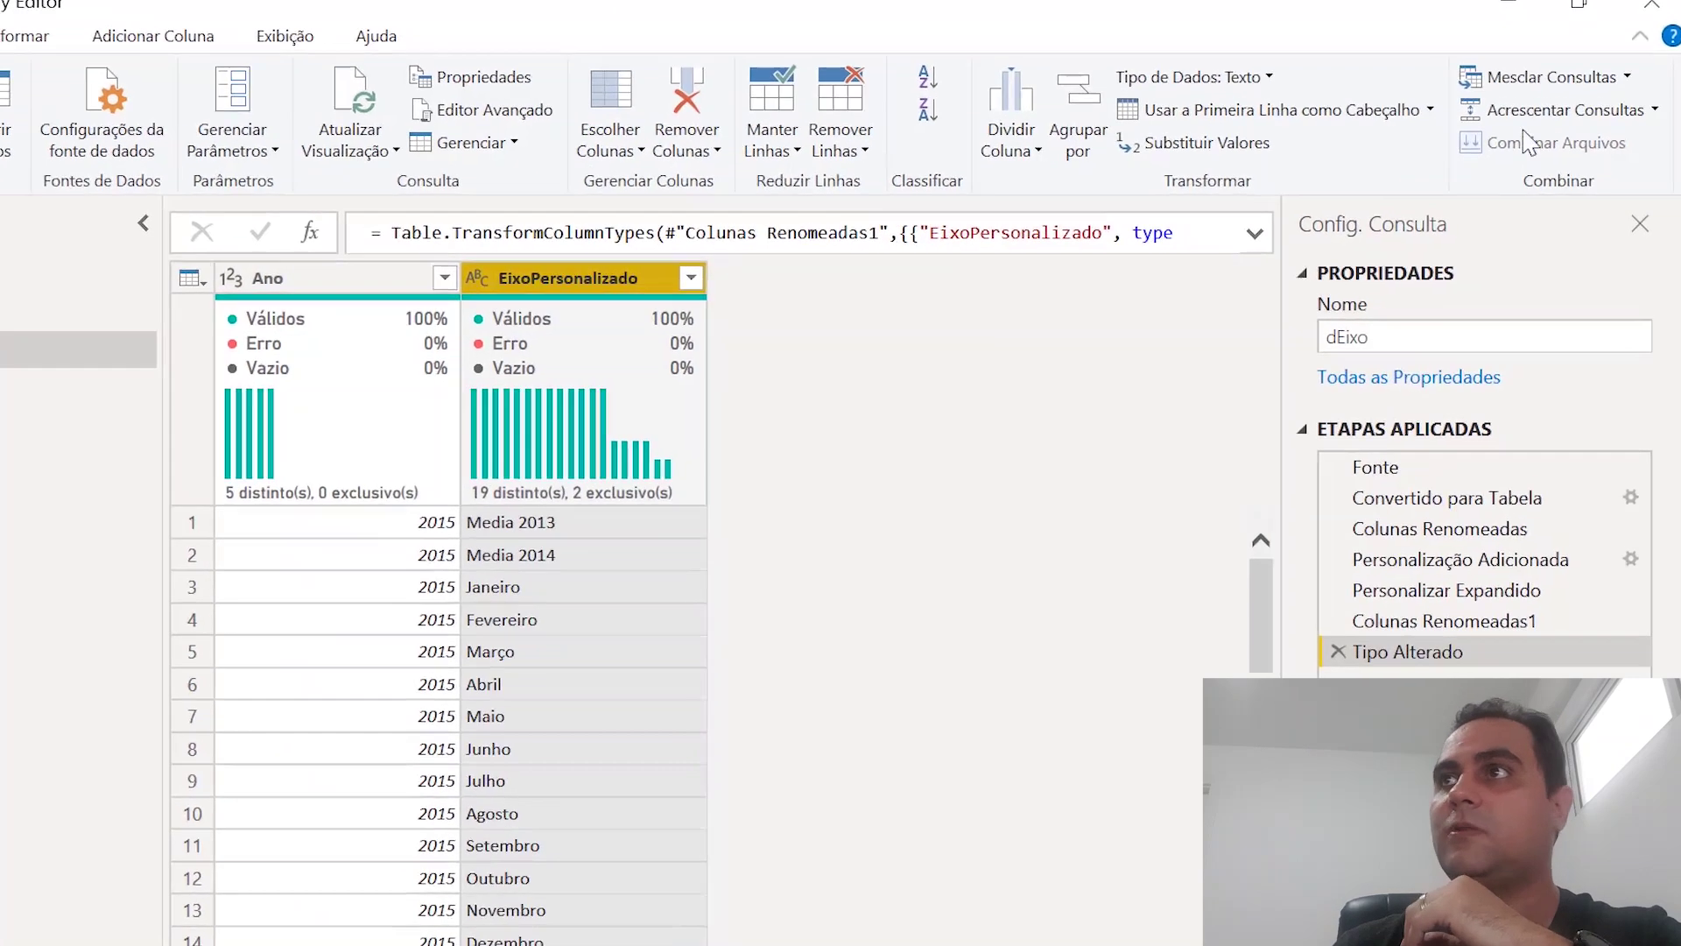
left_click(1541, 68)
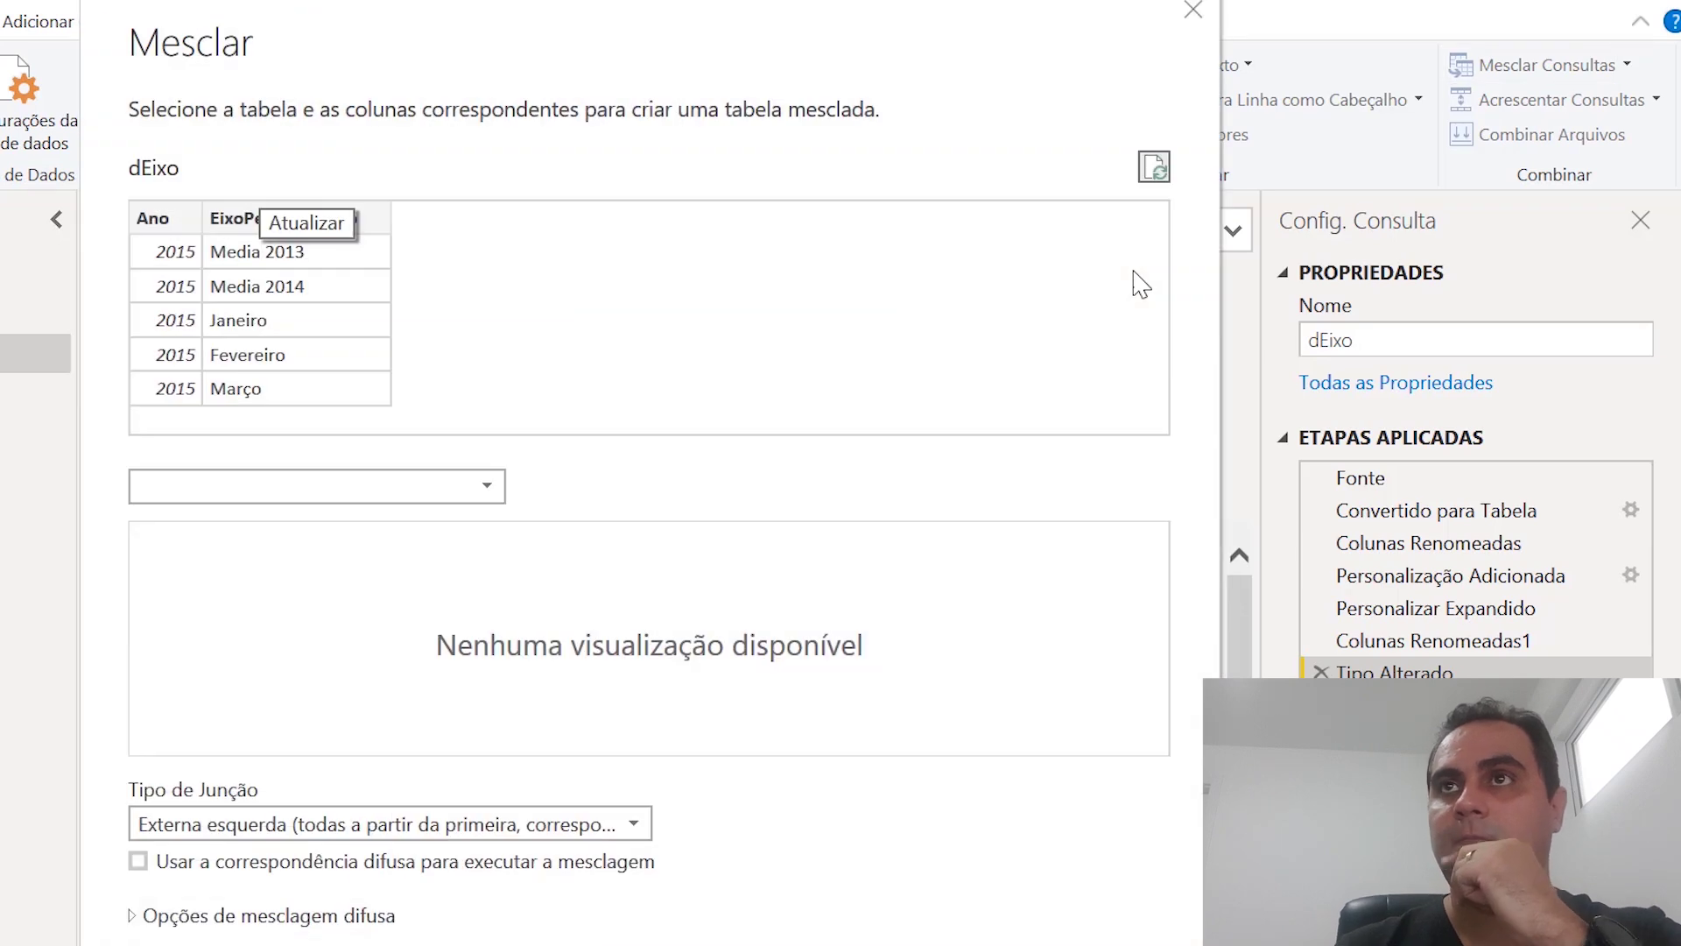
left_click(221, 221)
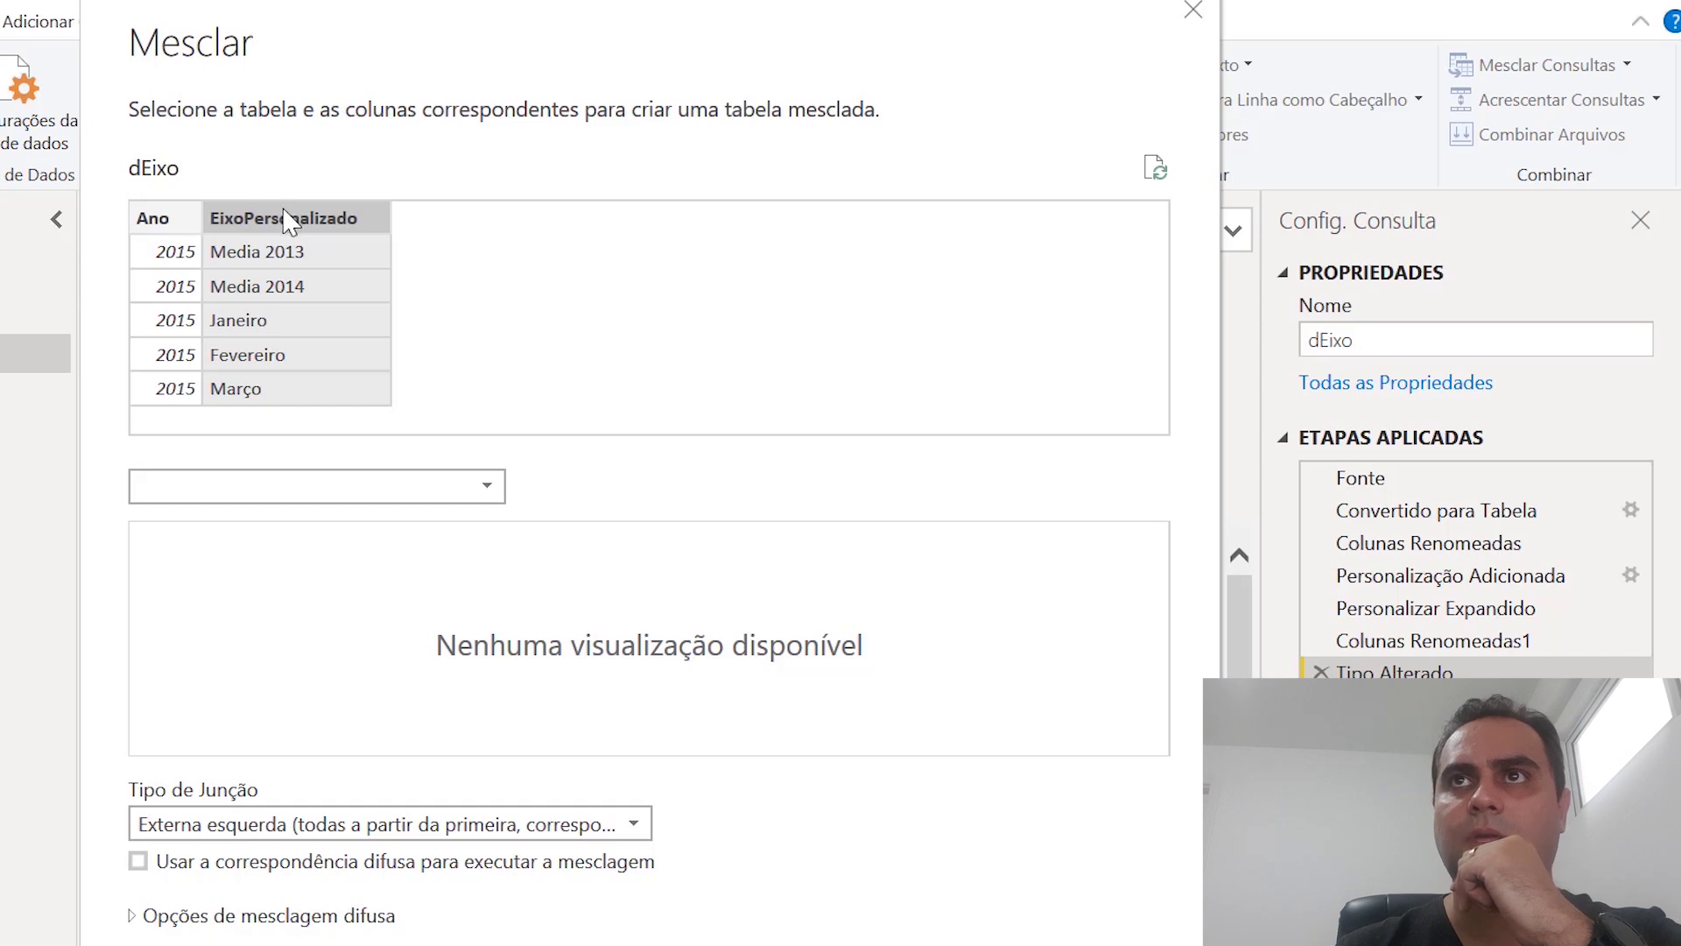
left_click(274, 508)
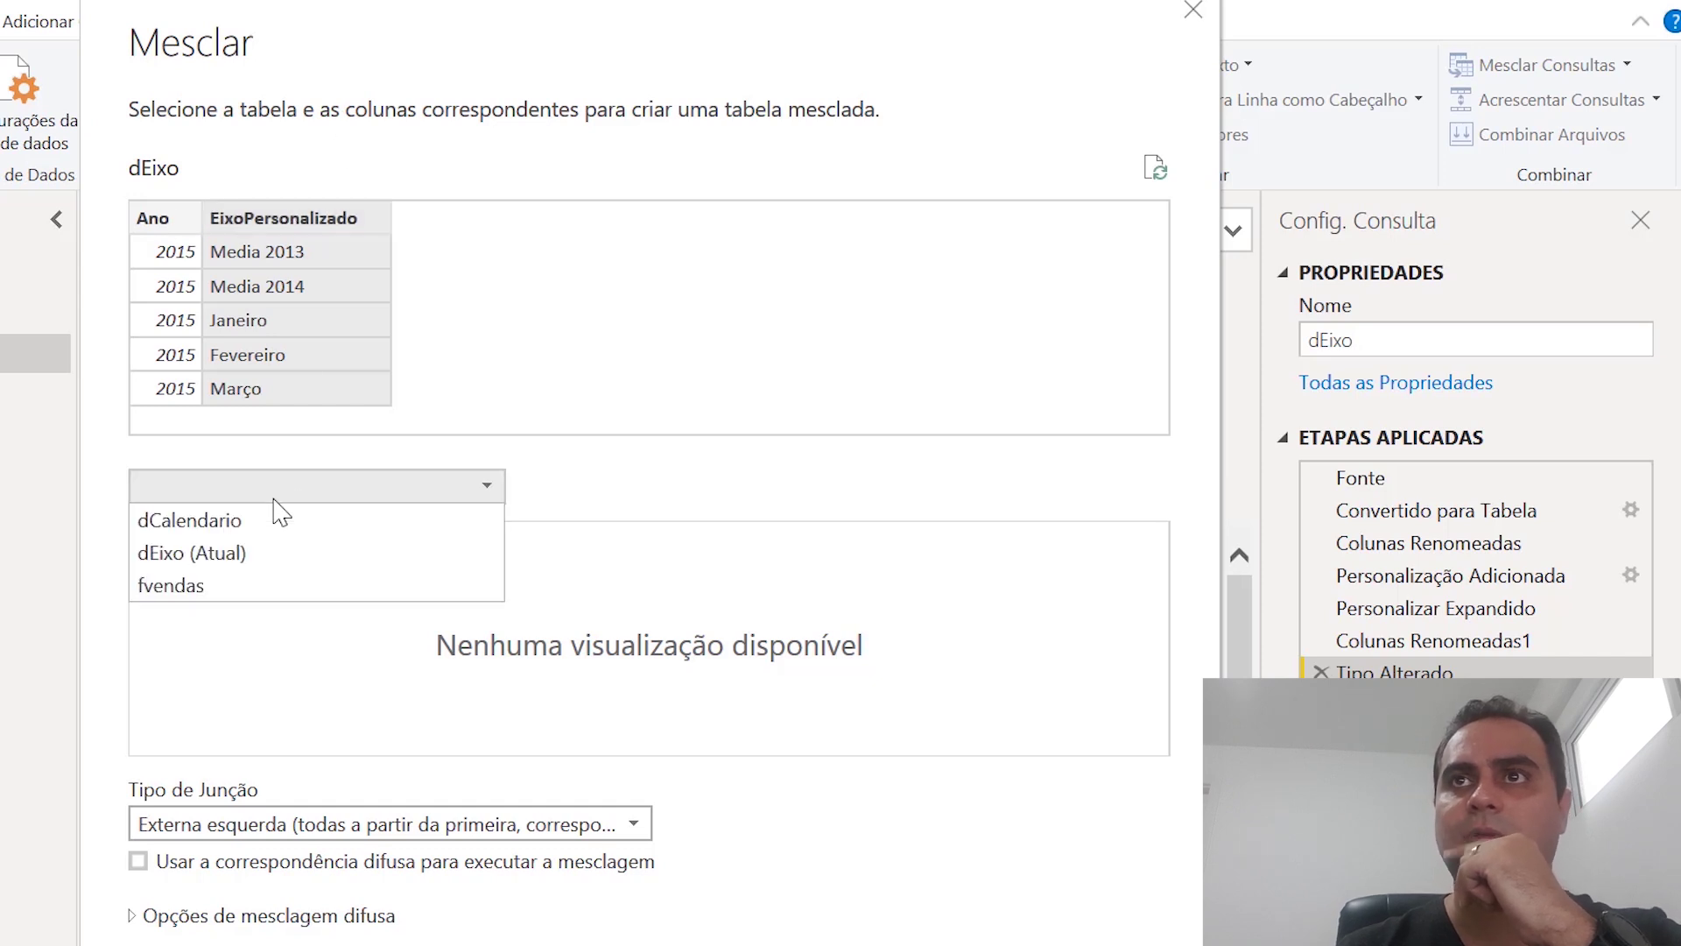
left_click(245, 518)
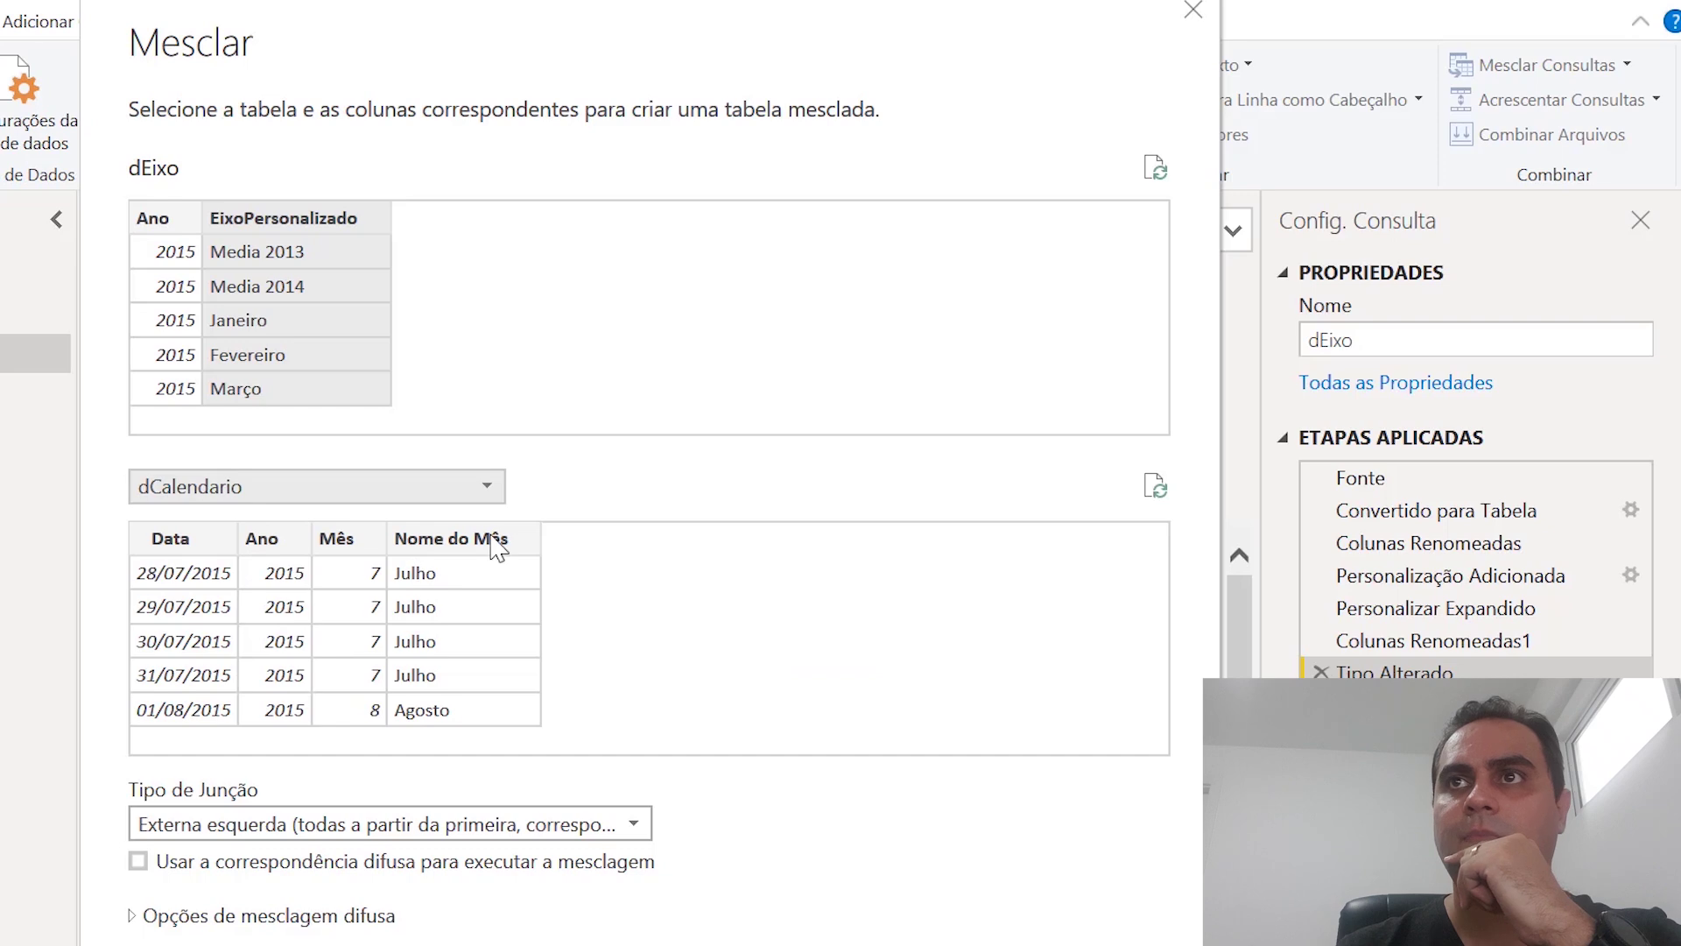
left_click(498, 549)
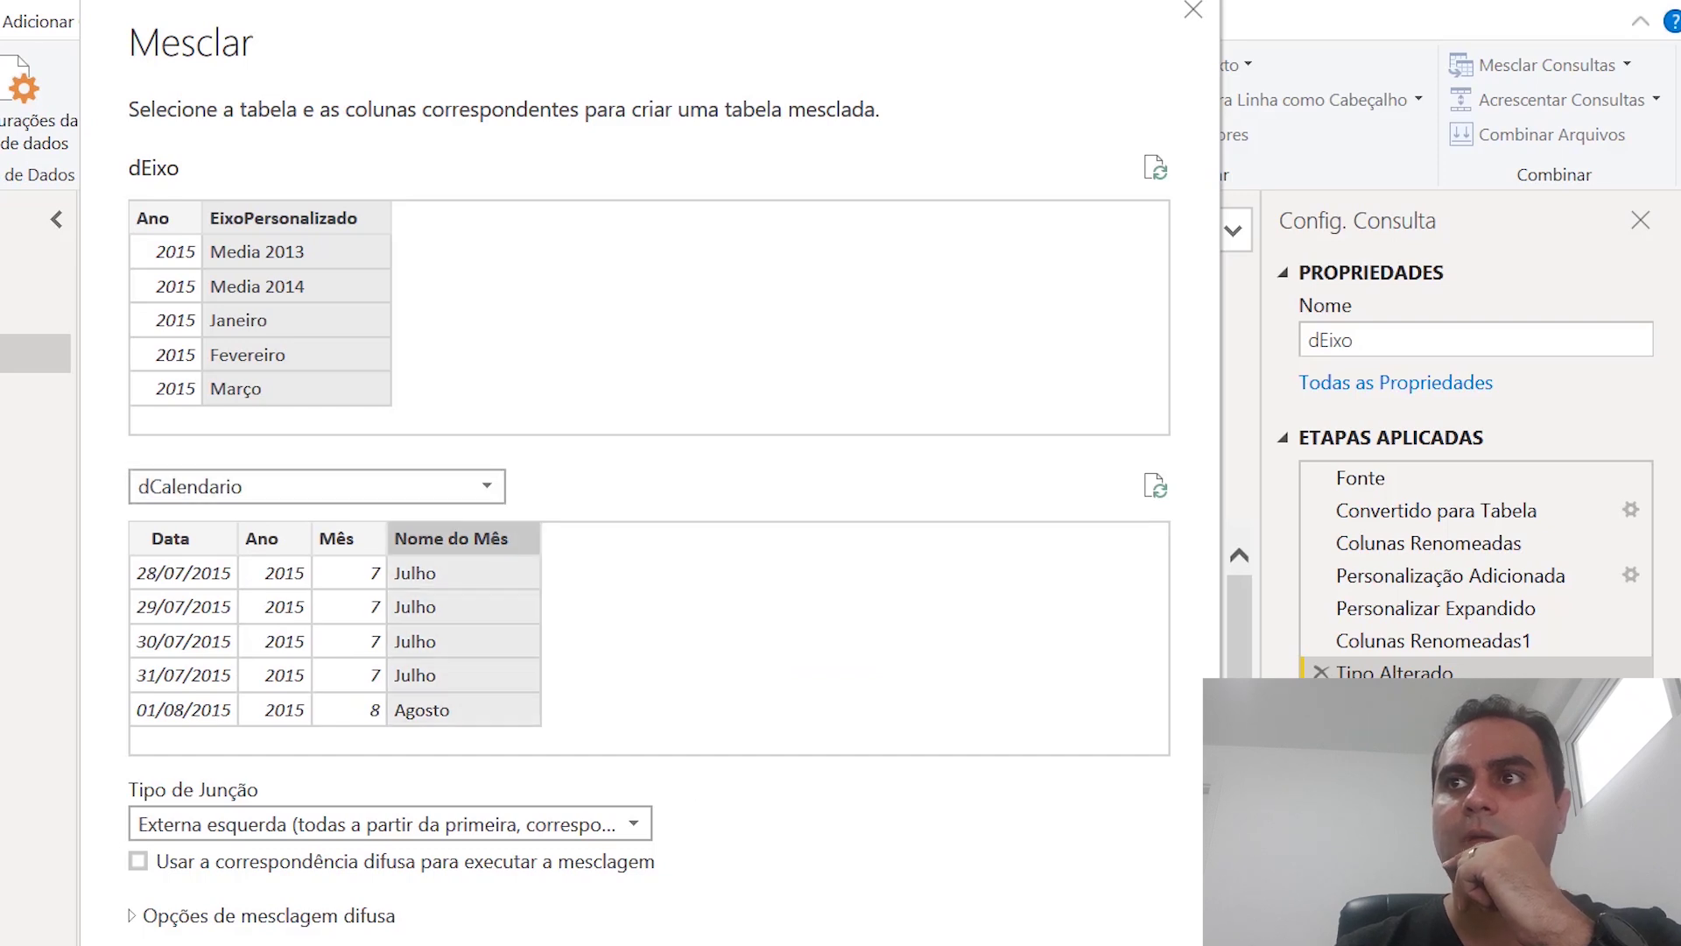
key("Return")
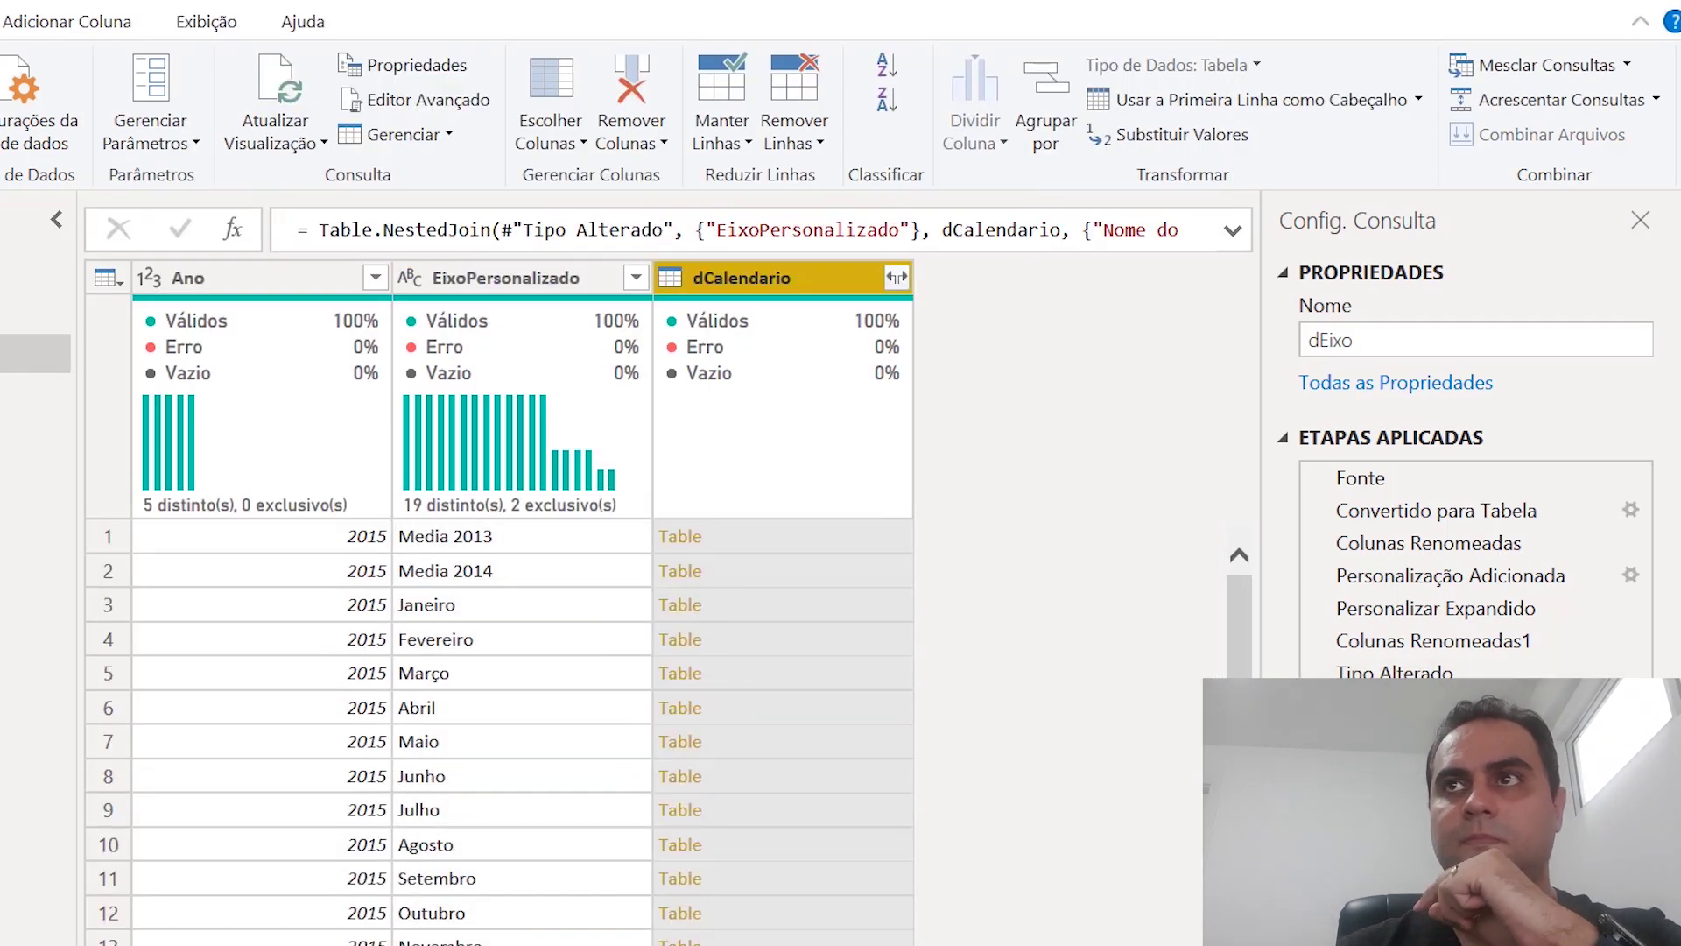
Expand only the Mês column from the merged dCalendario column and check the resulting rows for repeated months.
left_click(896, 280)
left_click(419, 408)
left_click(422, 506)
left_click(713, 652)
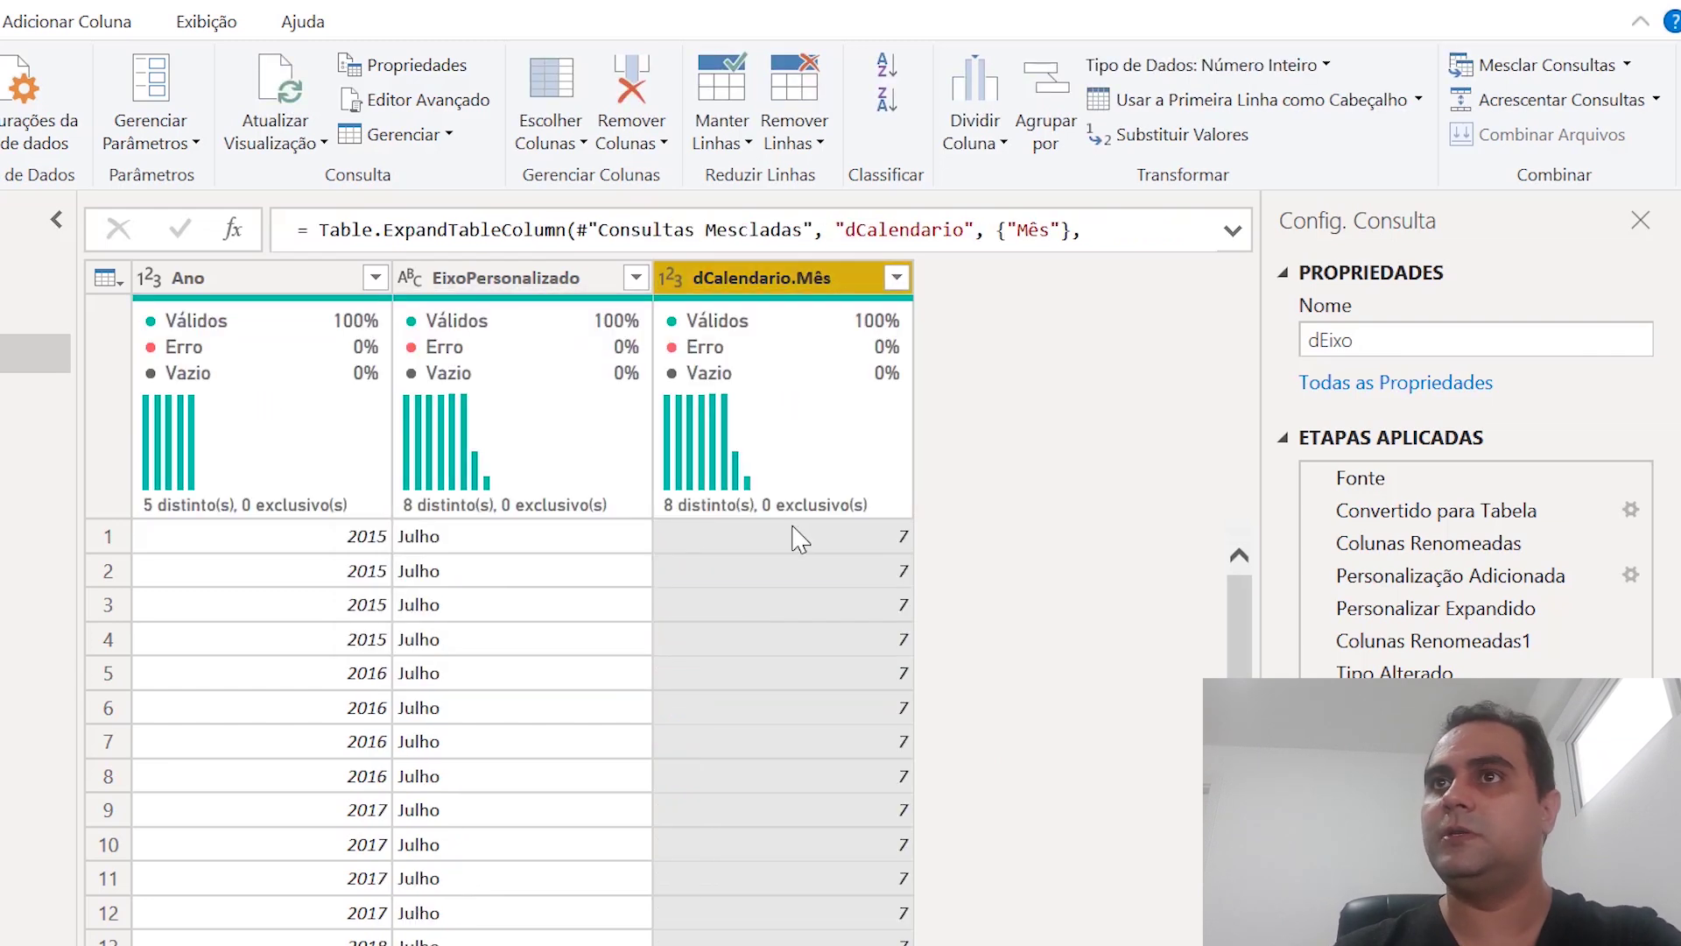
scroll(788, 696, "down", 8)
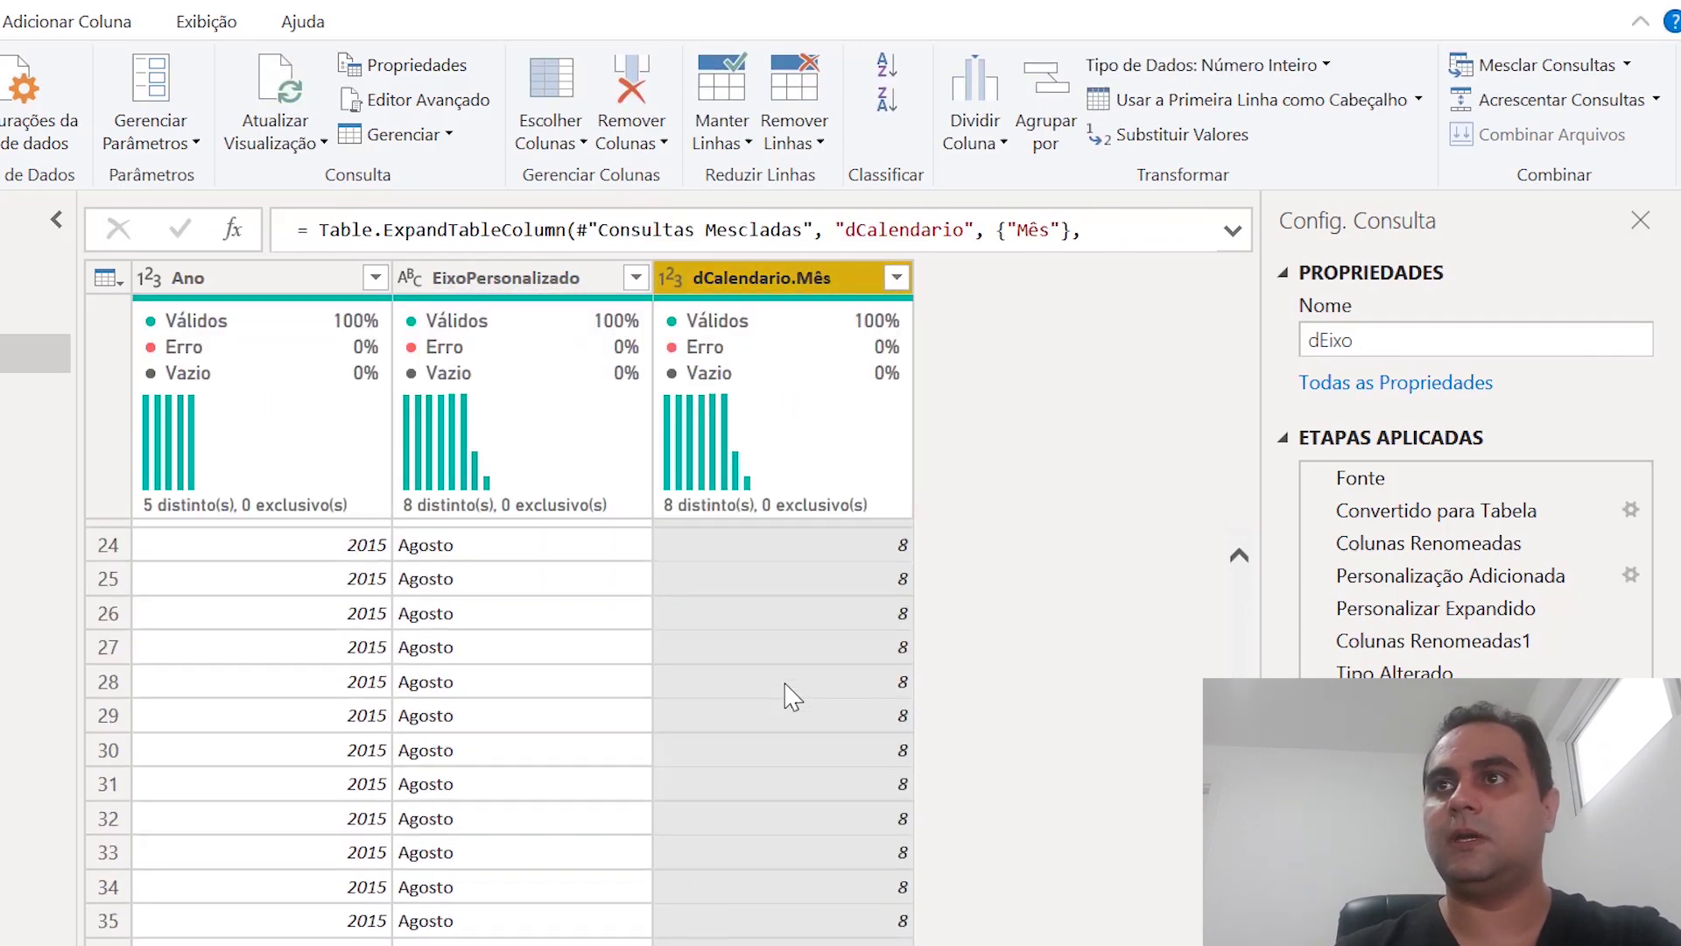
scroll(793, 696, "down", 3)
scroll(792, 696, "up", 5)
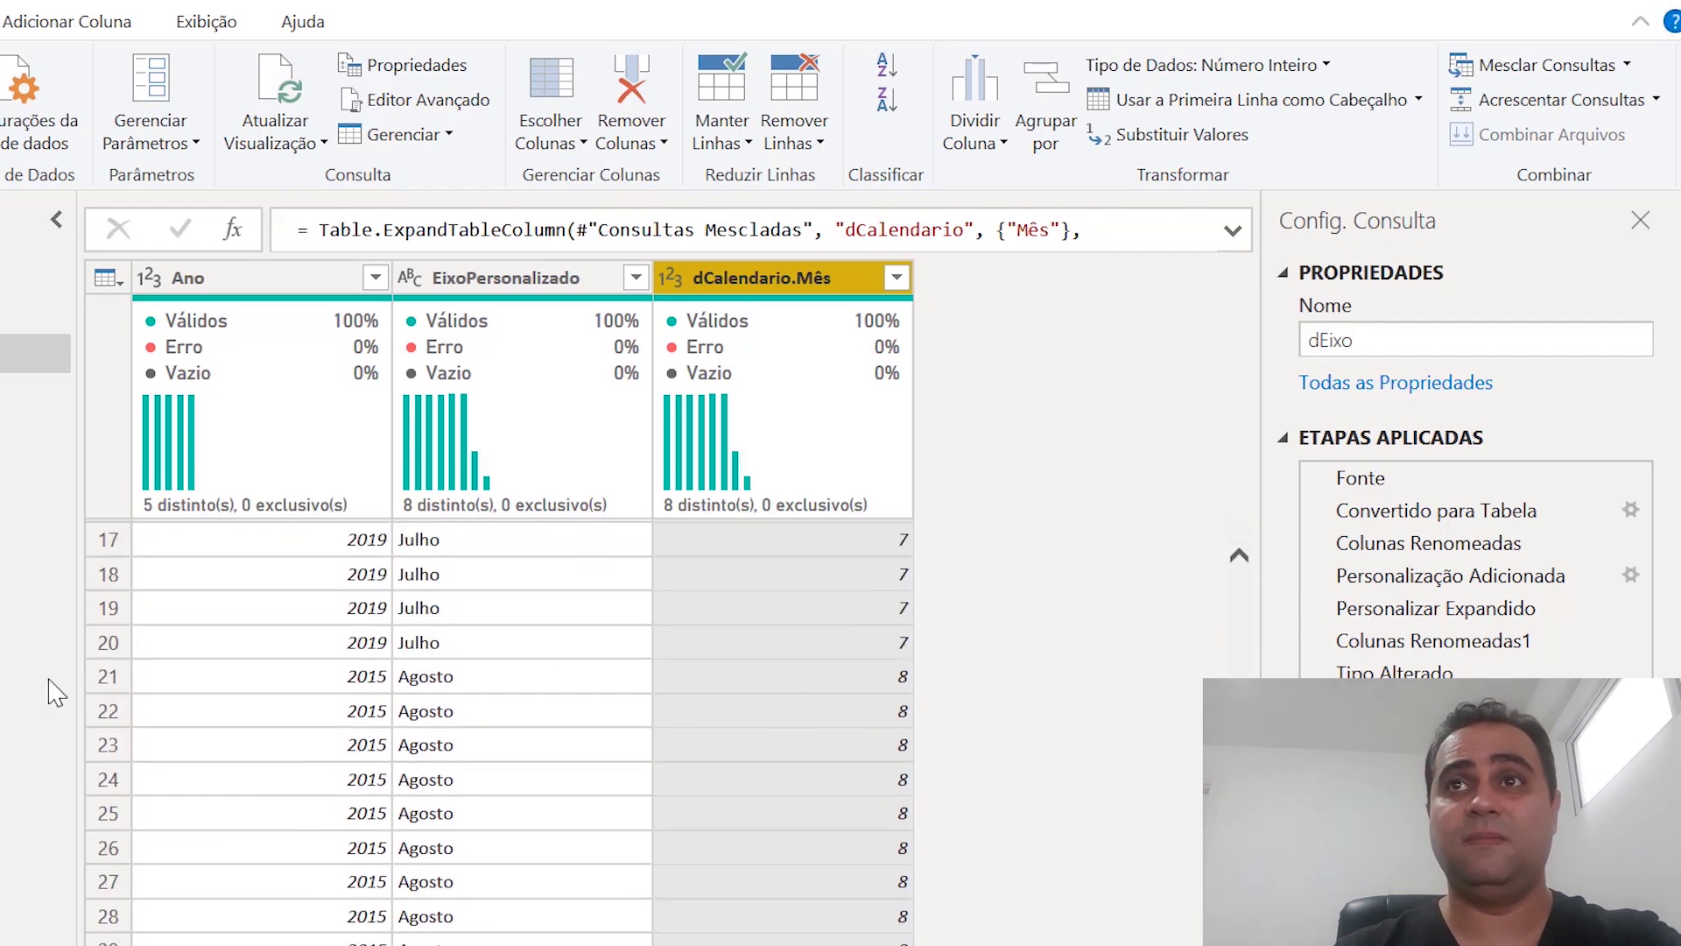
left_click(103, 682)
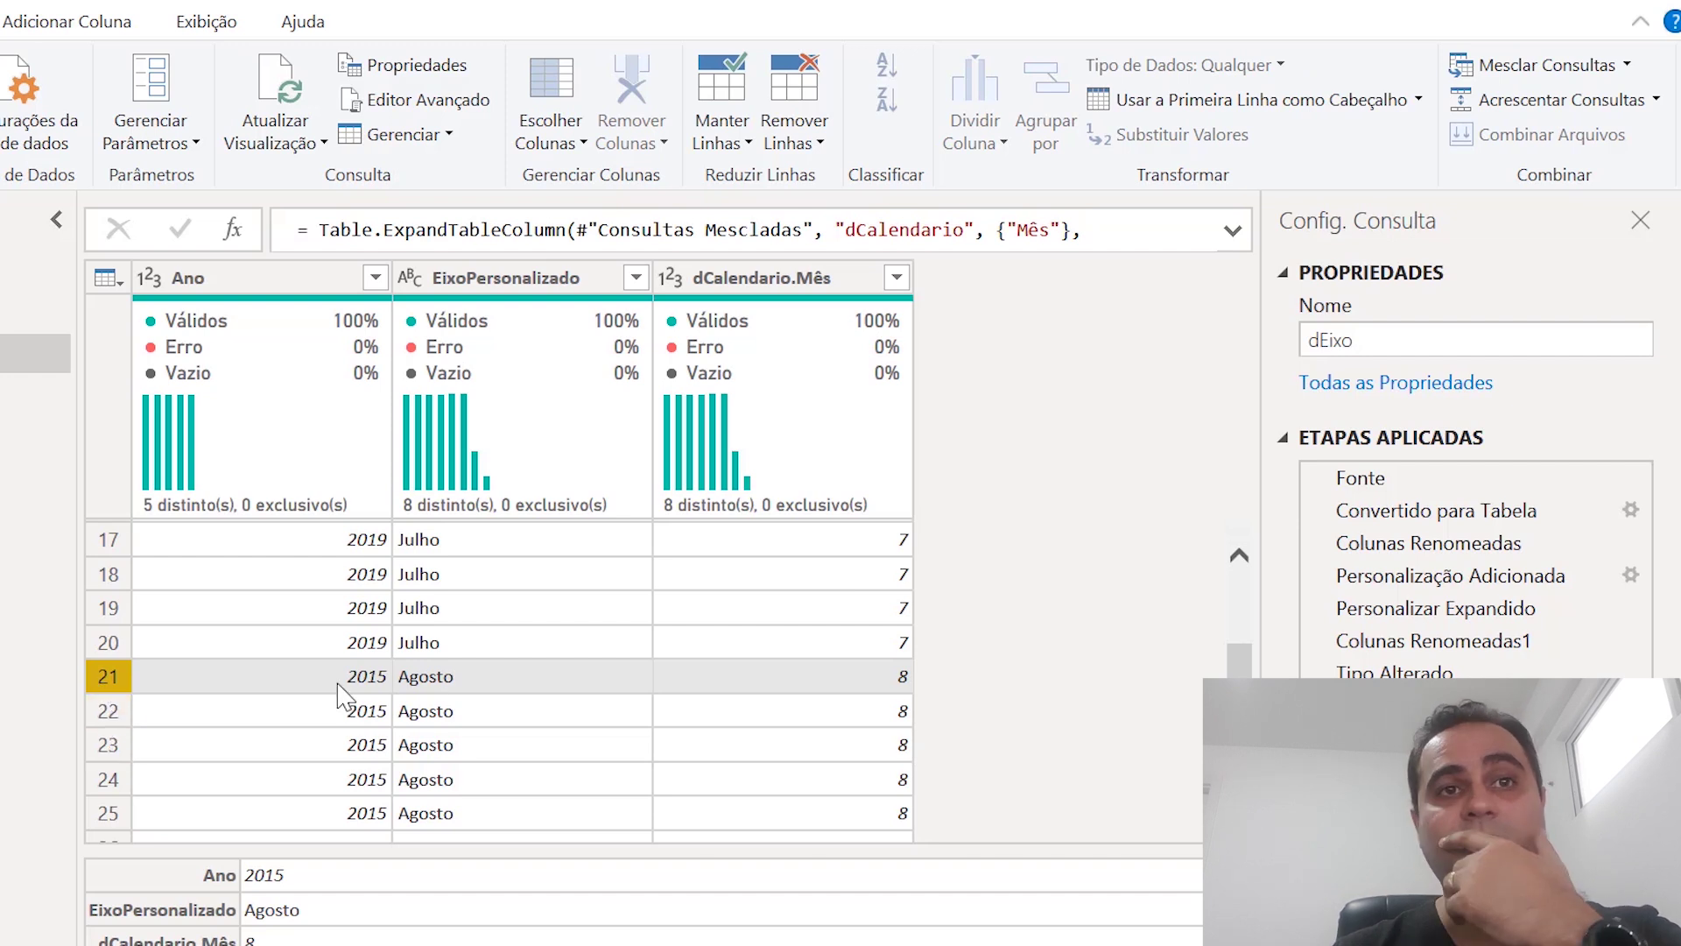
left_click(340, 711)
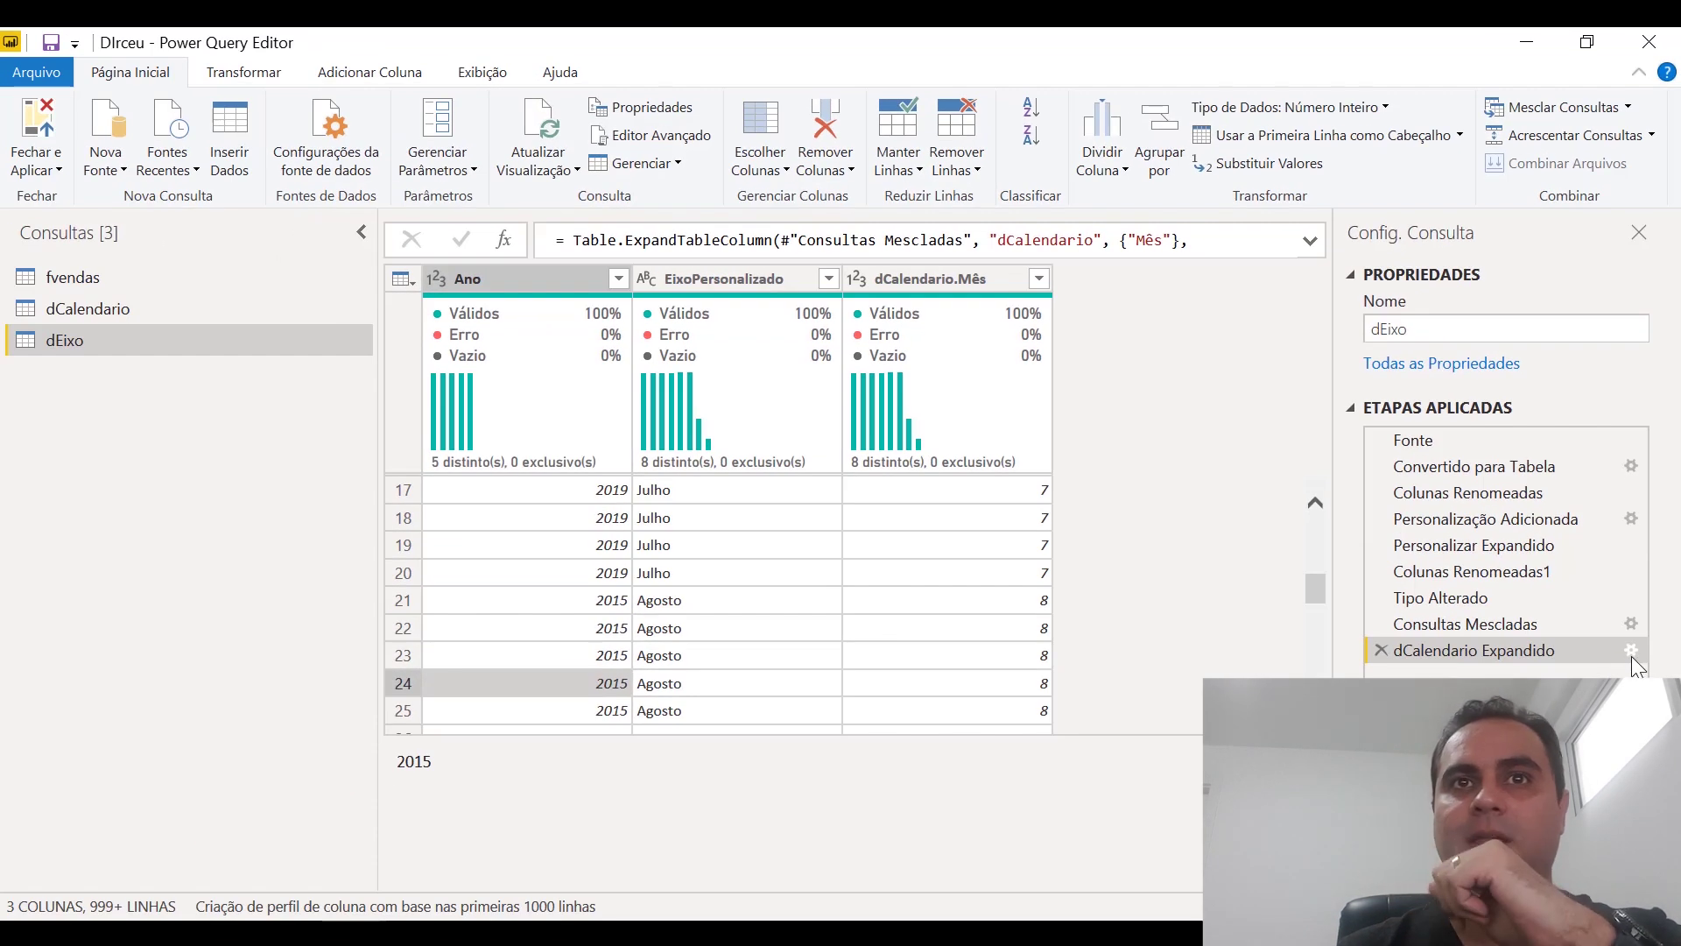
Review the expansion settings without changing them and delete the dCalendario Expandido step from dEixo.
left_click(1631, 654)
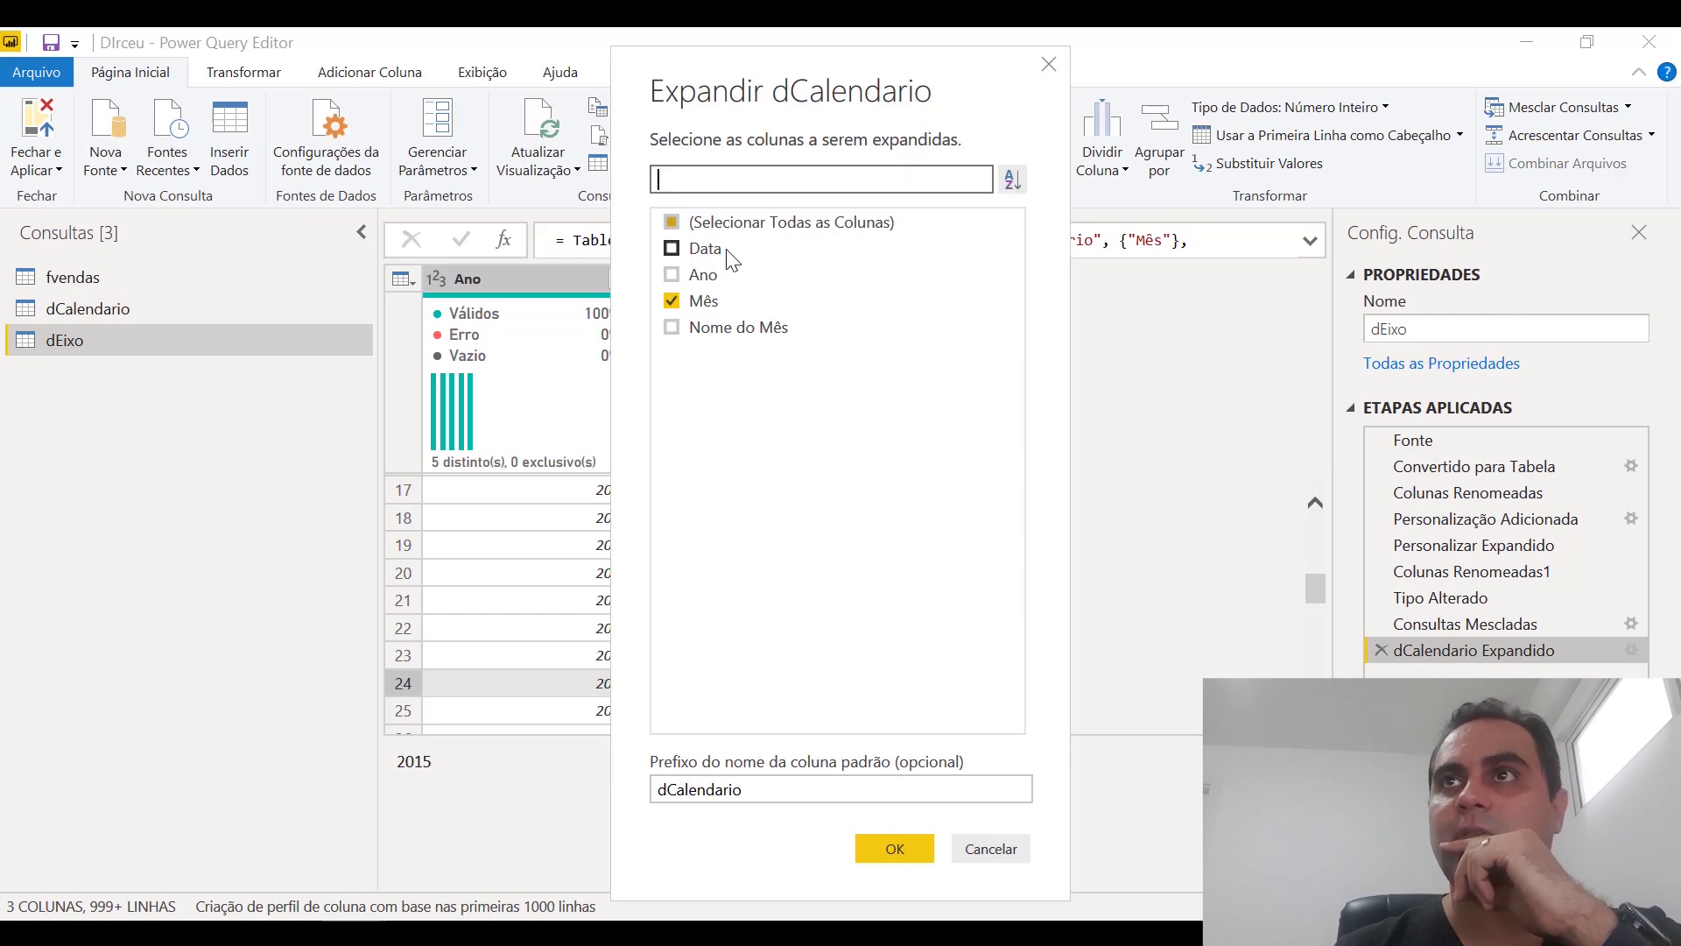
left_click(990, 848)
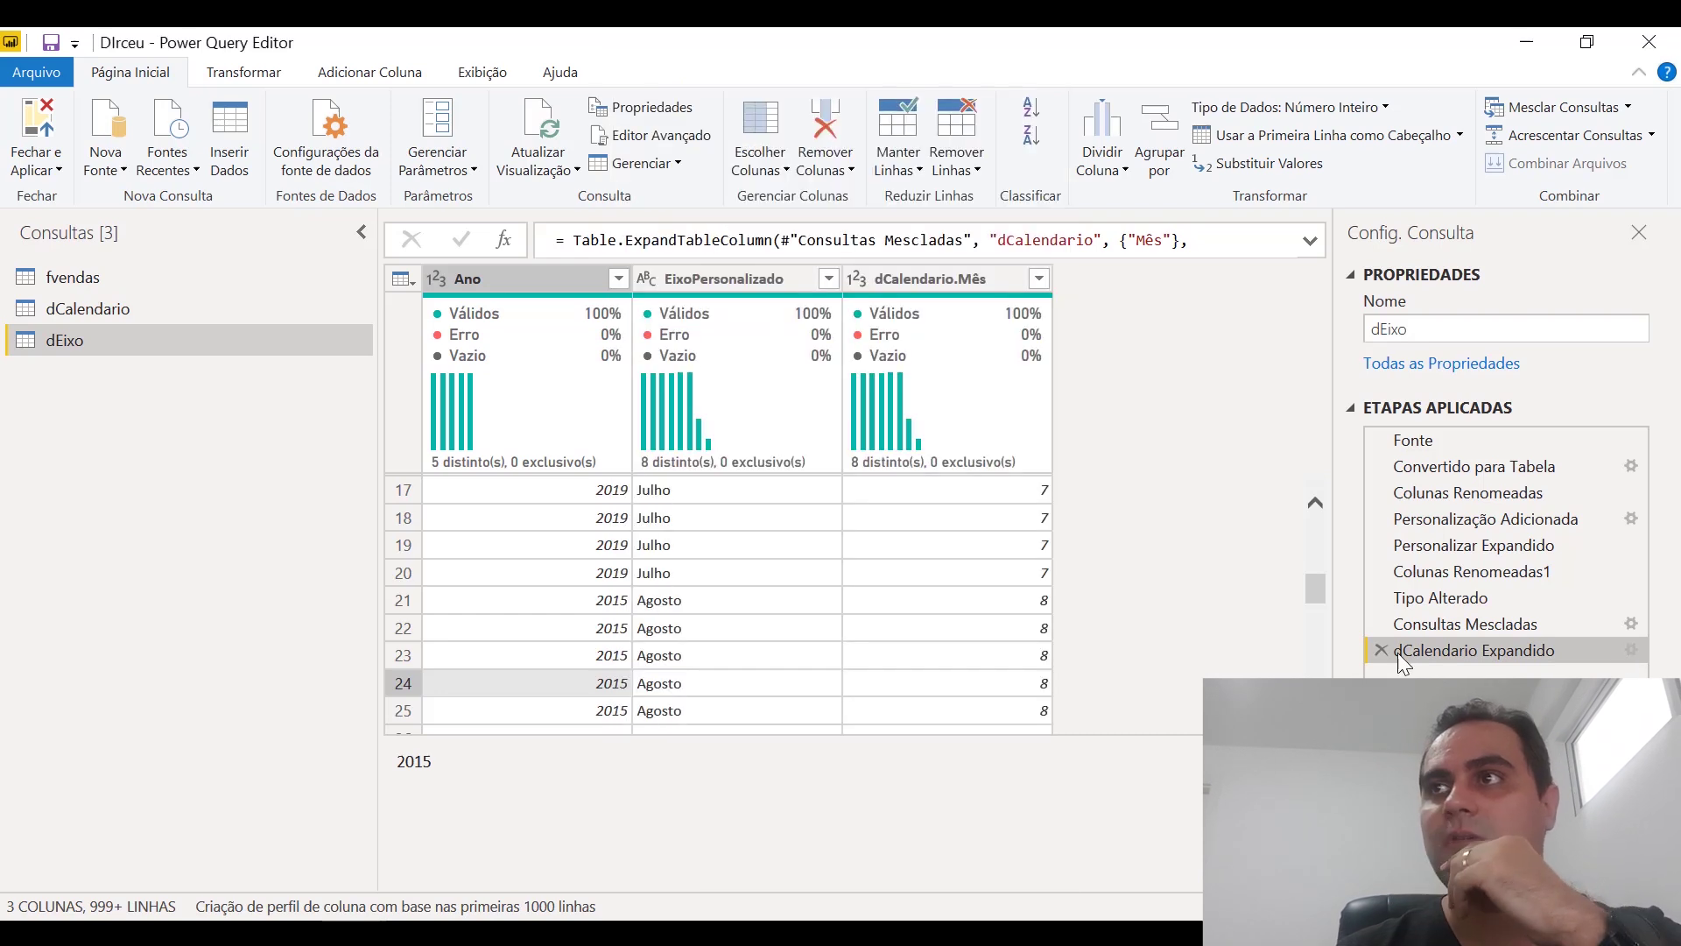
left_click(1381, 650)
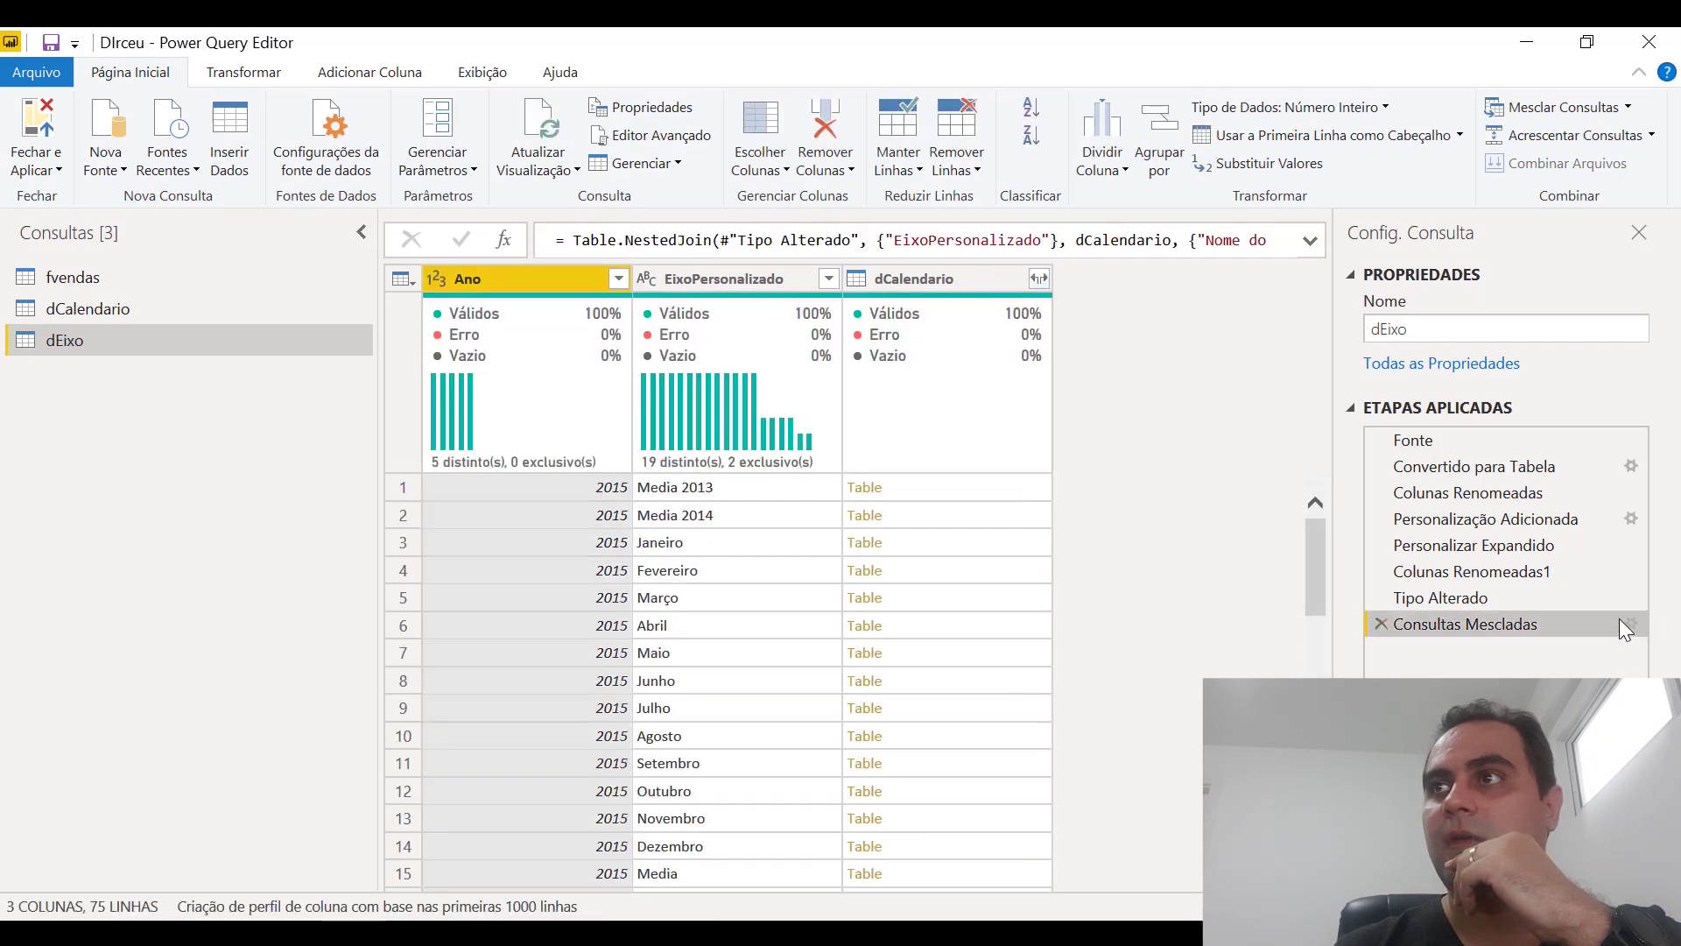
Aggregate the merged dCalendario column in dEixo, keeping only the Máximo of Mês instead of Soma.
left_click(1039, 278)
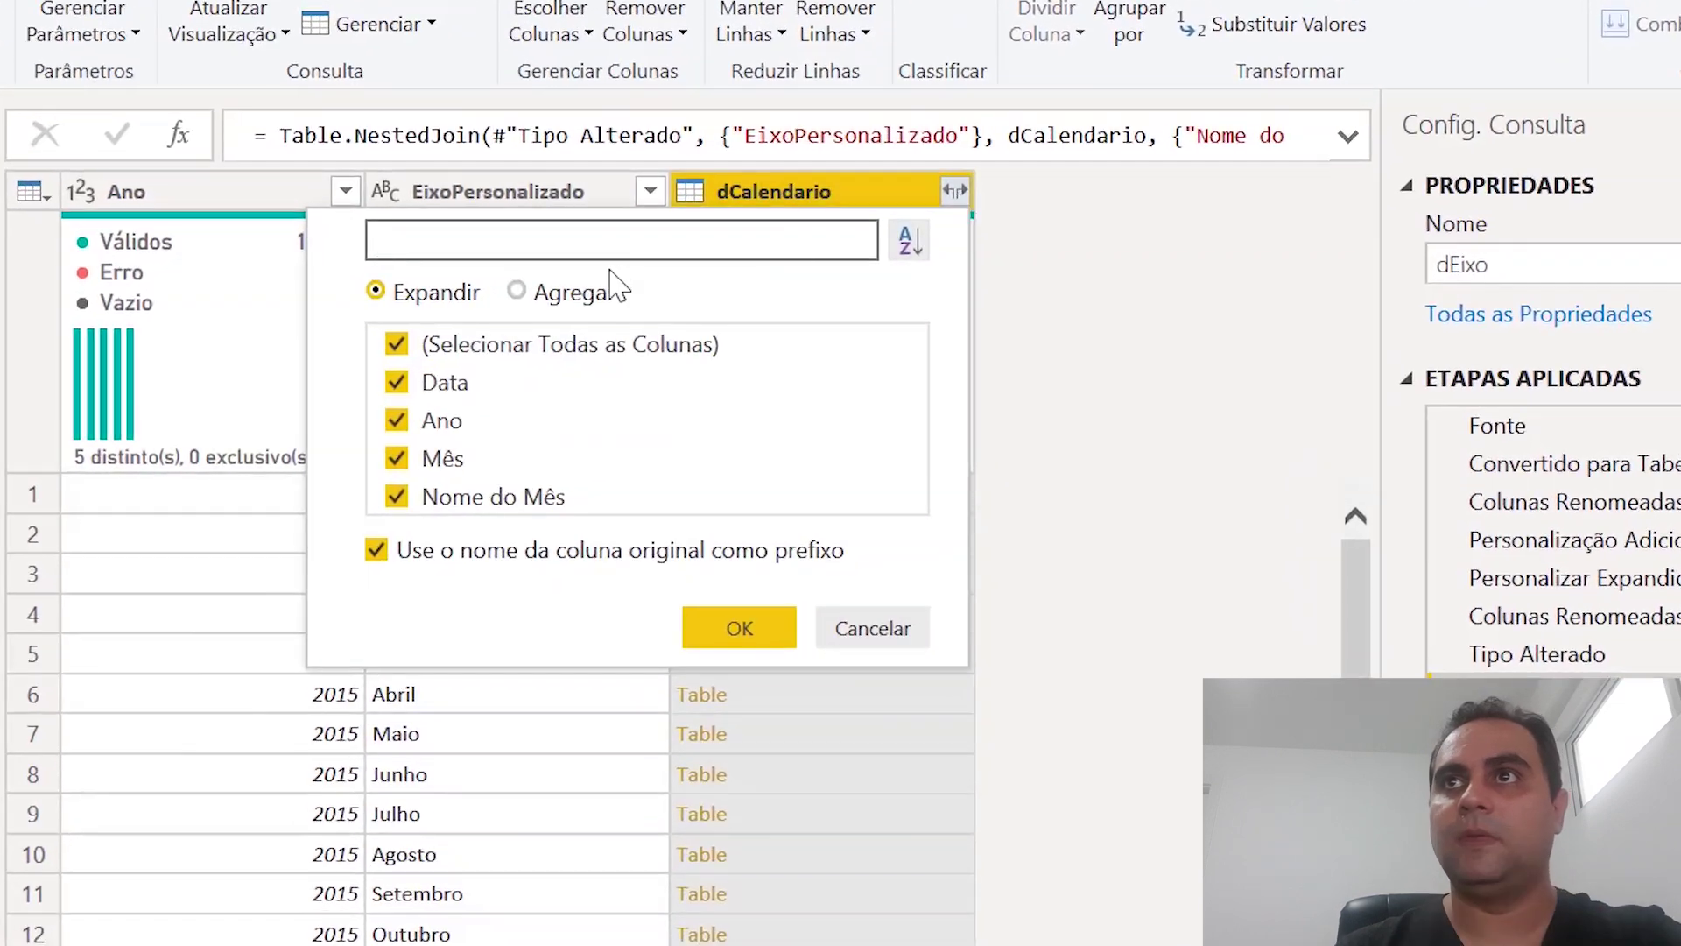
left_click(521, 296)
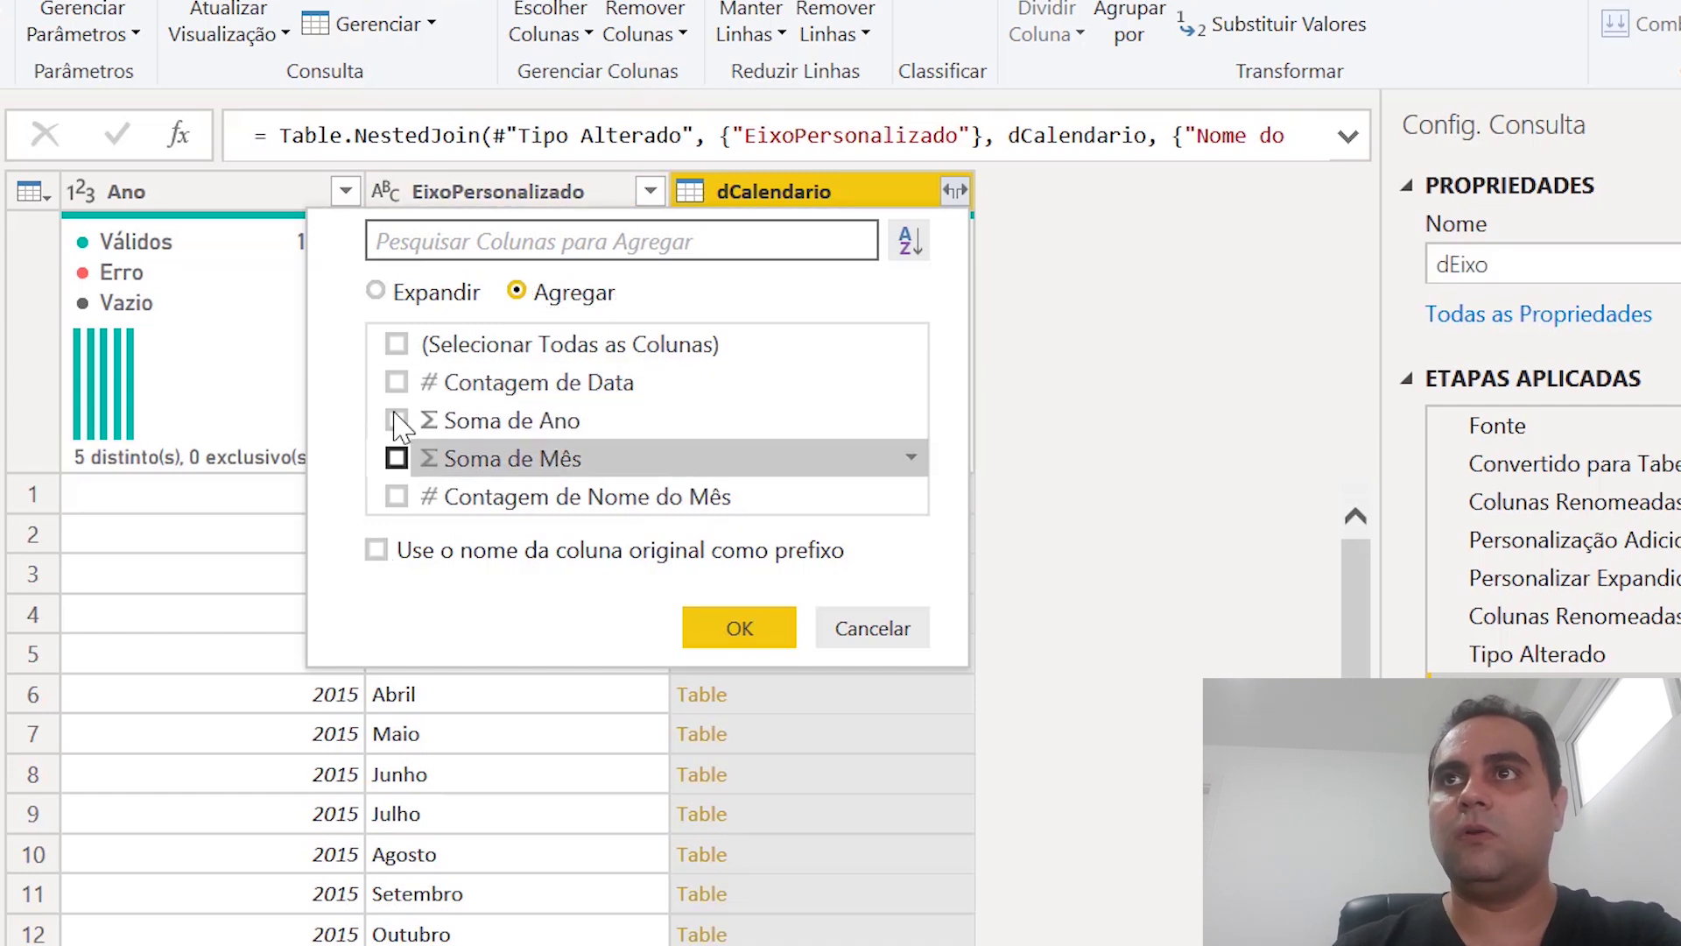
left_click(914, 426)
left_click(913, 428)
left_click(911, 462)
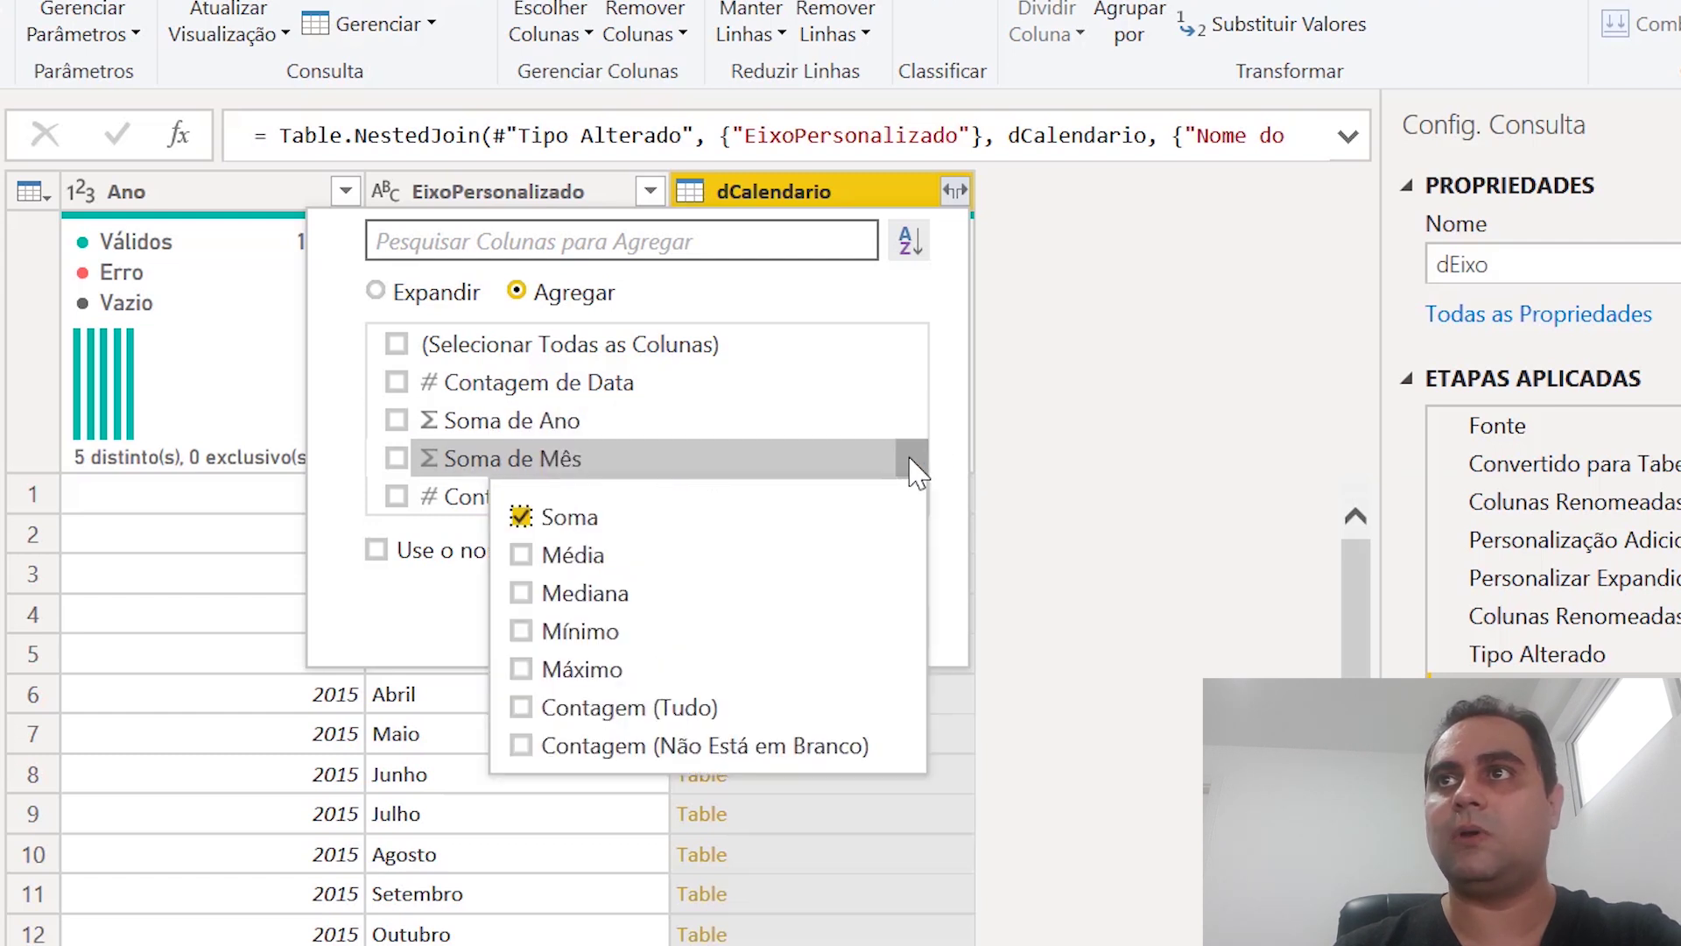
left_click(674, 671)
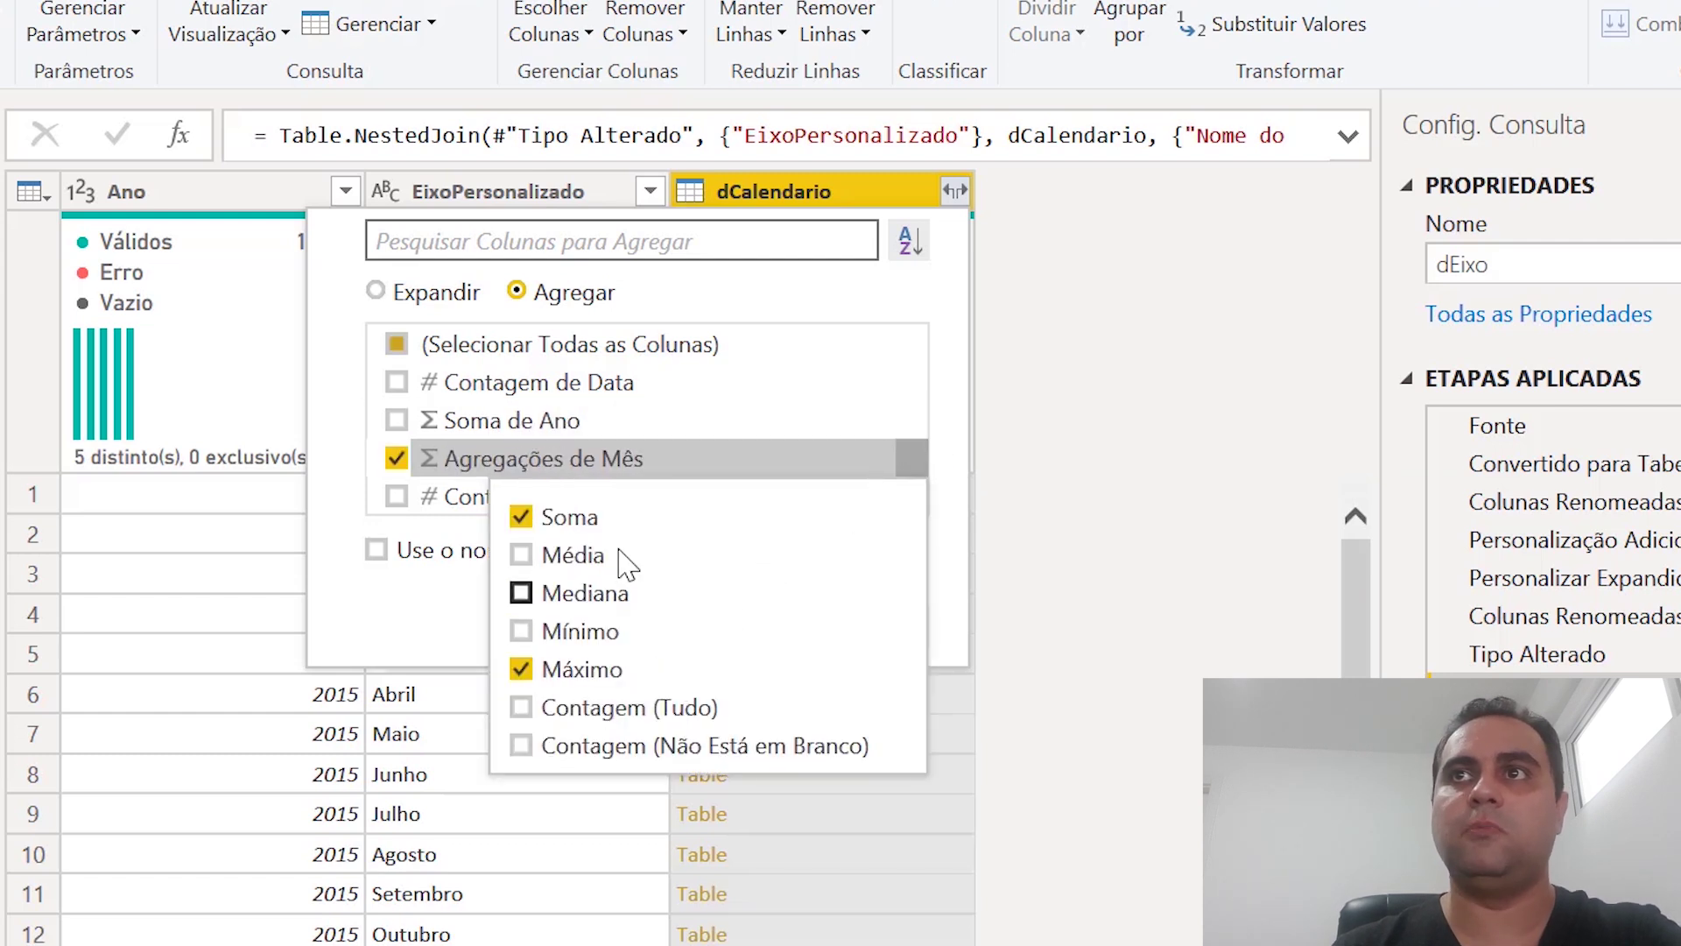
left_click(565, 524)
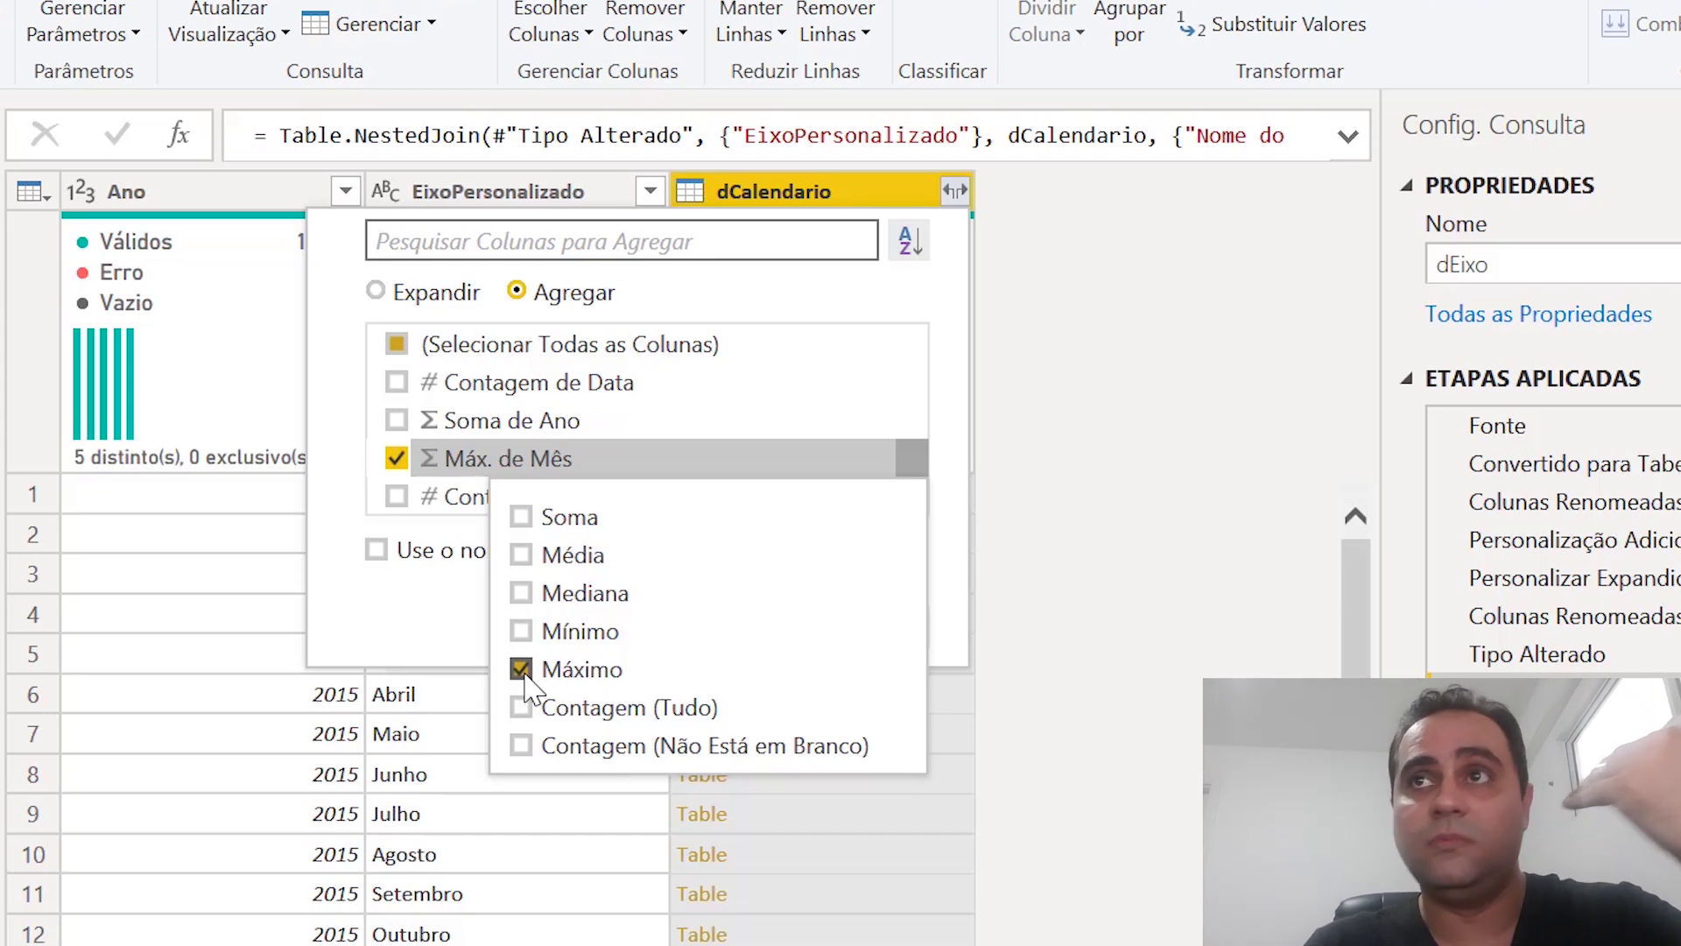
left_click(373, 636)
left_click(735, 630)
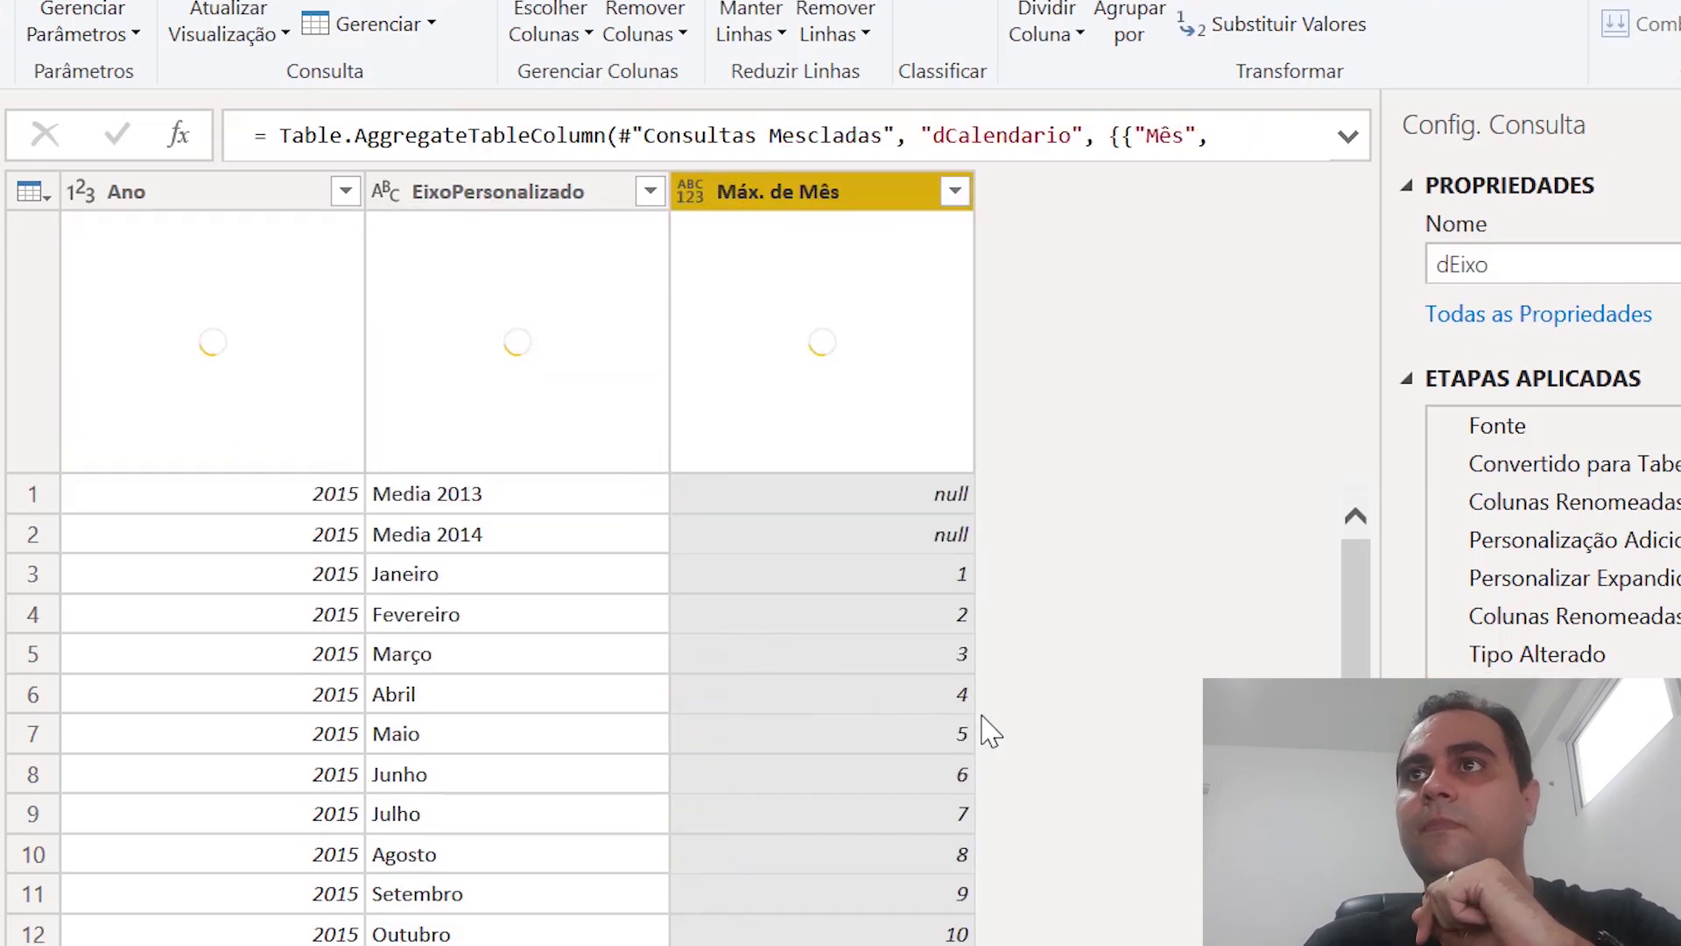
Examine the Máx. de Mês values in dEixo for the Janeiro row and for the Media rows of 2015 and 2016.
left_click(947, 584)
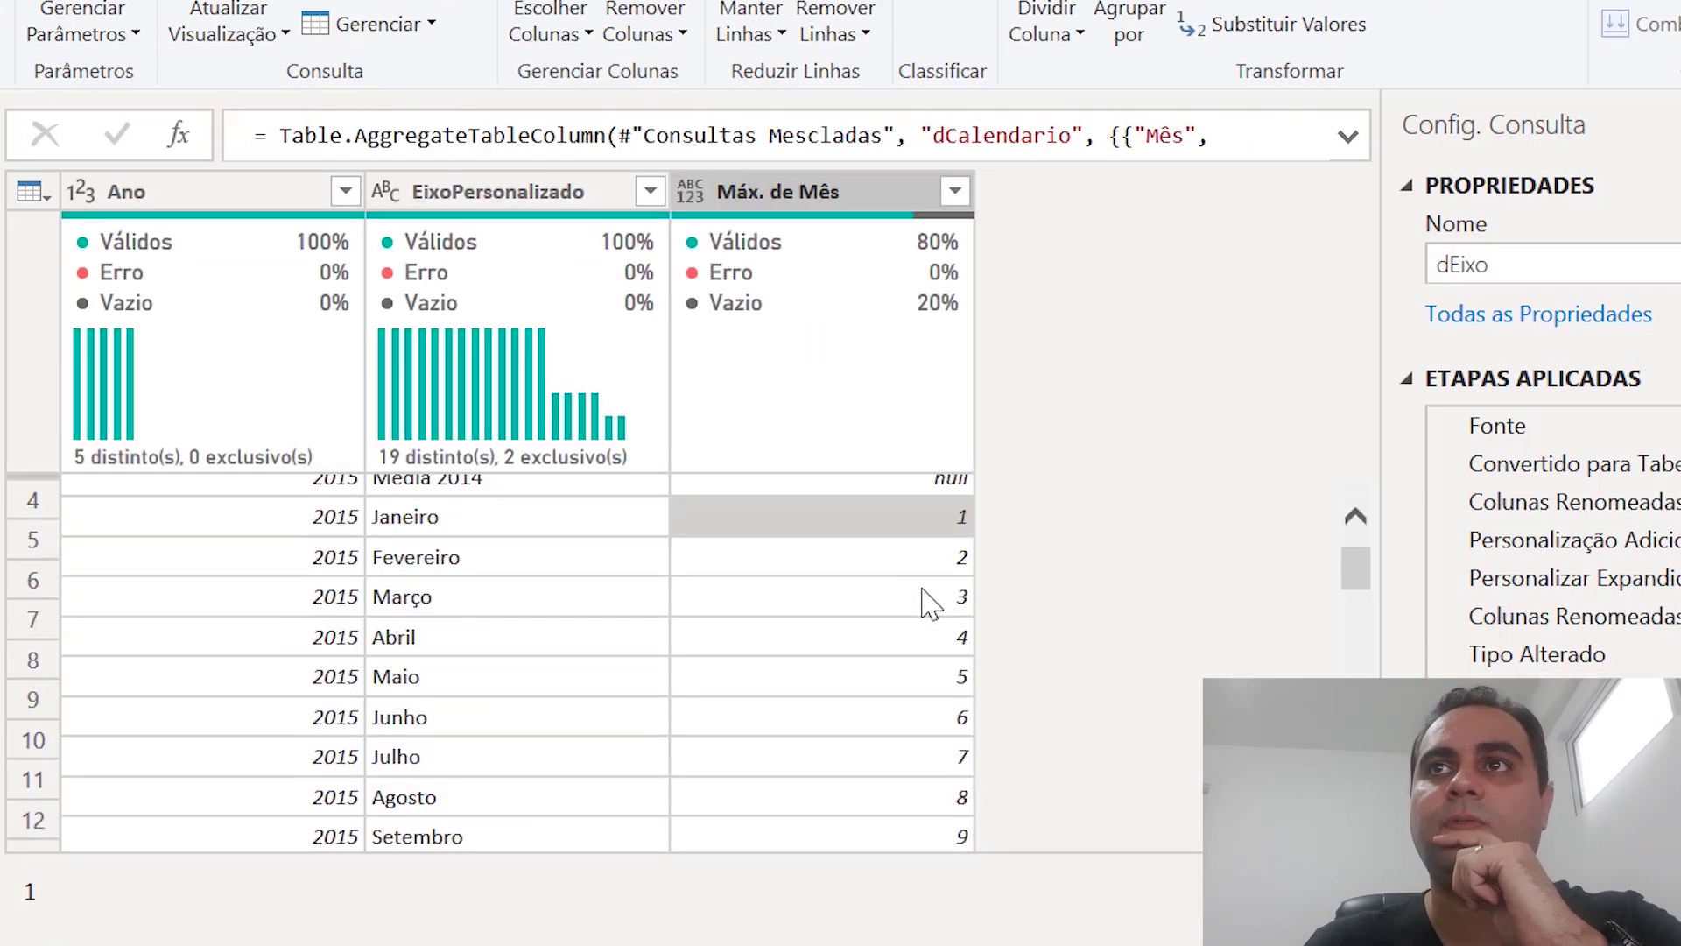
left_click(337, 579)
left_click(466, 579)
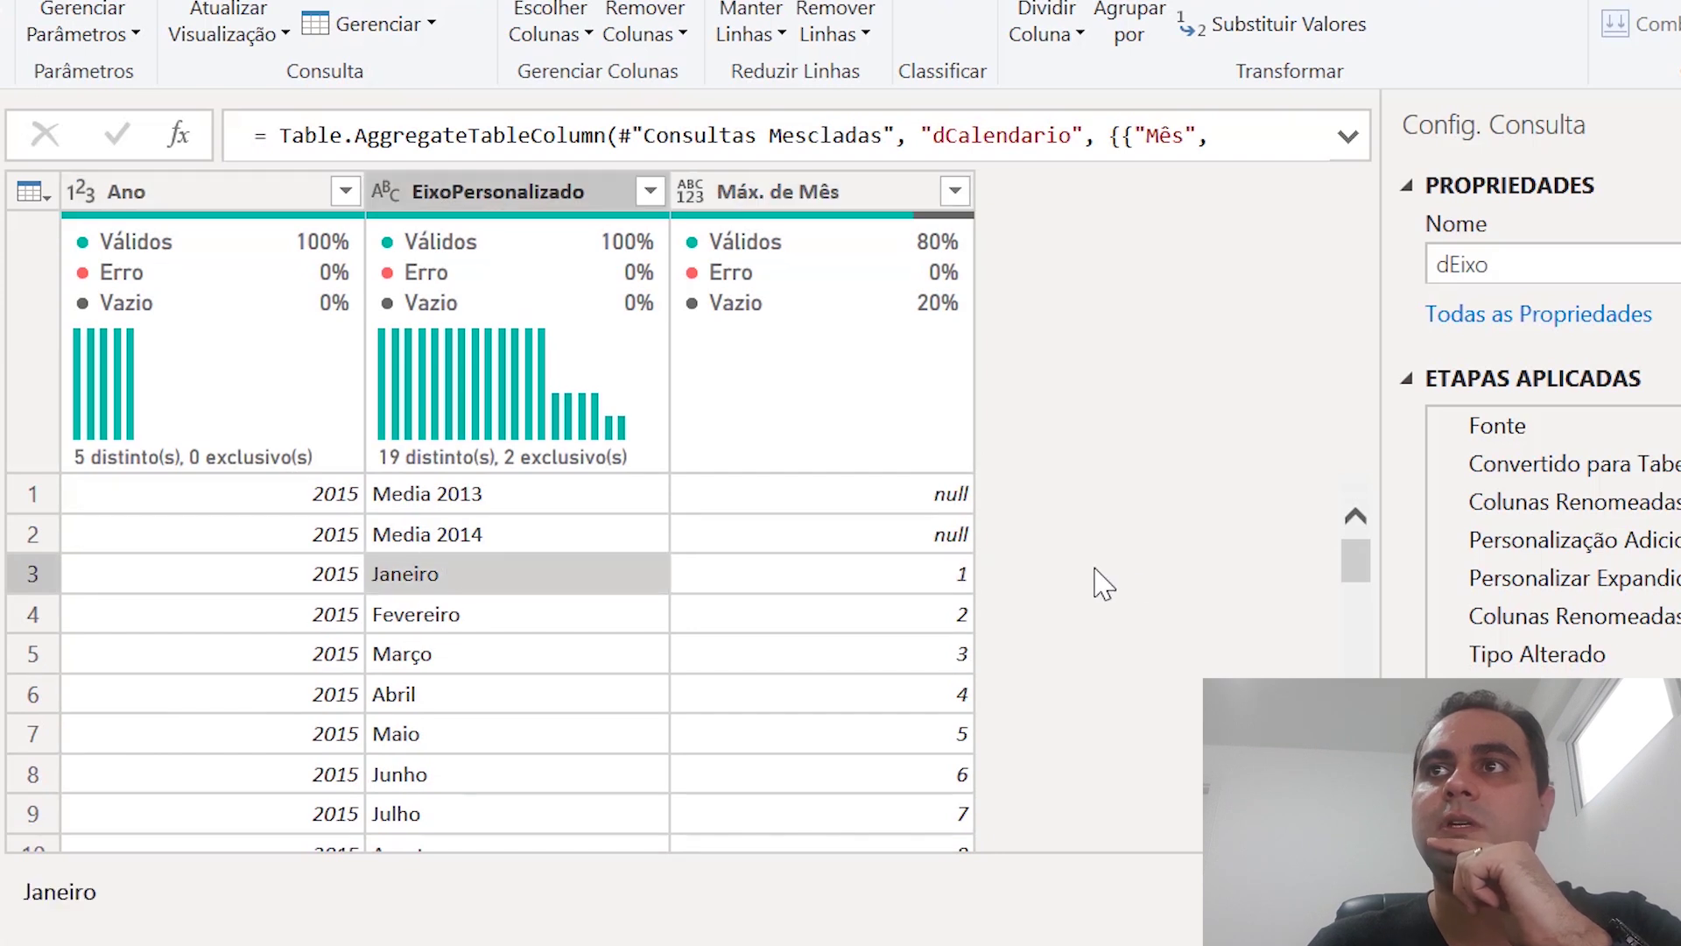
left_click(961, 579)
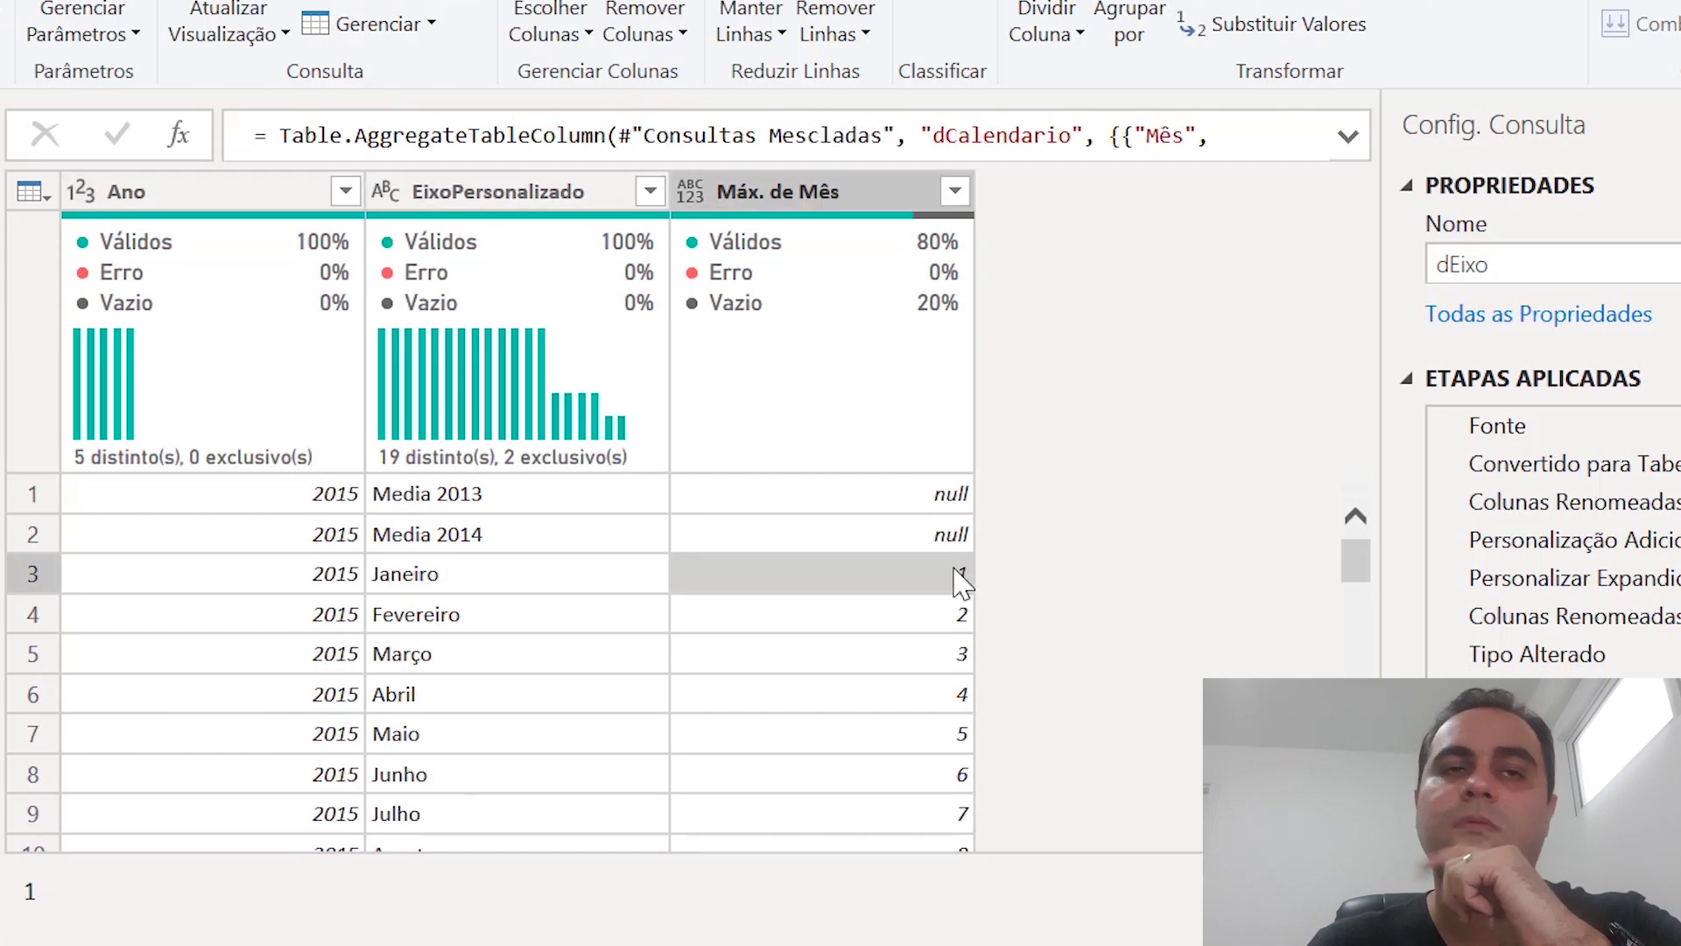
left_click(889, 503)
scroll(895, 543, "down", 3)
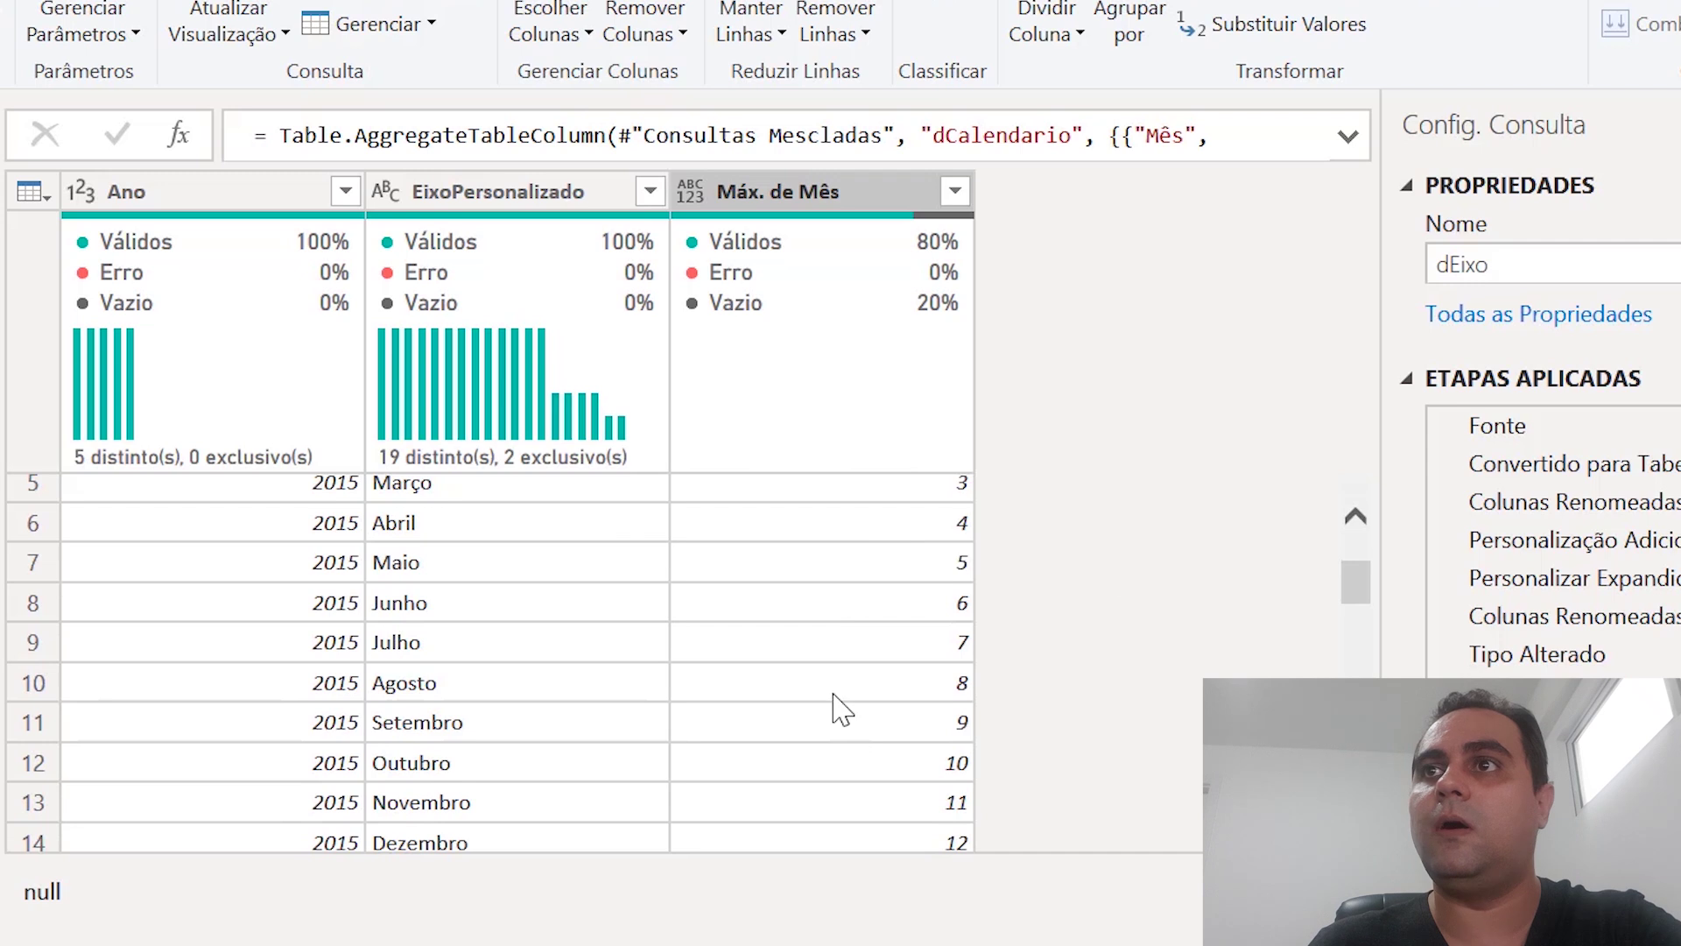
left_click(830, 725)
left_click(483, 725)
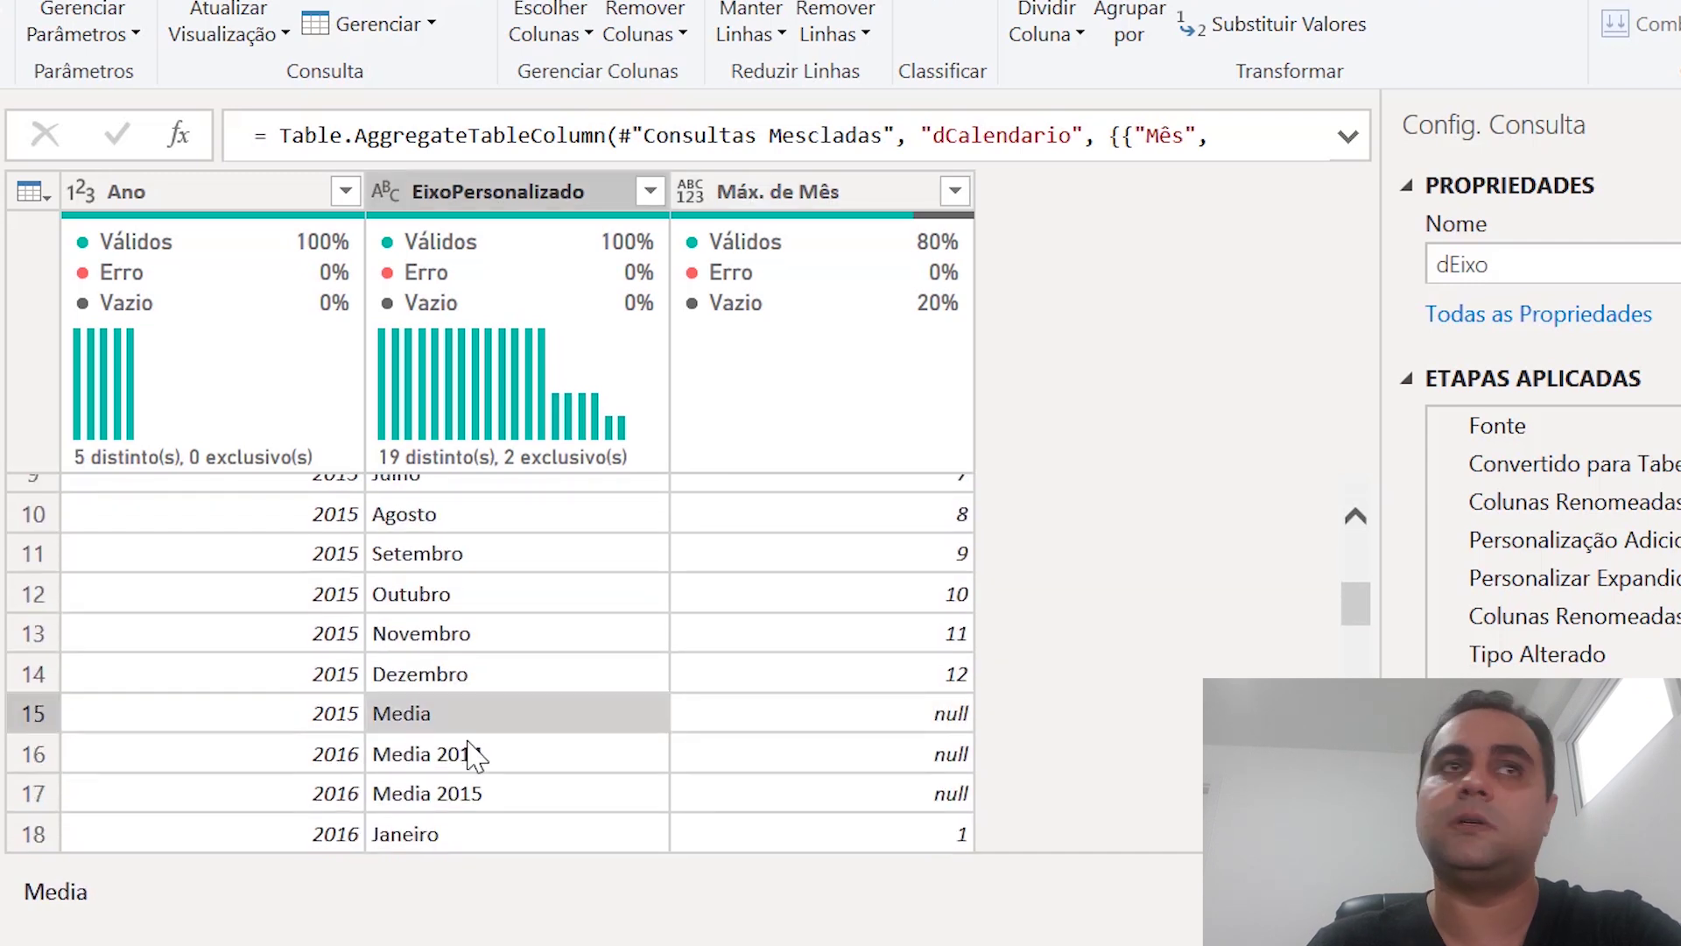
left_click(470, 762)
left_click(459, 801)
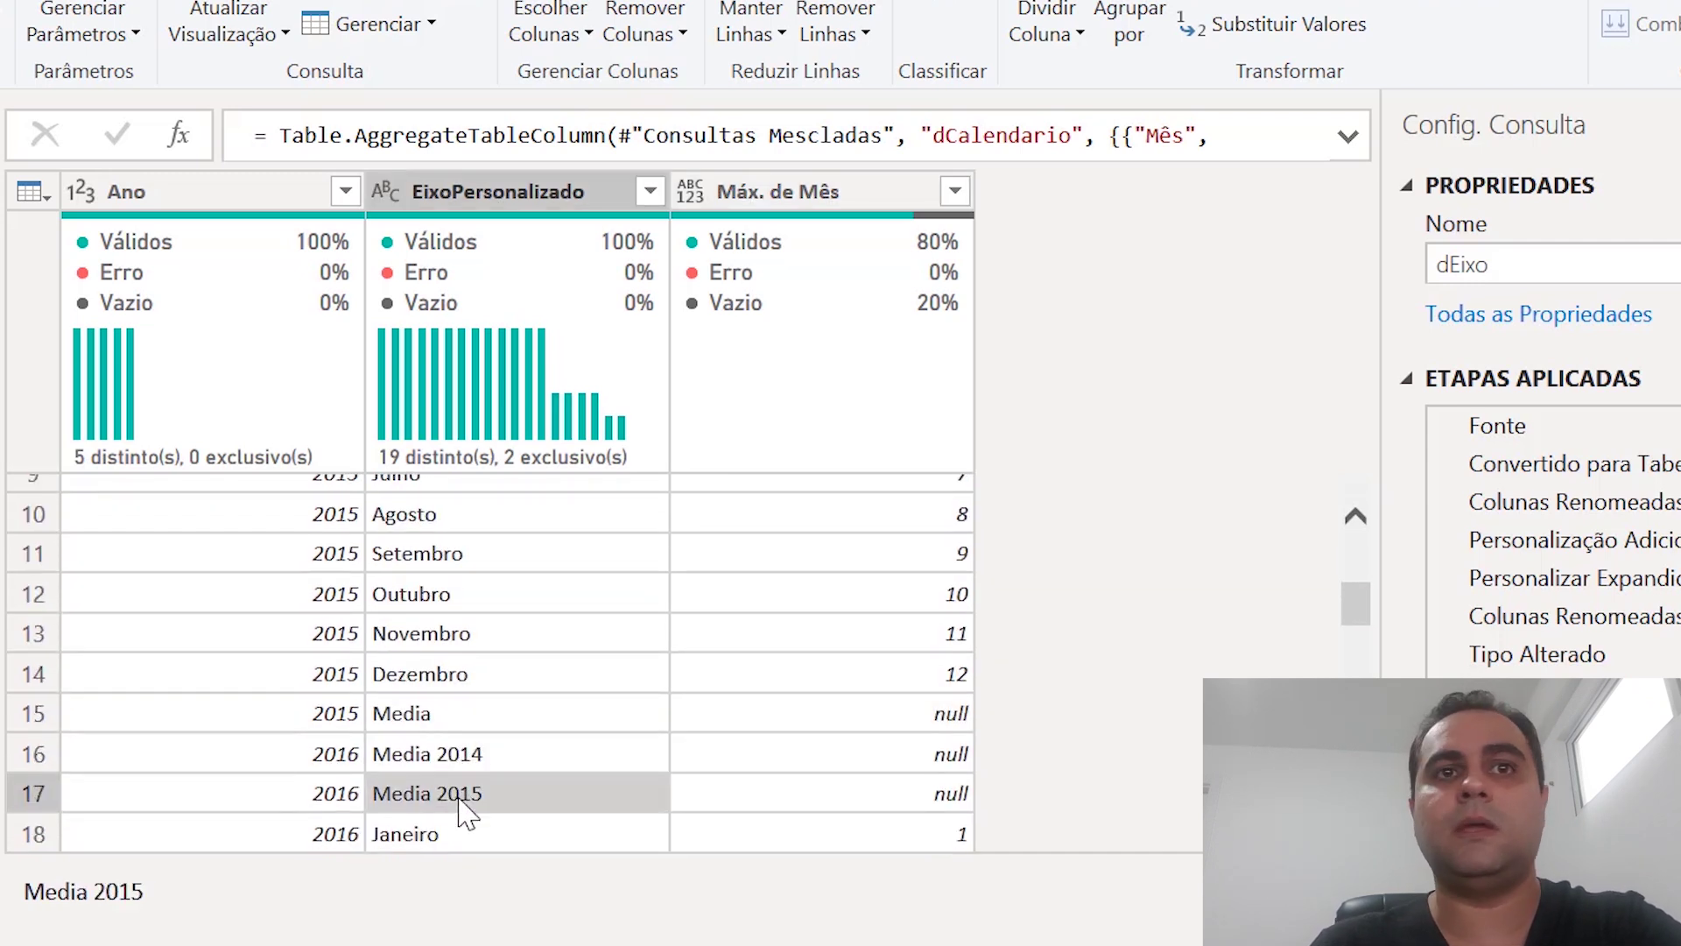
left_click(859, 730)
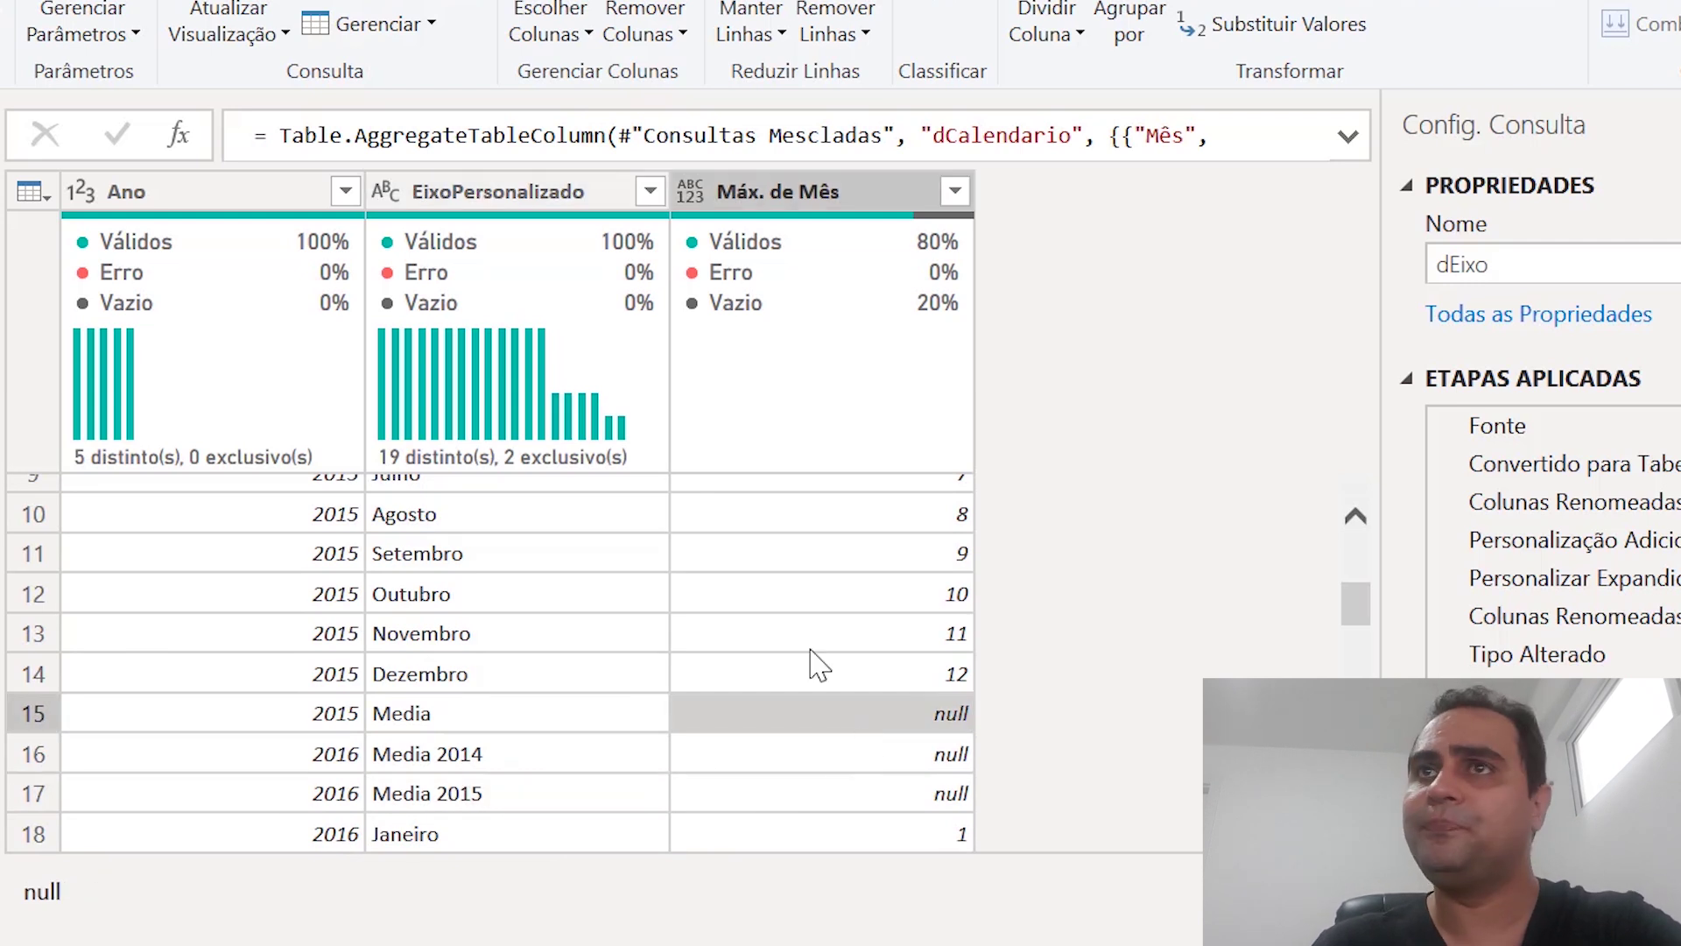
scroll(818, 665, "up", 3)
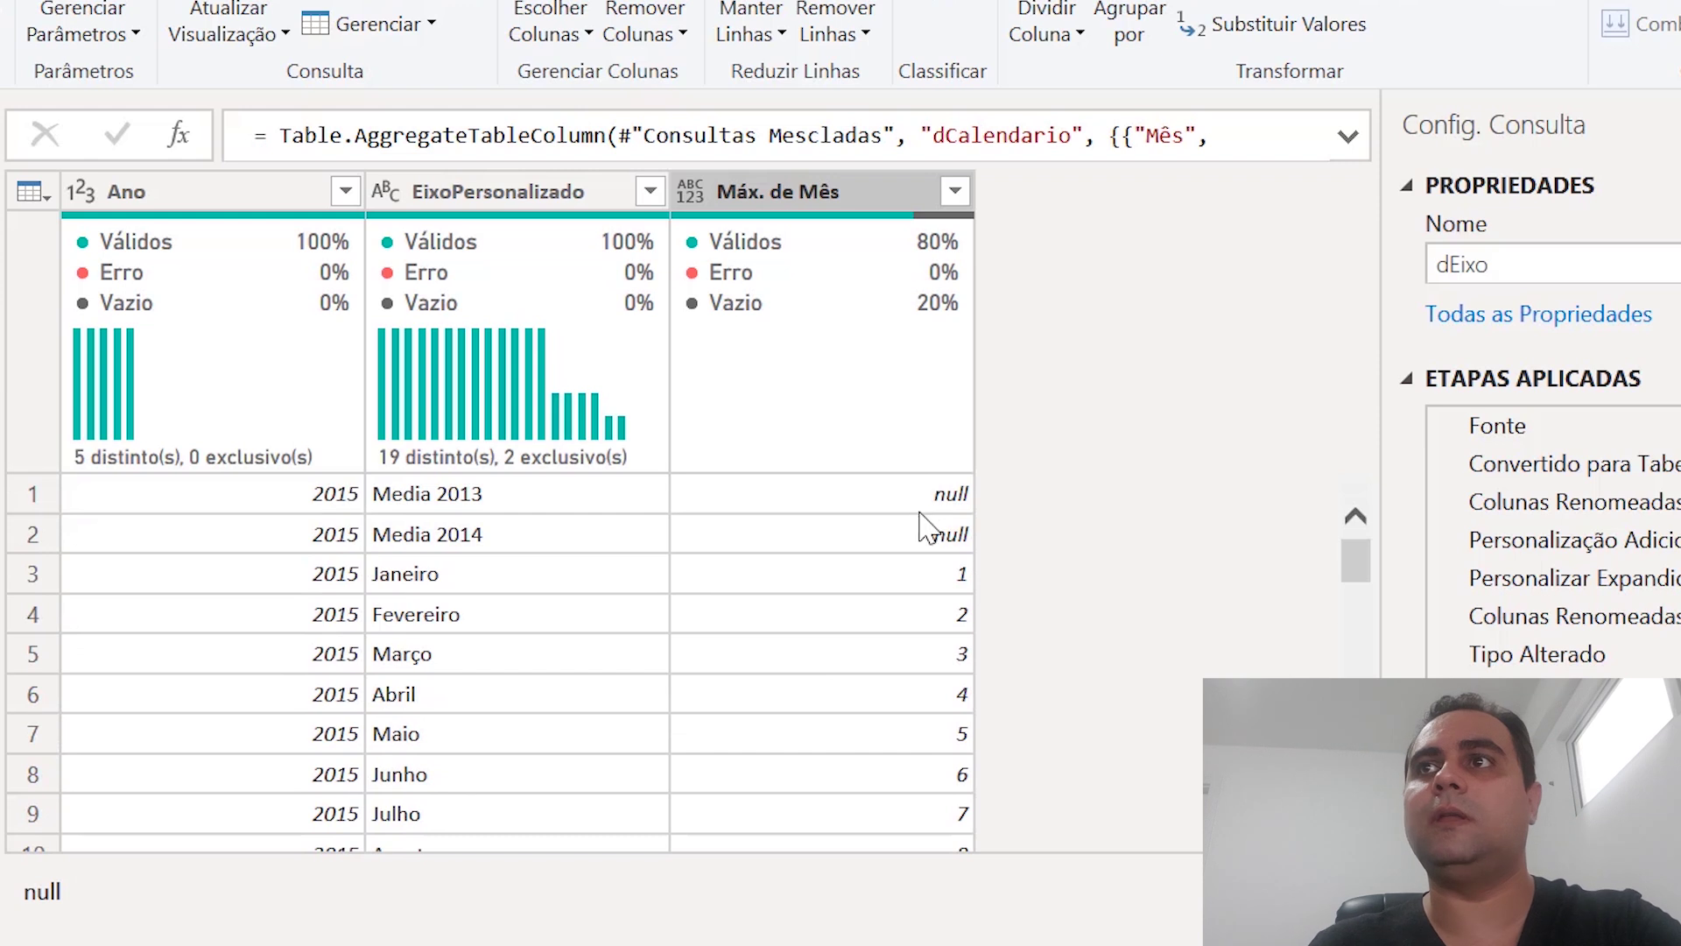
left_click(859, 506)
left_click(862, 548)
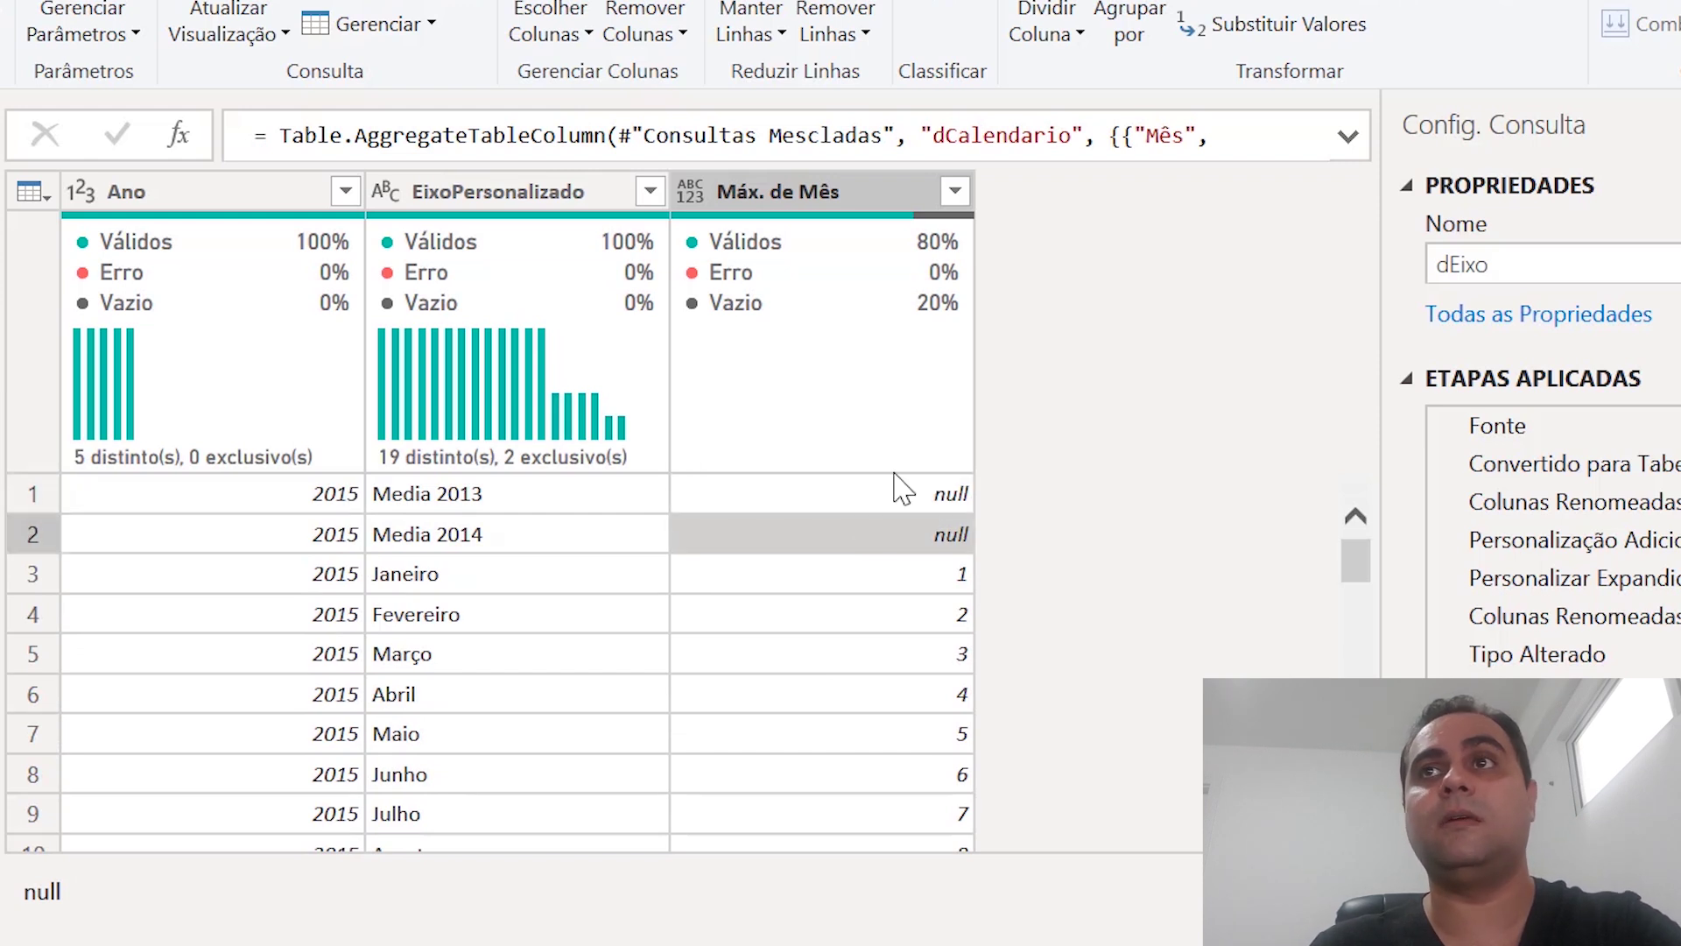
left_click(904, 506)
left_click(904, 548)
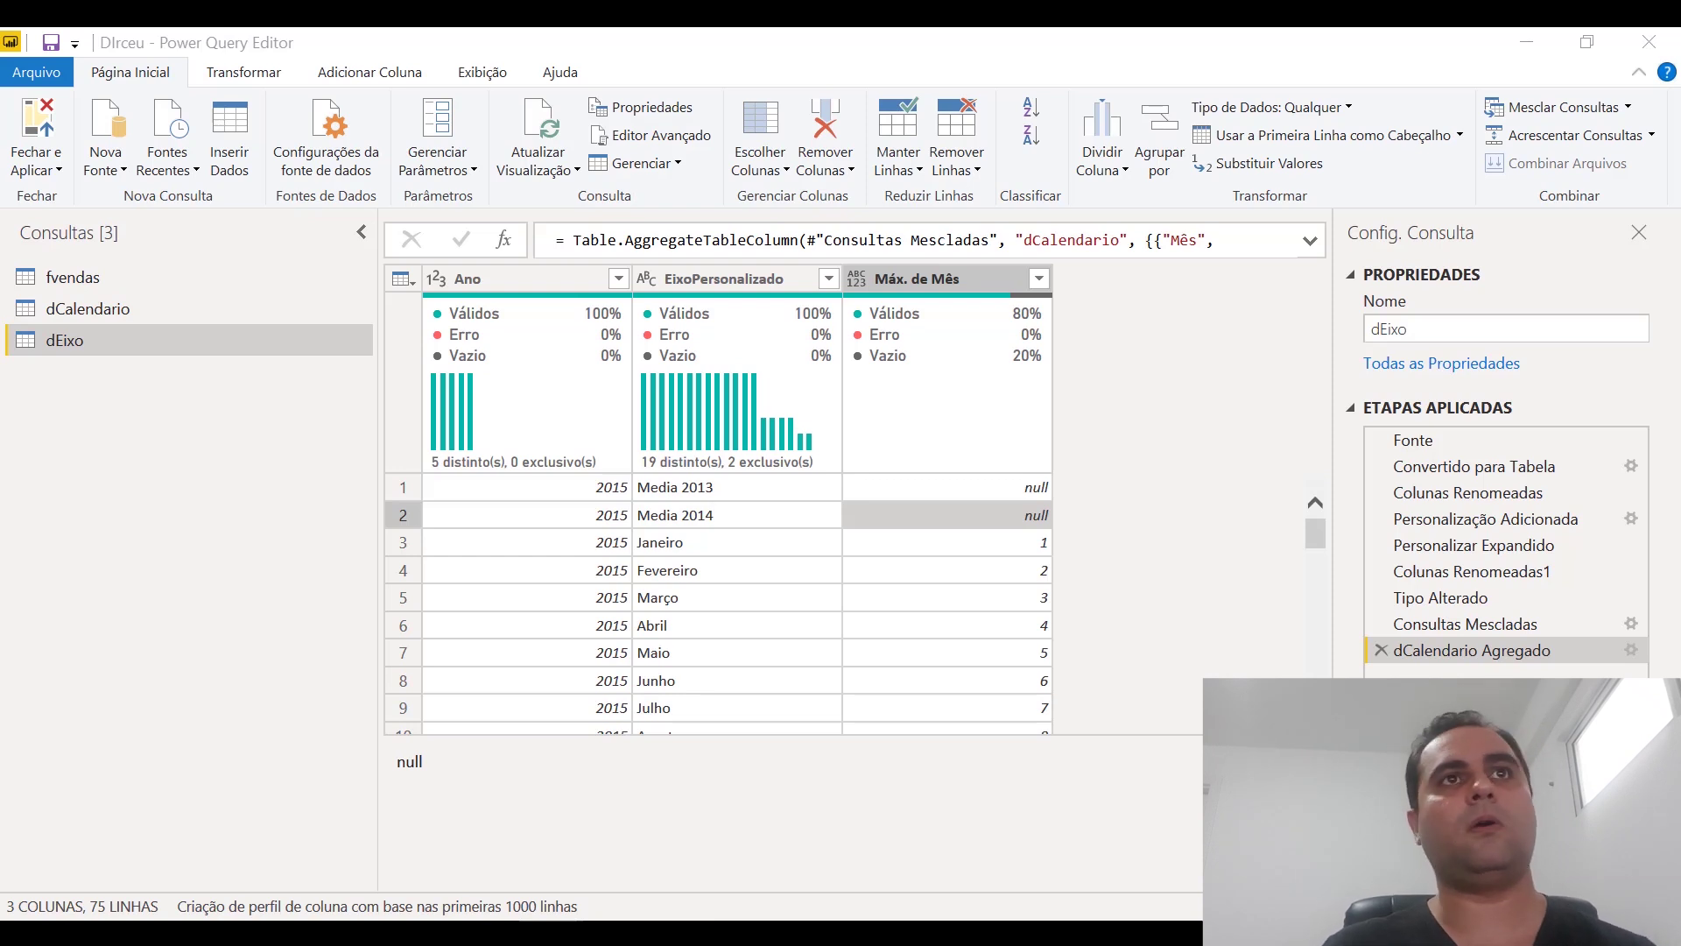
Start a custom column in dEixo returning EixoGráfico's last 4 characters for "Média " rows, else non-null [Mín. de Mês] + 9999, else 9999 + 13.
left_click(372, 75)
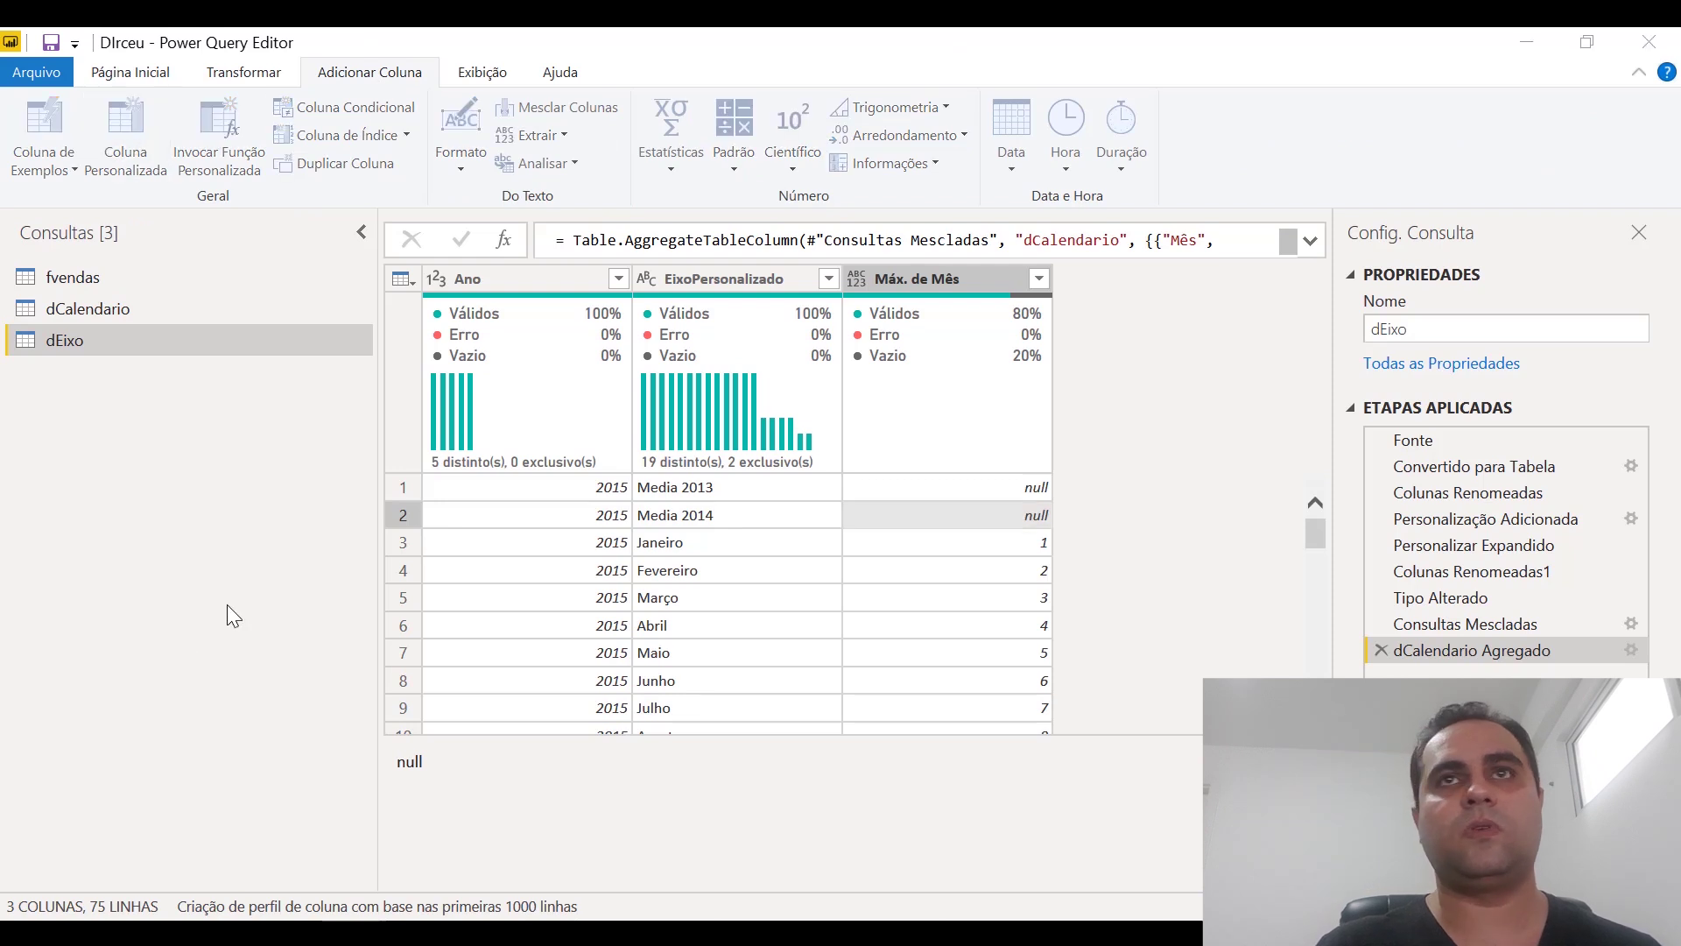
left_click(599, 460)
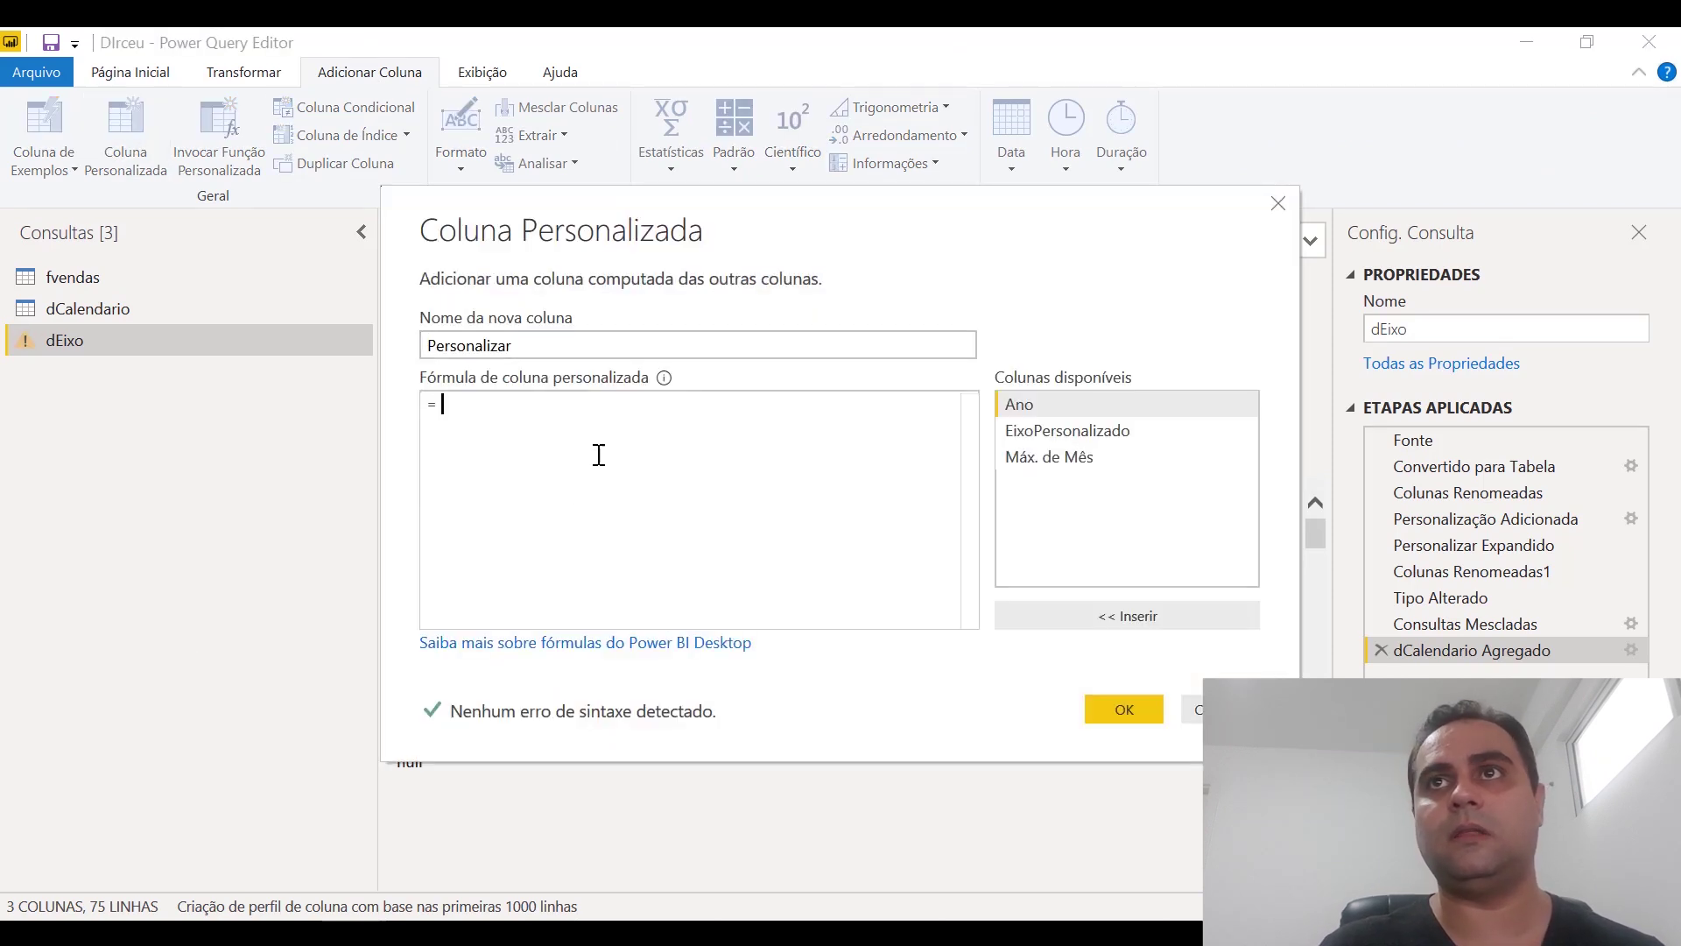
type("if Text.StartsWith([EixoGráfico], \"Média \") then Text.End([EixoGráfico], 4) else if [Mín. de Mês] <> null then [Mín. de Mês] + 9999 else 9999 + 13")
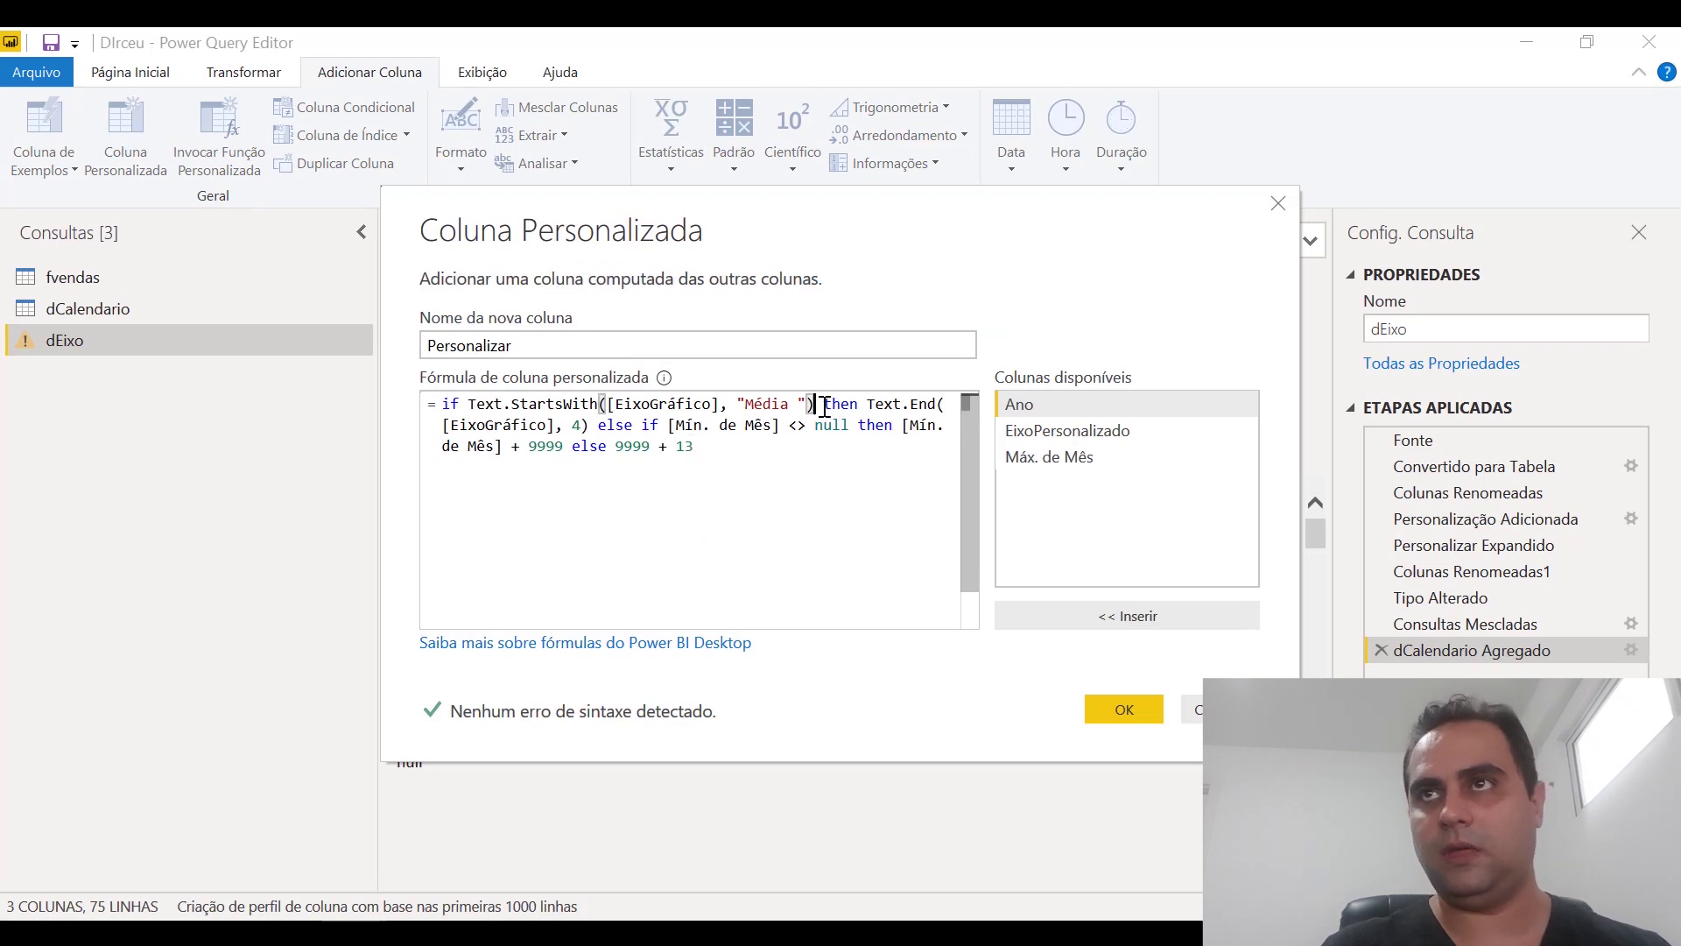
left_click_drag(742, 225, 1215, 186)
left_click_drag(697, 191, 826, 612)
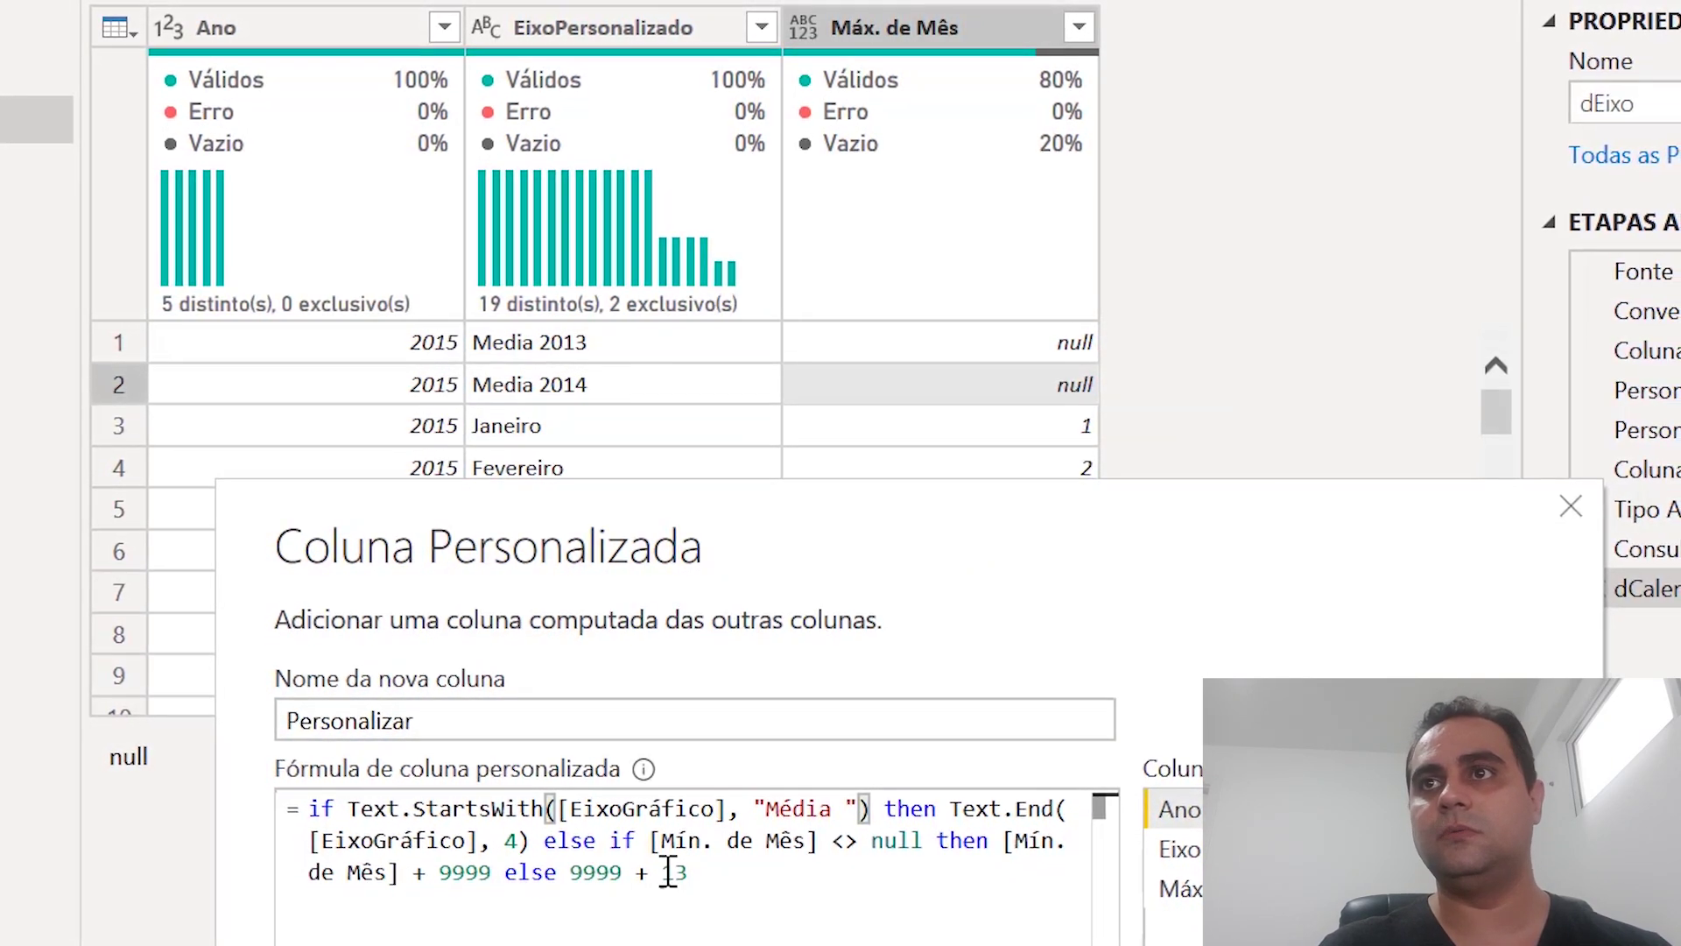
Replace both EixoGráfico references in the custom column formula with EixoPersonalizado.
double_click(630, 810)
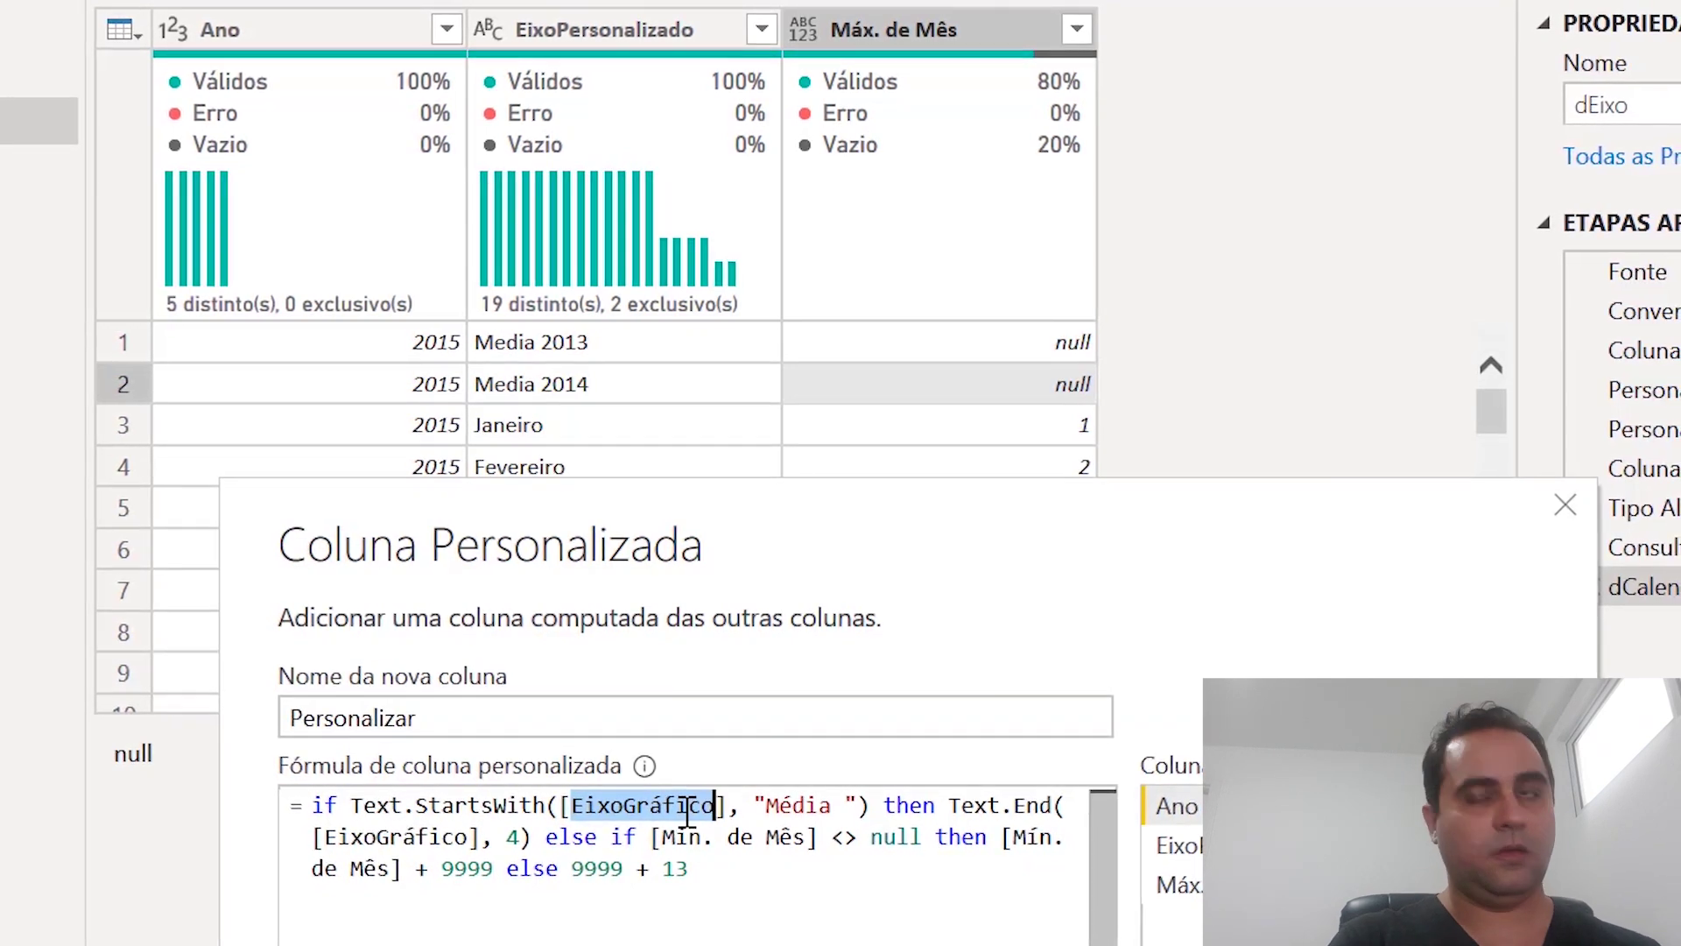
type("Eixo")
key("BackSpace")
key("BackSpace")
type("ixo")
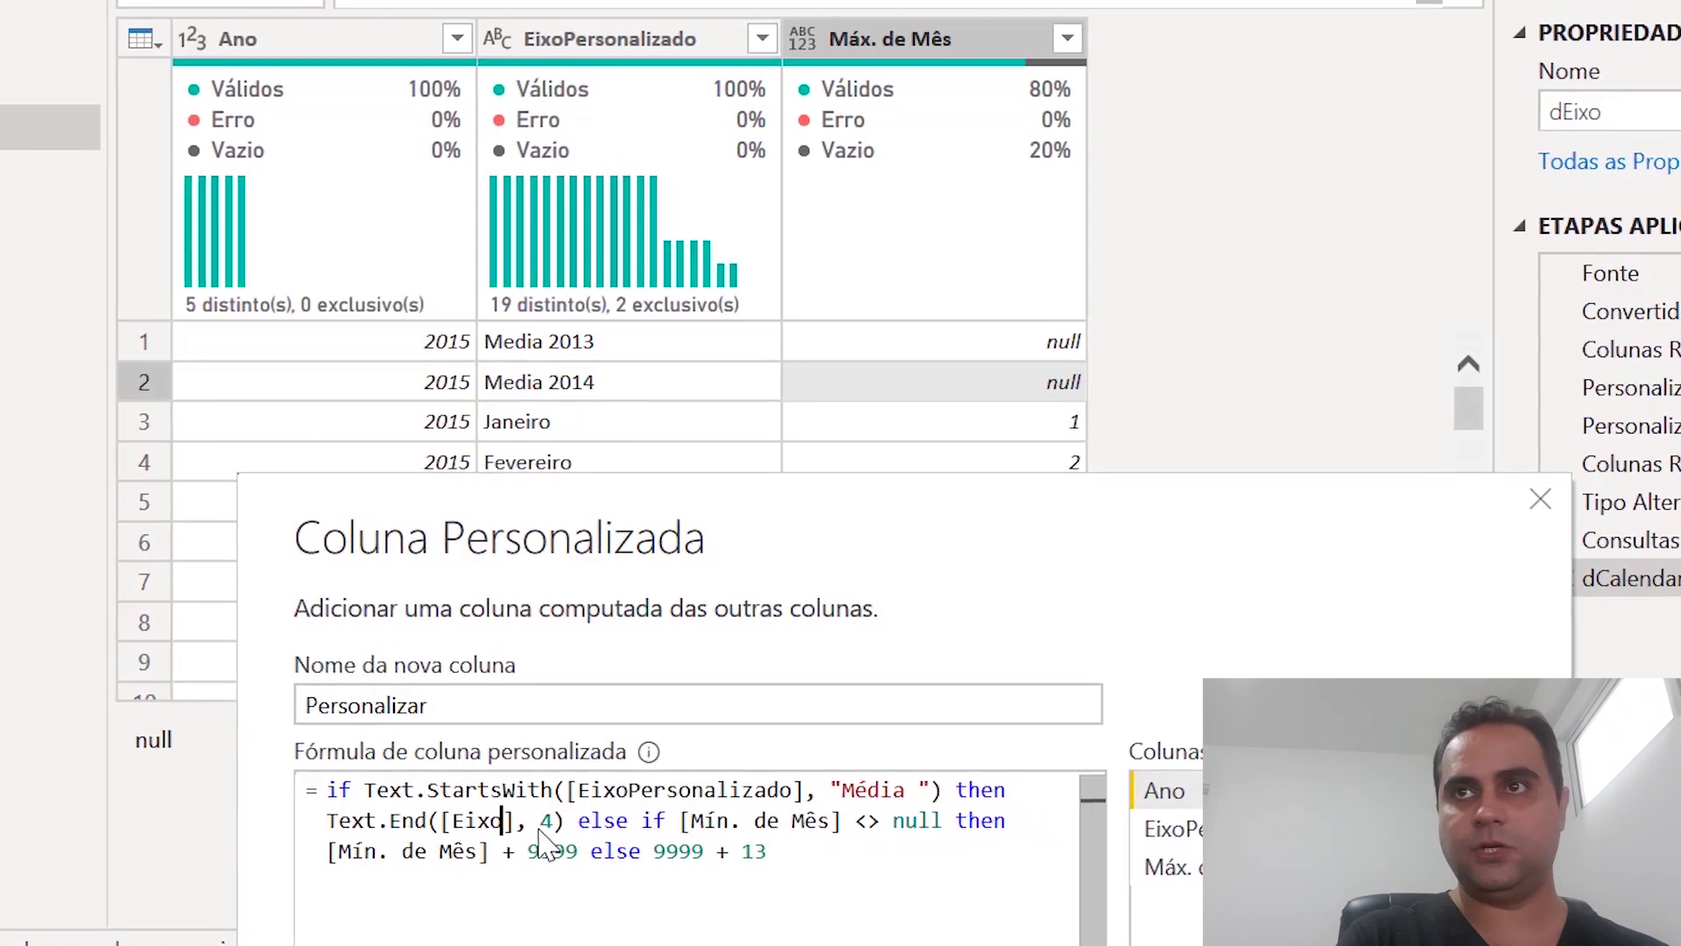
type("Person")
type("alizad")
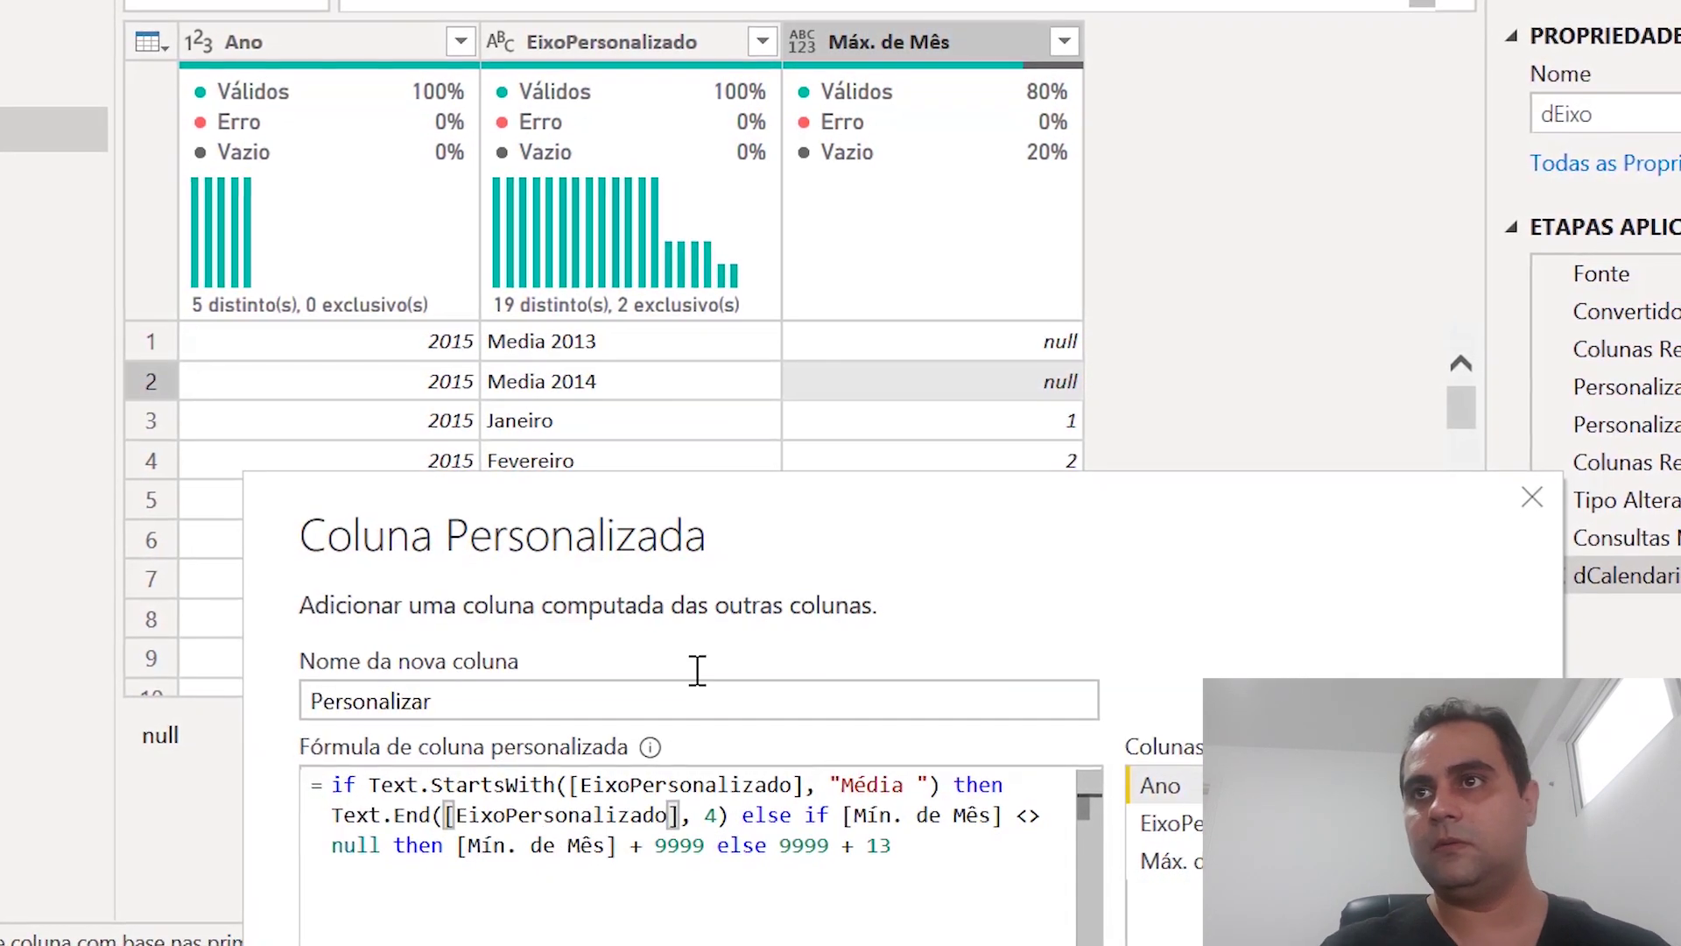
Change [Mín. de Mês] to [Máx. de Mês] in the formula's + 9999 branch.
left_click_drag(836, 546, 943, 534)
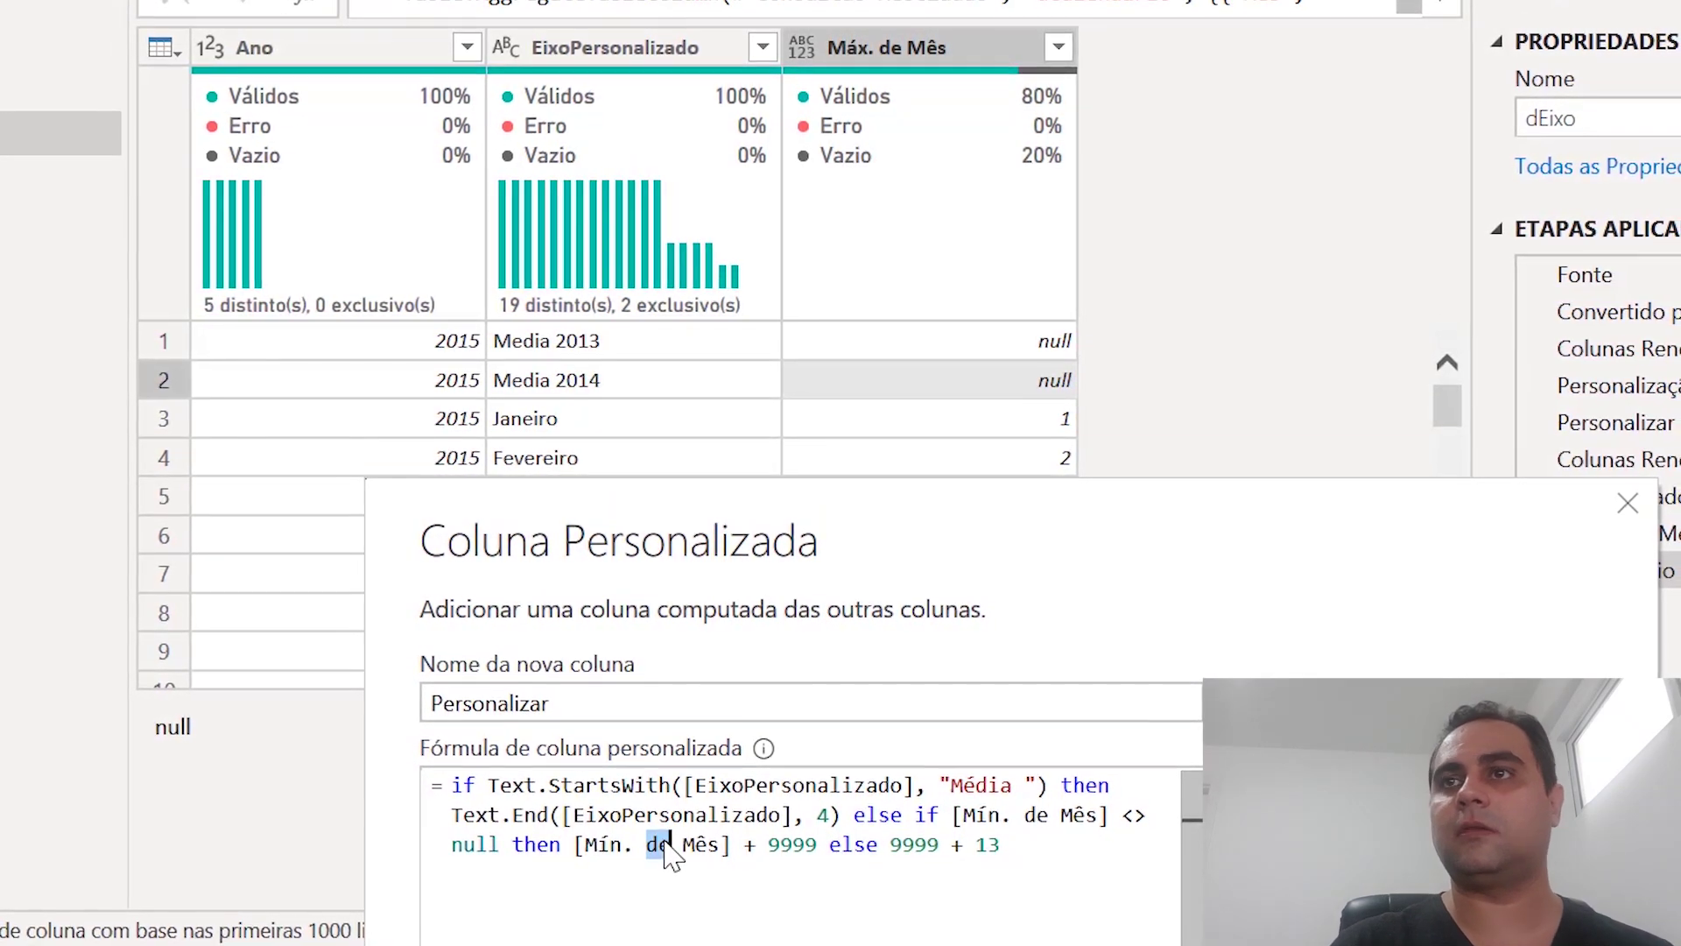
key("Left")
key("Left")
key("Left")
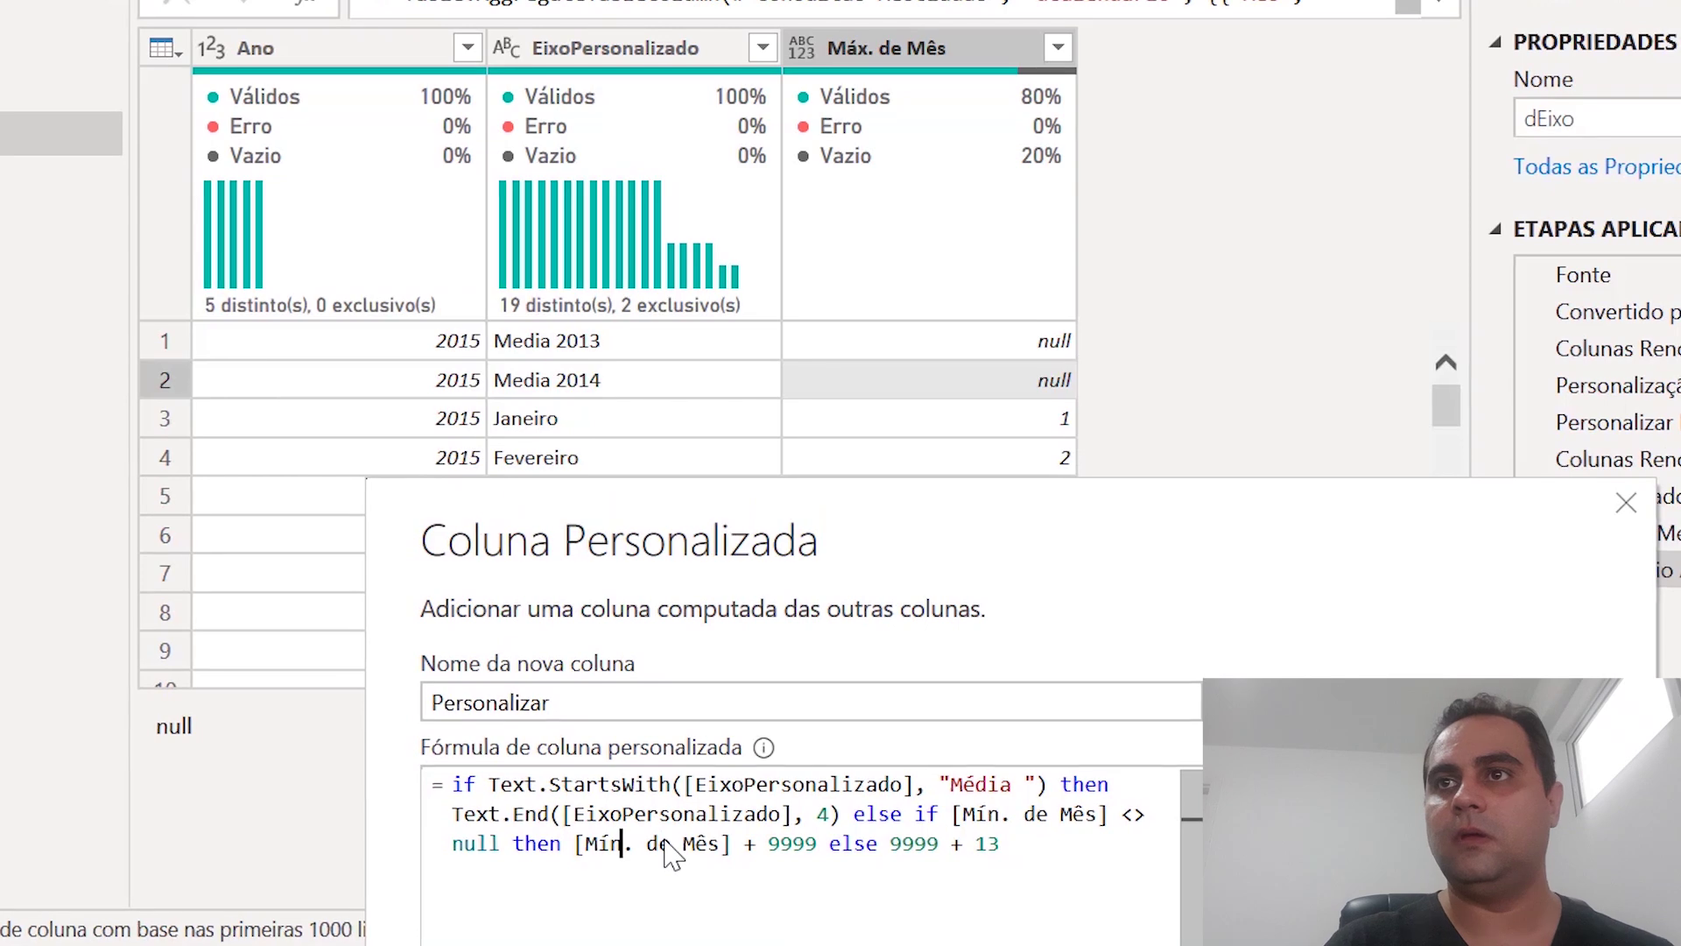
key("shift+Left")
key("shift+Left")
key("shift+Left")
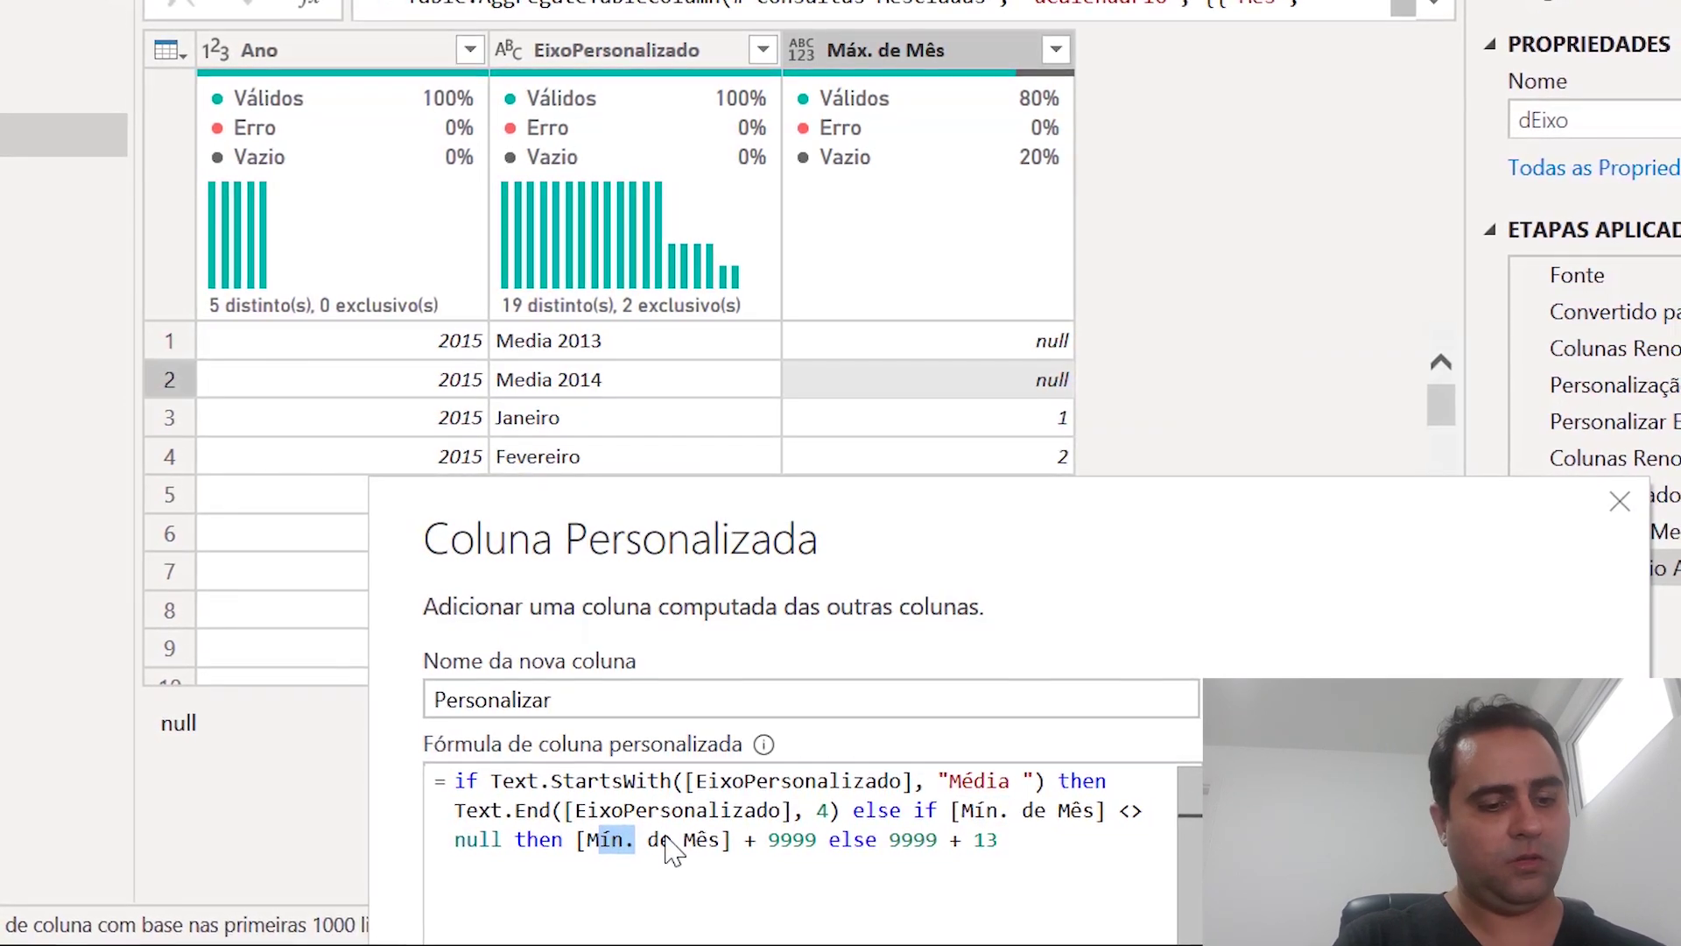
type("Á")
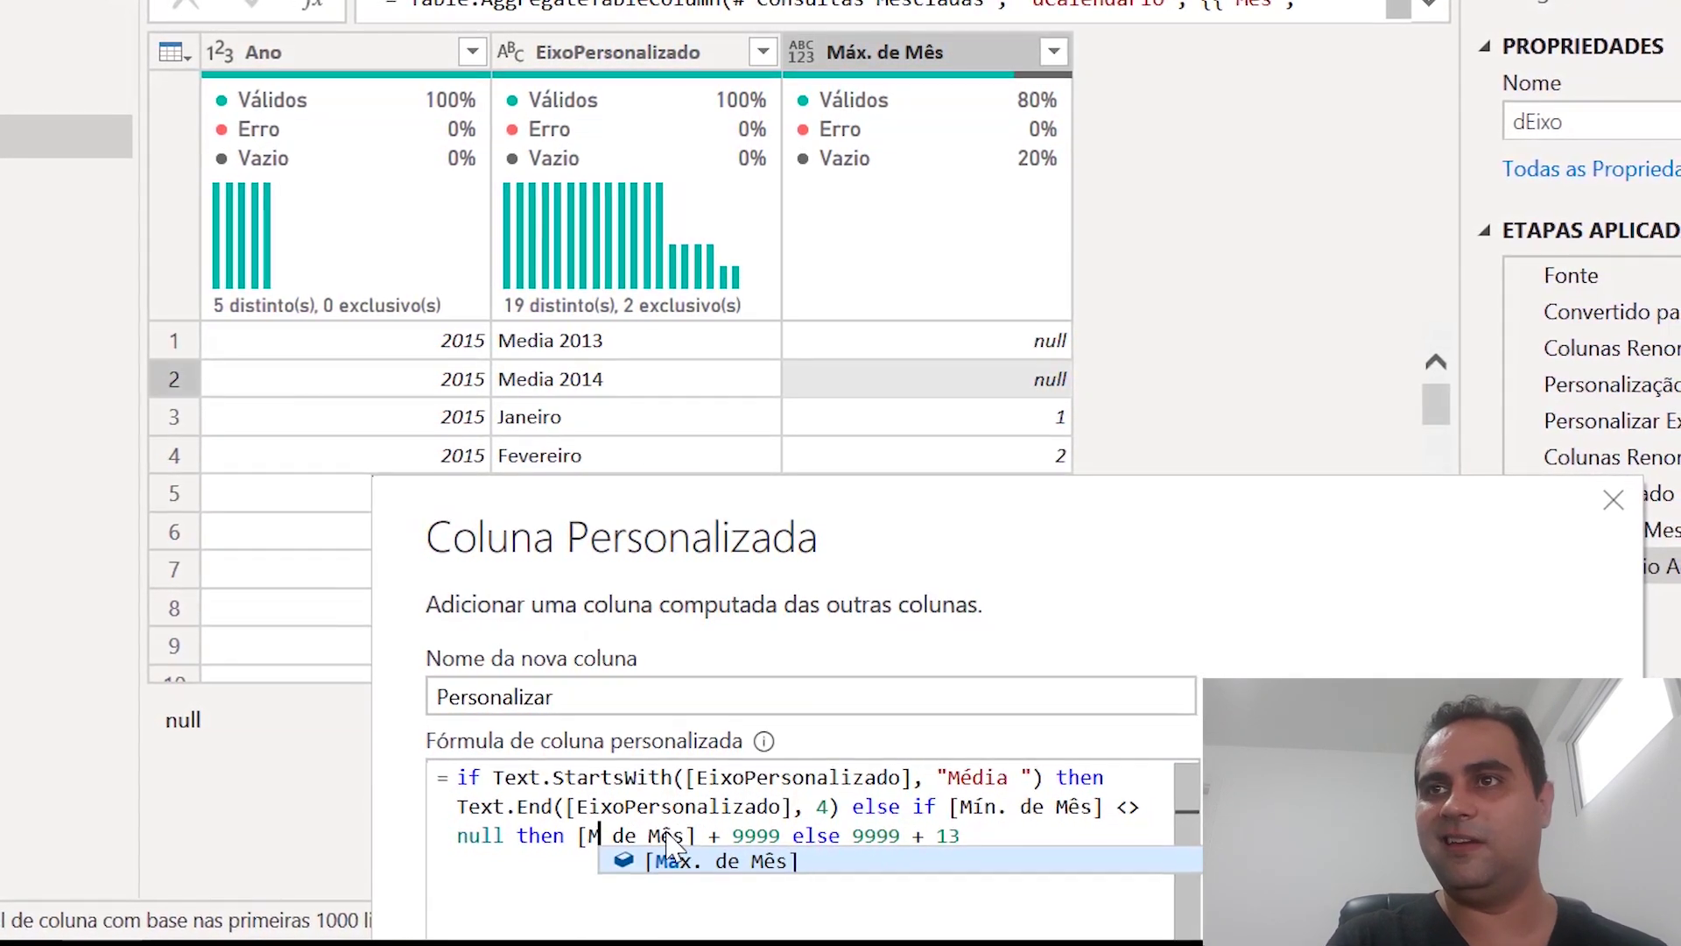
key("BackSpace")
type("áx")
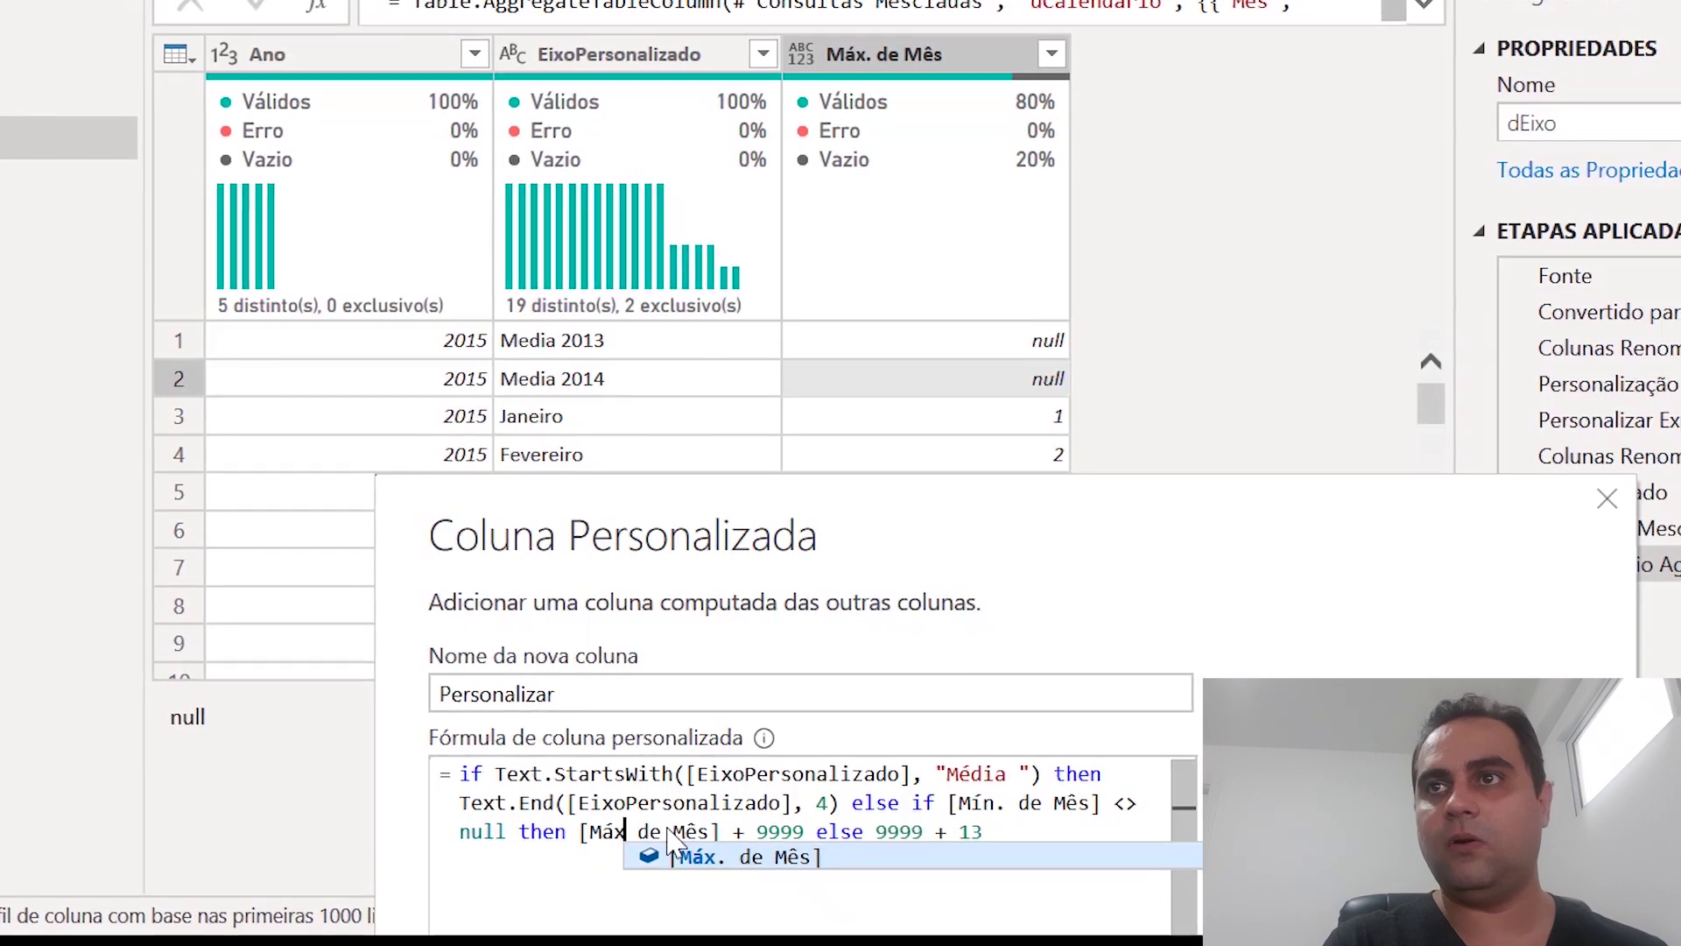
type(".")
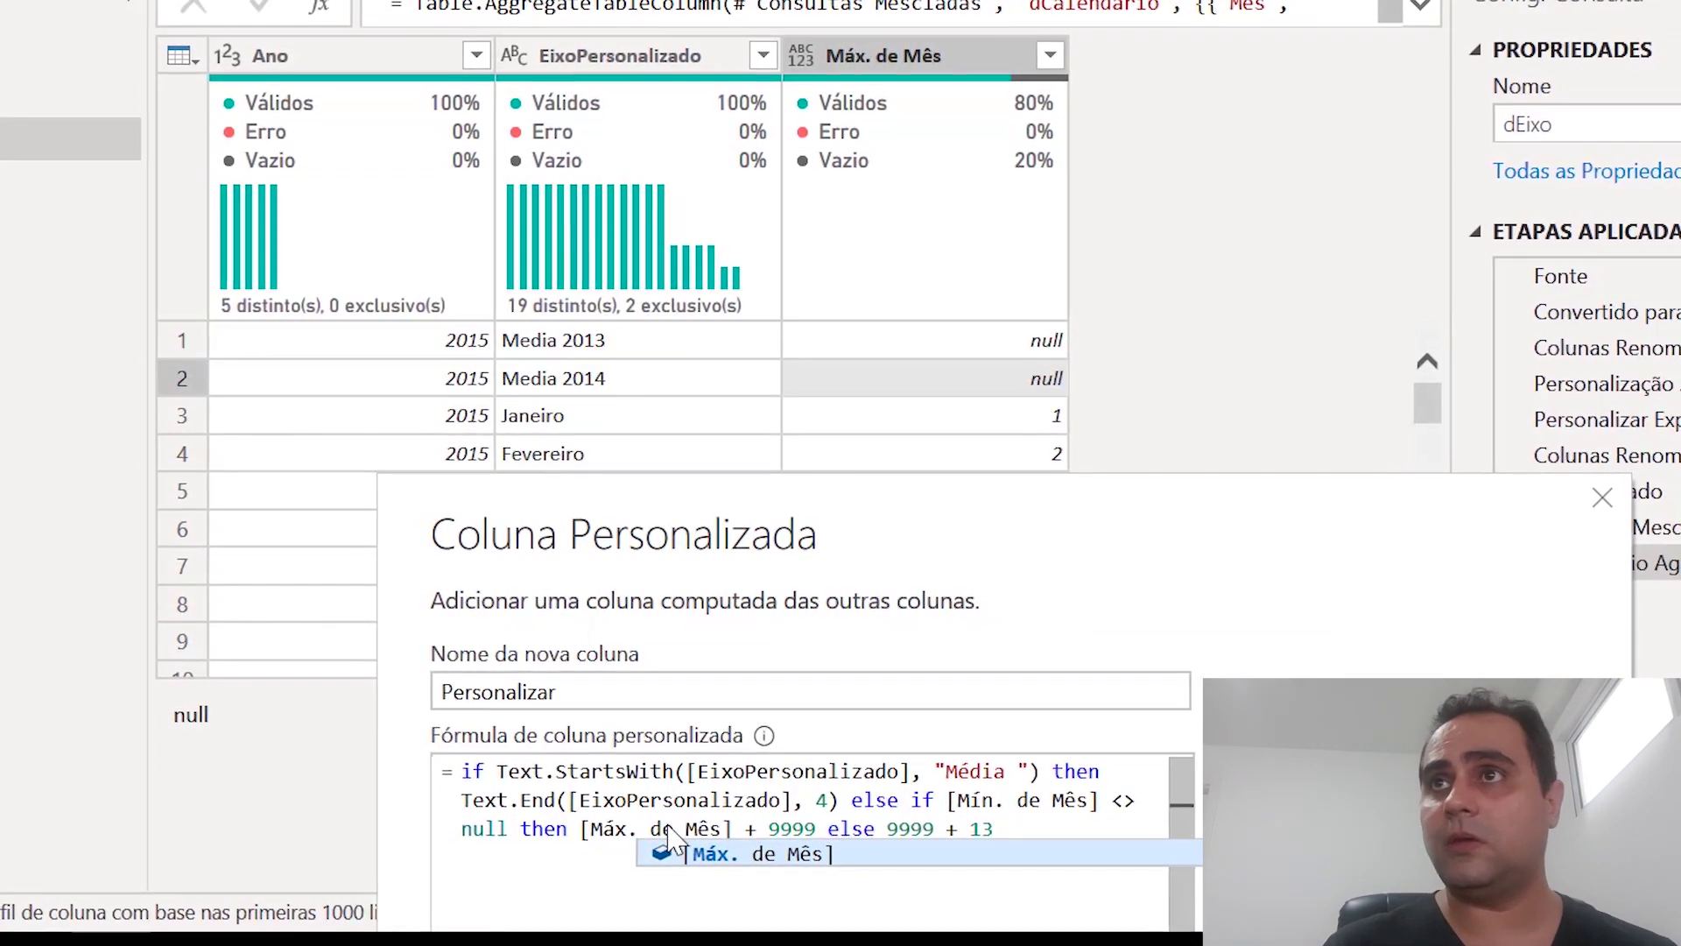
Review the "Média " prefix test and the 4-character extraction, and change [Mín. de Mês] to [Máx. de Mês] in the null test.
left_click(676, 771)
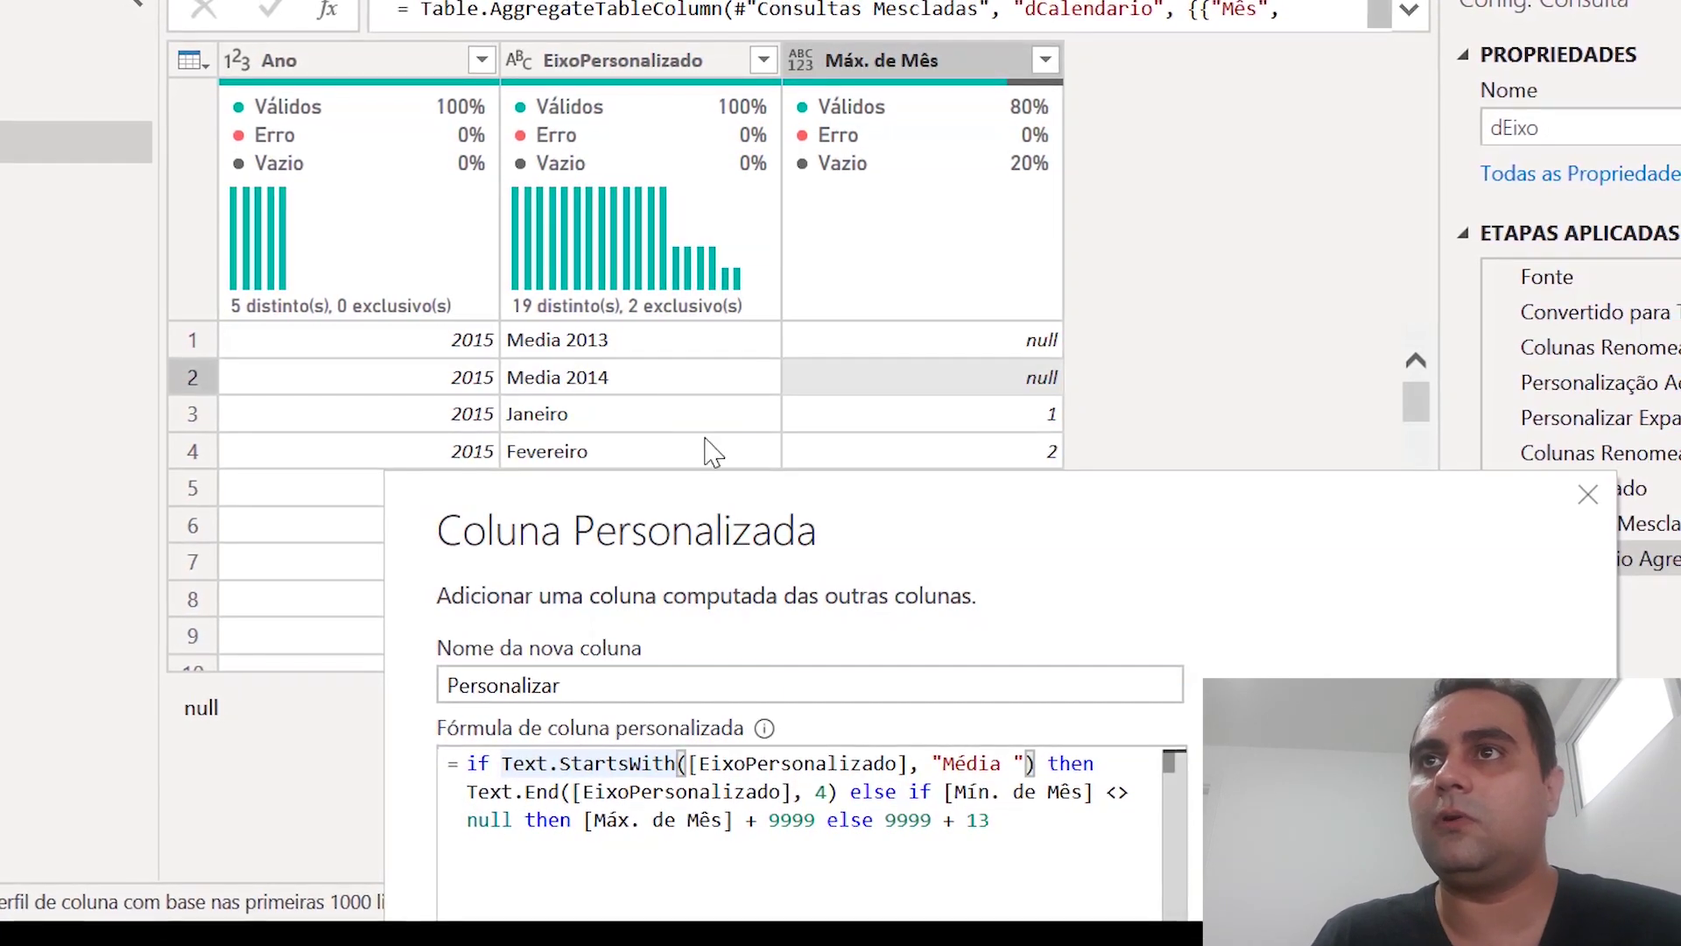
left_click_drag(1018, 761, 940, 761)
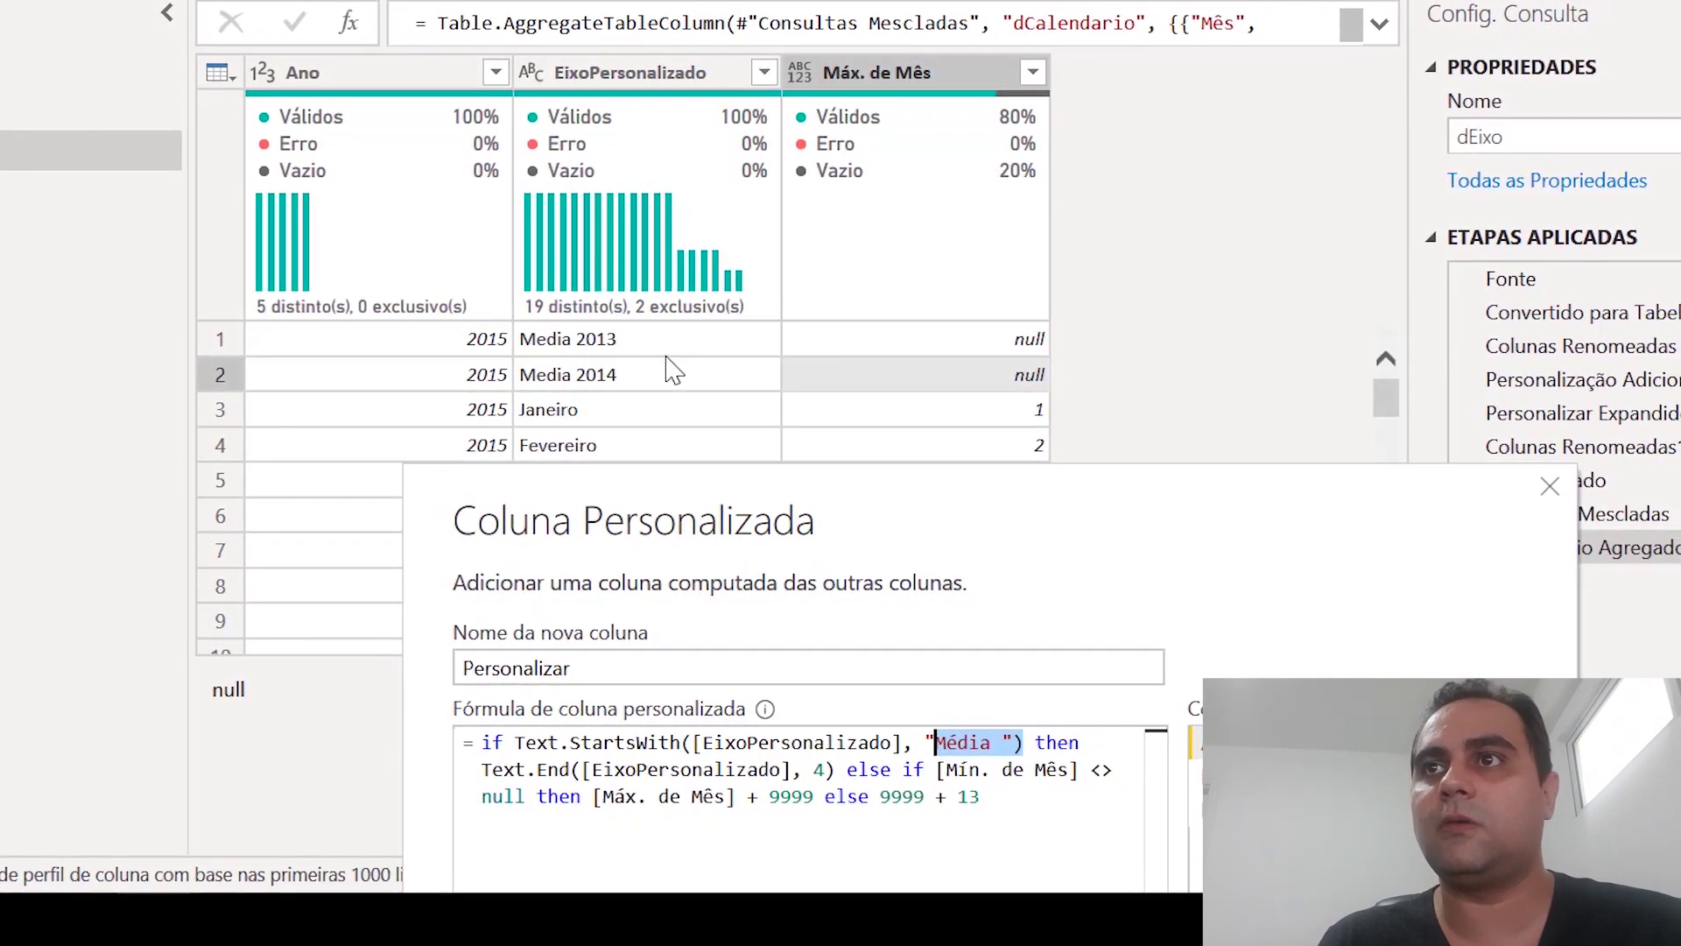
double_click(820, 770)
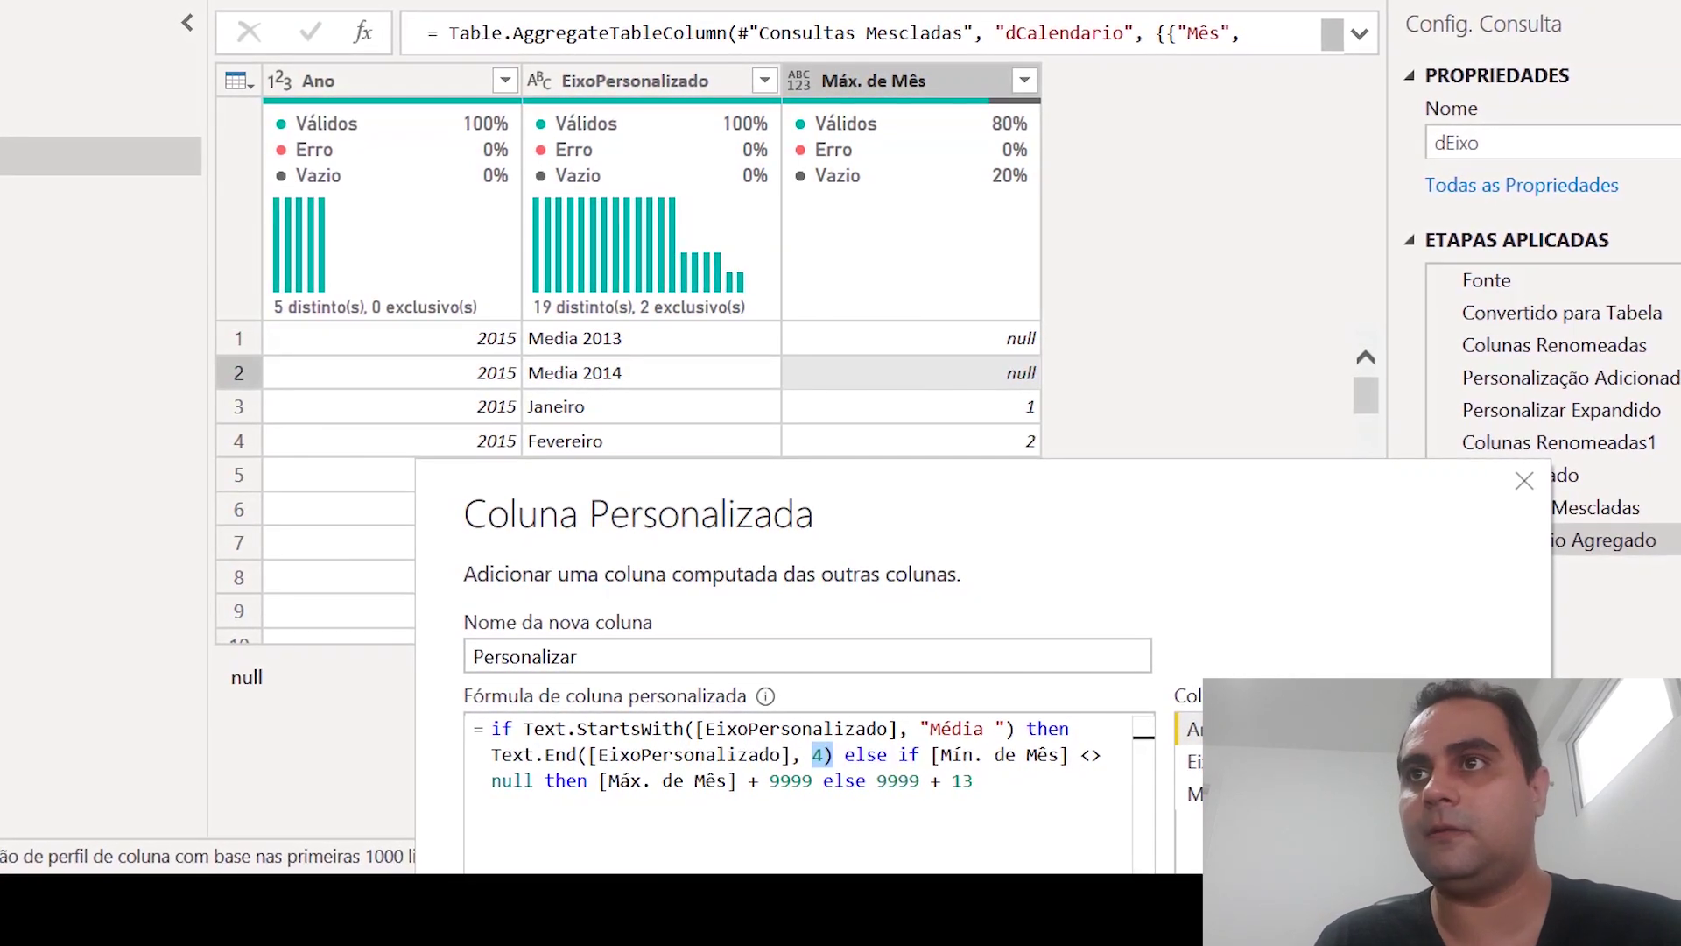
left_click_drag(916, 727, 984, 736)
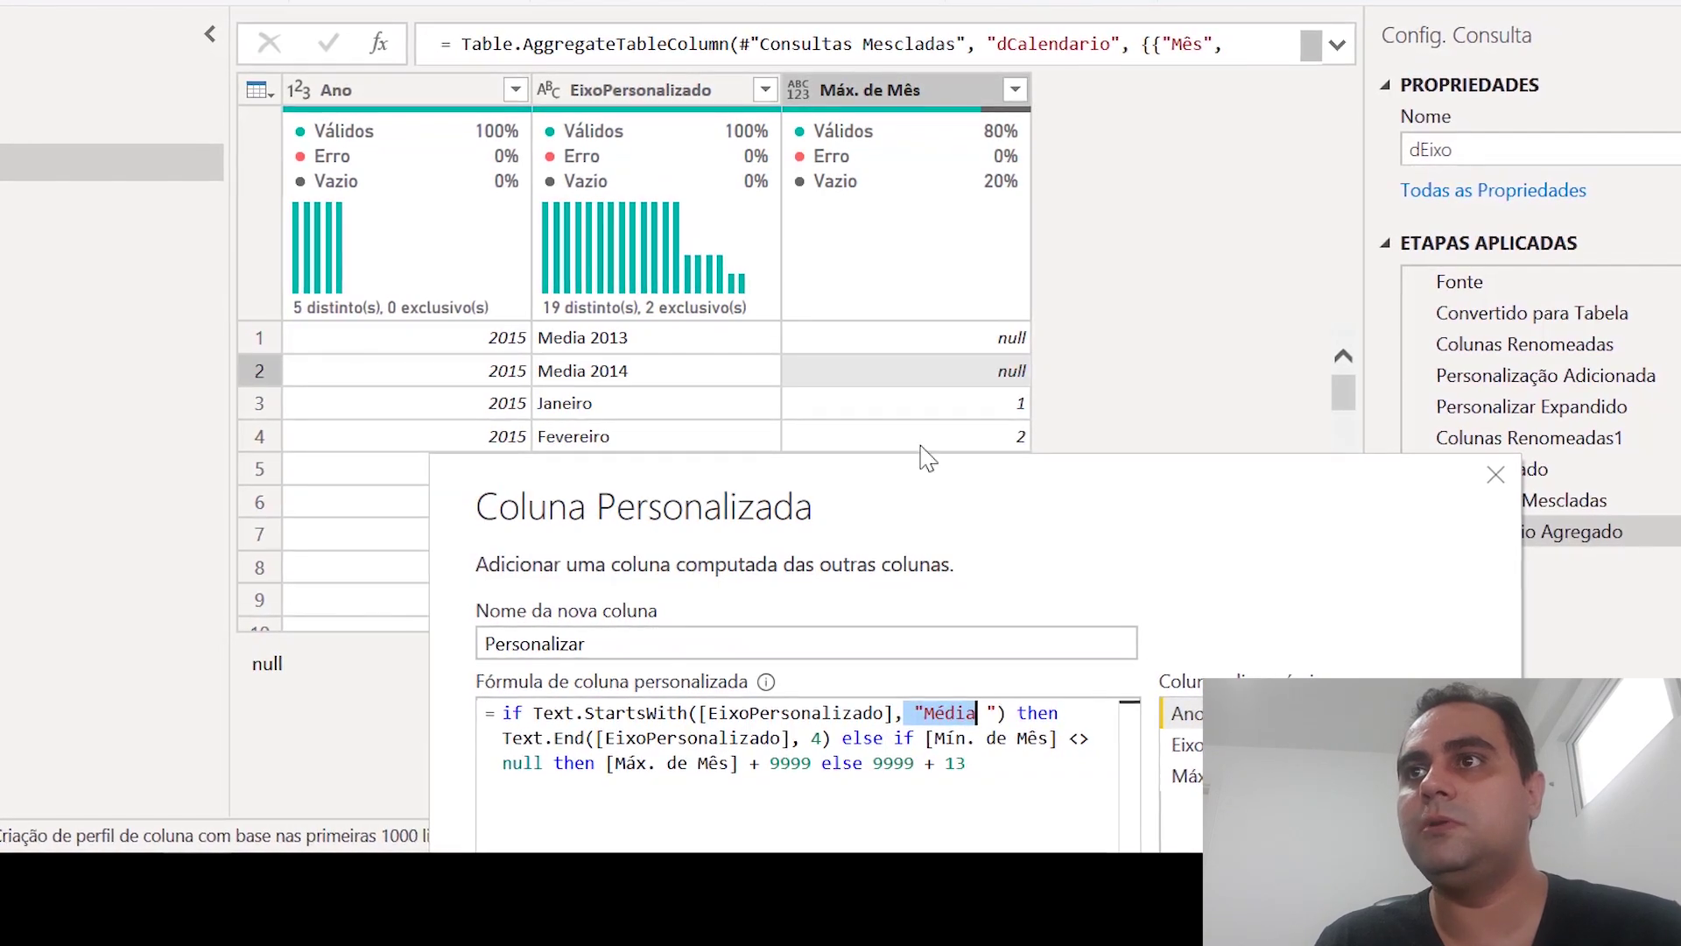
double_click(946, 736)
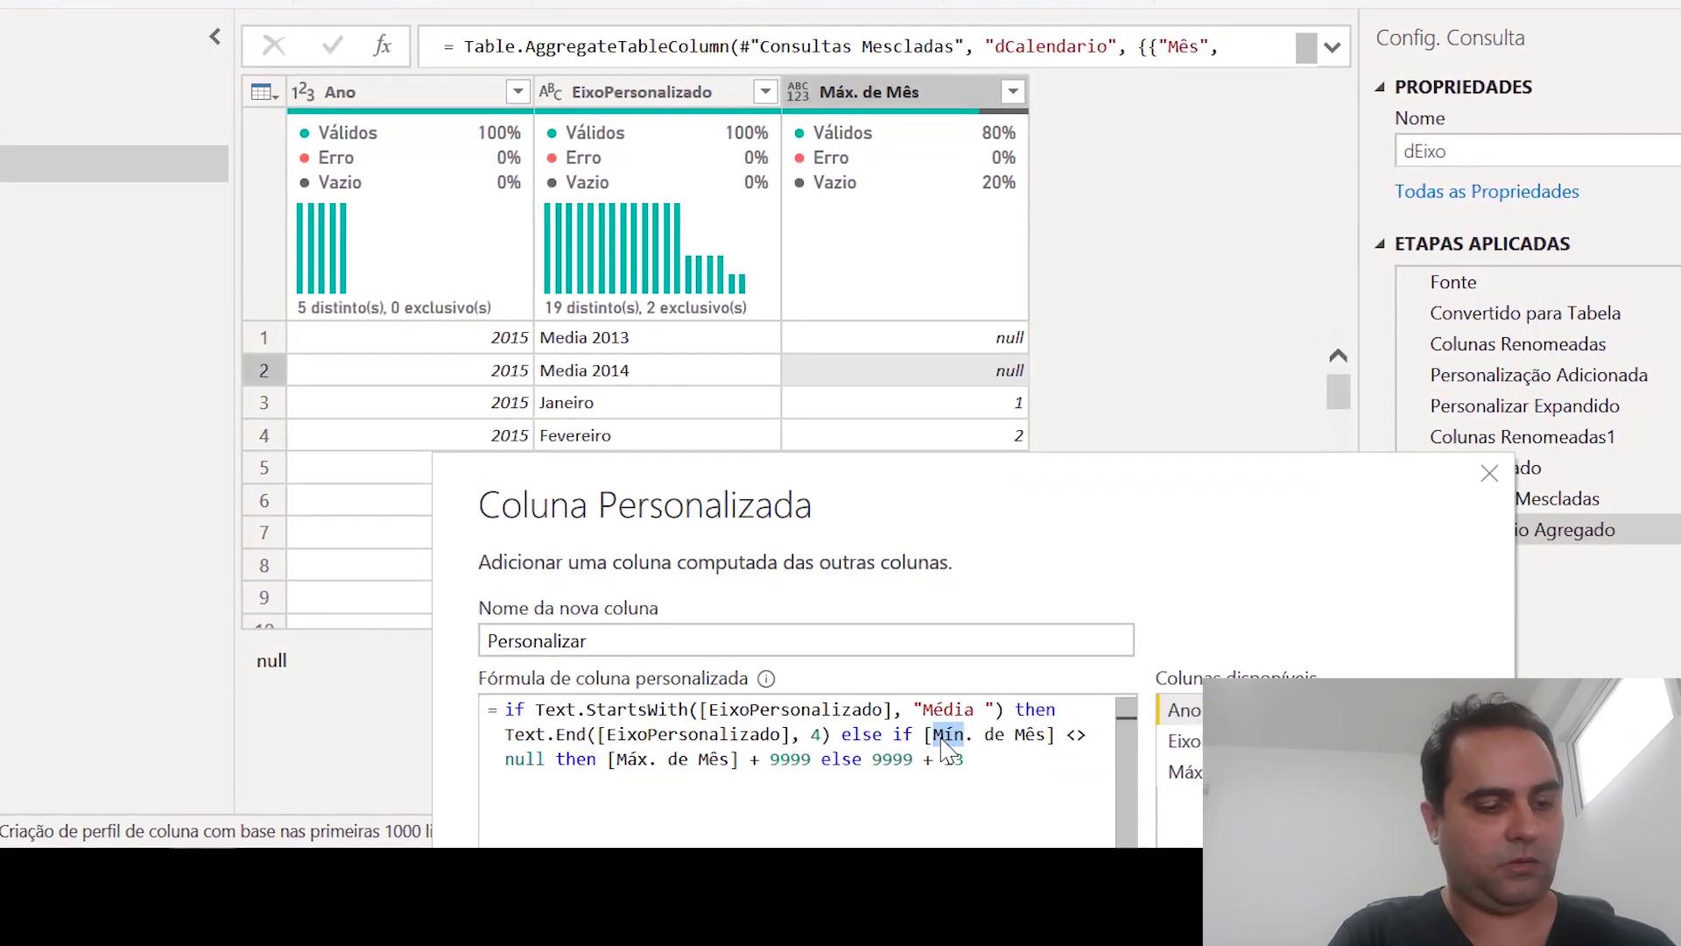
type("M")
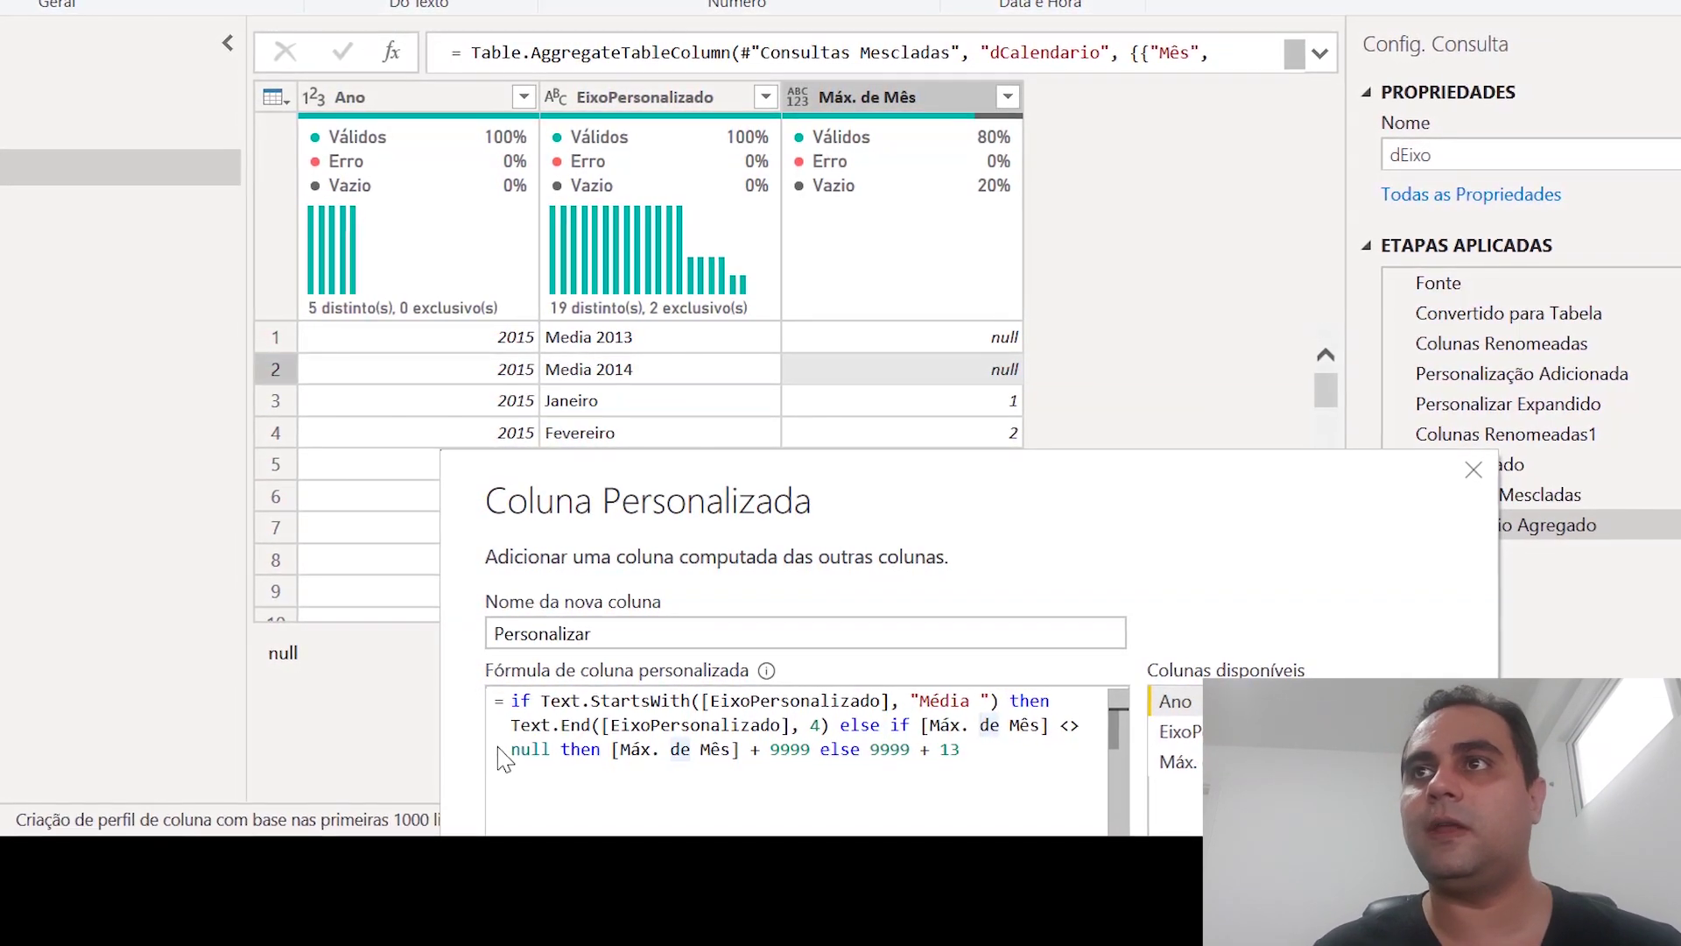
Check both 9999 offsets in the formula against the dEixo rows and add the Personalizar column.
left_click_drag(1151, 459, 923, 156)
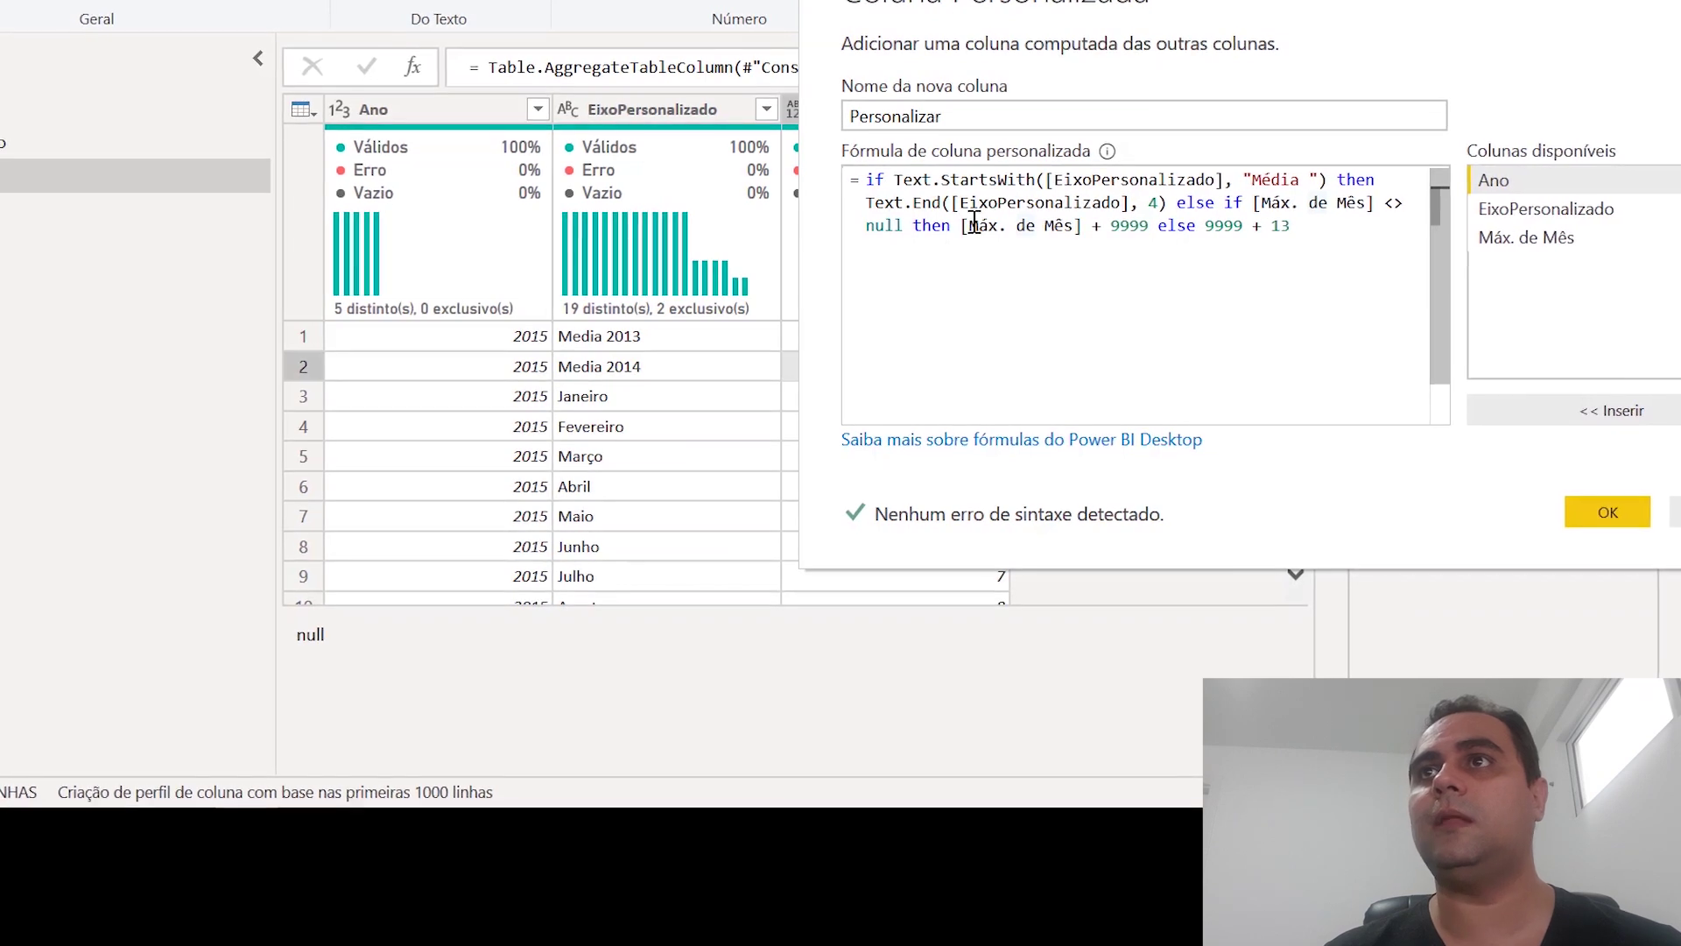
left_click_drag(1086, 3, 927, 323)
double_click(963, 553)
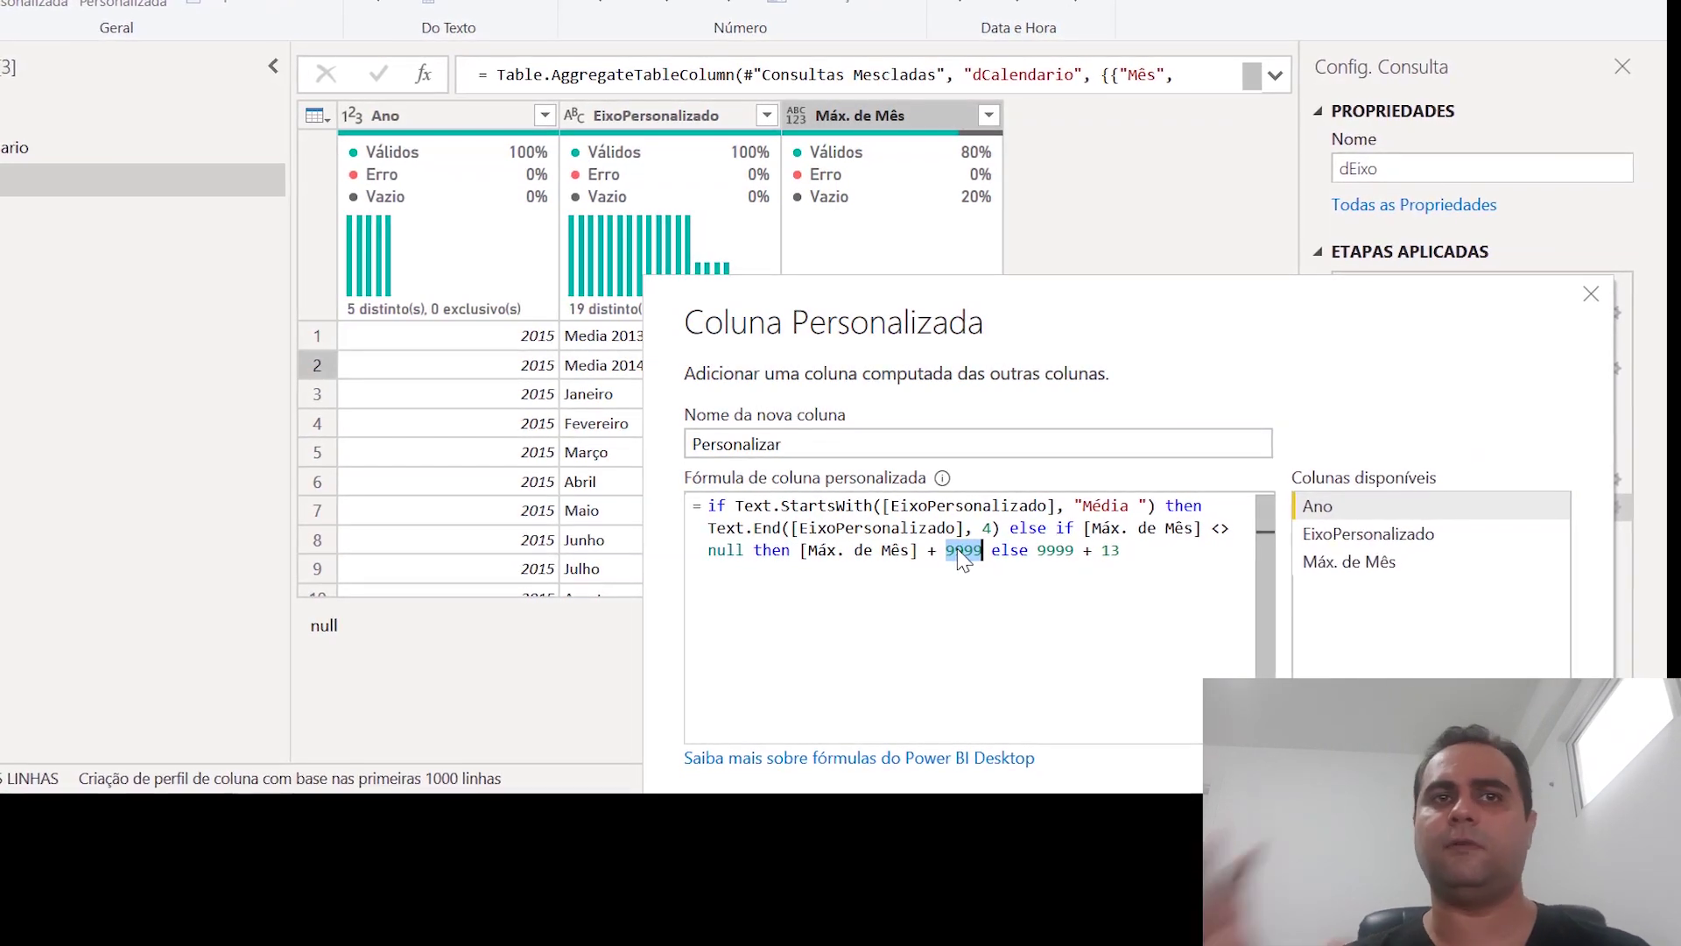
double_click(1051, 549)
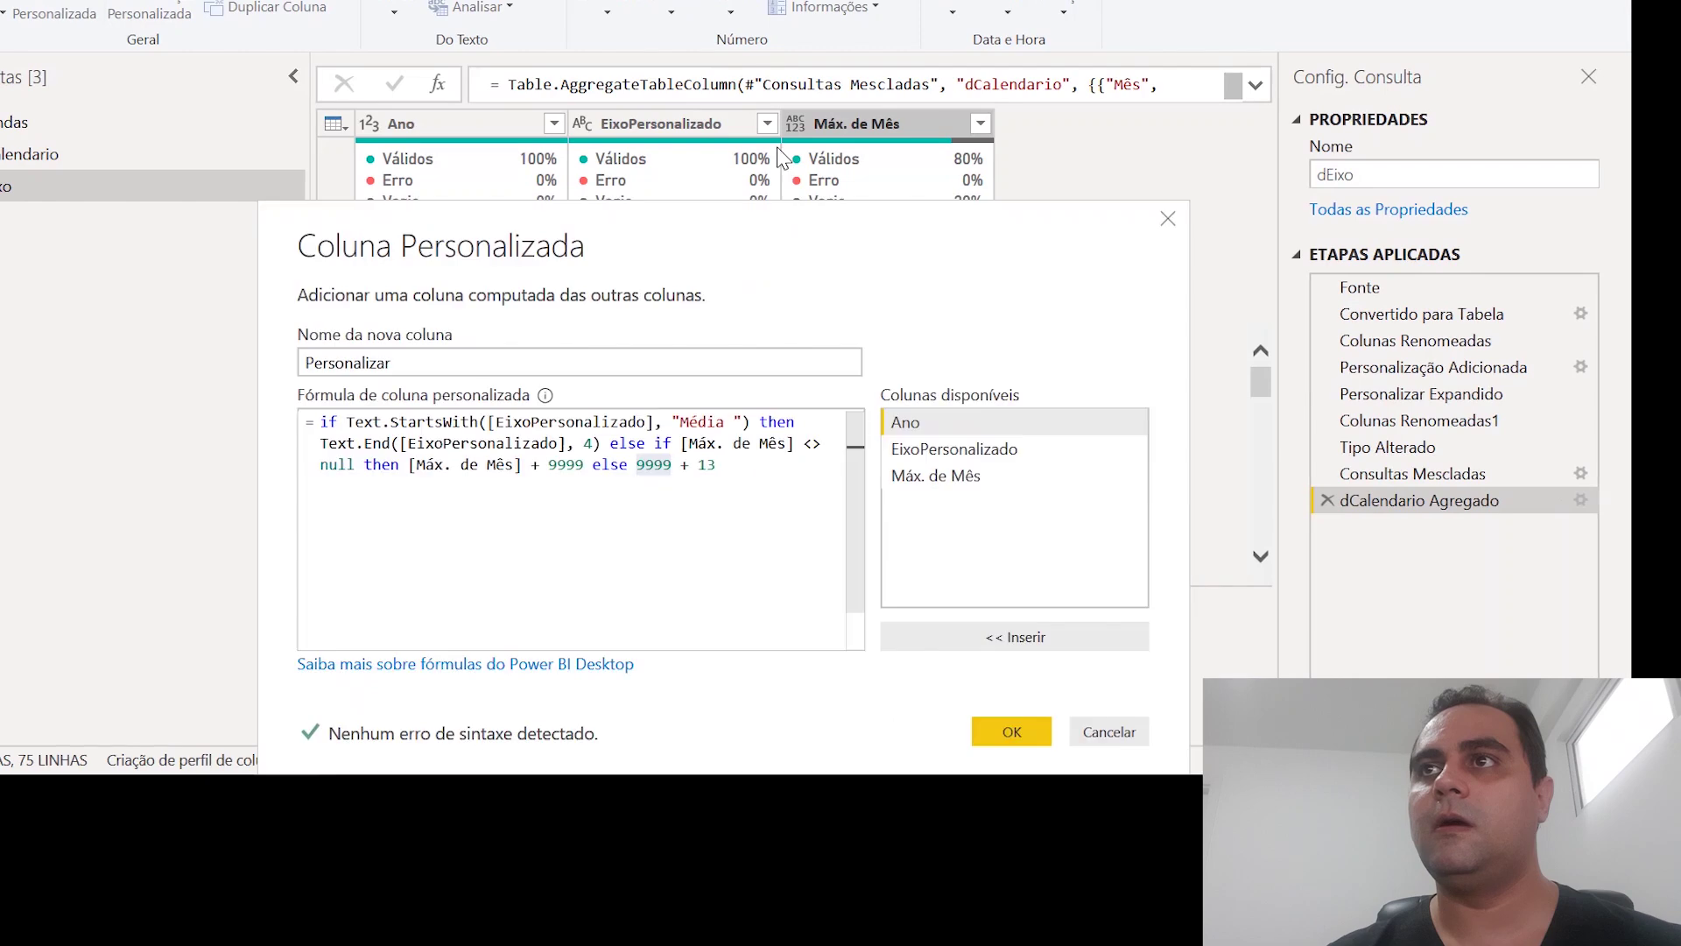
left_click(975, 630)
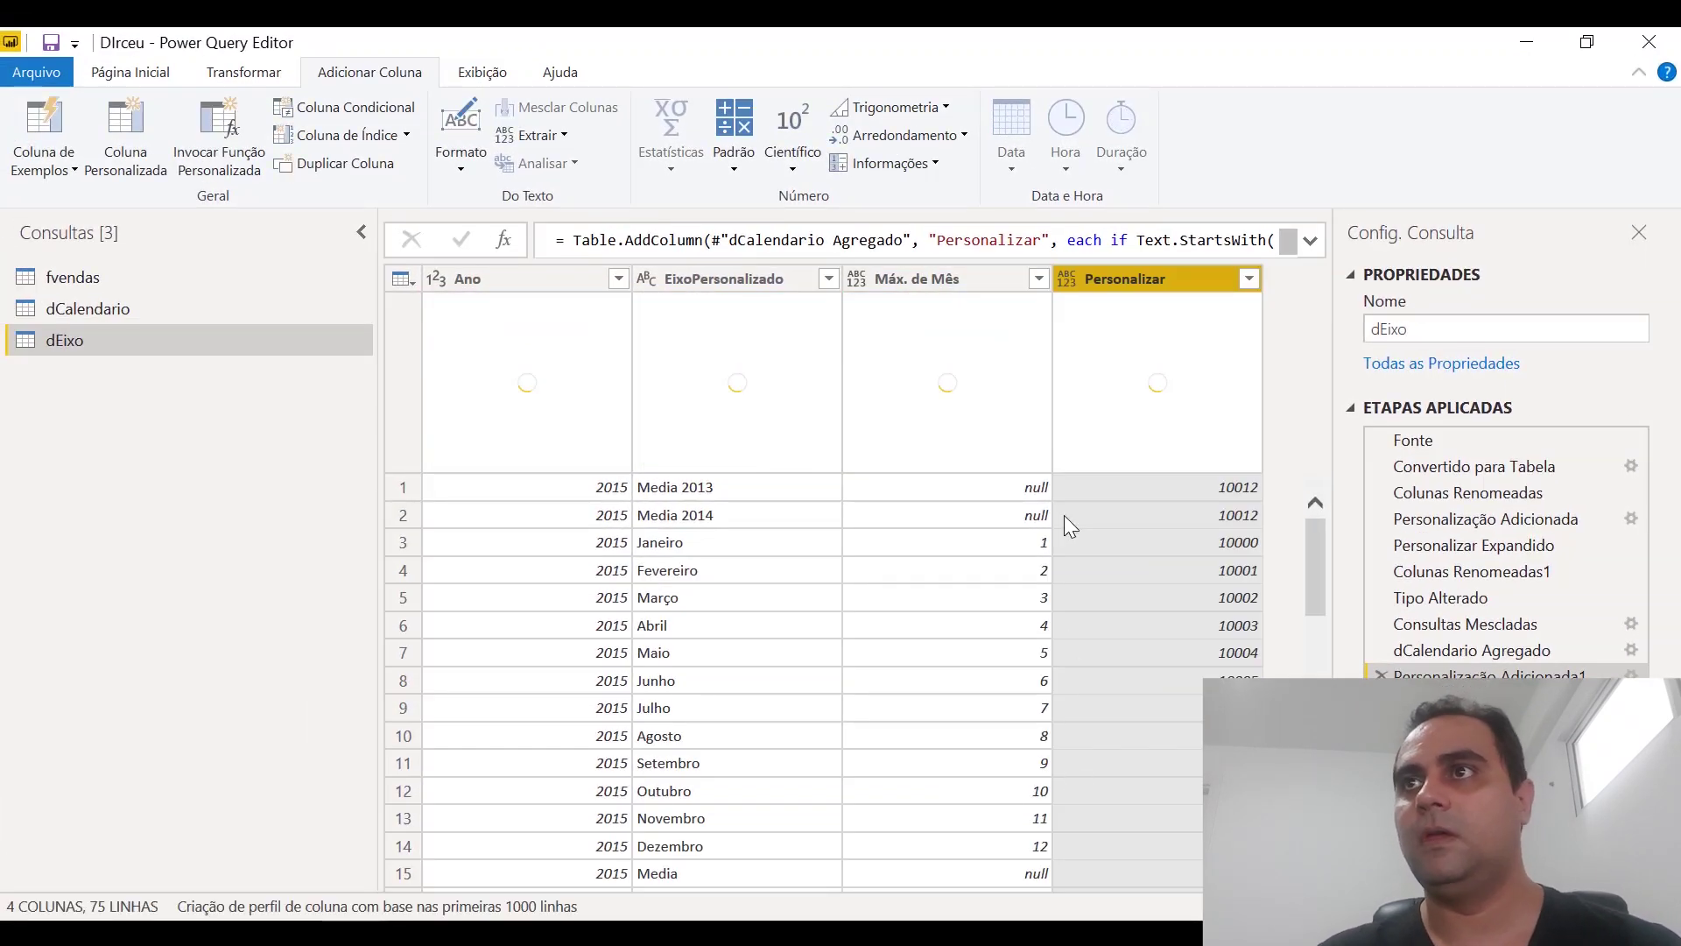
Check the Personalizar value for Media 2013 and correct the formula's prefix text to "Media " without the accent.
left_click(1132, 484)
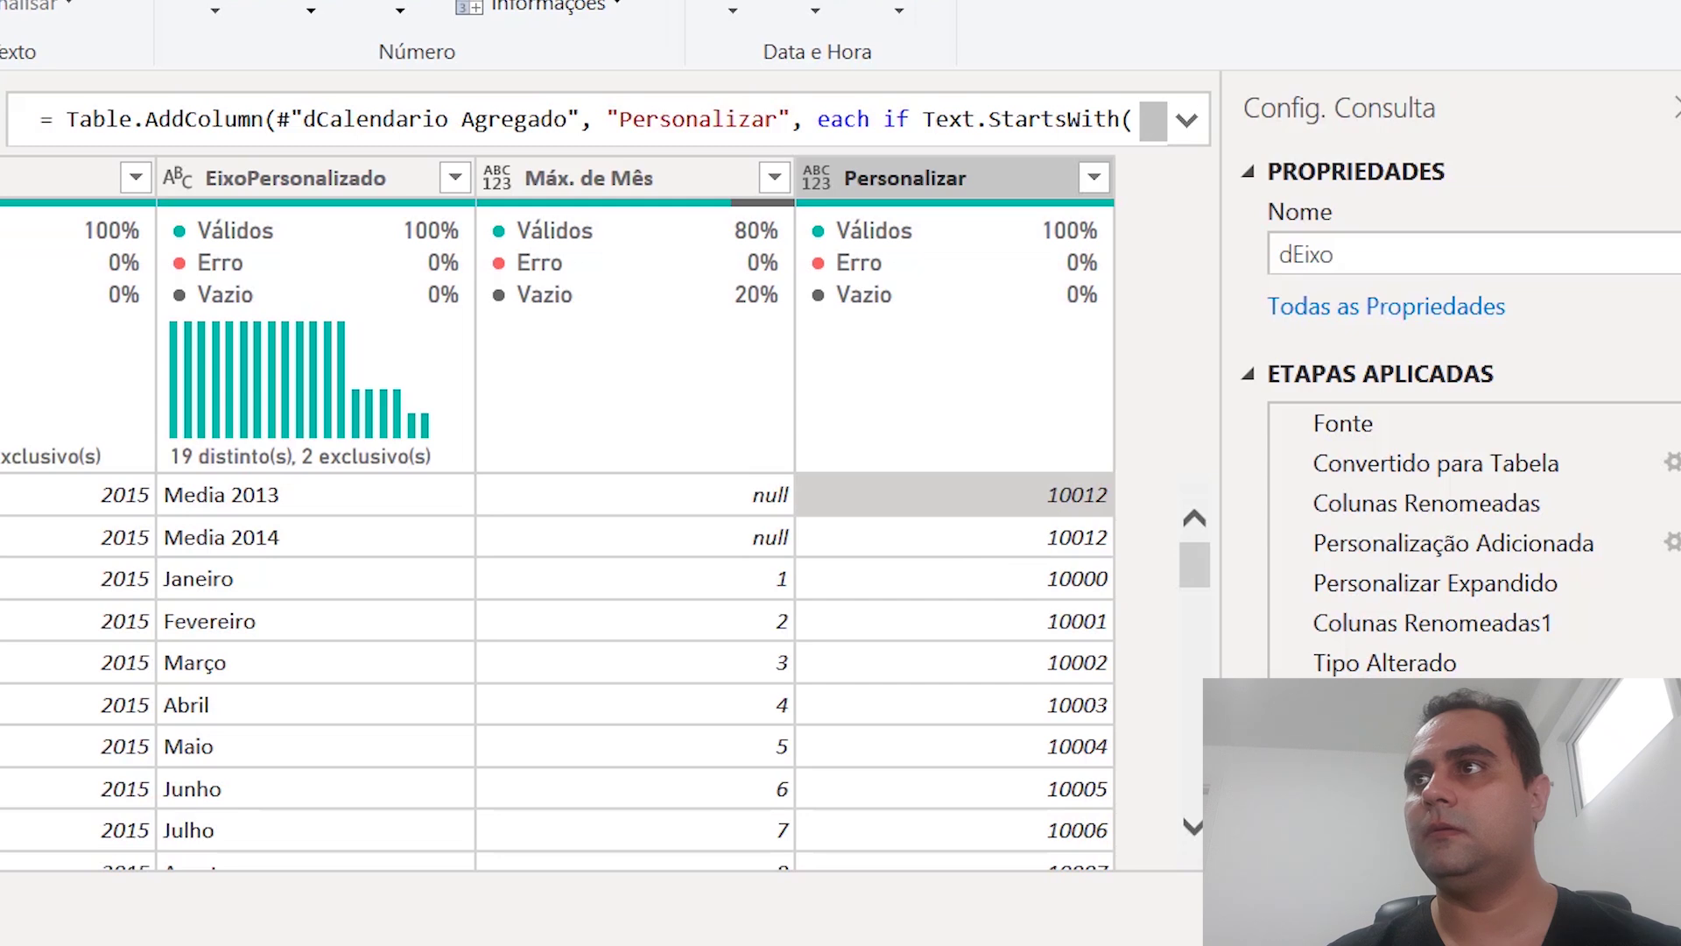
left_click(1672, 543)
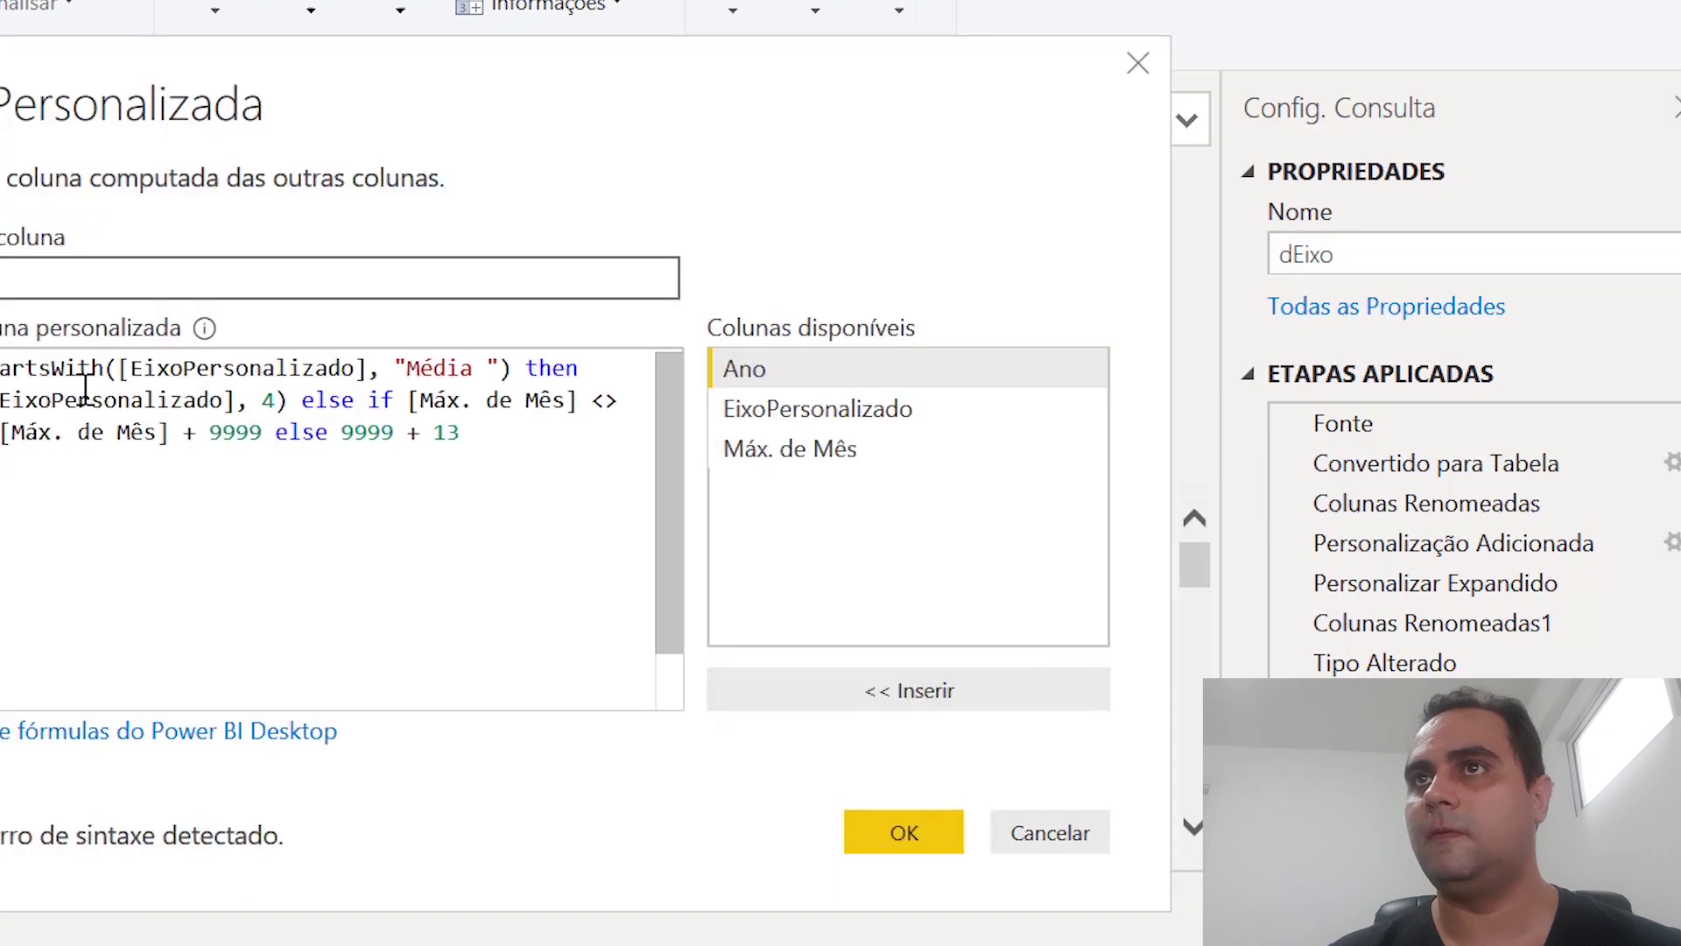
left_click(435, 376)
key("BackSpace")
type("e")
left_click(893, 832)
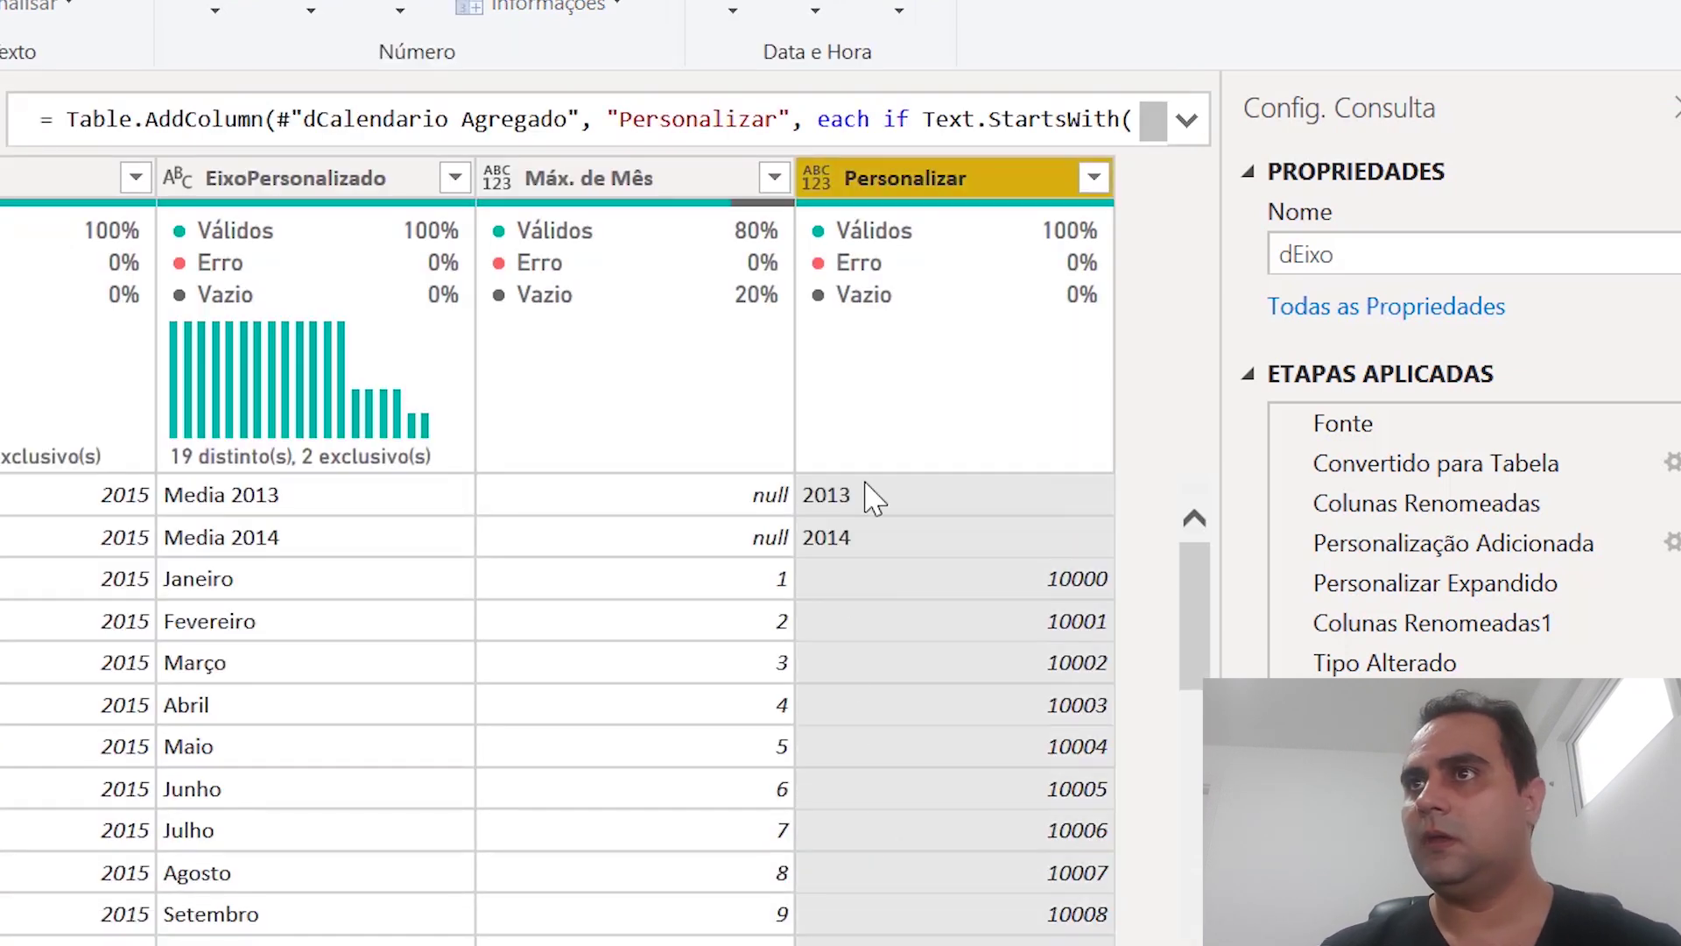
Examine the Personalizar values against Máx. de Mês for the Media 2013, Media 2014, Janeiro, Dezembro and Media rows of 2015.
left_click(839, 506)
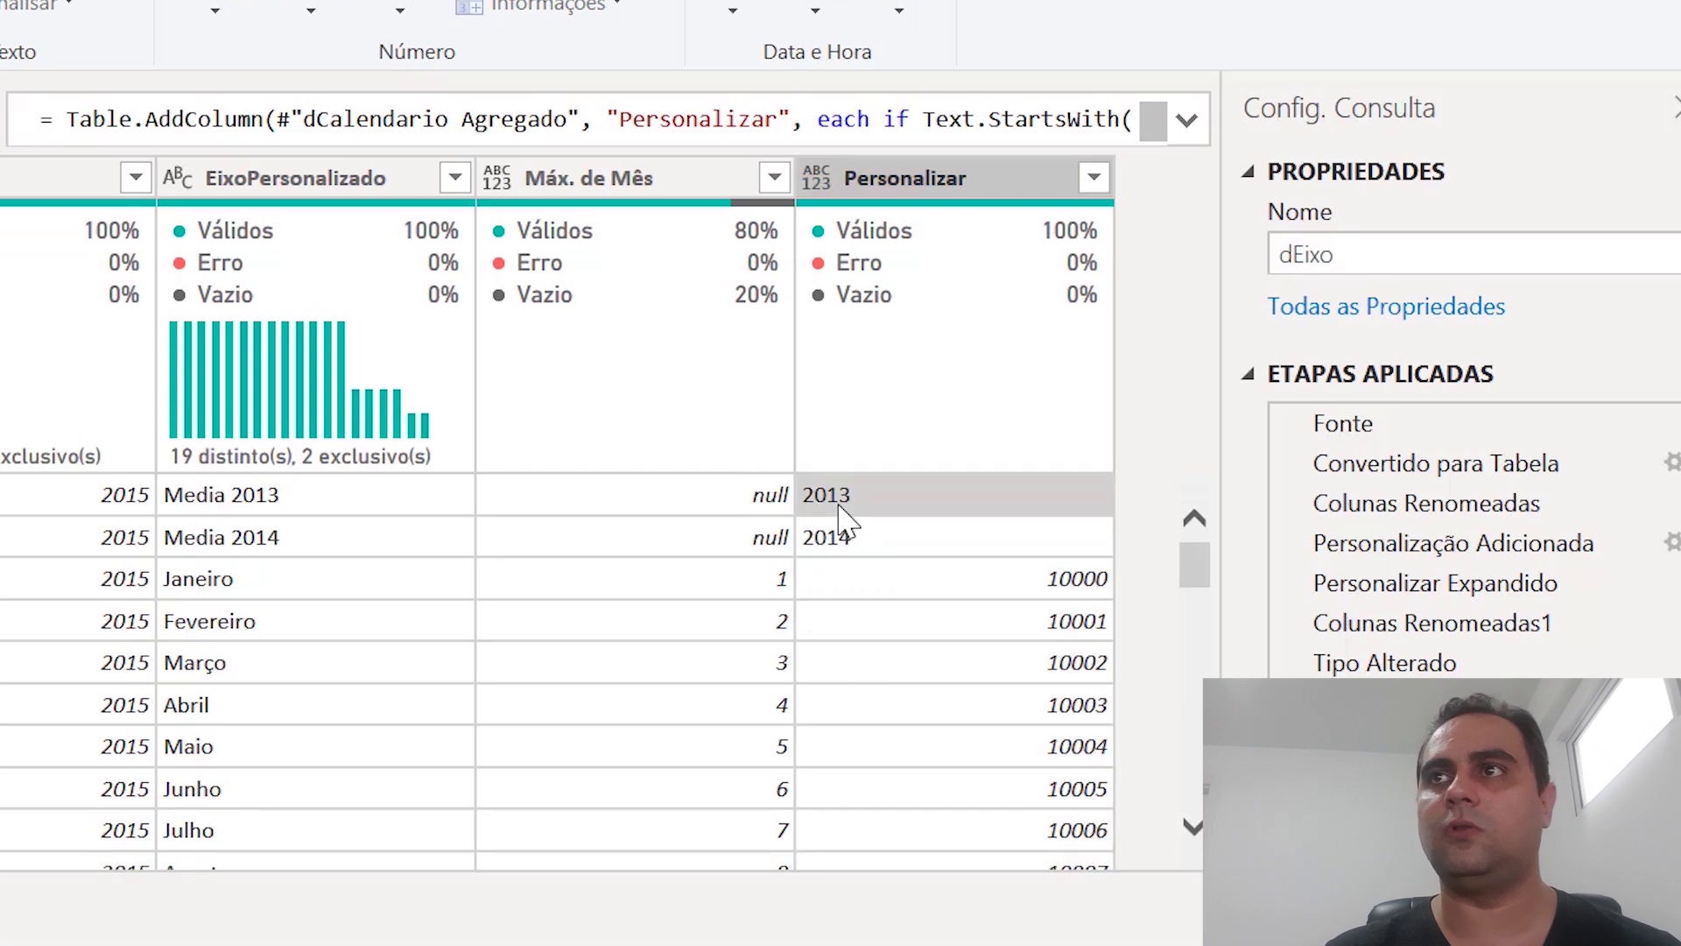
left_click(845, 543)
left_click(1014, 583)
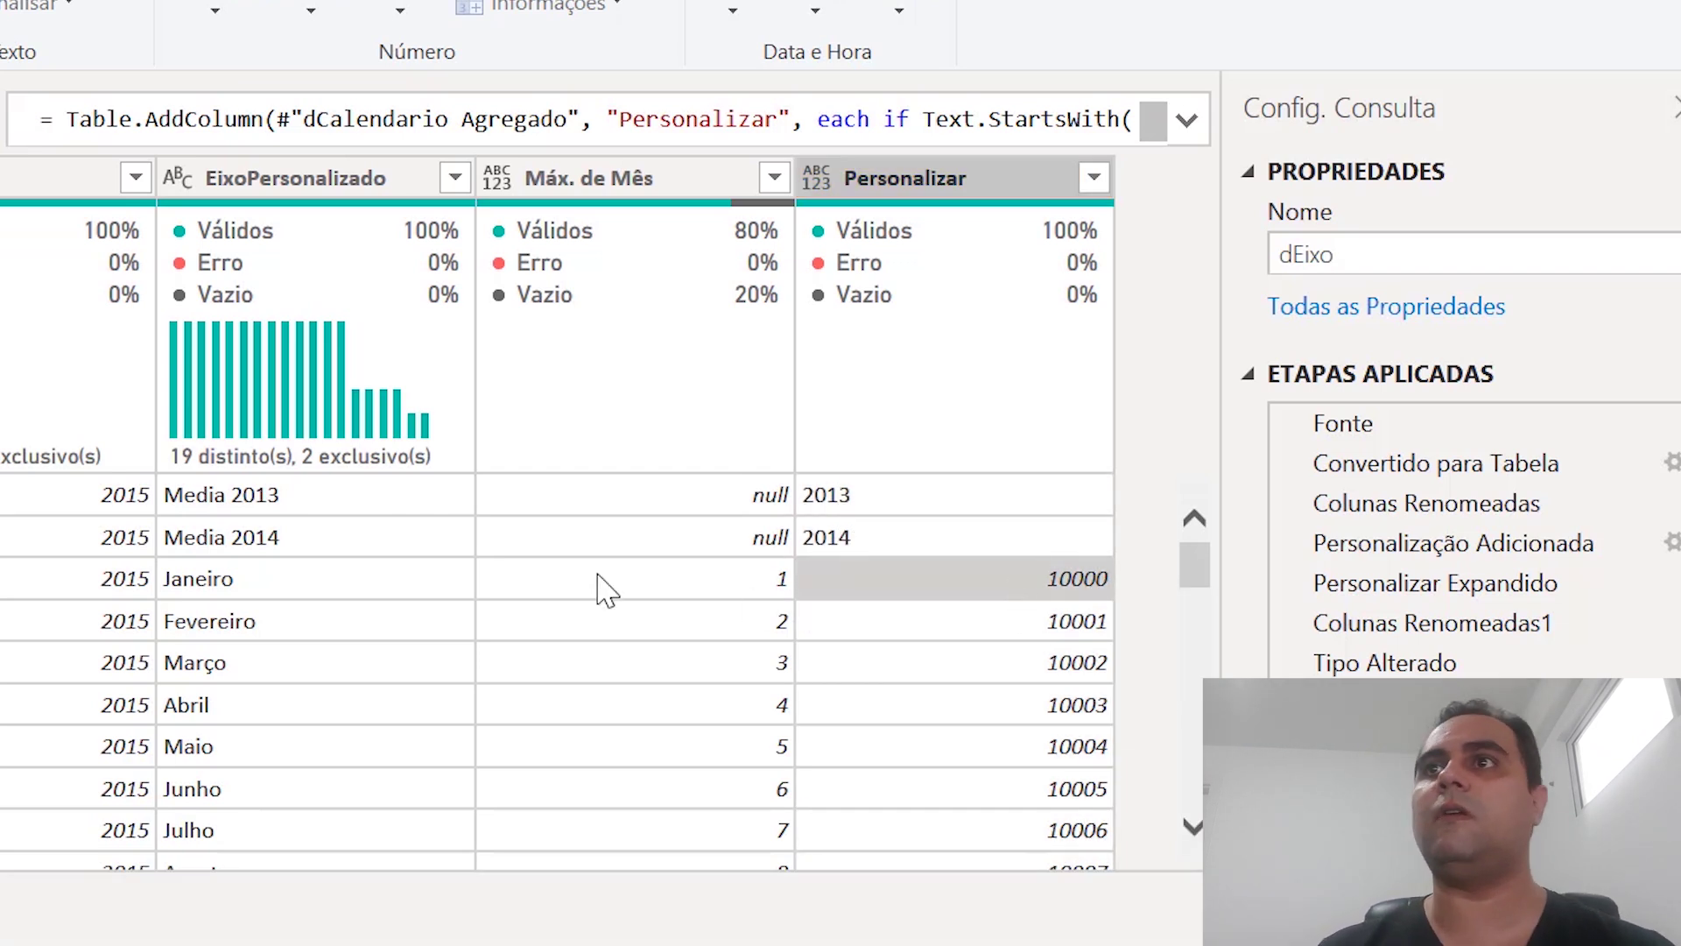
left_click(604, 589)
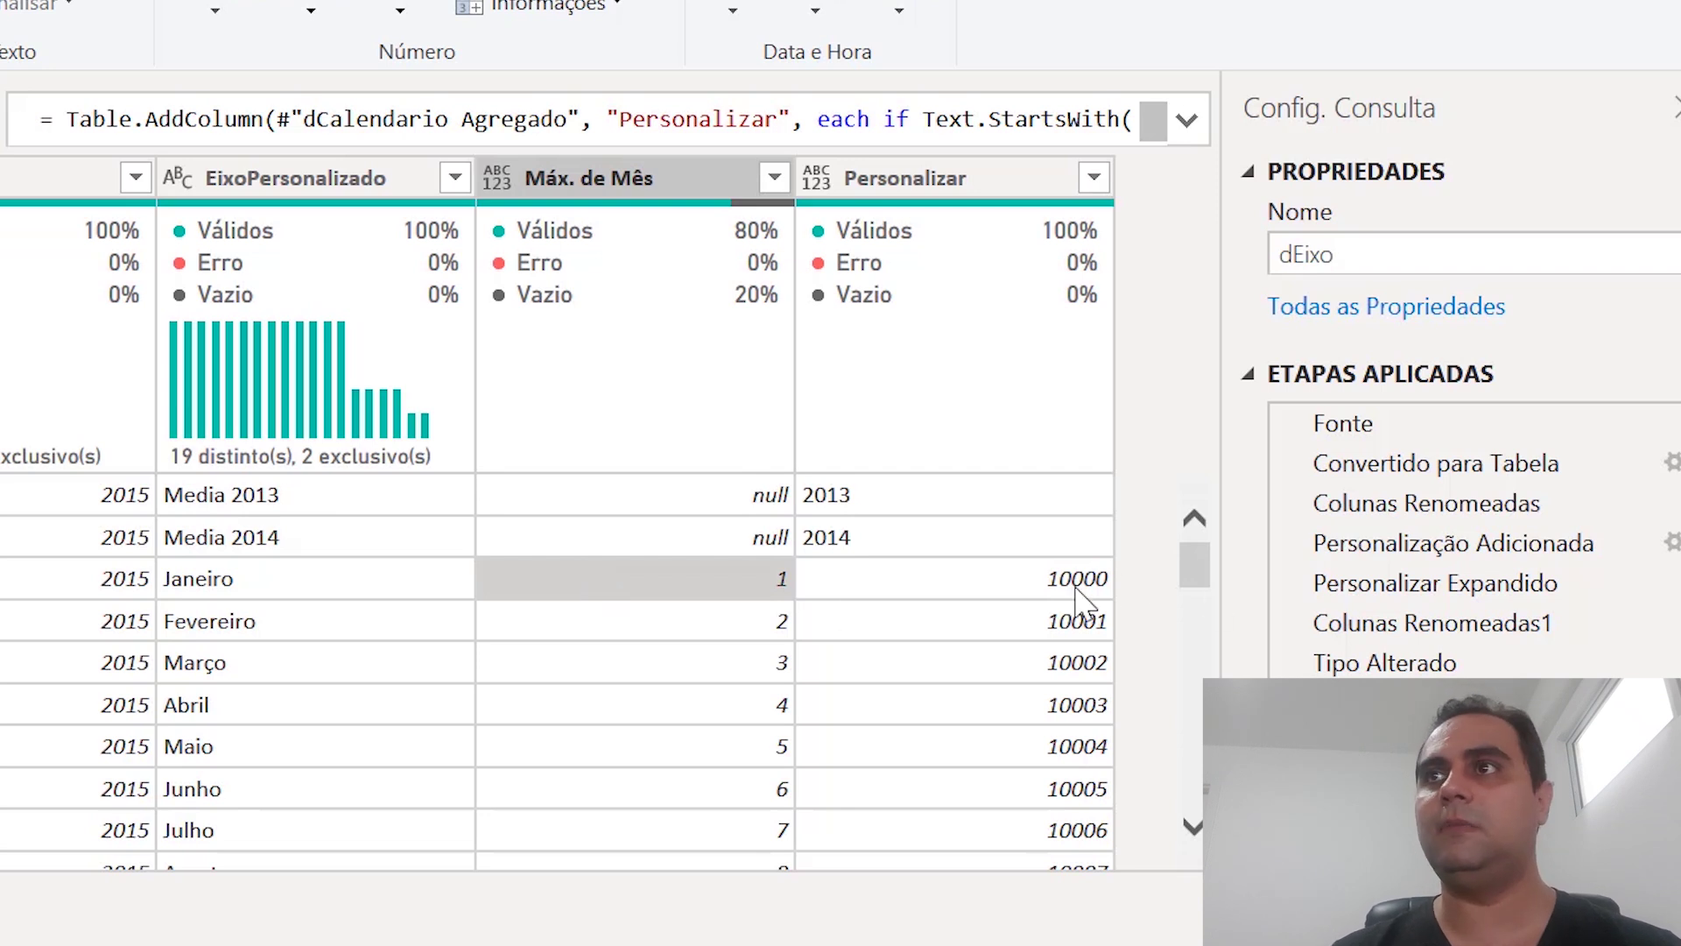
left_click(1077, 601)
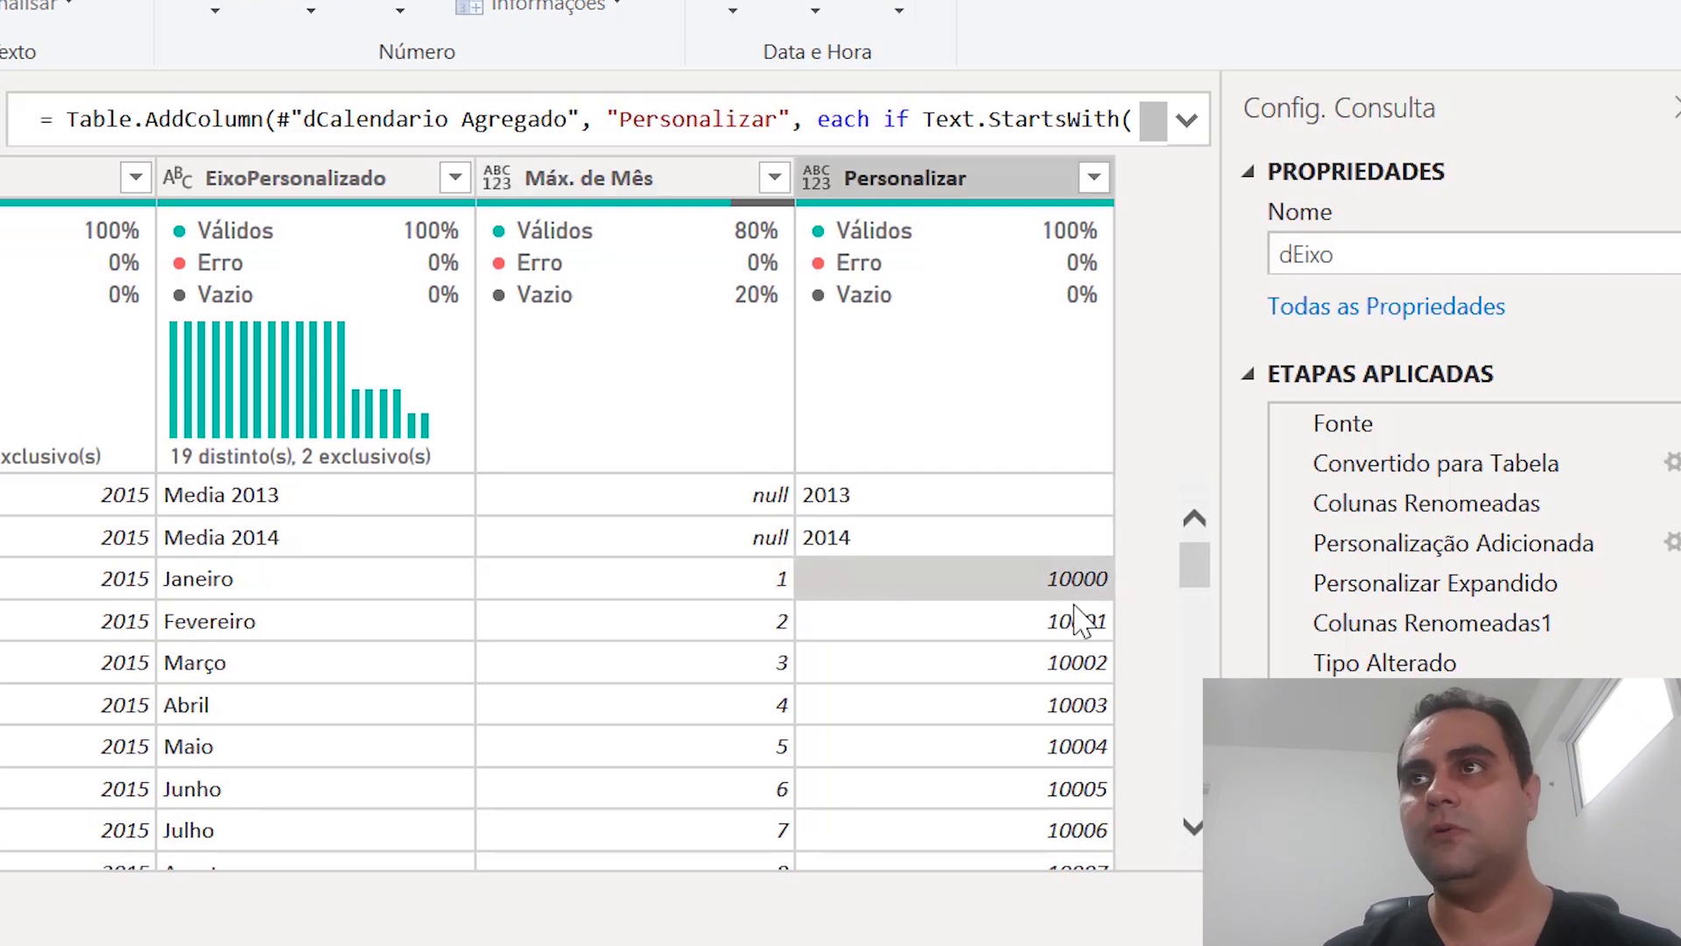
left_click_drag(1193, 575, 1192, 624)
left_click(689, 613)
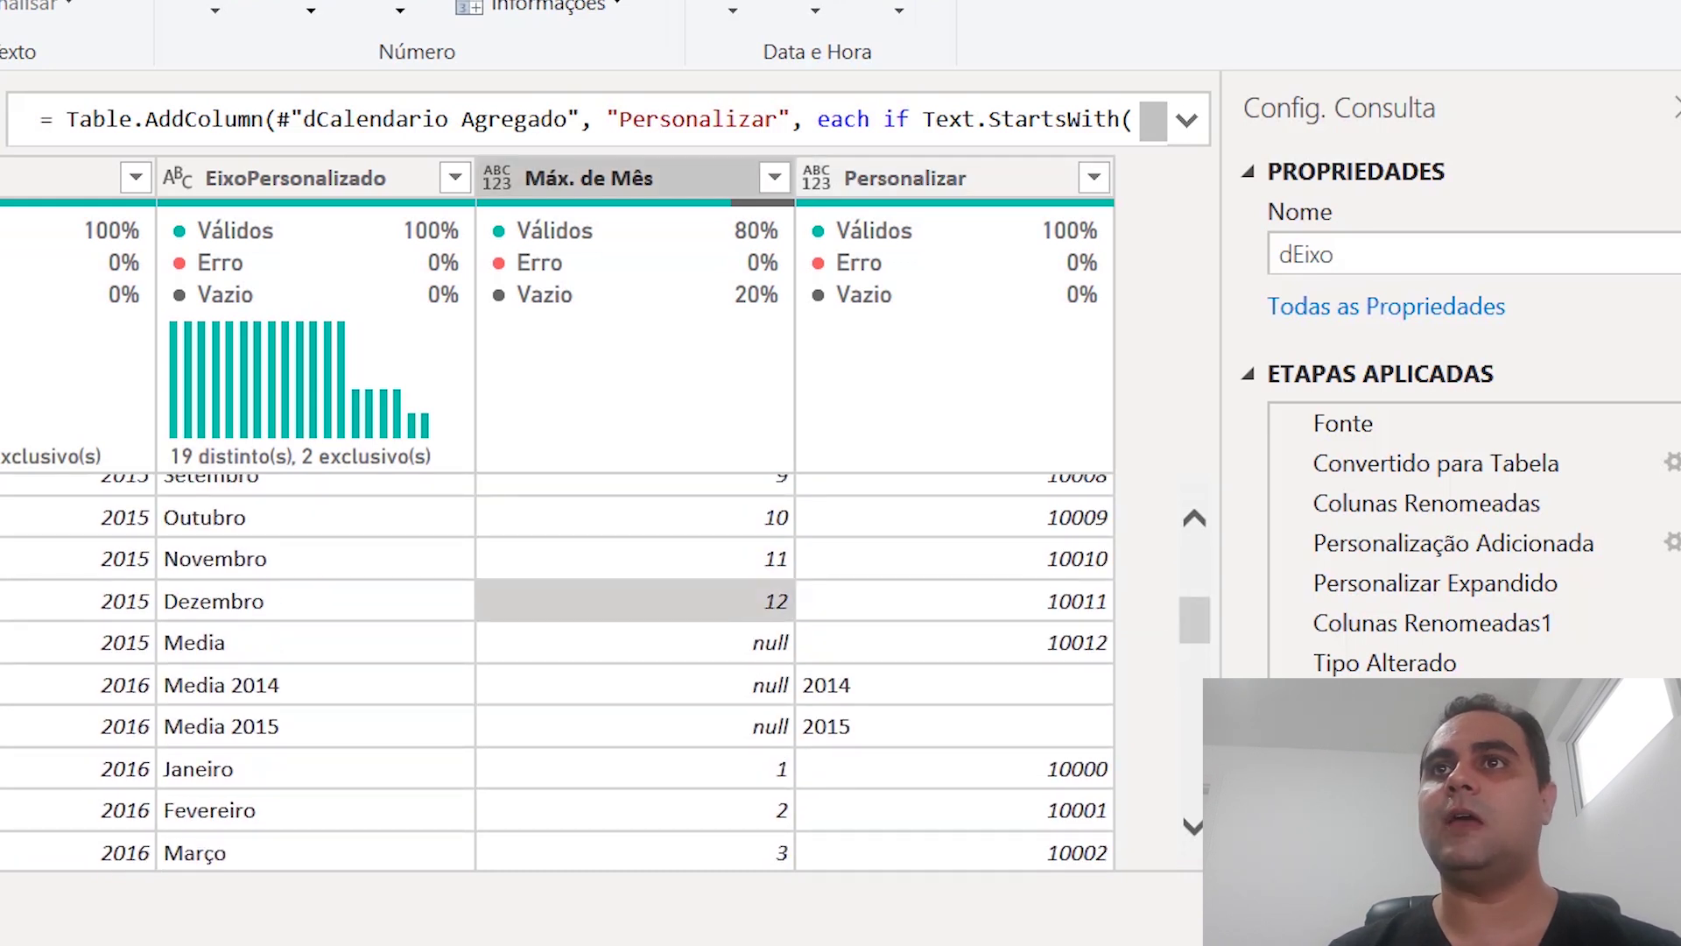
left_click(1036, 613)
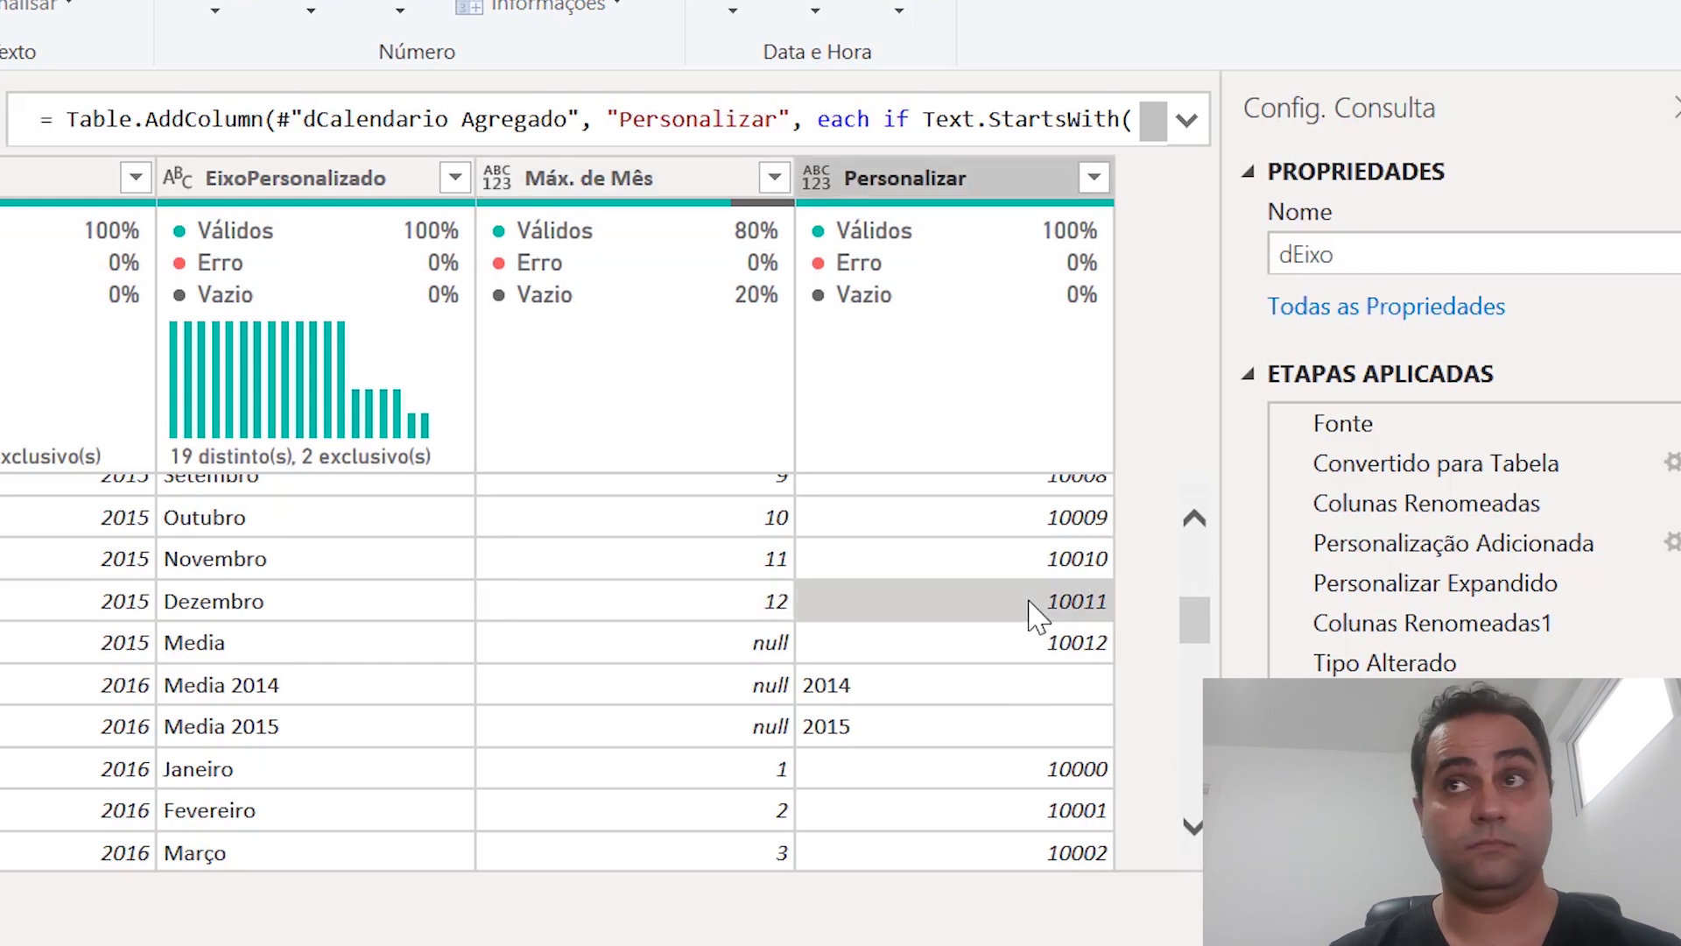
left_click(1037, 645)
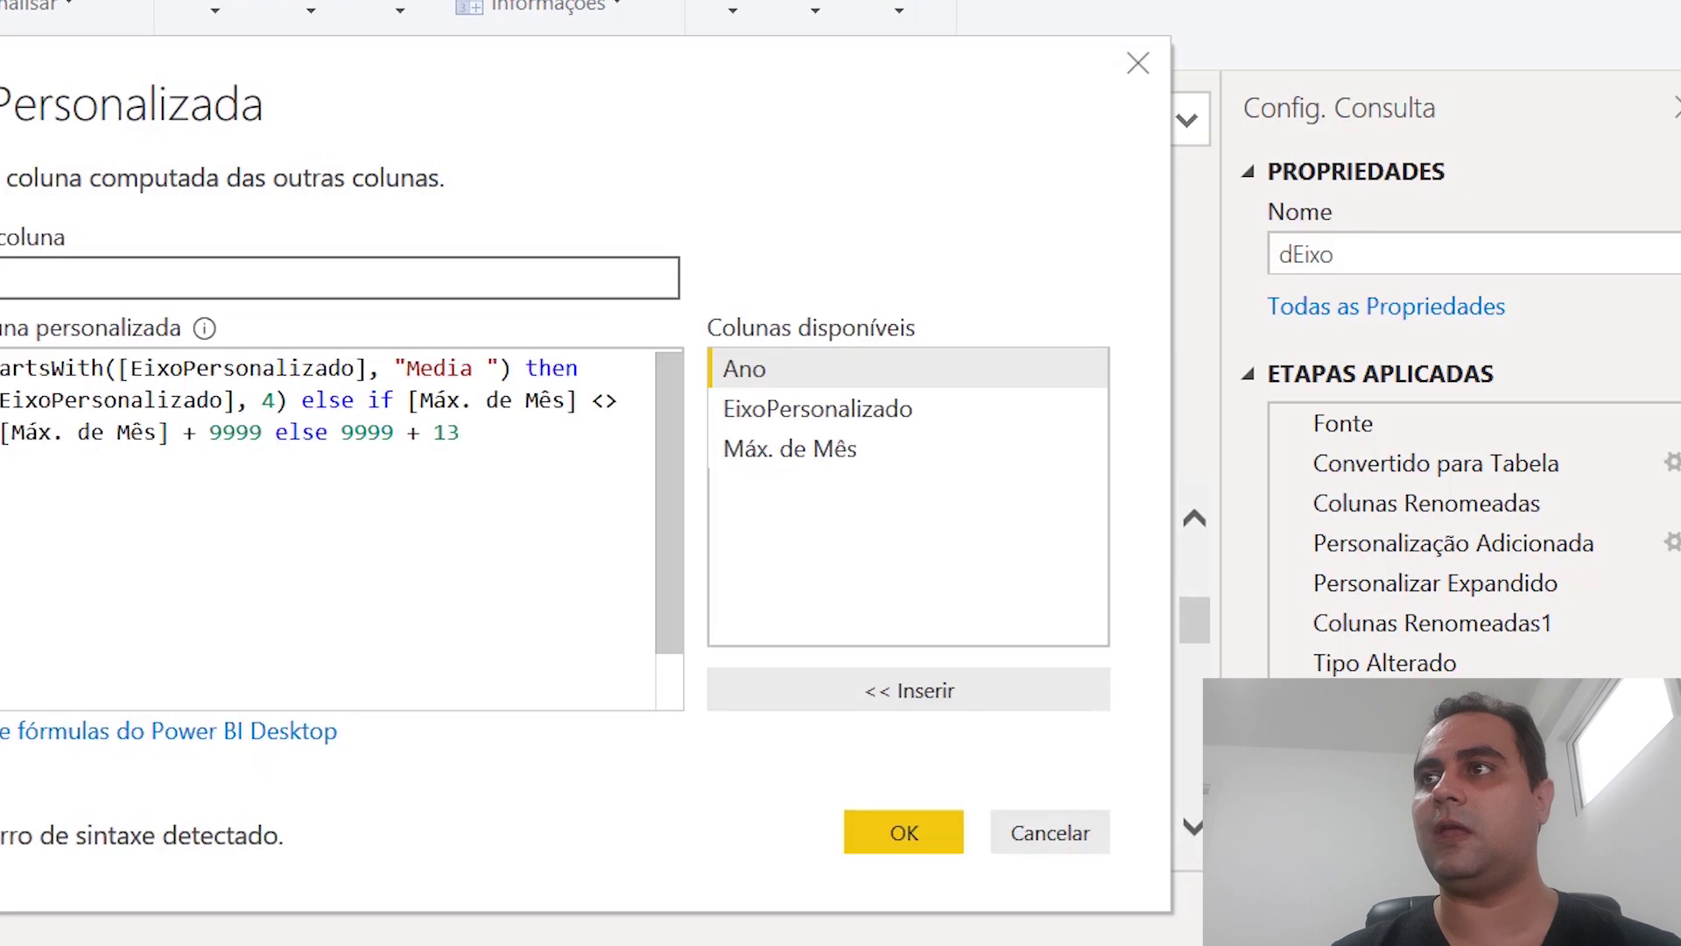
Review the final else value 9999 + 13 in the Personalizar formula without changing it, and select the Personalizar column.
left_click_drag(344, 431, 486, 434)
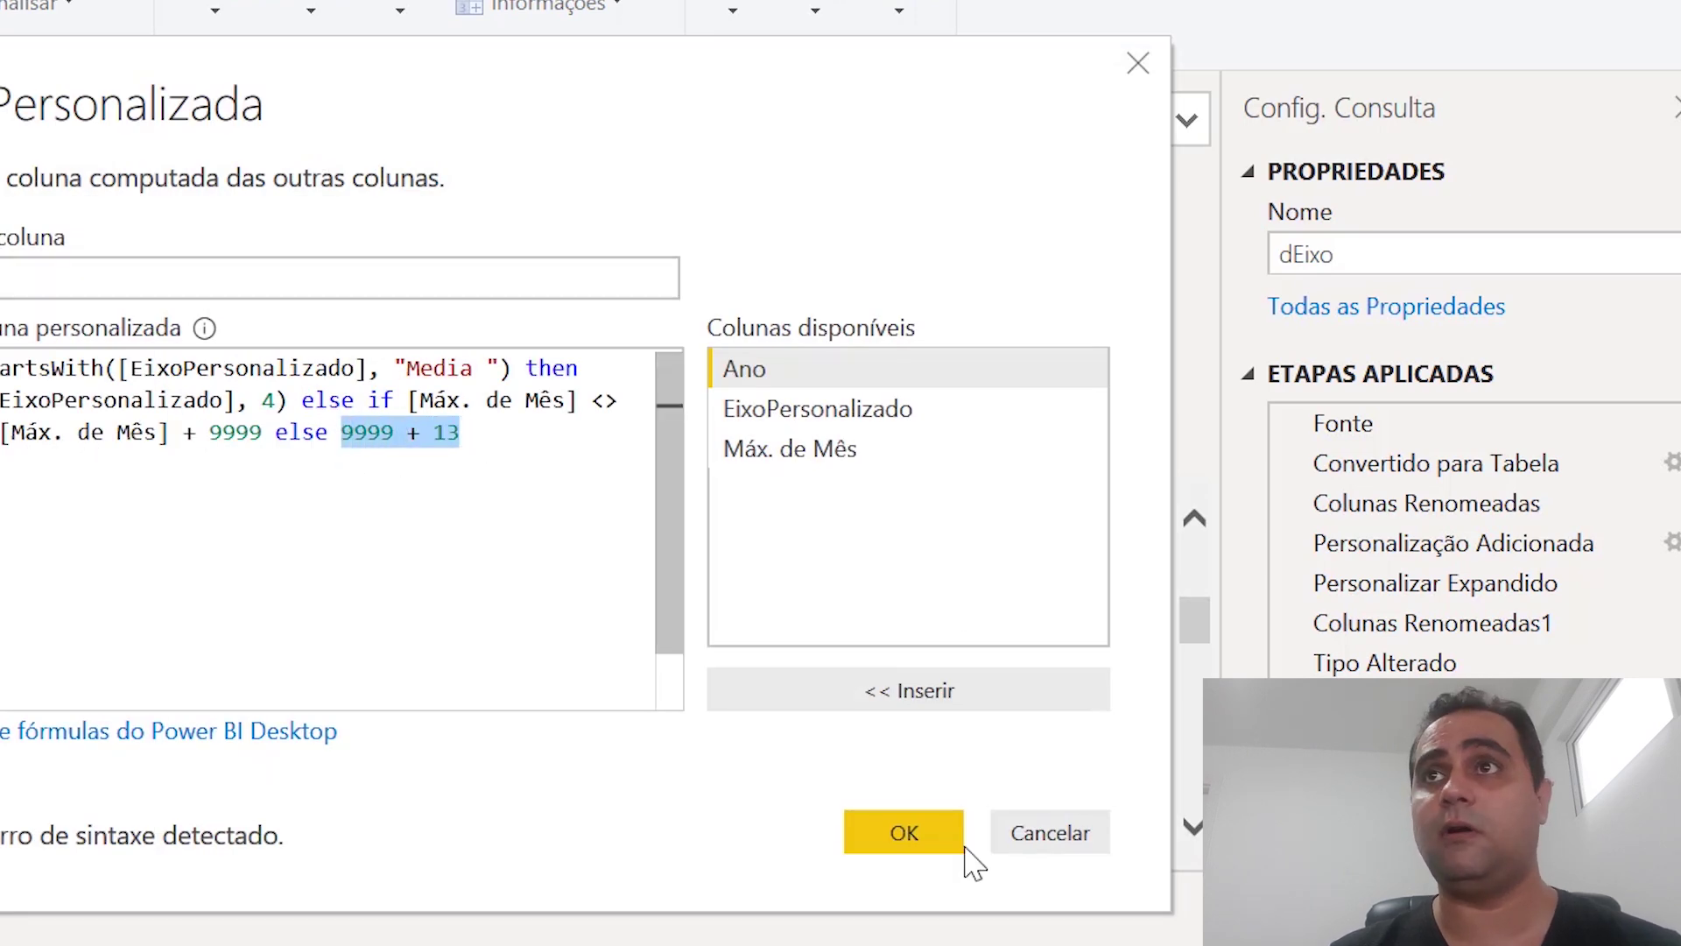
left_click(905, 832)
left_click(893, 178)
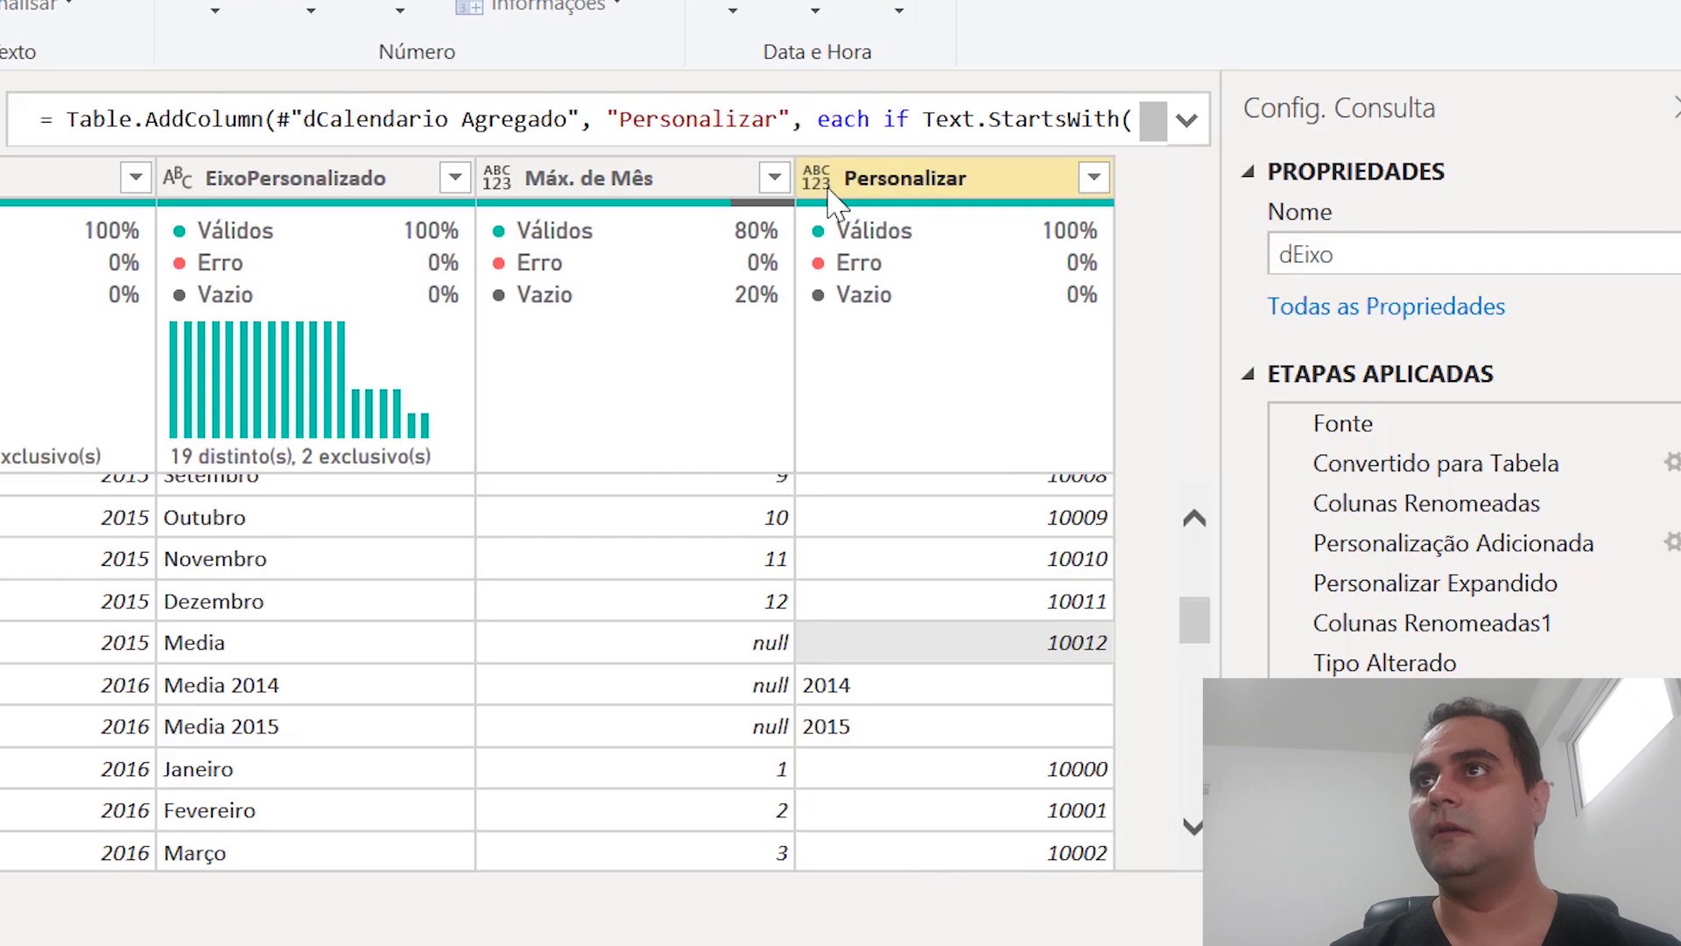
Set the Personalizar column's data type to Número Inteiro and check its values for the Media 2014 and Janeiro rows of 2015.
left_click(816, 178)
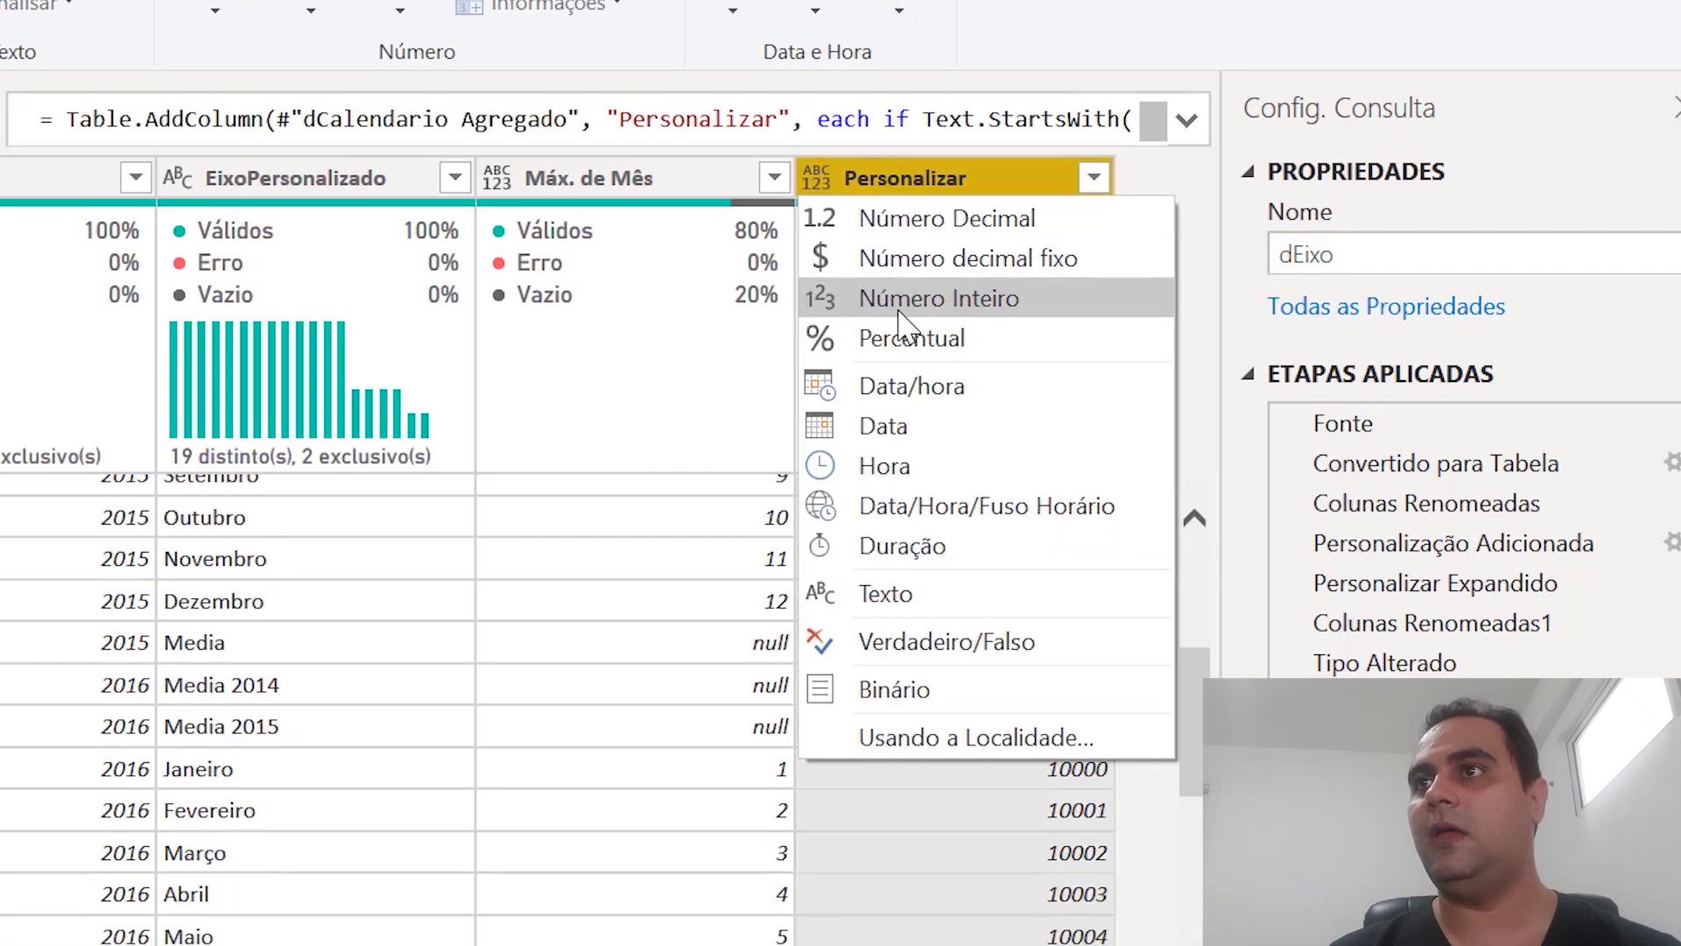
left_click(901, 314)
scroll(1176, 617, "up", 3)
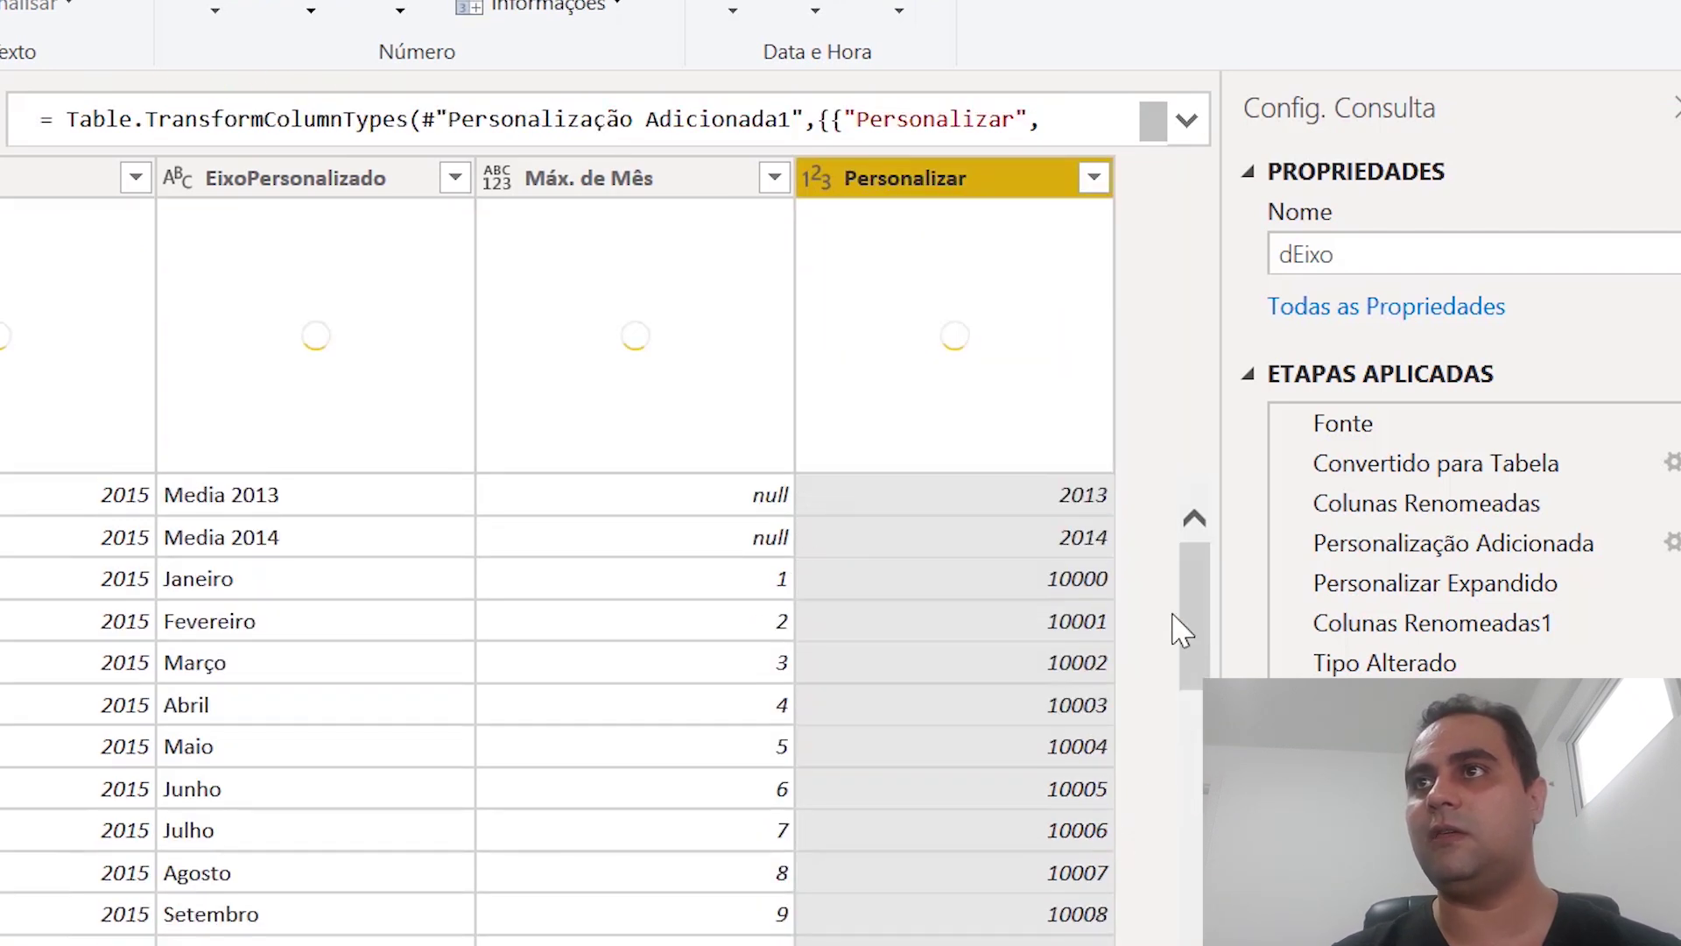
left_click(1061, 594)
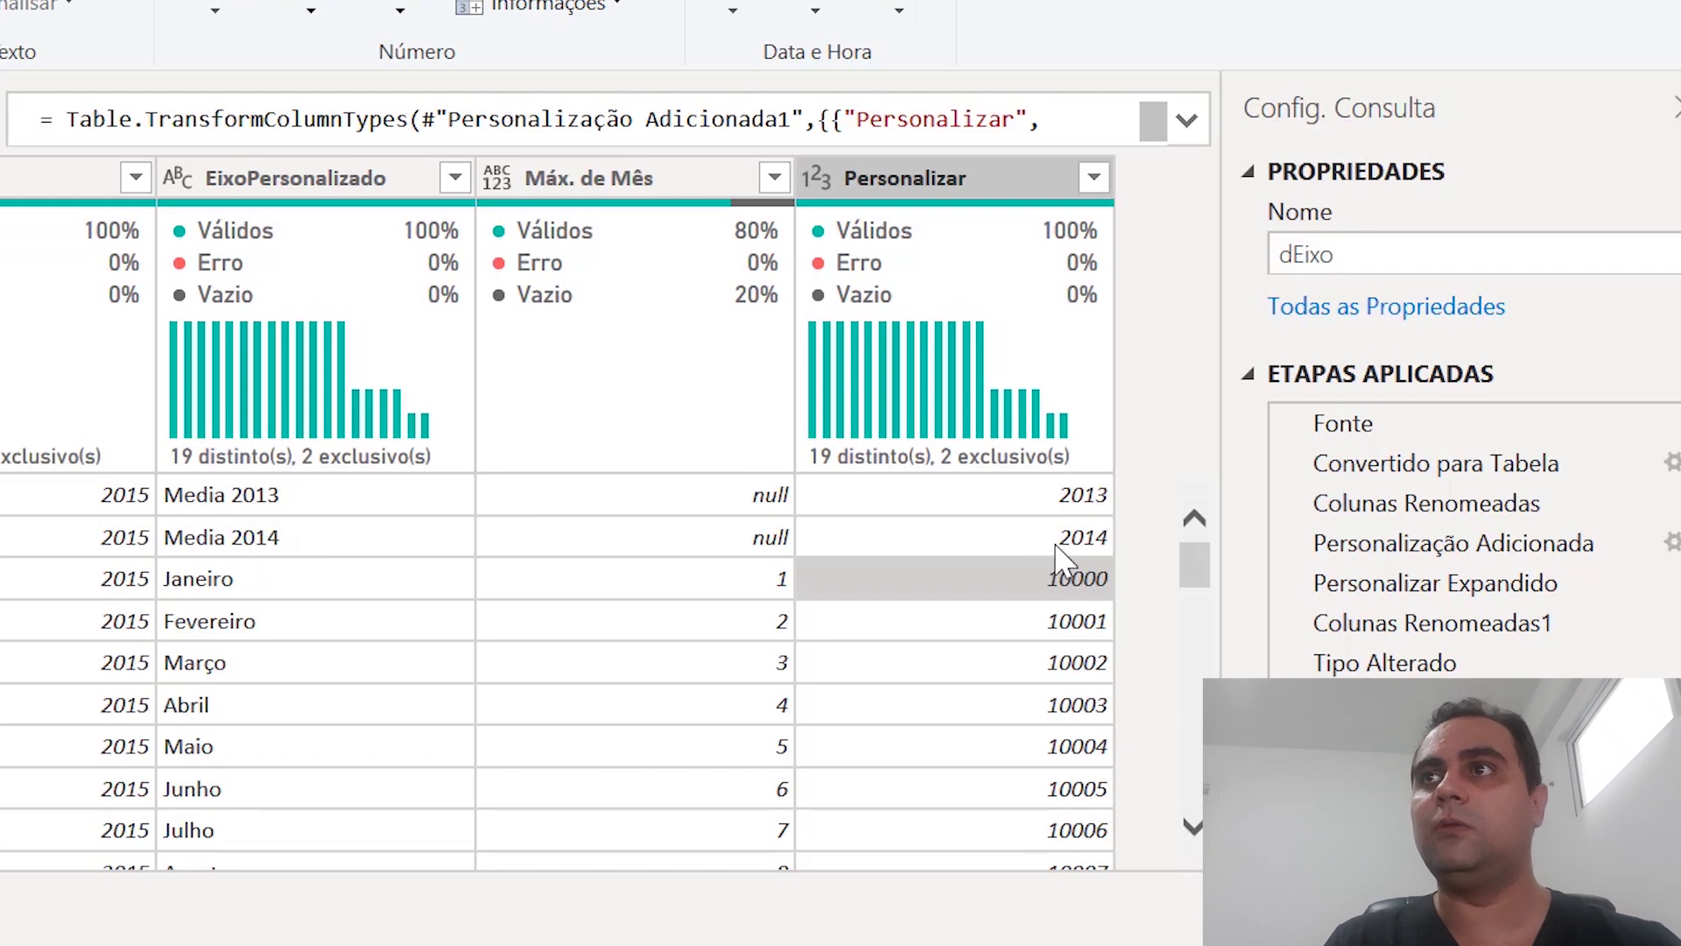
left_click(1051, 536)
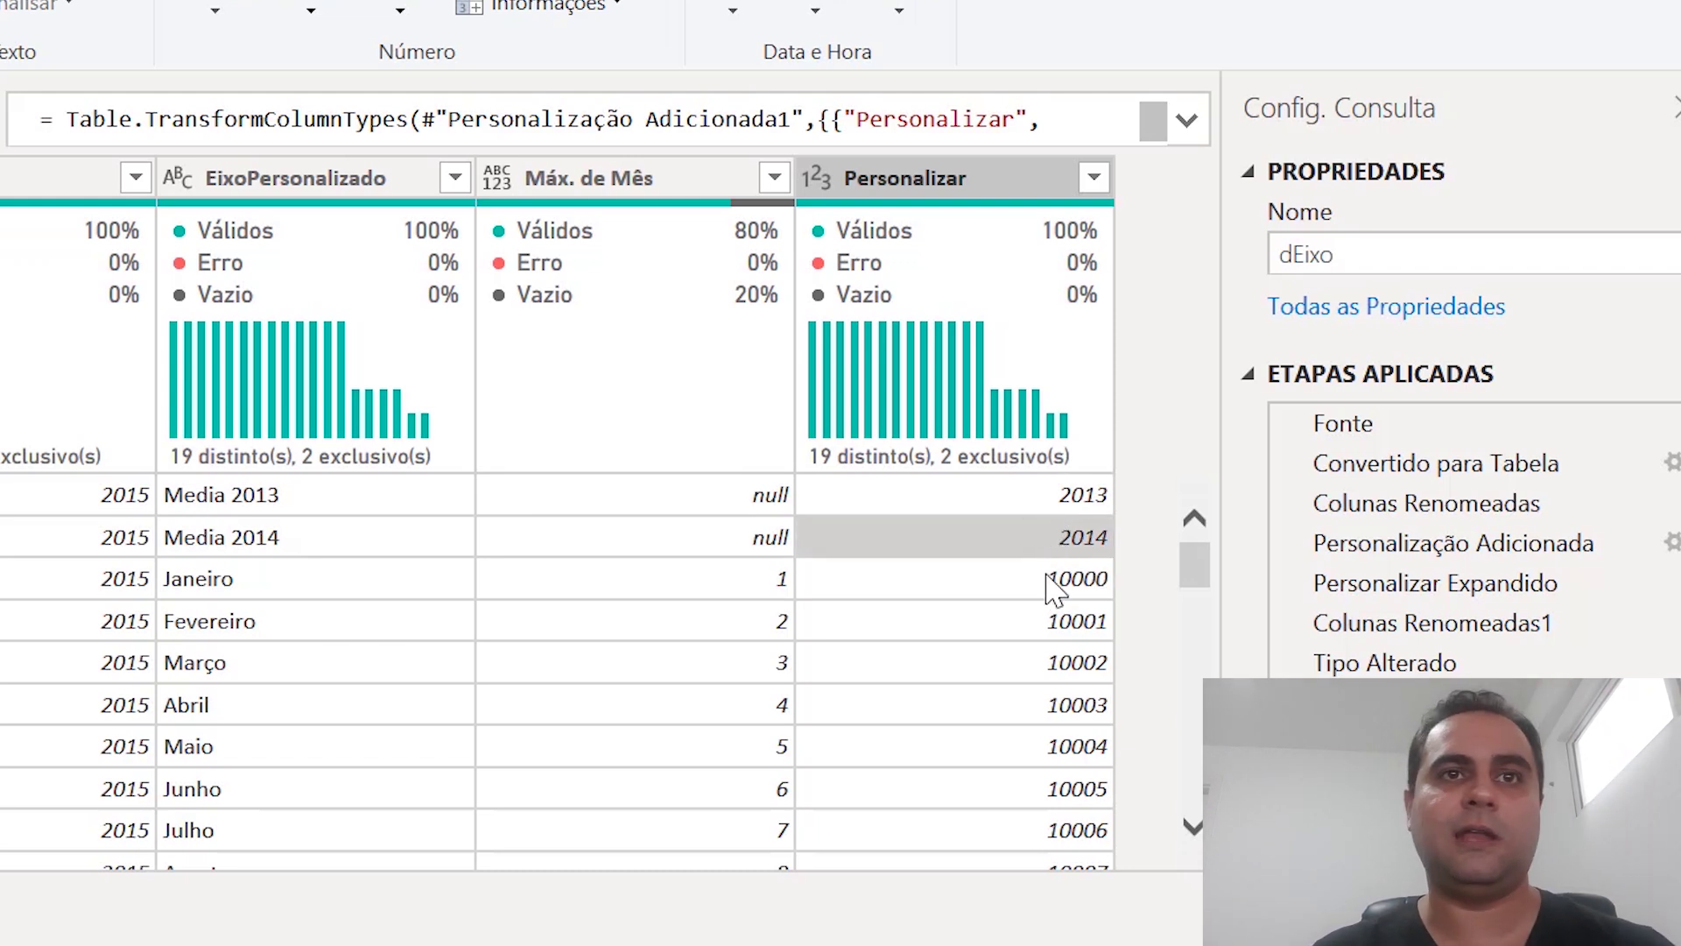
Remove the Máx. de Mês column from dEixo, keeping EixoPersonalizado and Personalizar, and apply the query changes to the model.
left_click(311, 188)
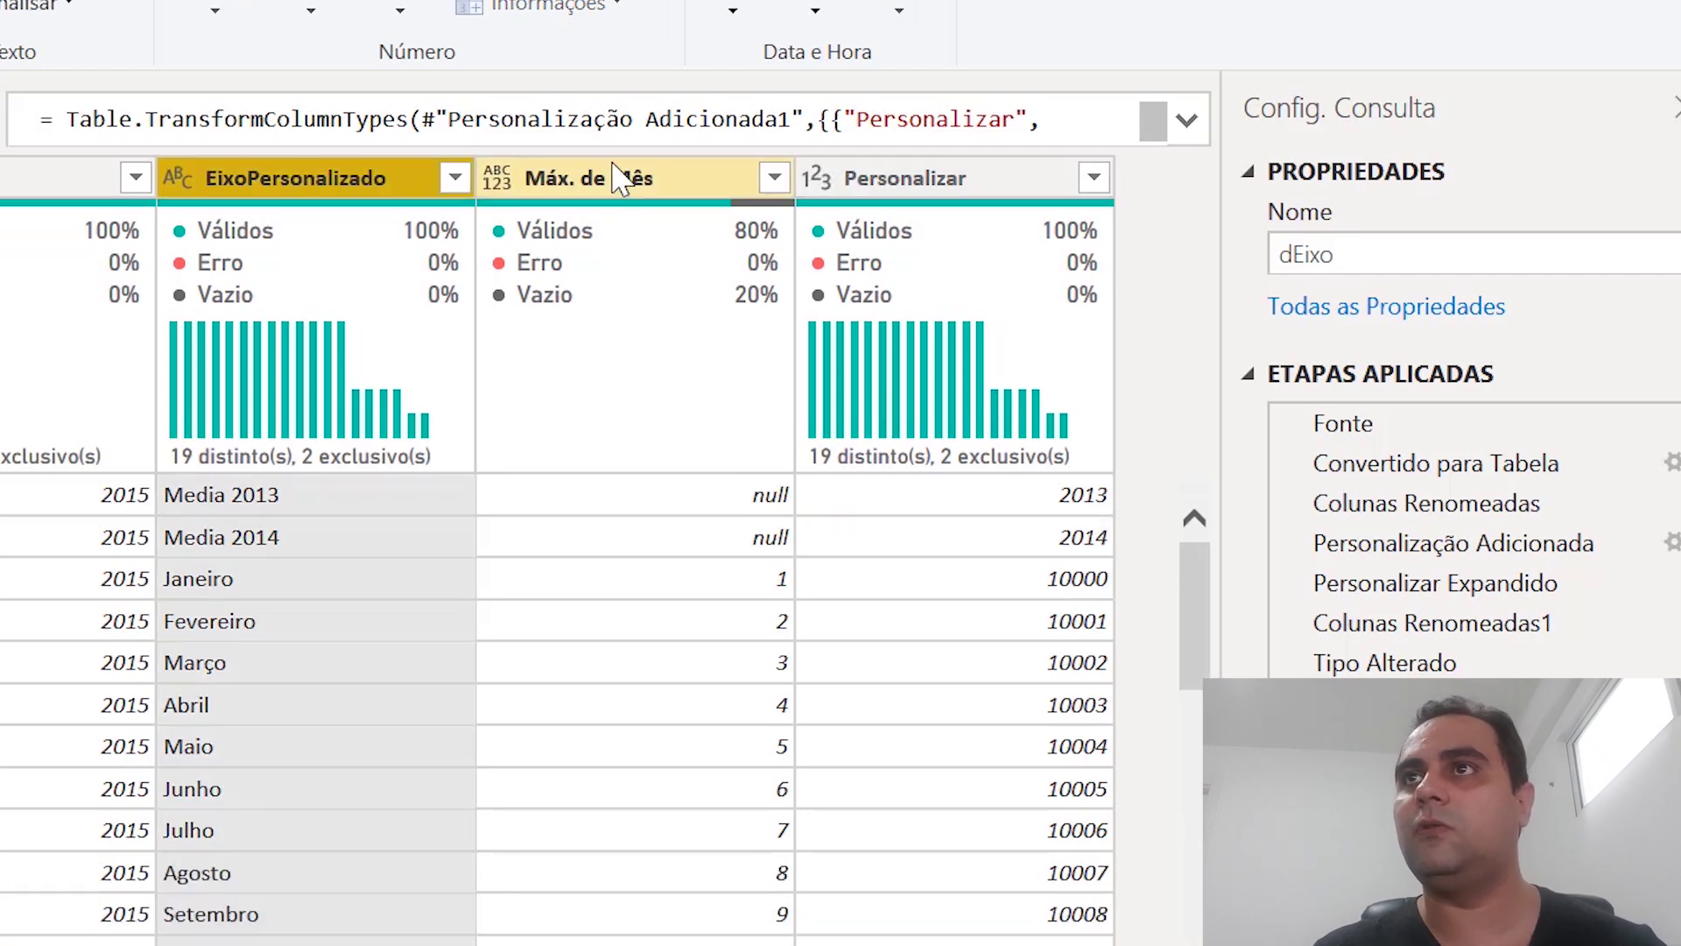
left_click(619, 178)
right_click(613, 177)
left_click(675, 236)
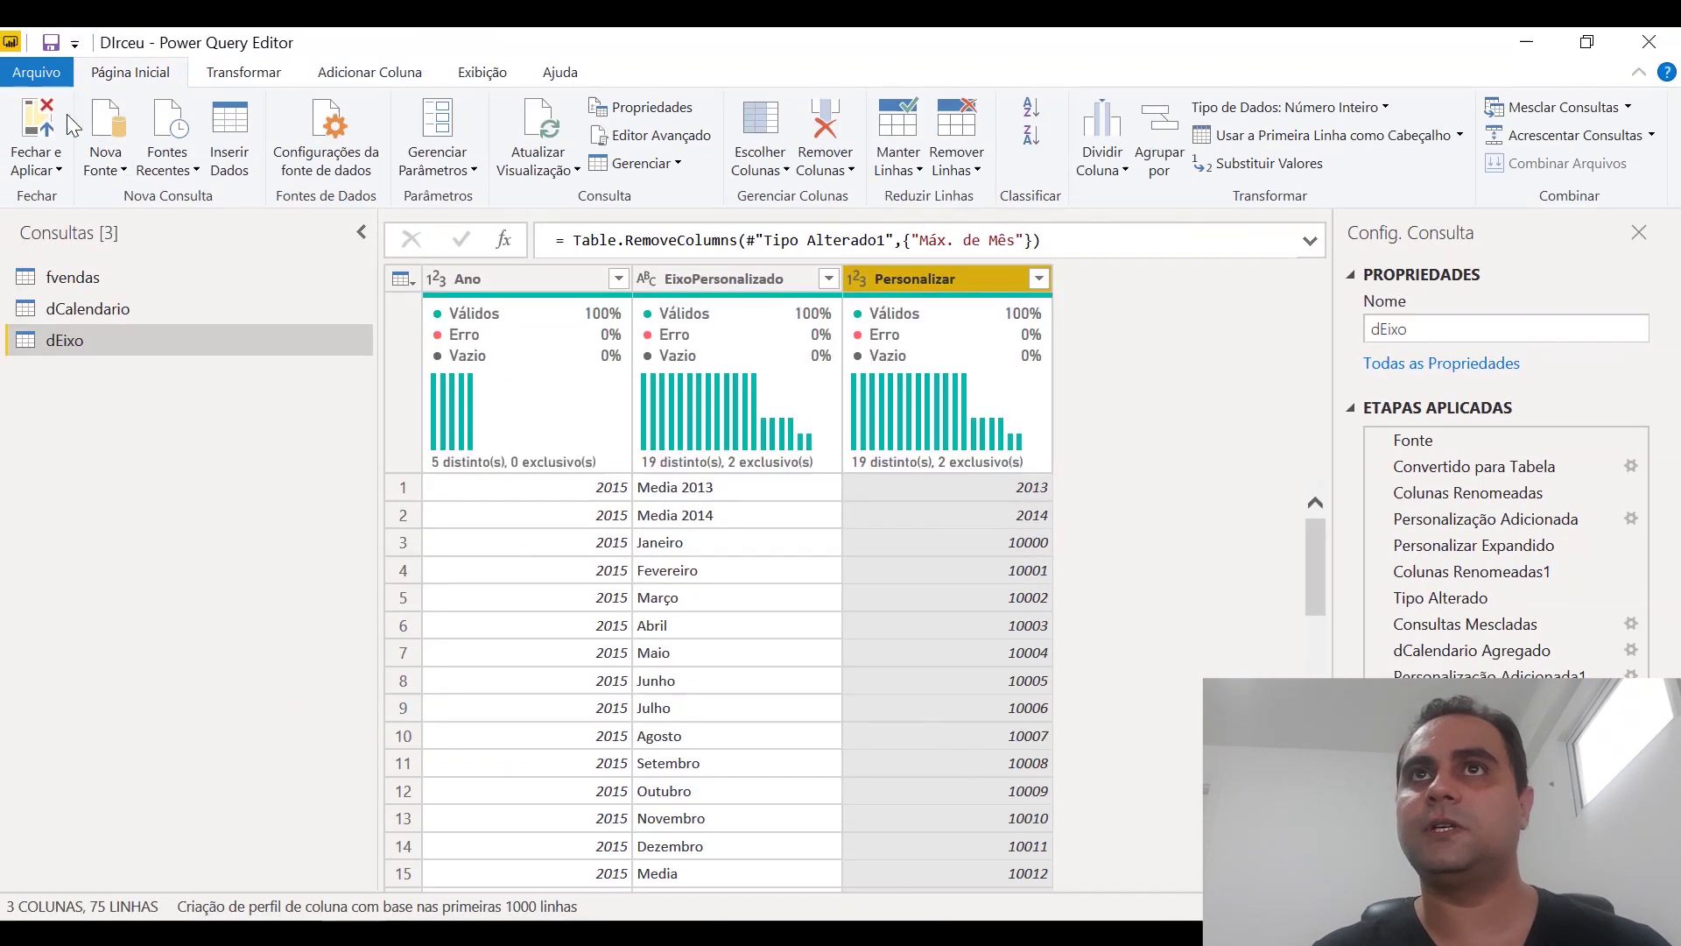
left_click(37, 131)
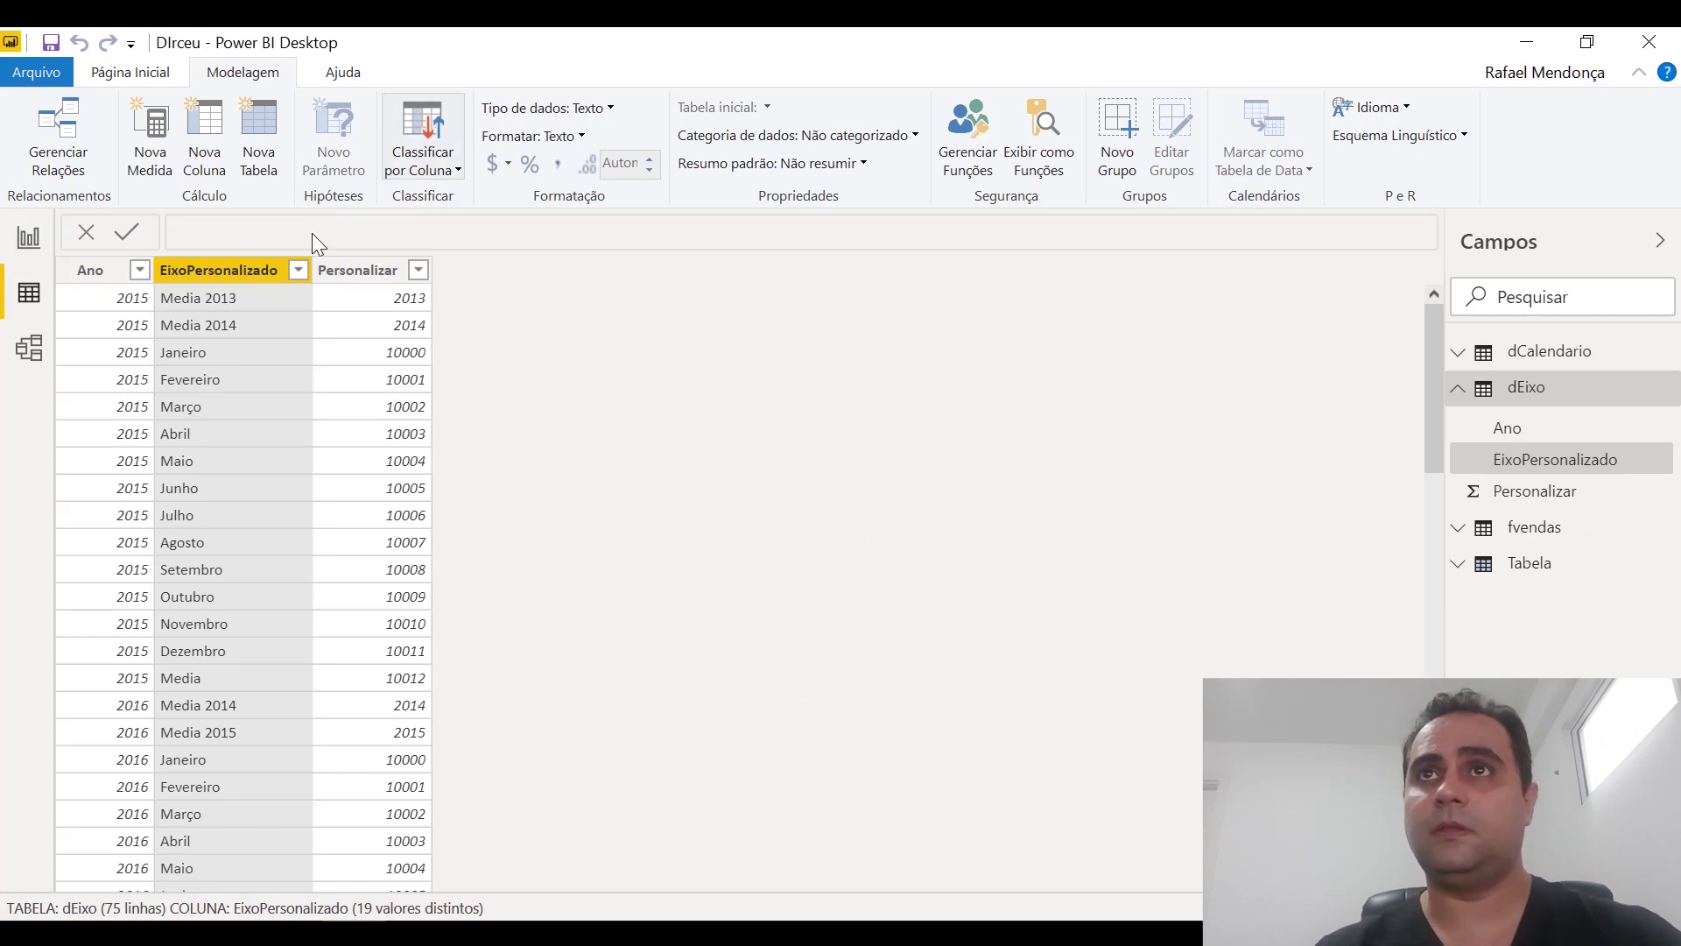
Sort the EixoPersonalizado column by Personalizar in the model and set the report's EixoPersonalizado table to ascending order.
left_click(429, 175)
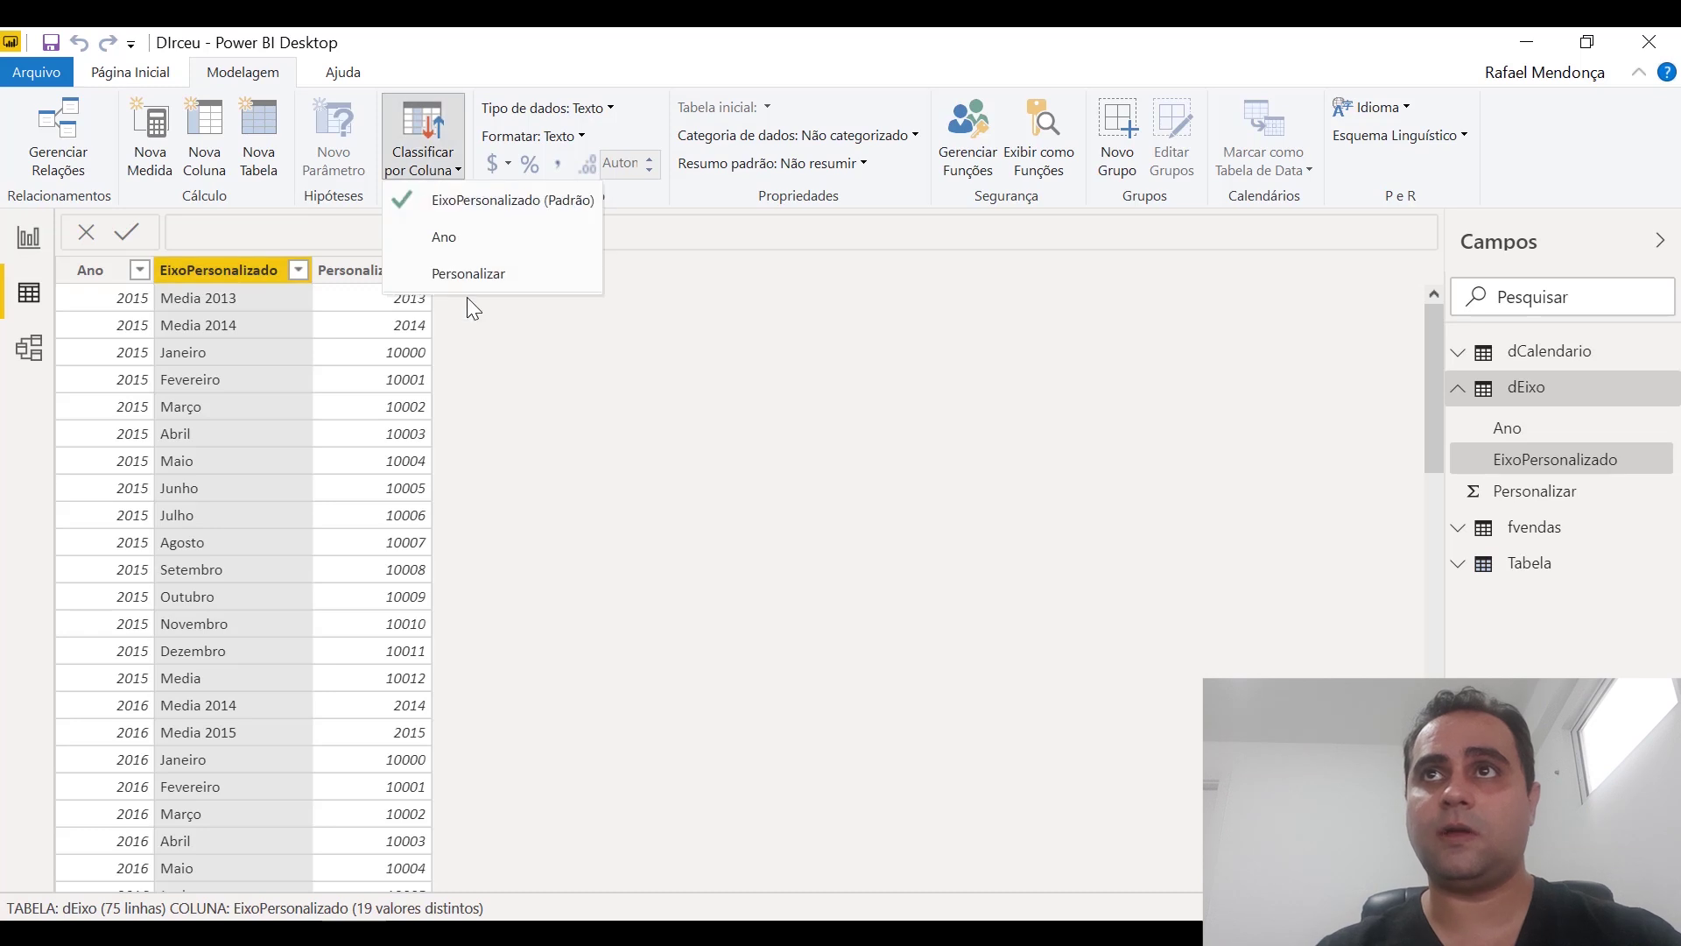
left_click(470, 275)
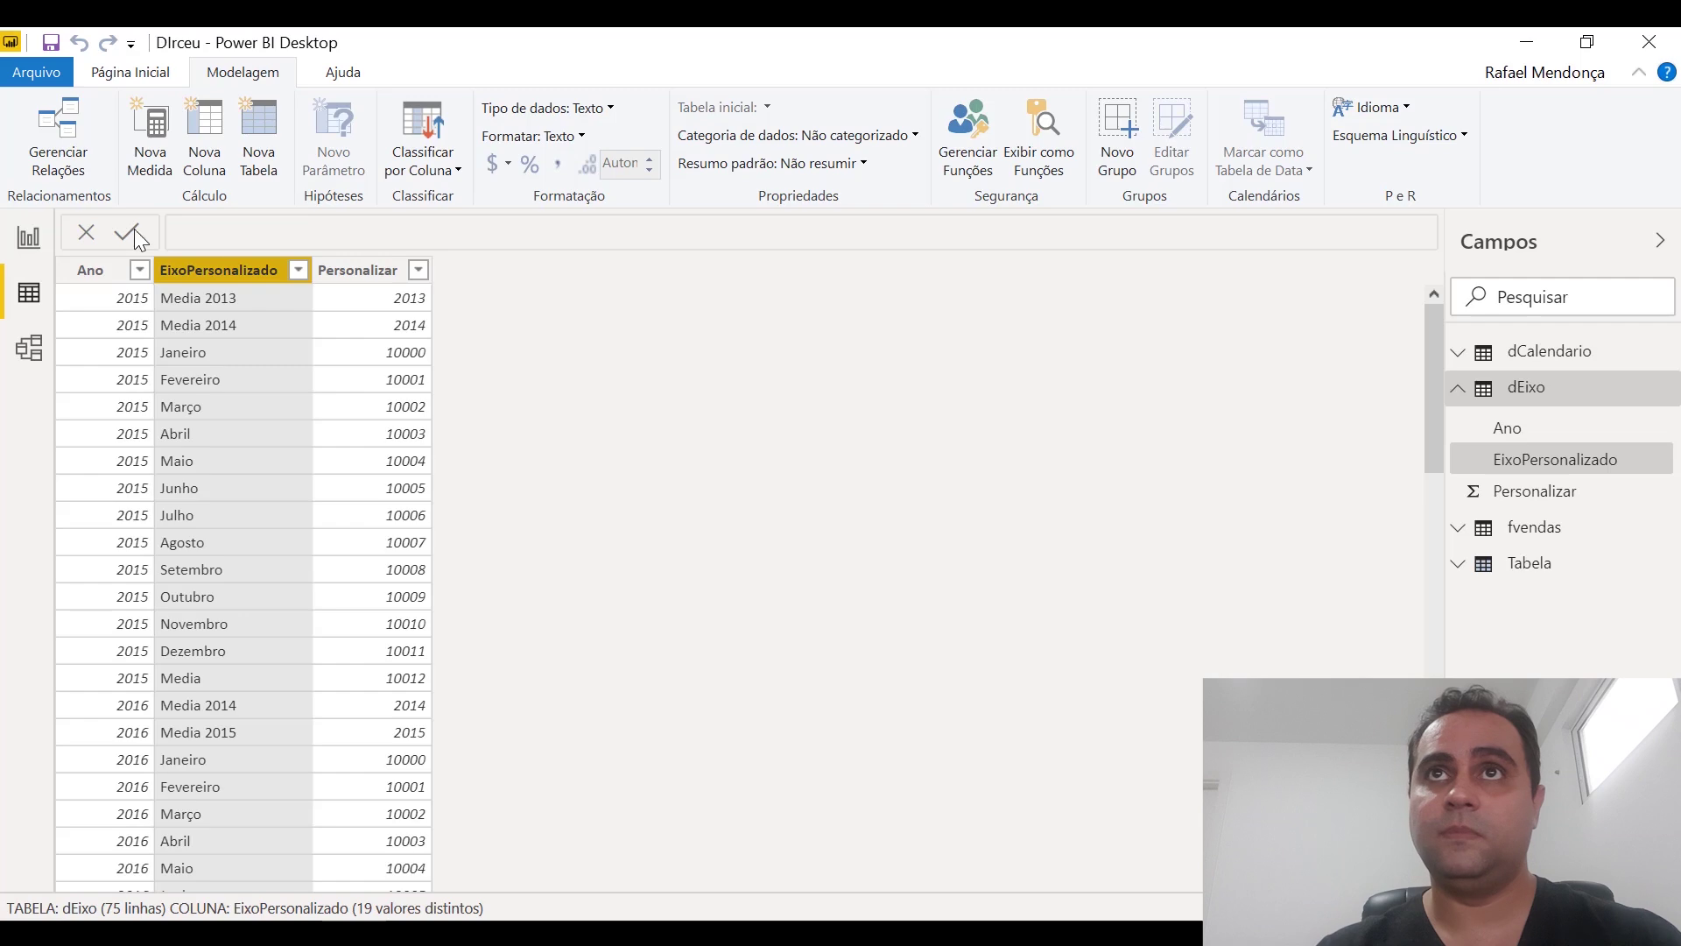
left_click(30, 239)
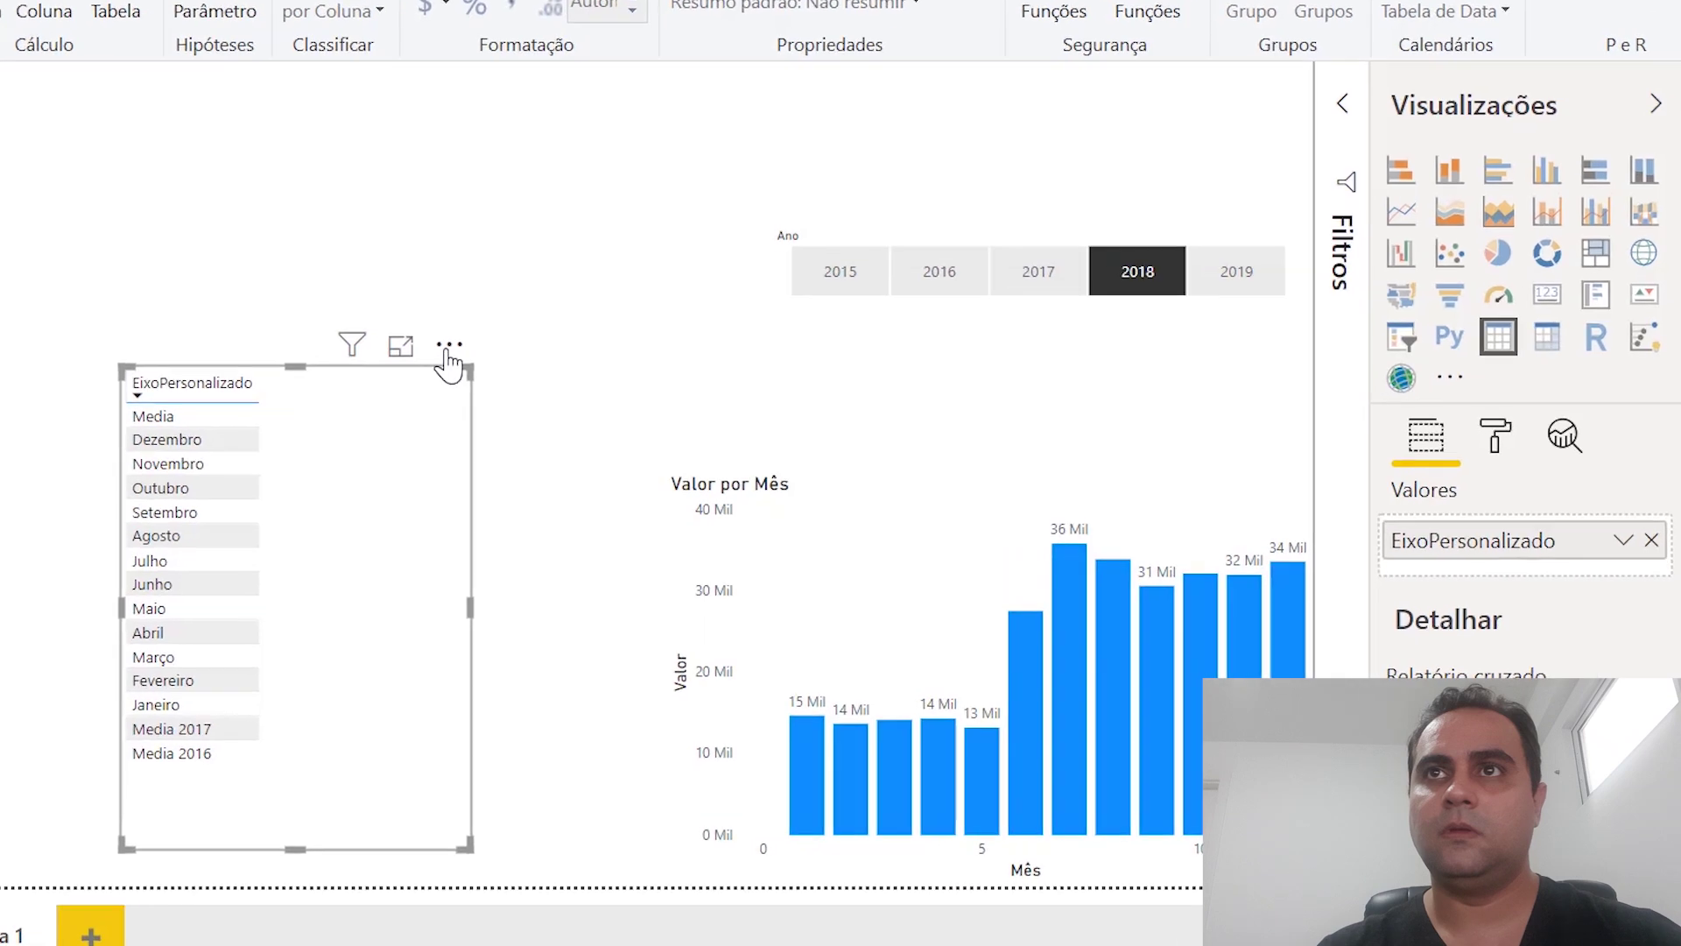
left_click(510, 423)
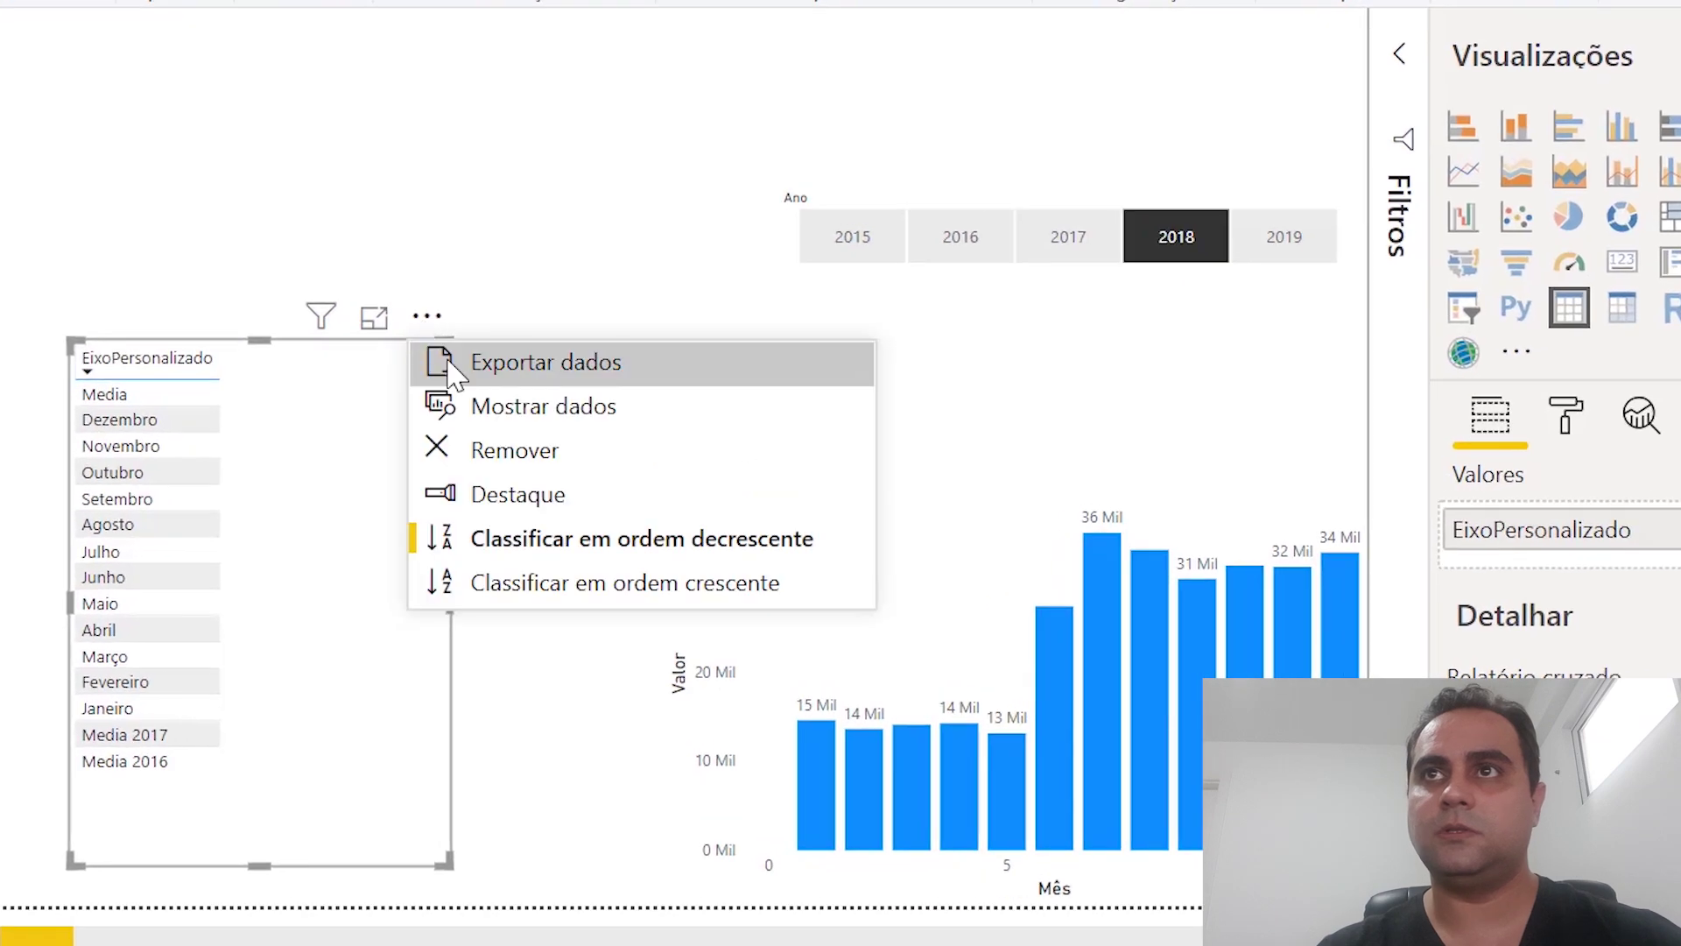
left_click(592, 586)
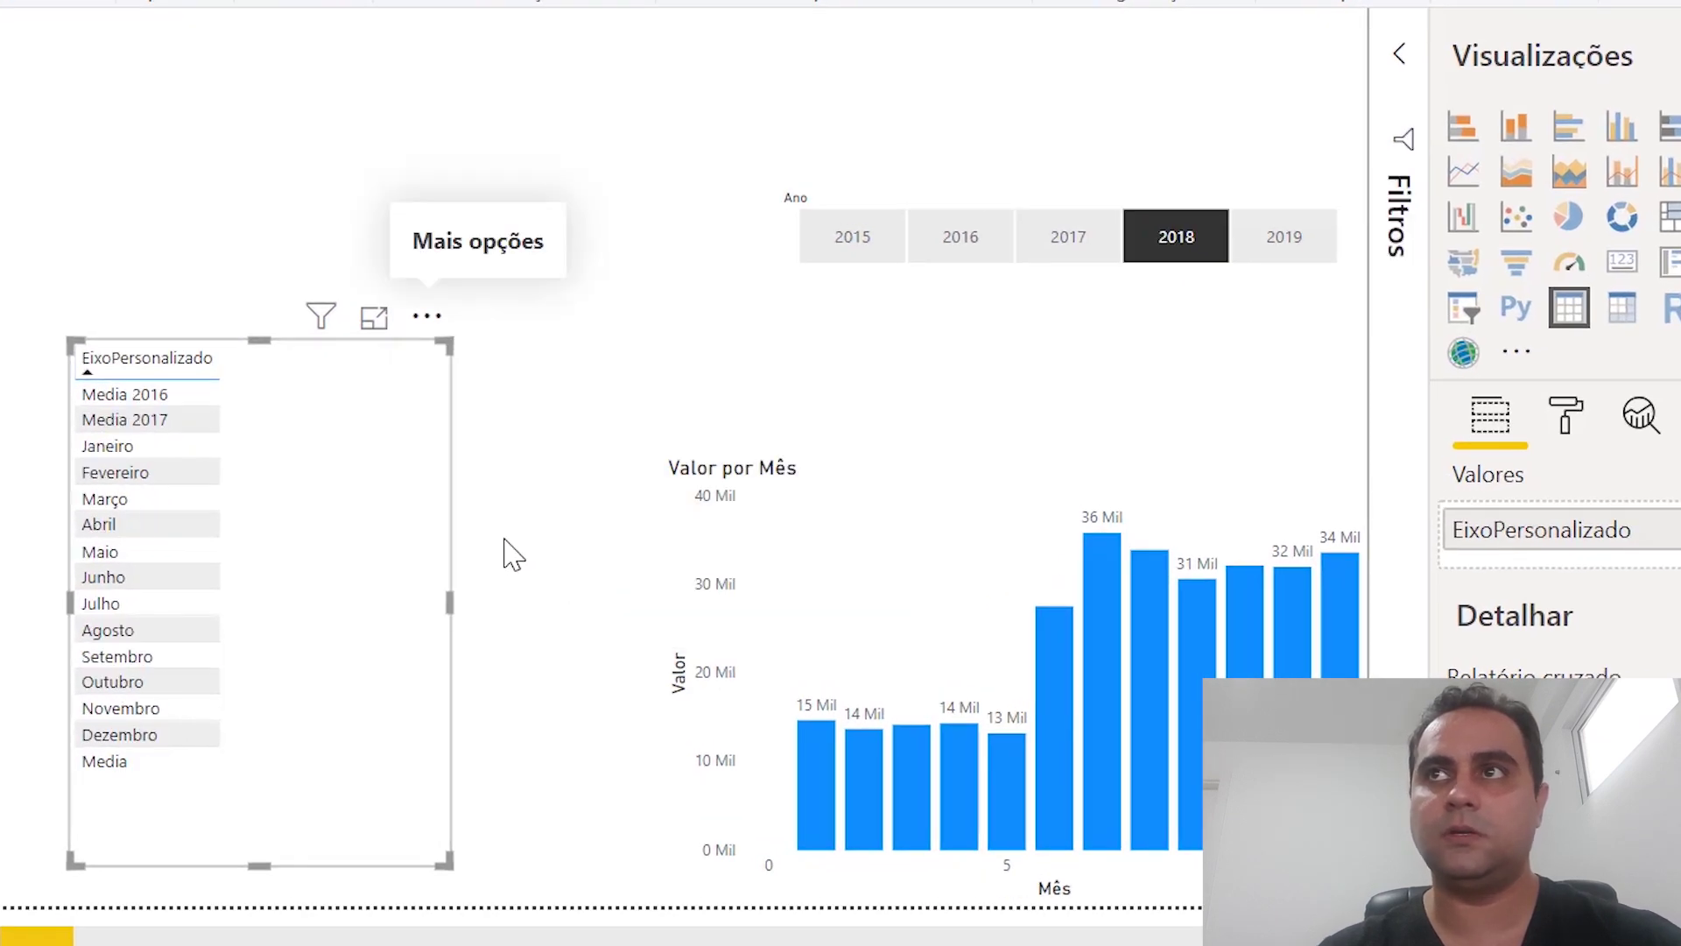
Move the Ano slicer above the EixoPersonalizado table and check the axis order for 2017, 2016 and 2019, leaving 2019 selected.
left_click_drag(1055, 230, 514, 225)
left_click(482, 231)
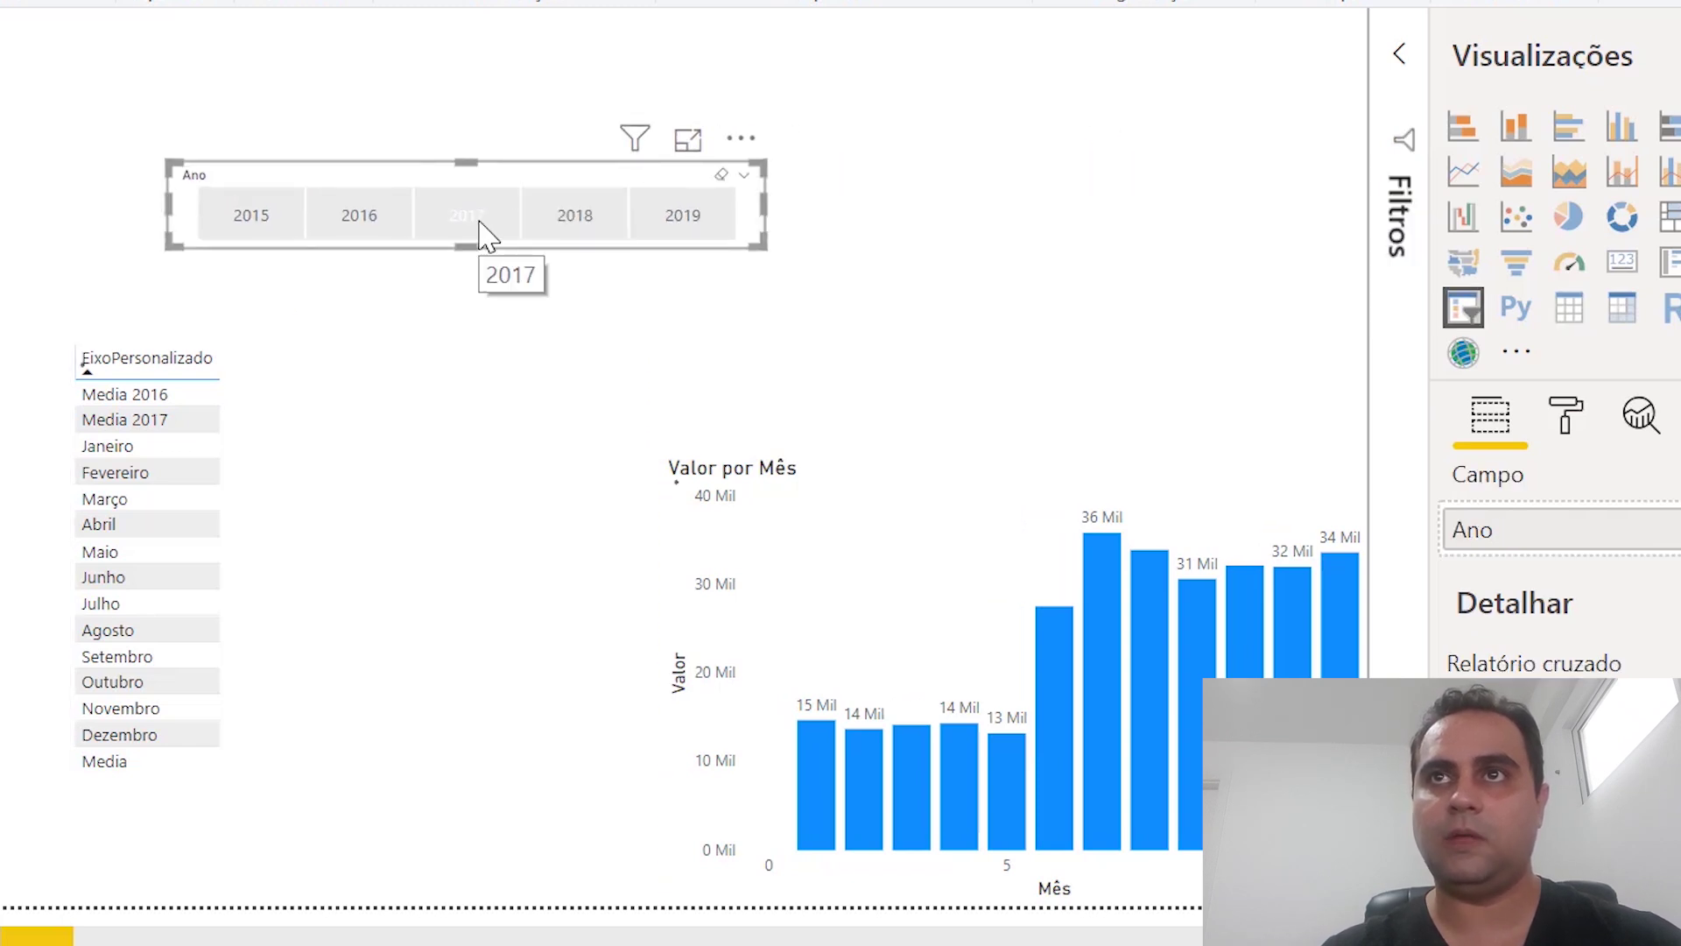
left_click(363, 213)
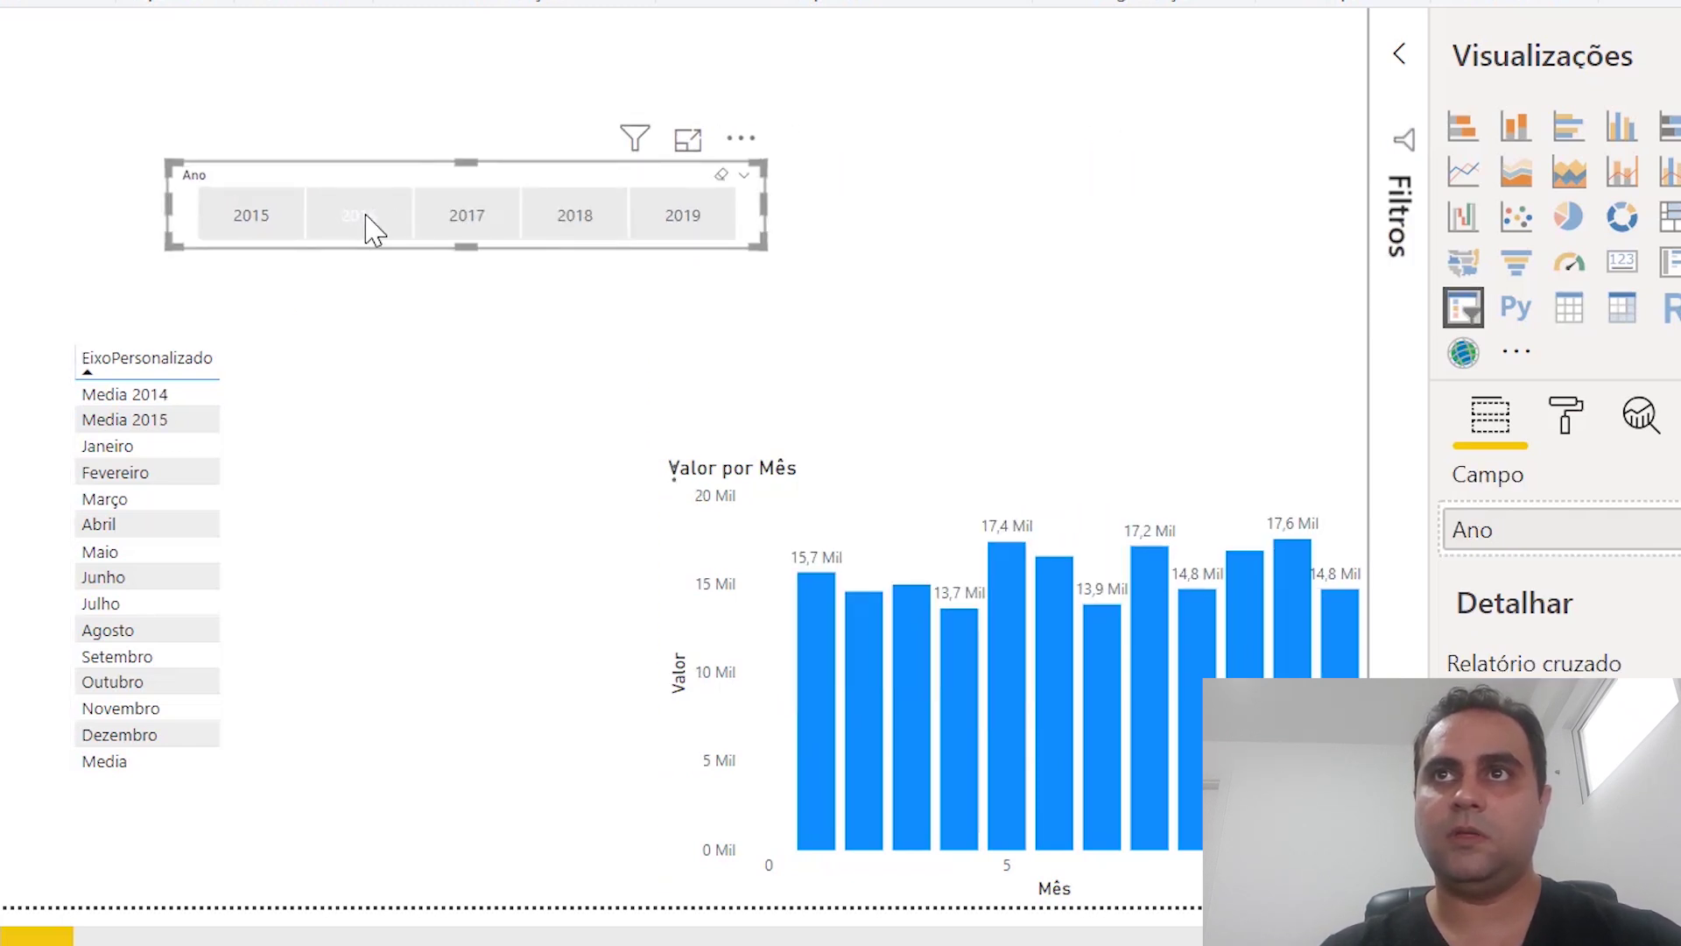
left_click(697, 227)
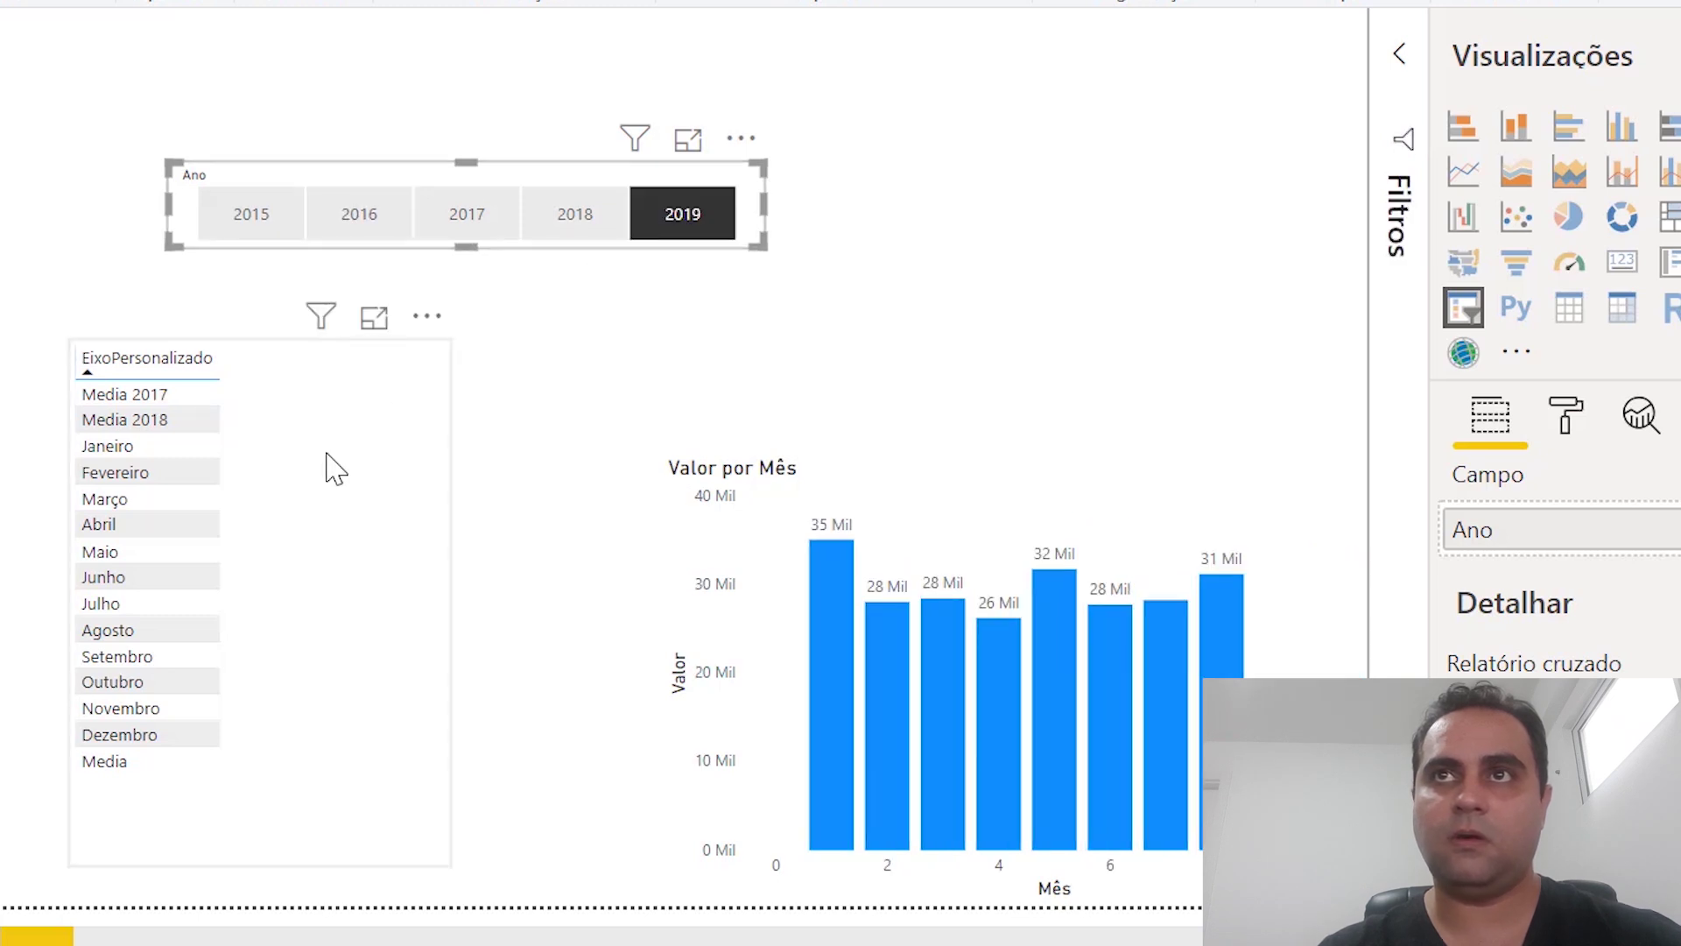